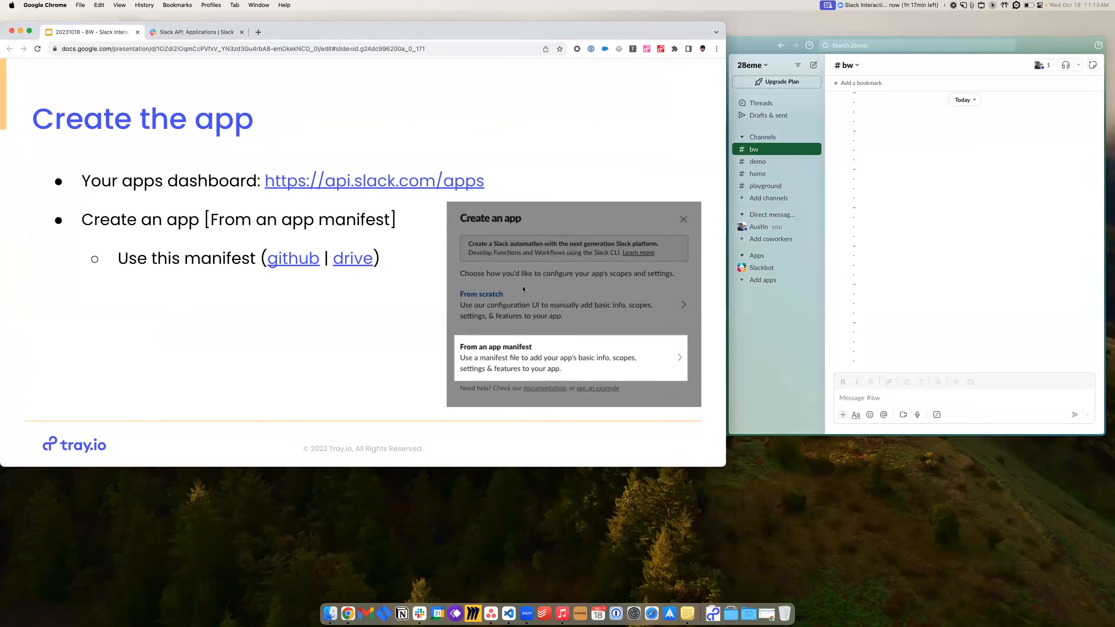
# - Snap Chrome to the left half of the screen and Slack to the right half
pyautogui.moveTo(438, 39); pyautogui.dragTo(427, 61)
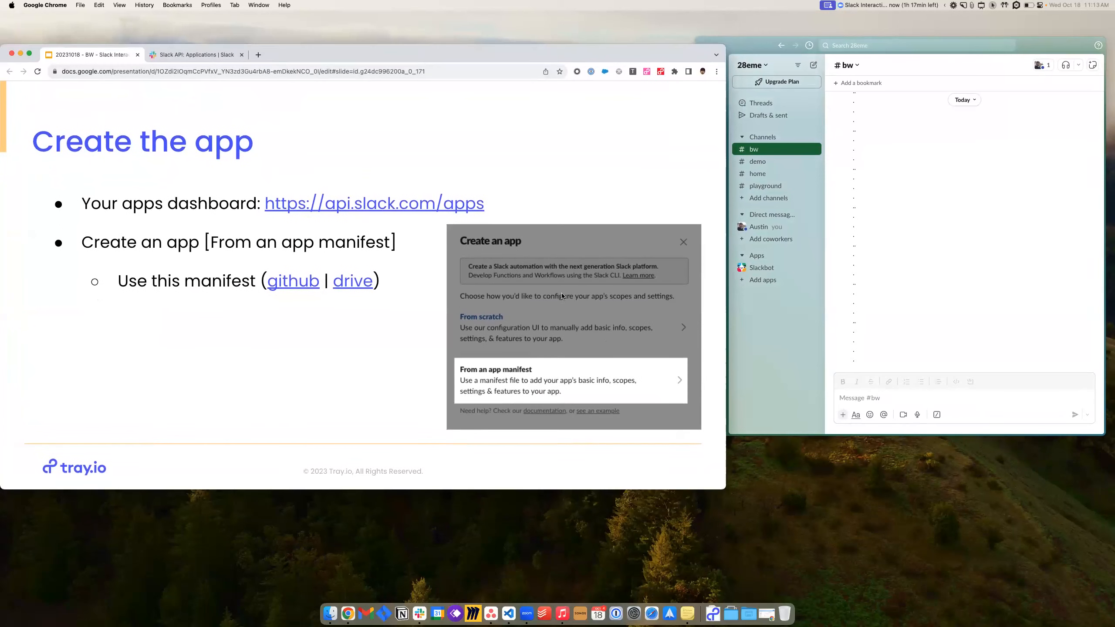
pyautogui.moveTo(709, 547); pyautogui.dragTo(679, 598)
pyautogui.moveTo(356, 57); pyautogui.dragTo(0, 55)
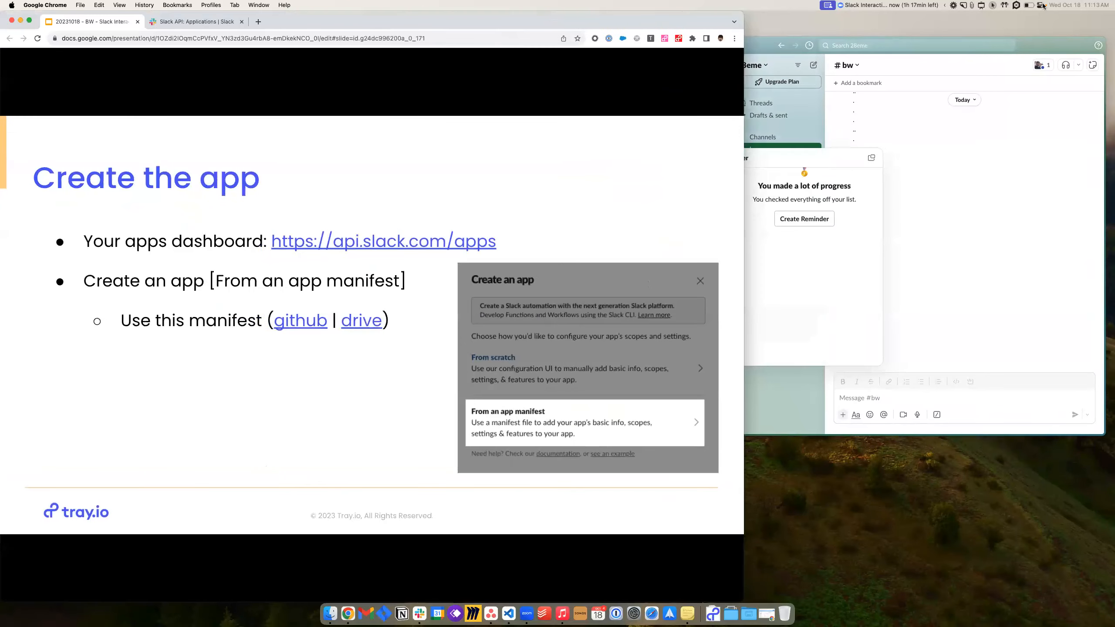
pyautogui.click(937, 66)
pyautogui.hotkey('ctrl', 'alt', 'Right')
pyautogui.moveTo(556, 123); pyautogui.dragTo(745, 123)
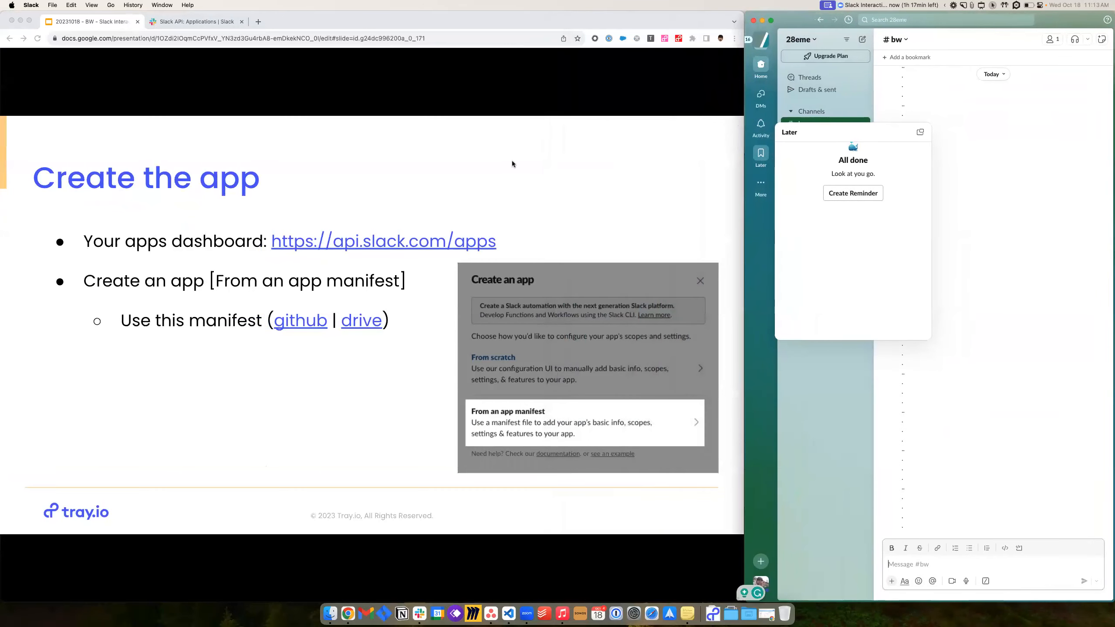
# - Open the api.slack.com/apps link from the slide, keeping a single dashboard tab
pyautogui.click(447, 16)
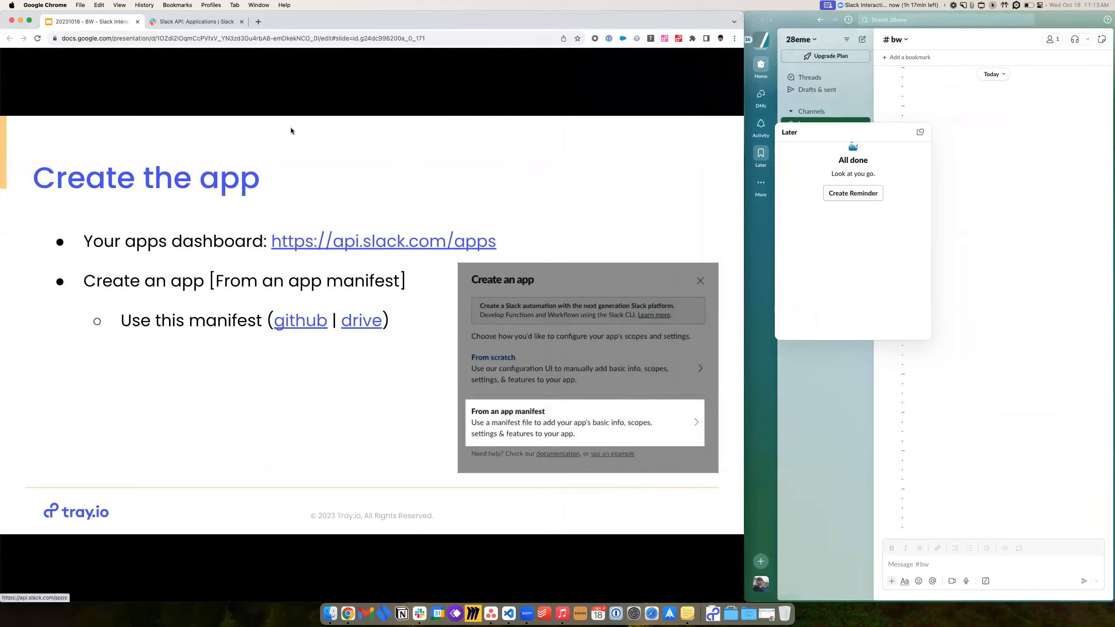
pyautogui.click(347, 242)
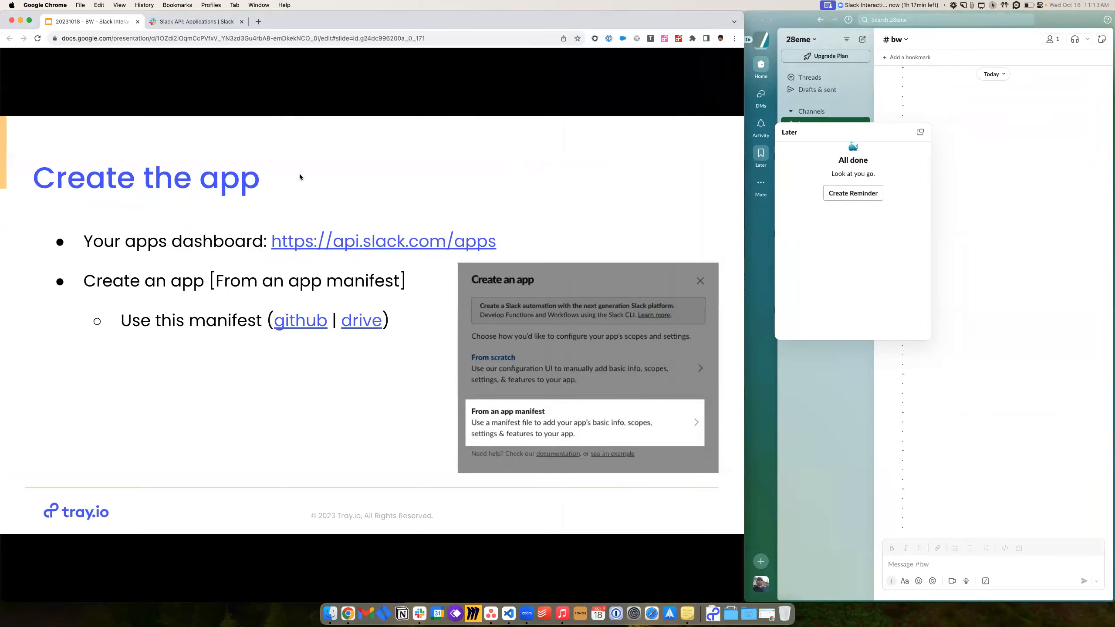
pyautogui.click(345, 21)
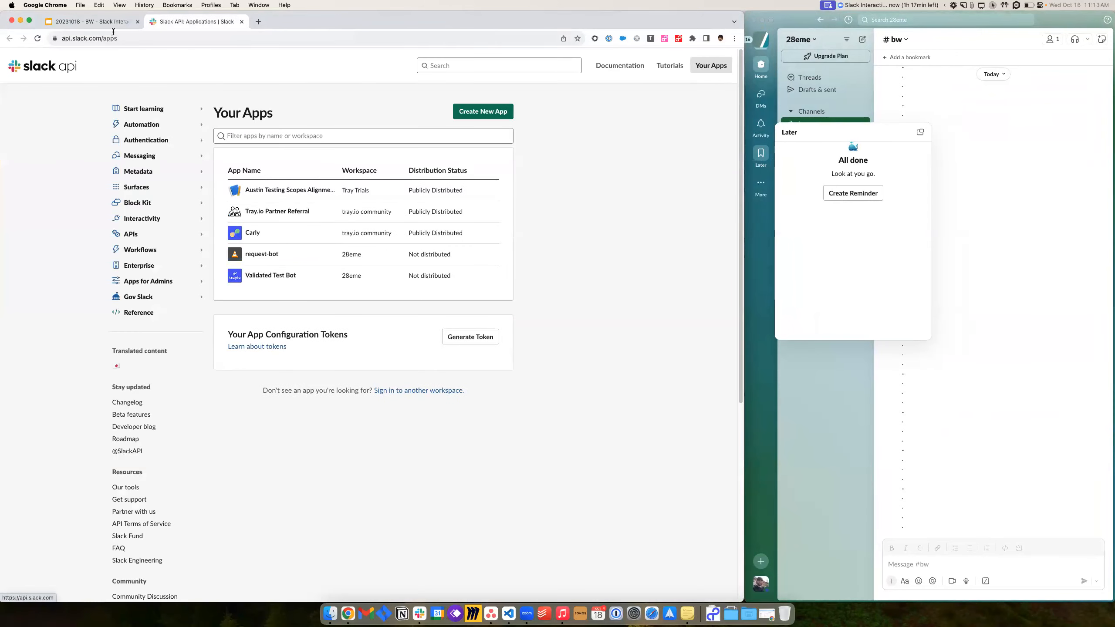
# - Copy the raw templateManifesto JSON from the GitHub link, then return to the Slack apps tab
pyautogui.click(90, 21)
pyautogui.click(297, 330)
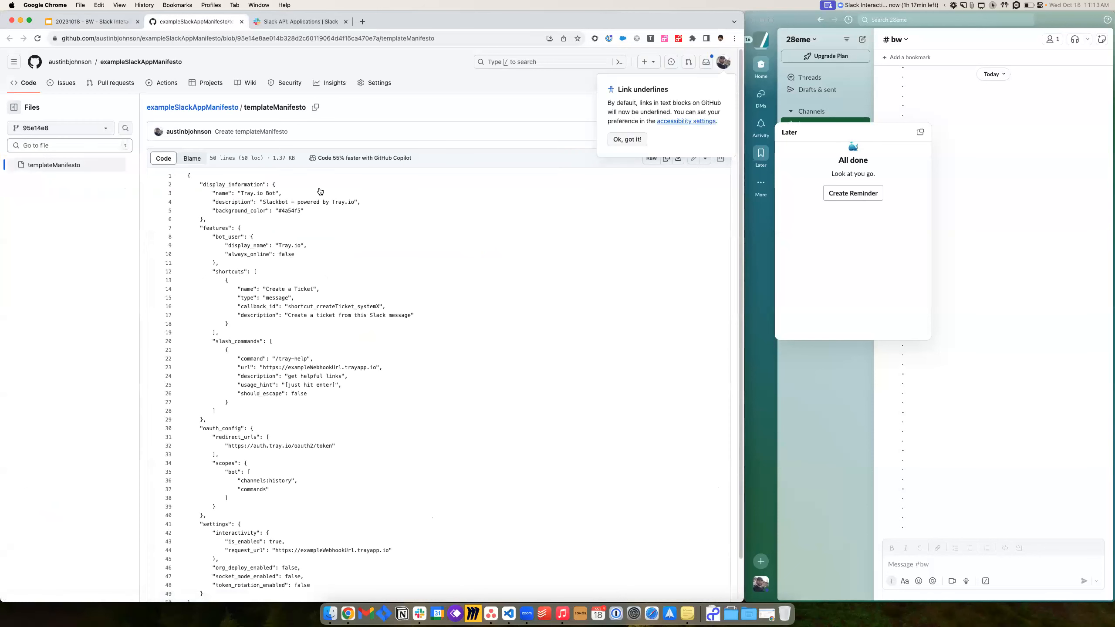
pyautogui.click(626, 141)
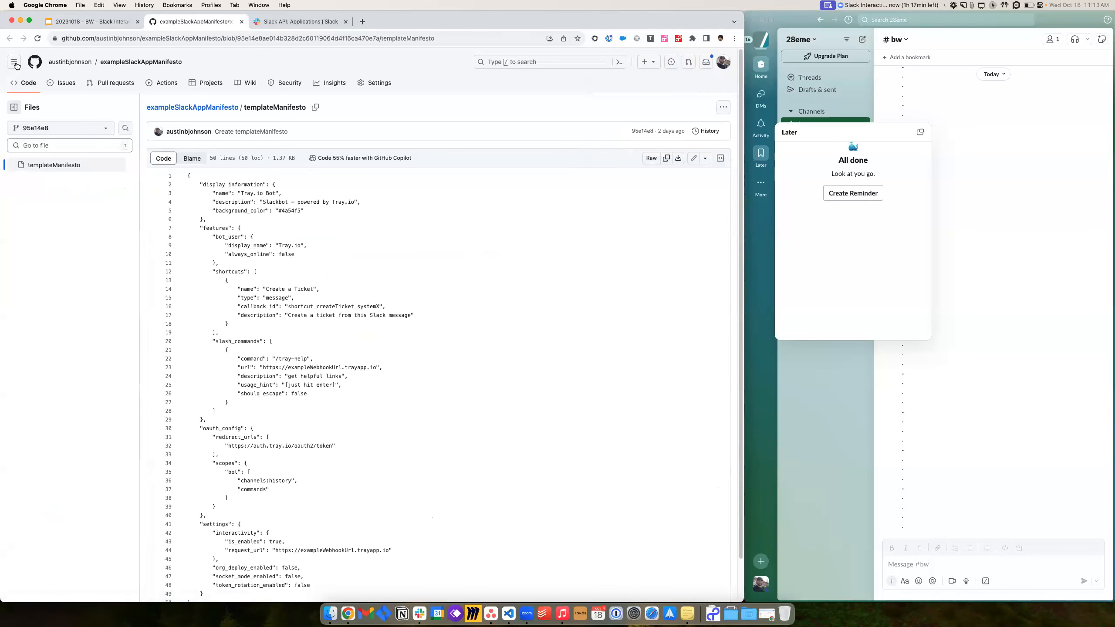
pyautogui.click(667, 159)
pyautogui.click(295, 23)
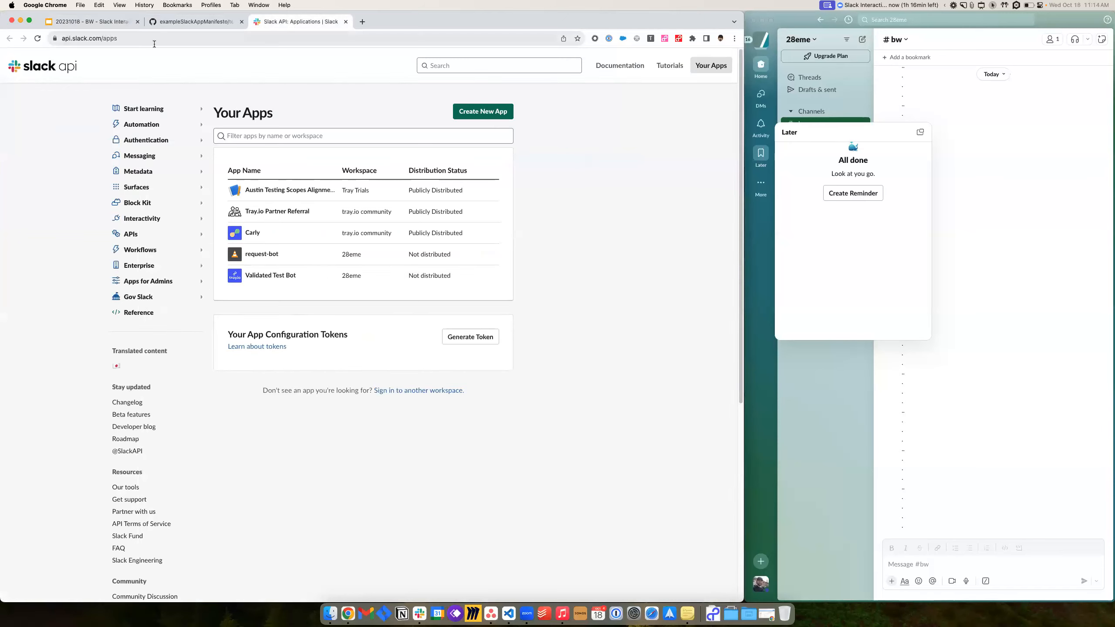
# - Start a new app from an app manifest in the 28eme workspace
pyautogui.click(489, 113)
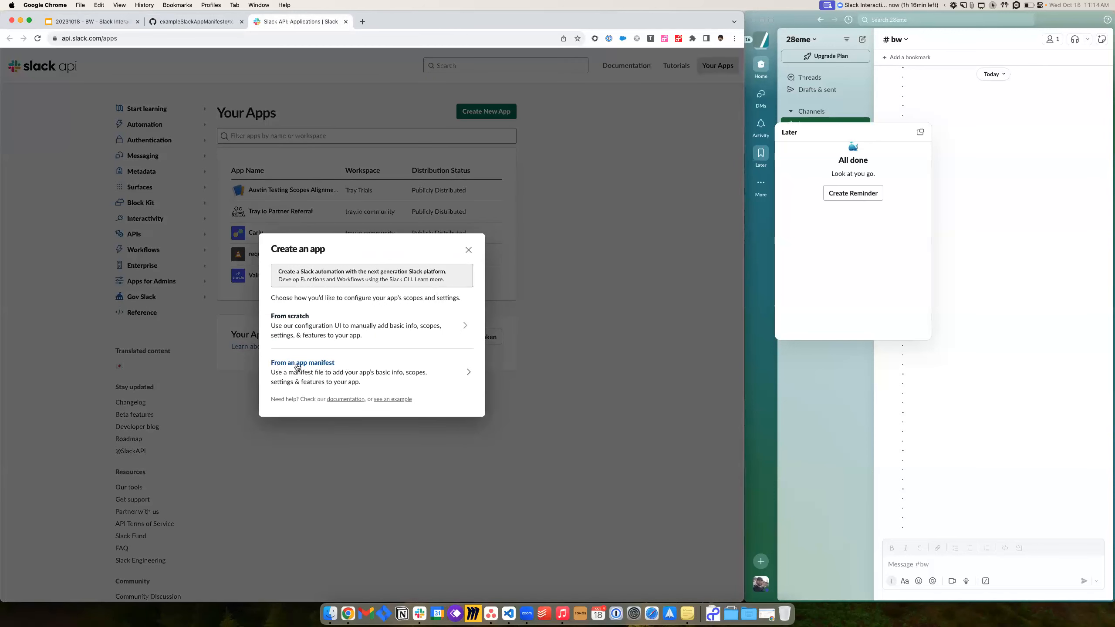
pyautogui.click(296, 367)
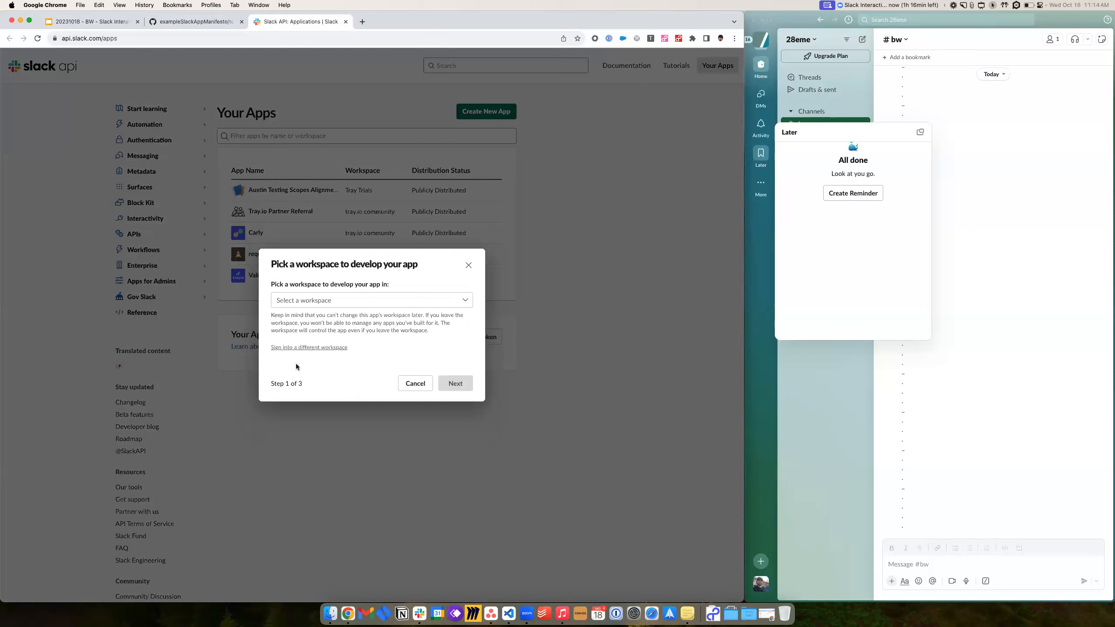
pyautogui.click(325, 303)
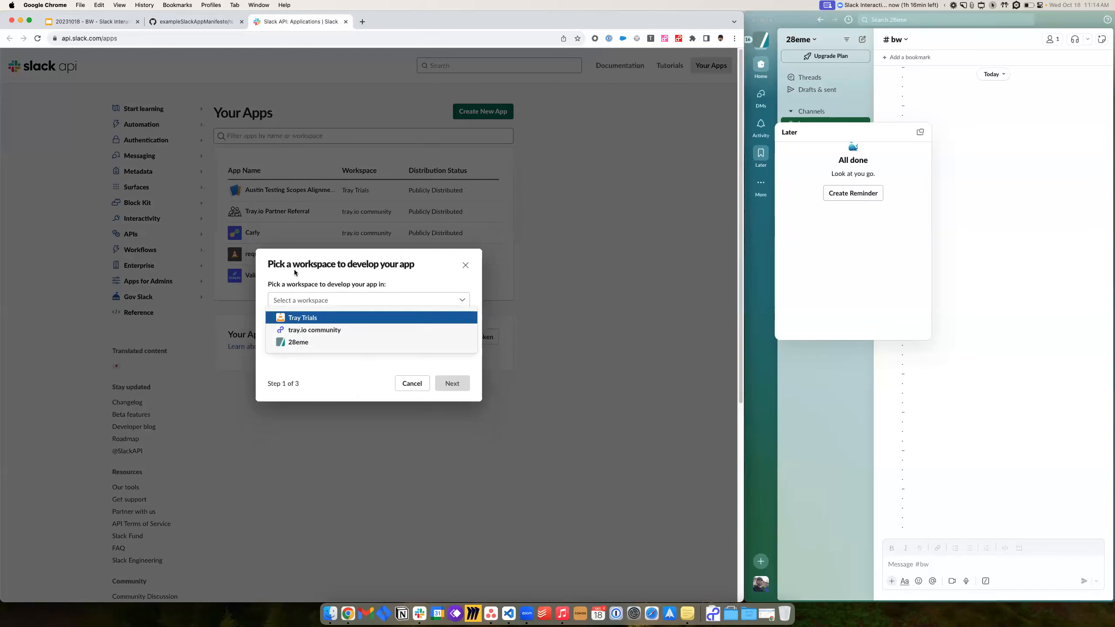
pyautogui.click(294, 343)
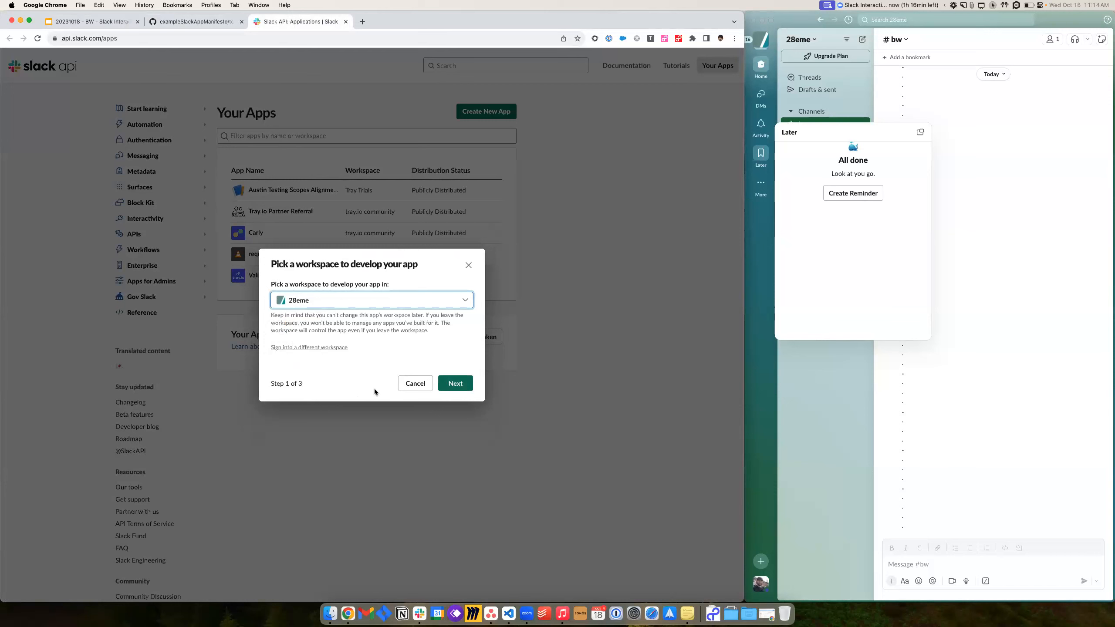
pyautogui.click(452, 385)
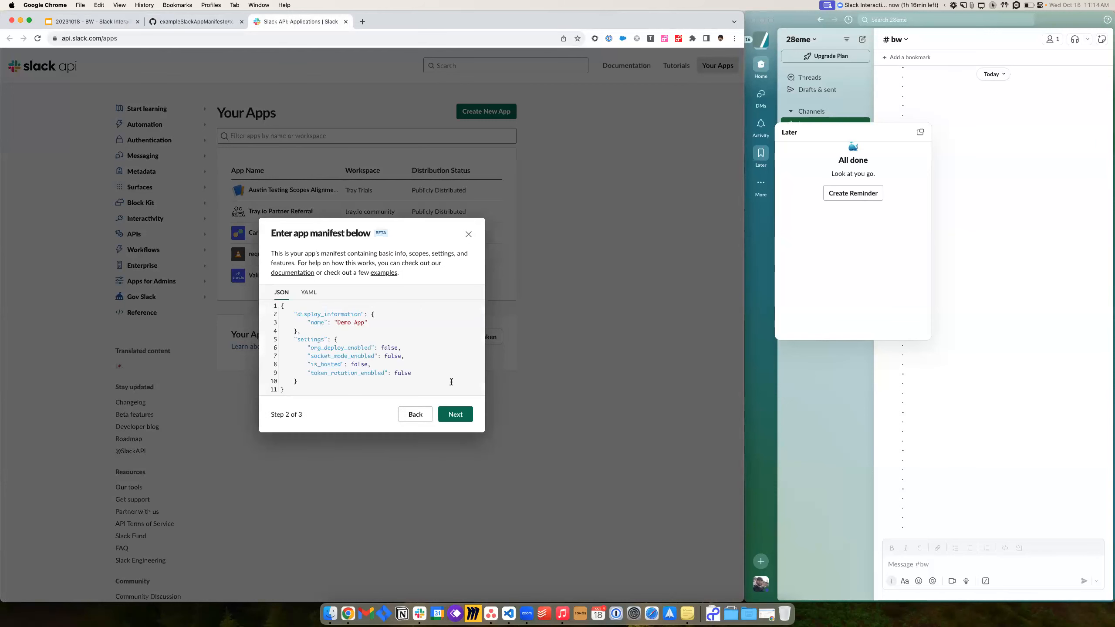
# - Replace the default manifest with the pasted Tray.io Bot JSON and continue to review
pyautogui.click(352, 308)
pyautogui.press('super+a')
pyautogui.press('BackSpace')
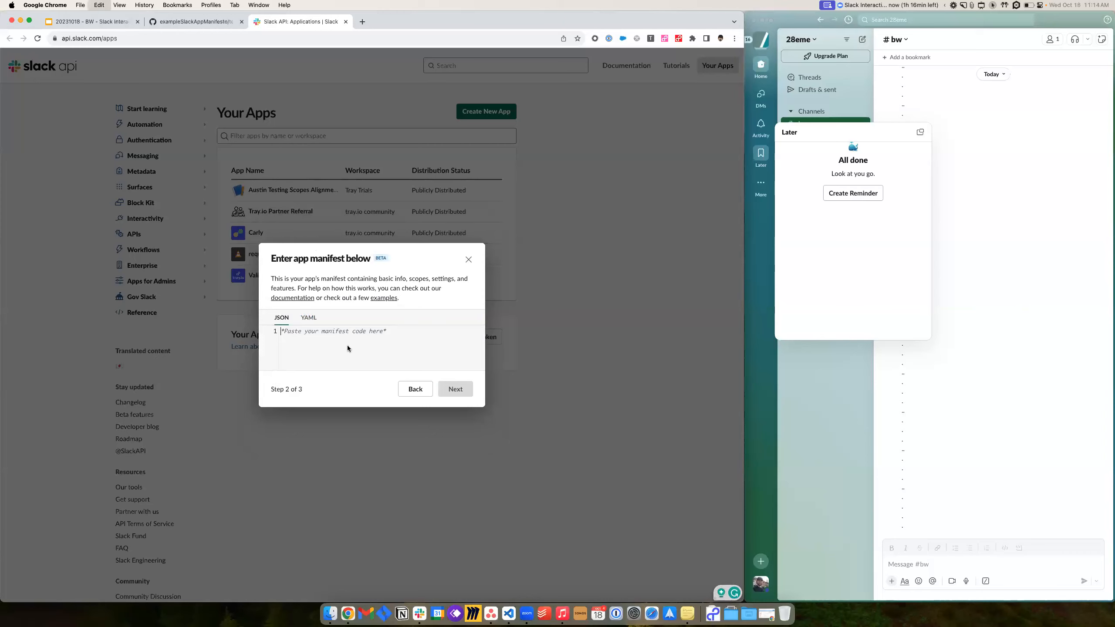
pyautogui.press('super+v')
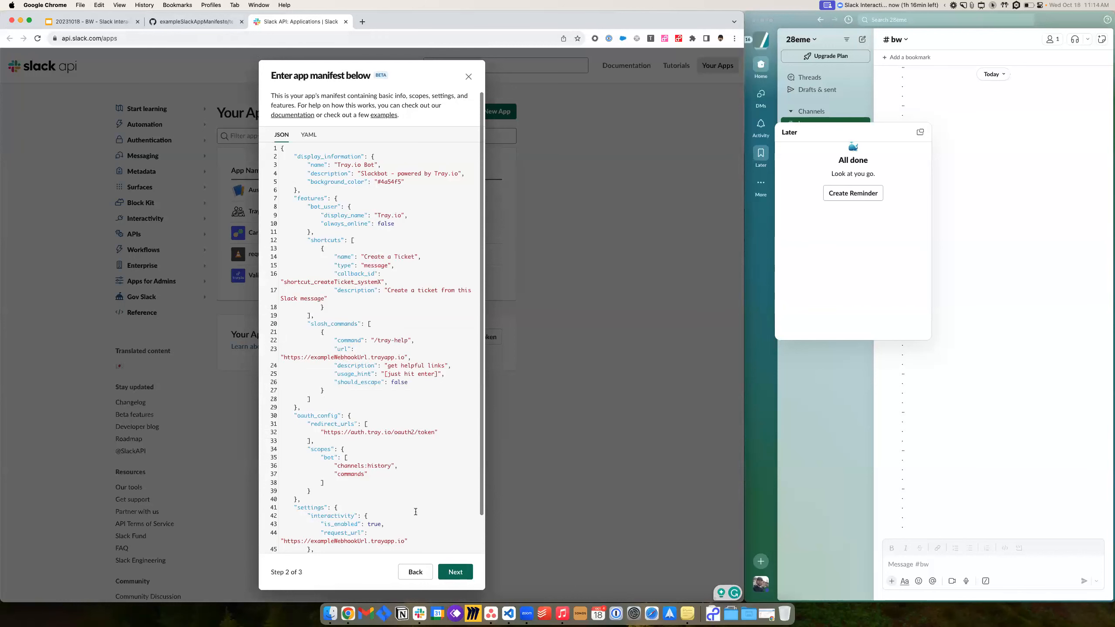
pyautogui.scroll(-2, 415, 512)
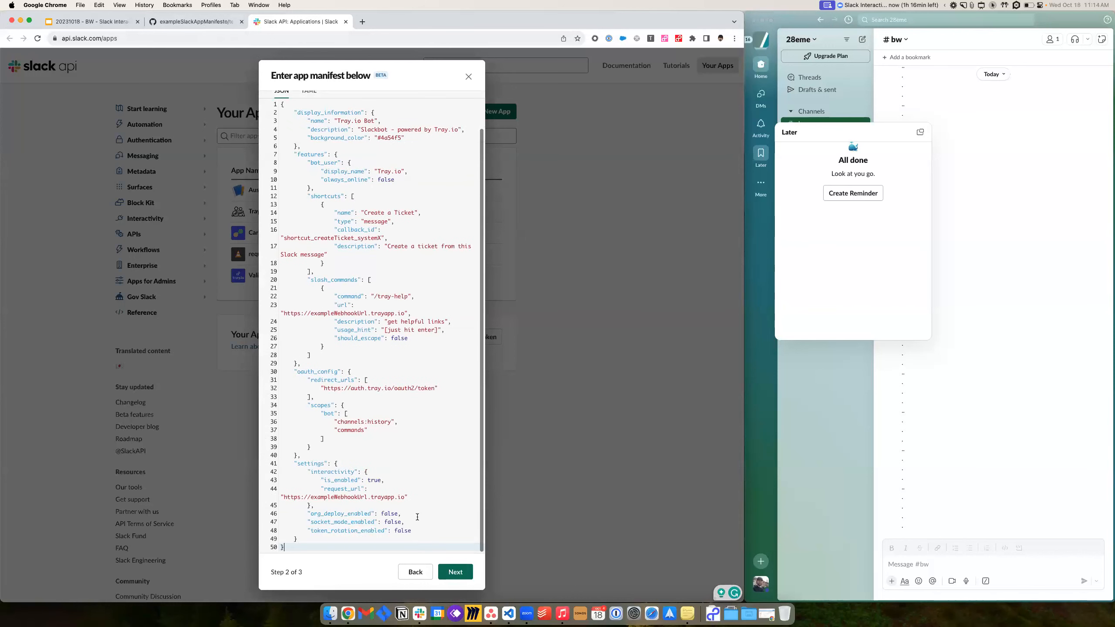
pyautogui.click(458, 577)
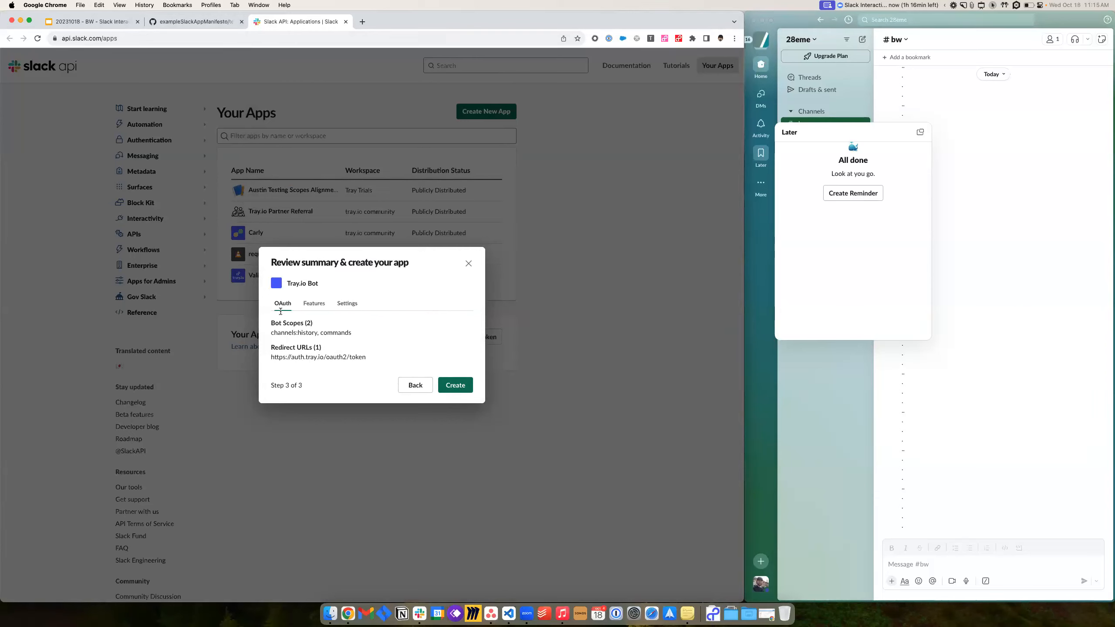
# - Check the Features and Settings summaries, including the slash command, then create Tray.io Bot
pyautogui.click(312, 303)
pyautogui.moveTo(269, 352); pyautogui.dragTo(361, 365)
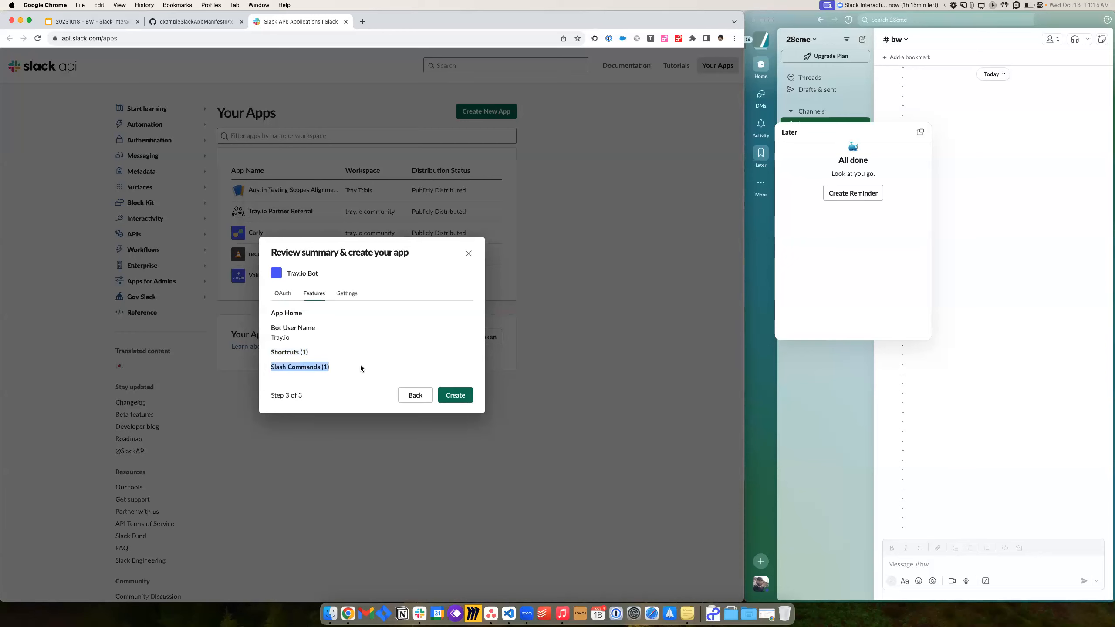
pyautogui.click(346, 301)
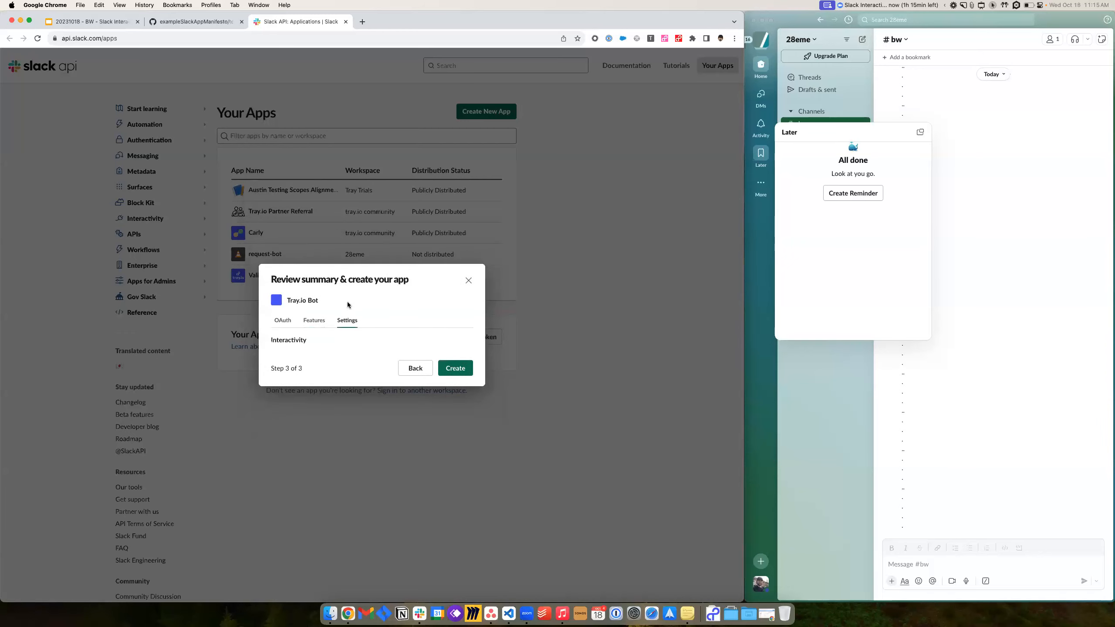
pyautogui.click(456, 370)
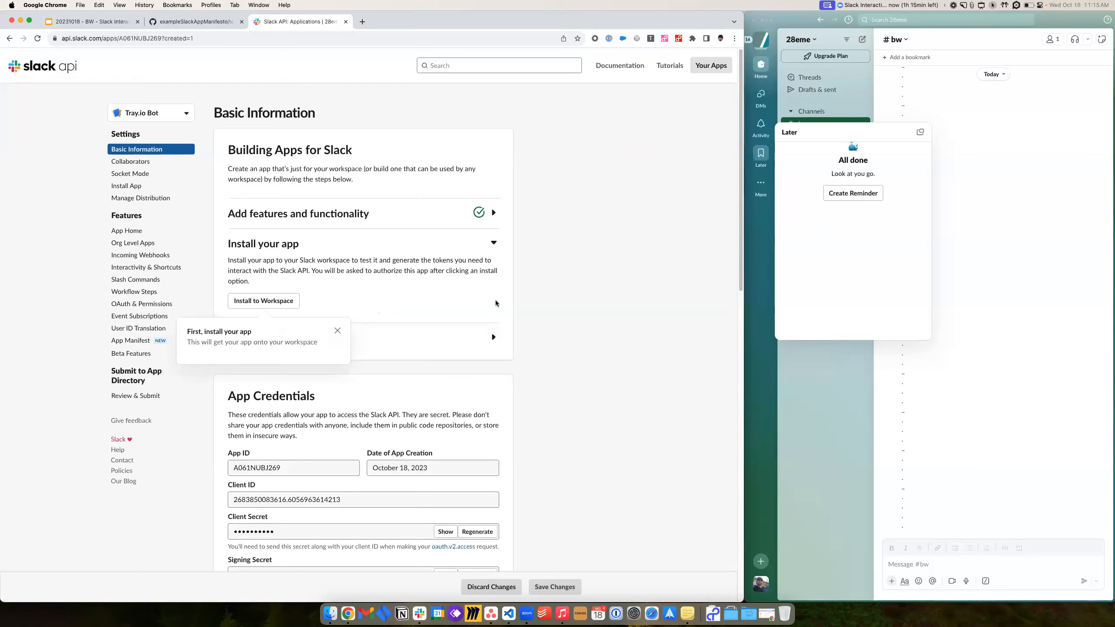
# - Download PUBLIC_logo_motis-lockup_square-crop_blue.png via the Add App Icon slide's Drive link
pyautogui.press('super+1')
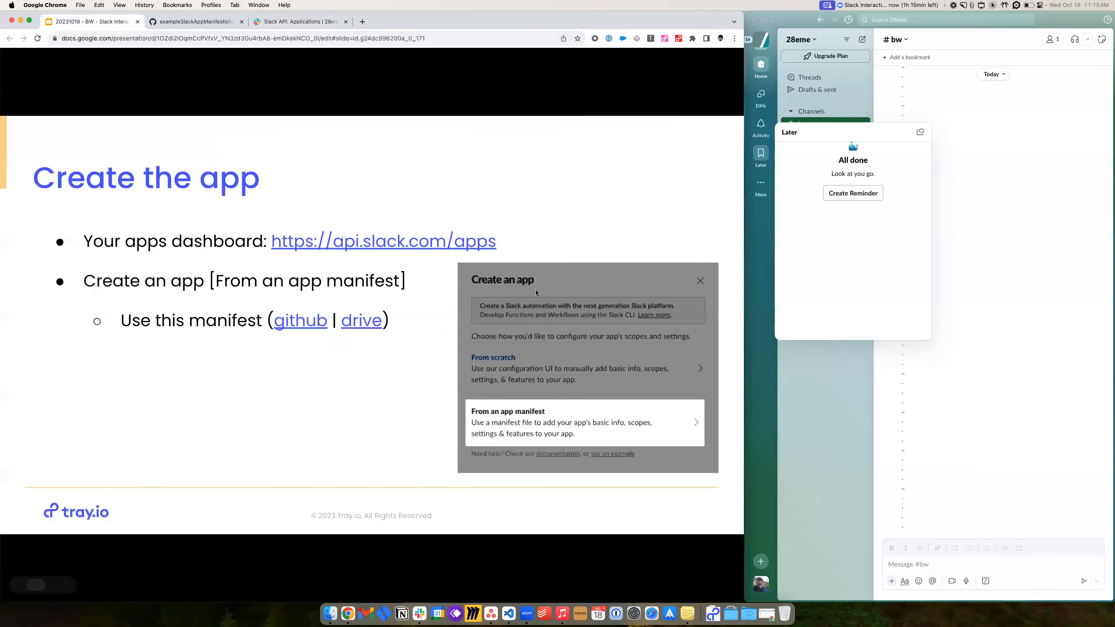
pyautogui.press('Right')
pyautogui.press('Right')
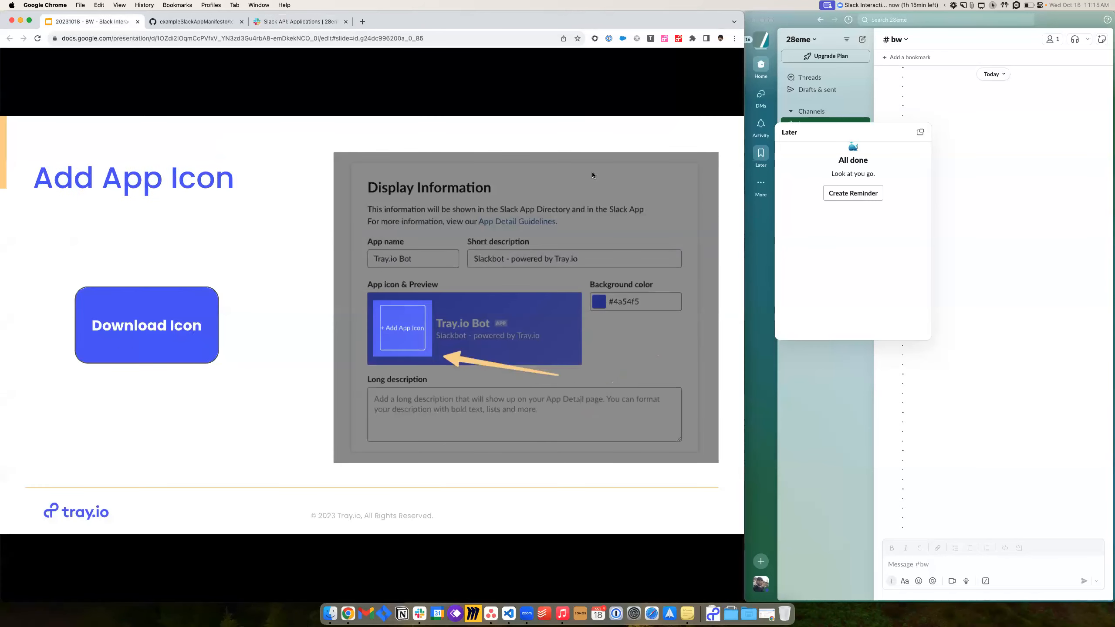
pyautogui.click(153, 327)
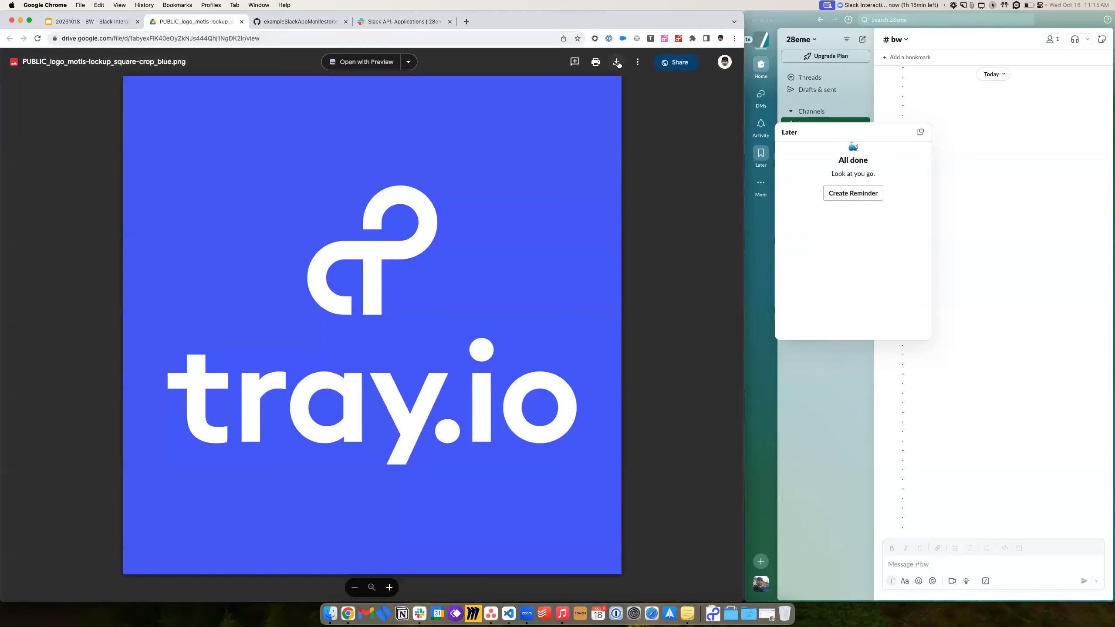
pyautogui.click(617, 62)
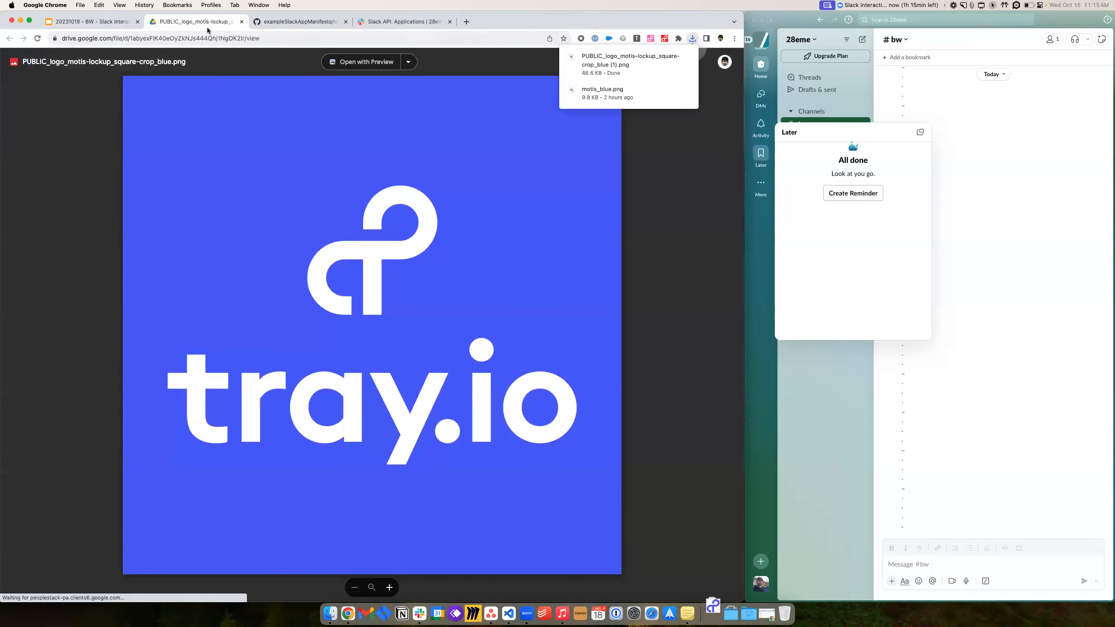
pyautogui.click(104, 21)
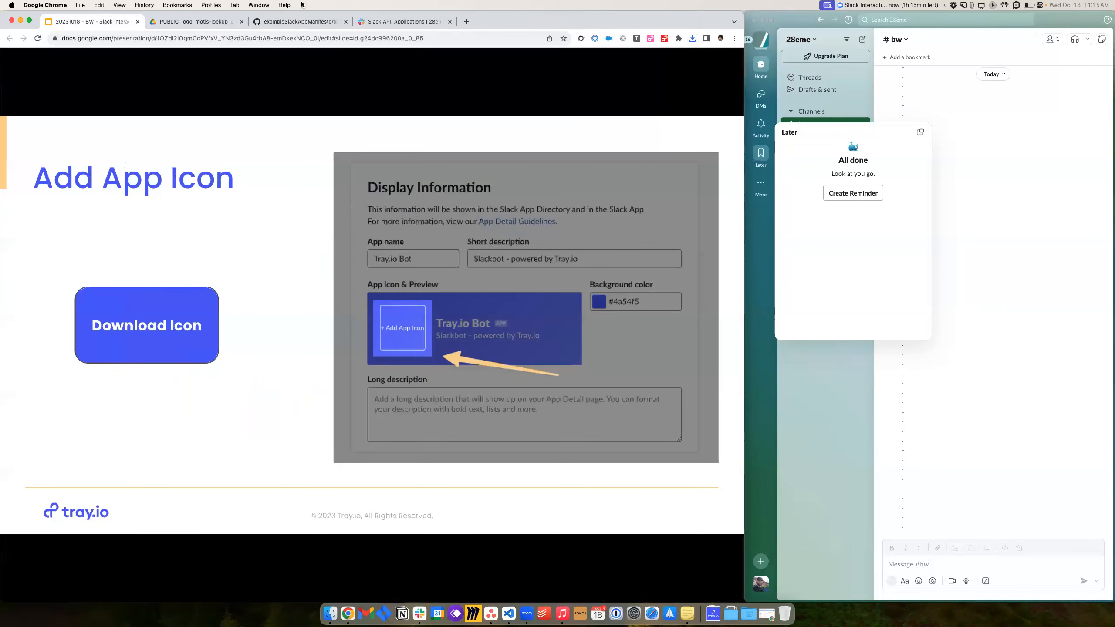
# - Upload PUBLIC_logo_motis-lockup_square-crop_blue.png from Downloads as the Display Information app icon
pyautogui.click(398, 21)
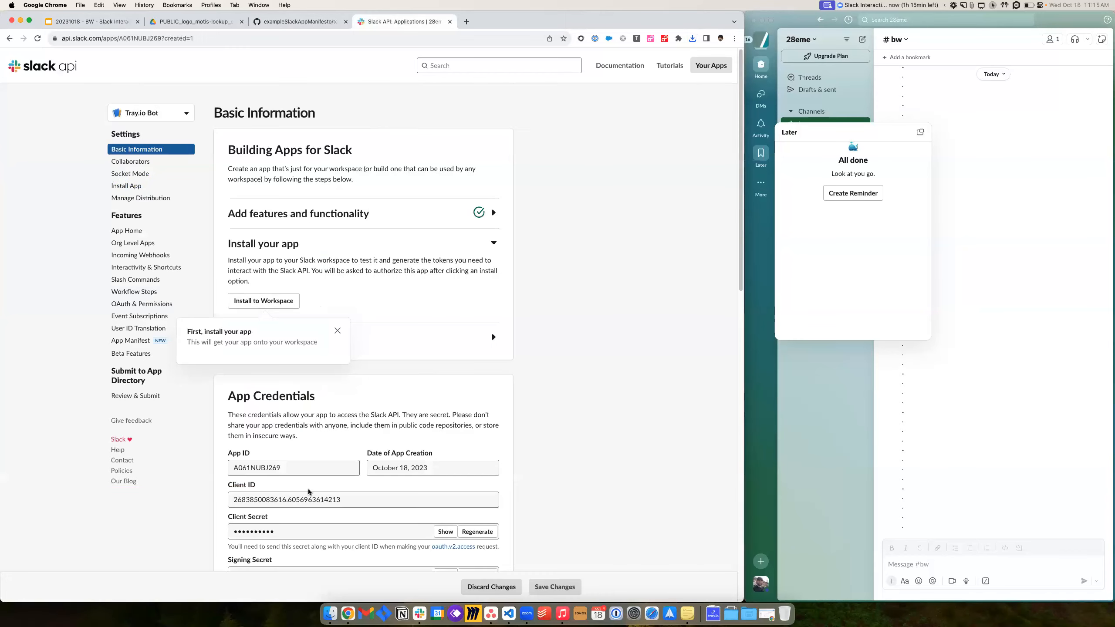
pyautogui.scroll(-15, 310, 491)
pyautogui.click(263, 300)
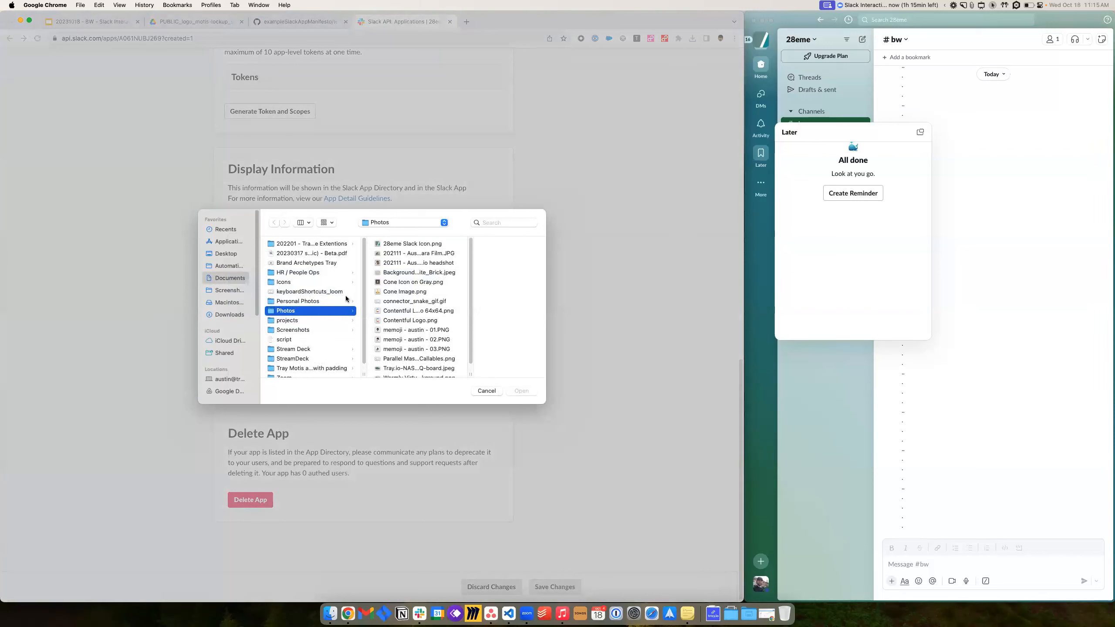
pyautogui.click(224, 315)
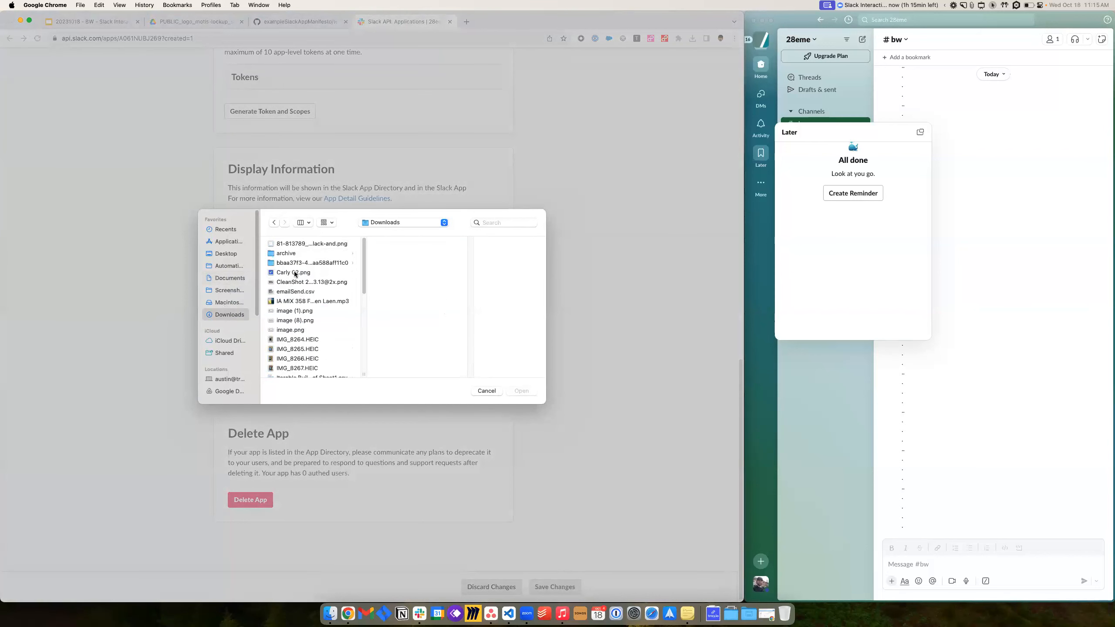
pyautogui.click(294, 275)
pyautogui.scroll(-3, 312, 313)
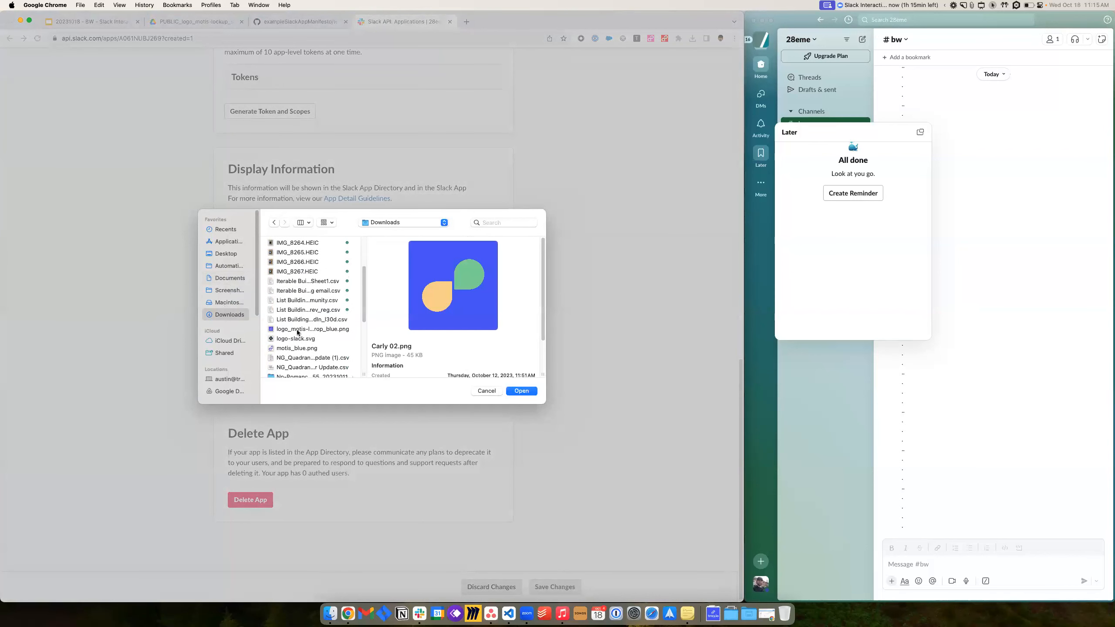
pyautogui.click(301, 330)
pyautogui.click(521, 390)
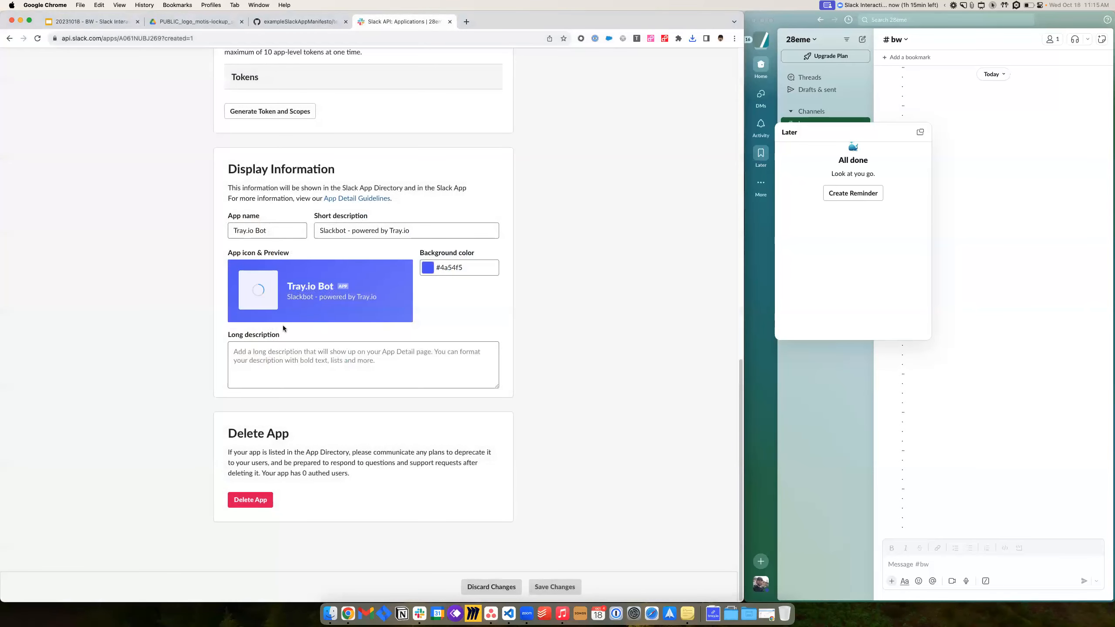
pyautogui.scroll(1, 258, 327)
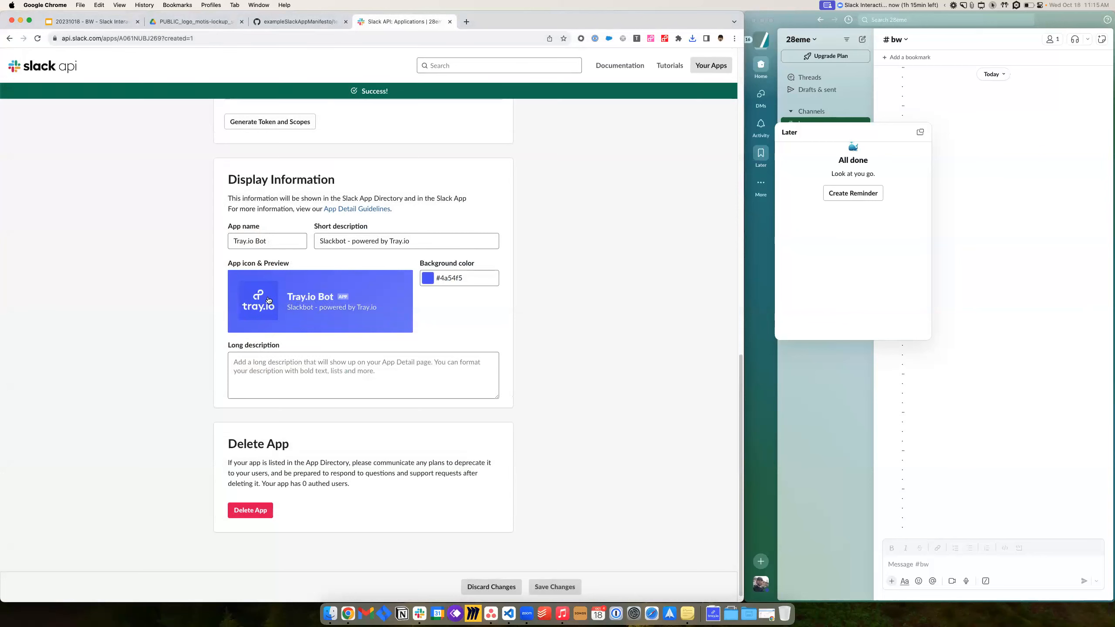
pyautogui.scroll(10, 138, 329)
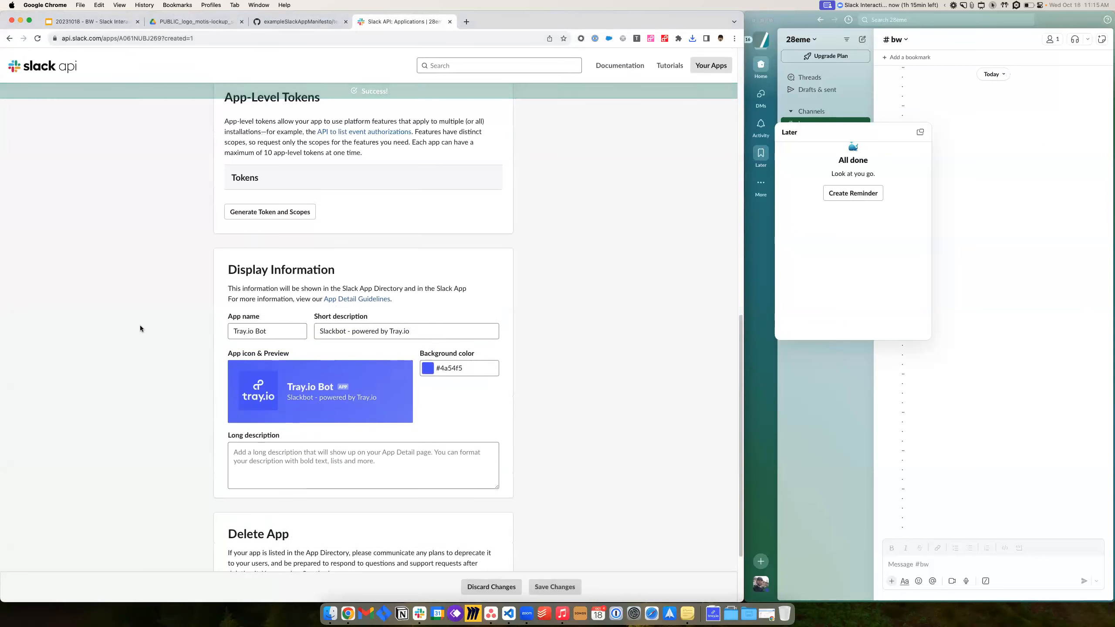
pyautogui.scroll(4, 140, 327)
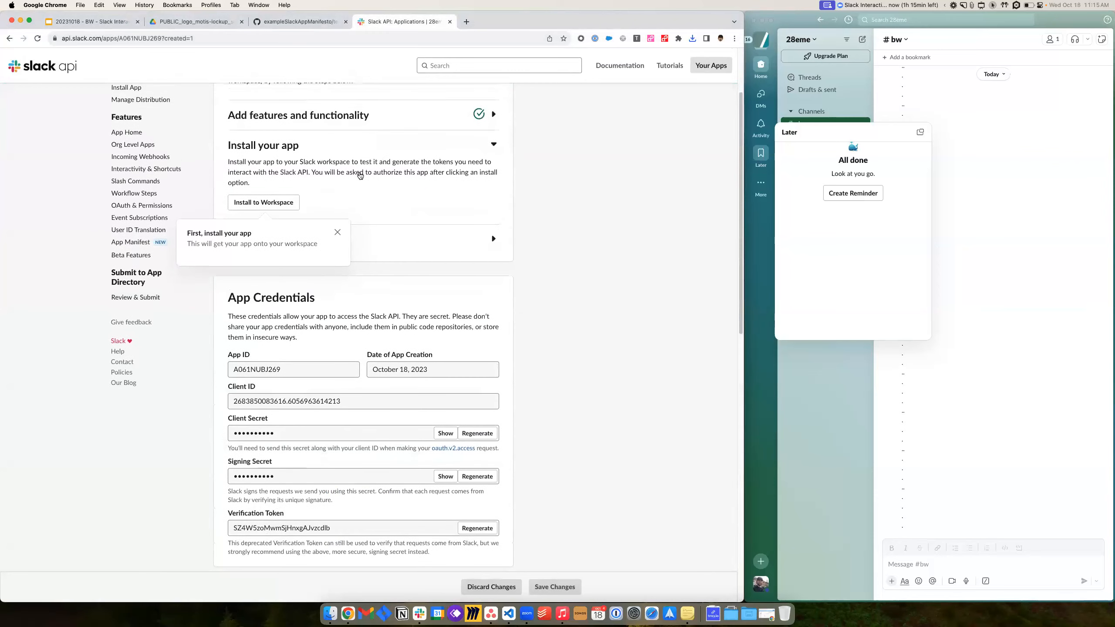
pyautogui.click(197, 21)
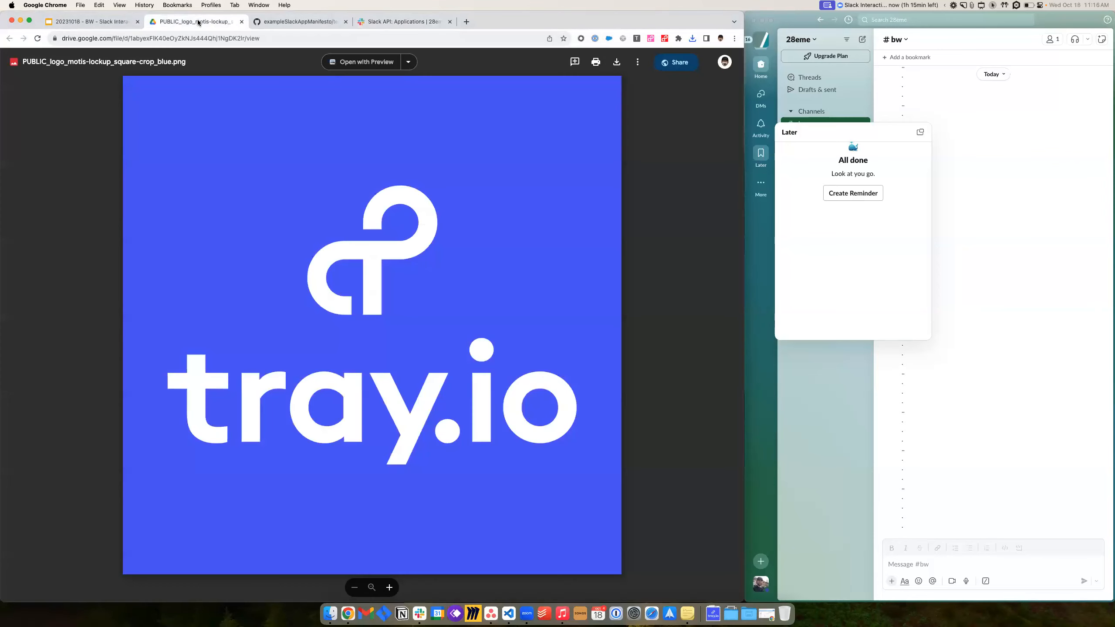
# - Close the logo preview, advance the deck to Install to workspace, and start installing Tray.io Bot
pyautogui.click(241, 21)
pyautogui.click(81, 22)
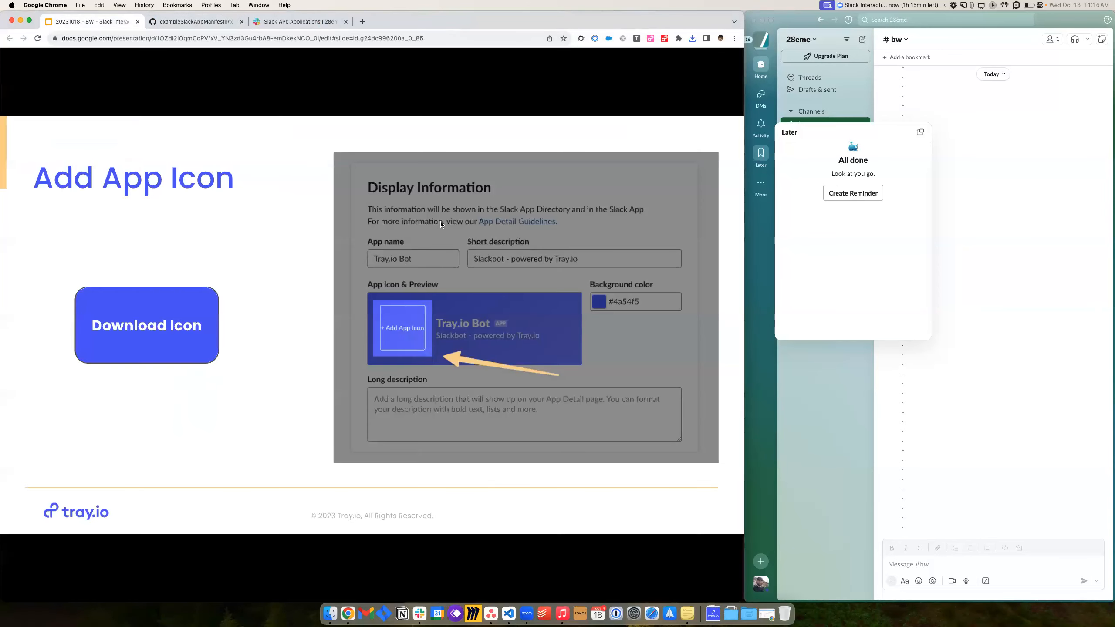
pyautogui.press('Right')
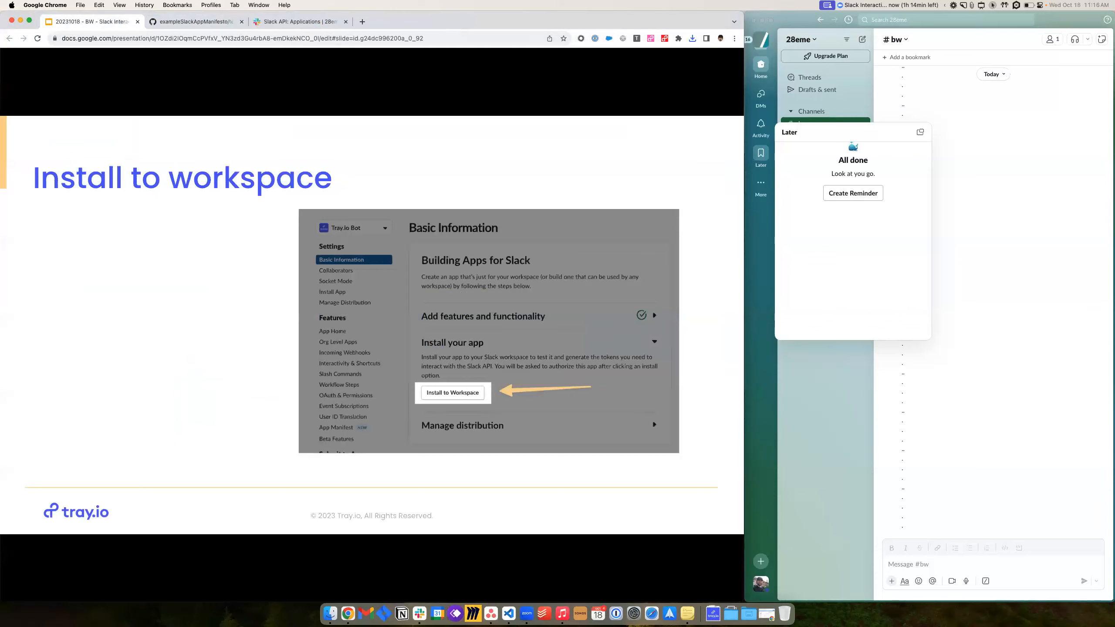
pyautogui.click(296, 22)
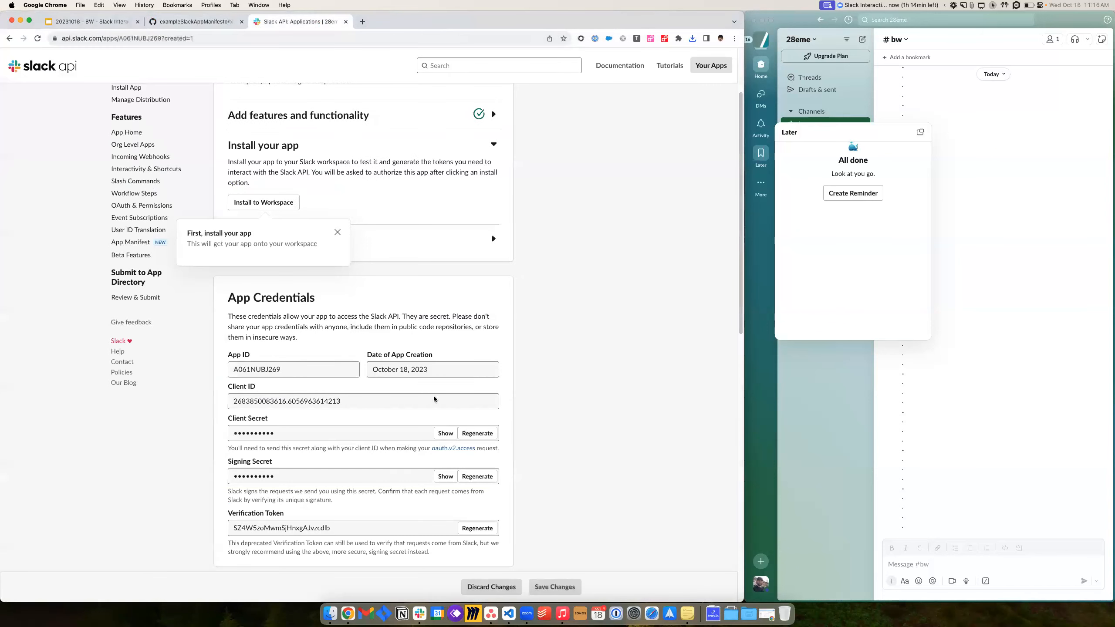
pyautogui.click(270, 203)
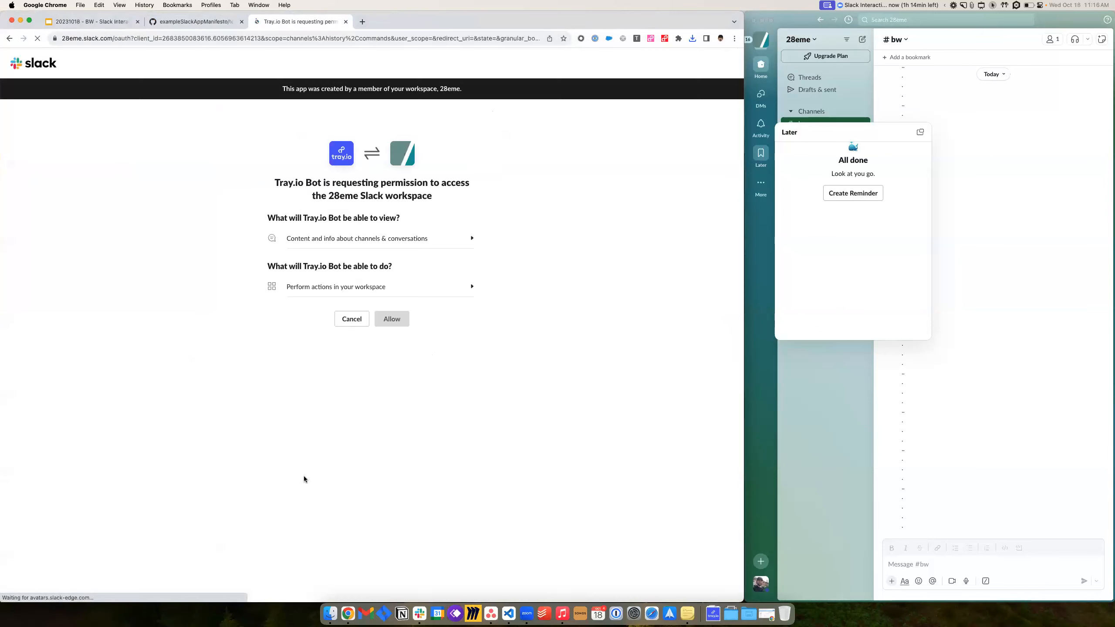
# - Expand both 28eme permission descriptions, then allow Tray.io Bot access to the workspace
pyautogui.click(426, 240)
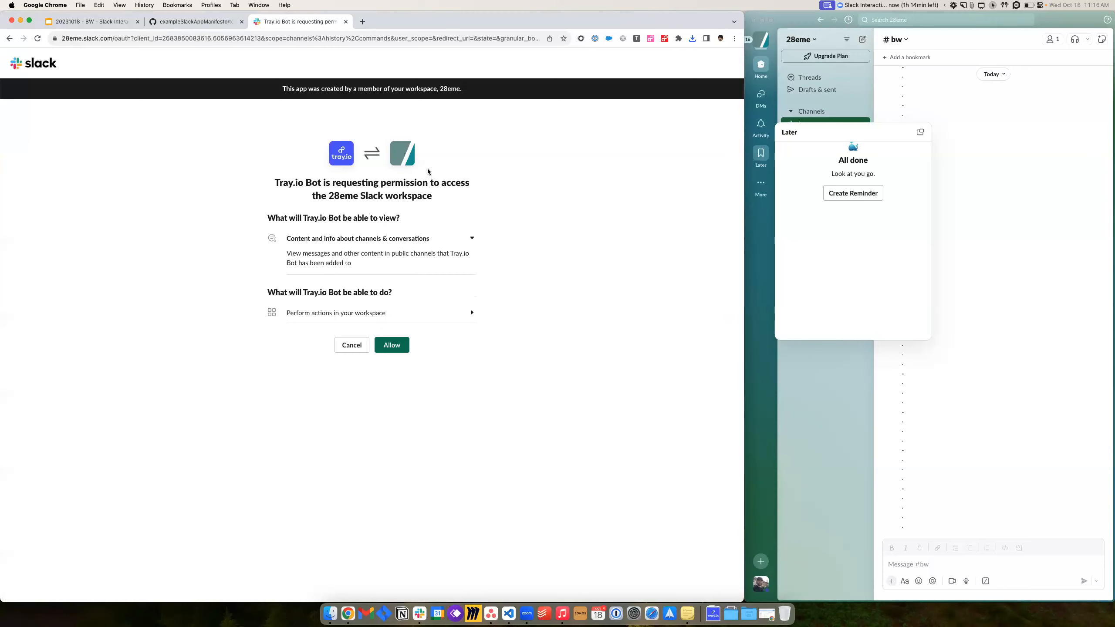
pyautogui.moveTo(441, 86); pyautogui.dragTo(463, 90)
pyautogui.click(456, 313)
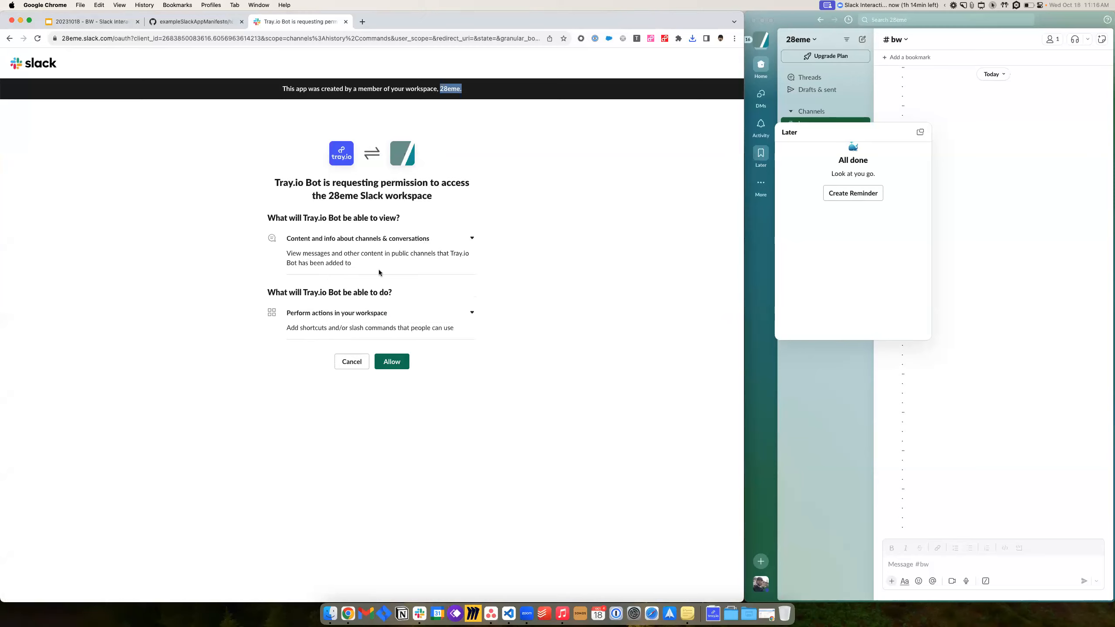
pyautogui.click(957, 203)
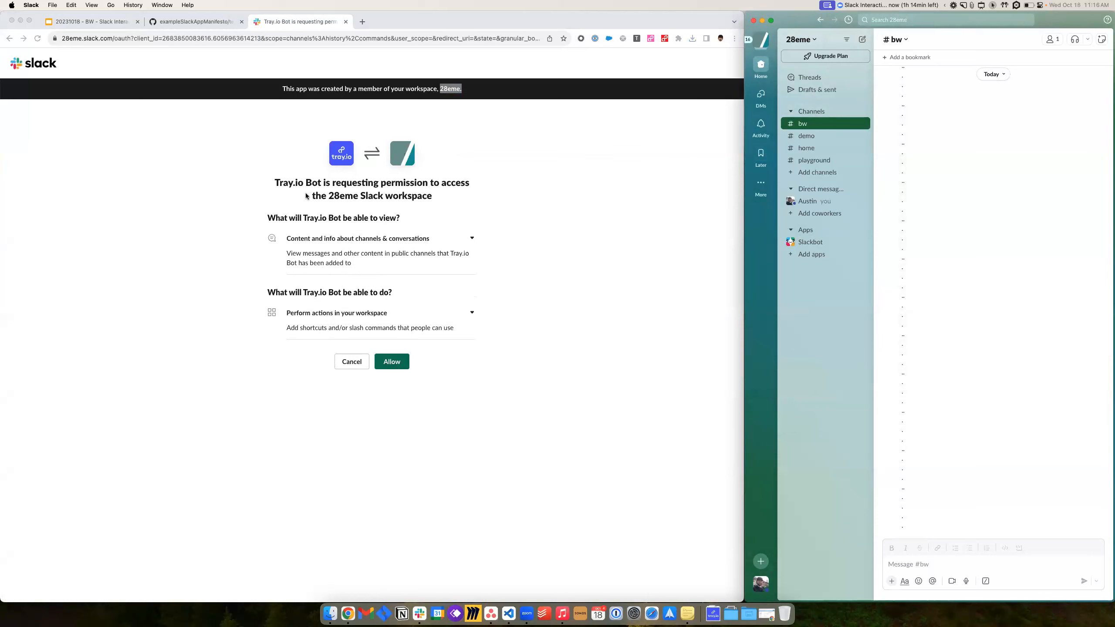
pyautogui.click(393, 366)
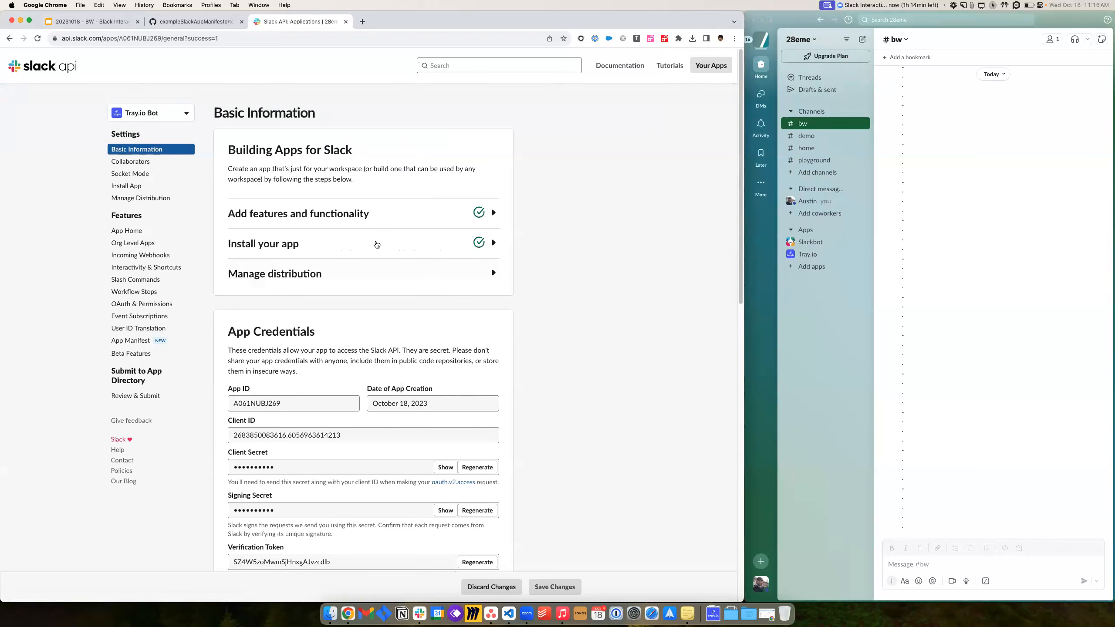
# - Advance the Google Slides deck to the Check Slack slide
pyautogui.click(105, 23)
pyautogui.click(472, 258)
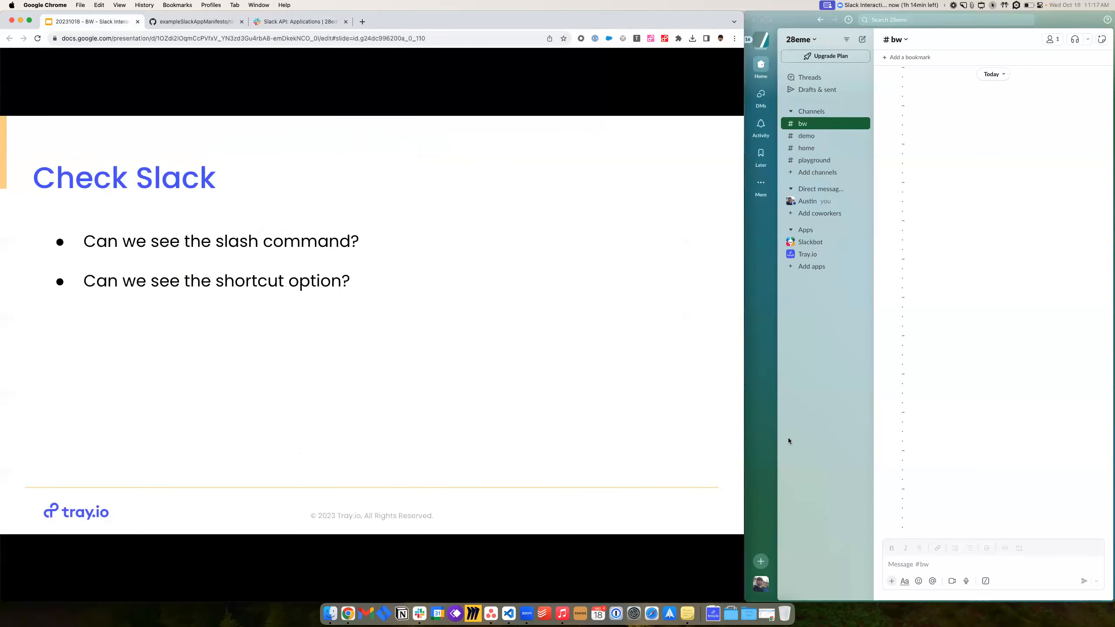
# - In #bw, pick /tray-help from the slash command suggestions and send it
pyautogui.click(943, 564)
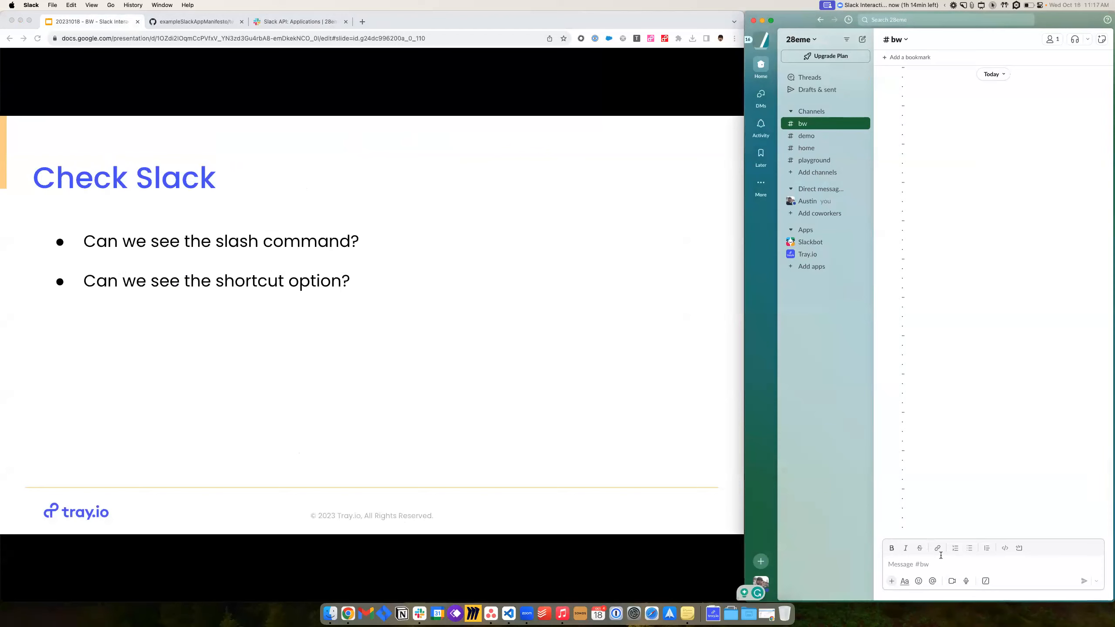
pyautogui.write('/')
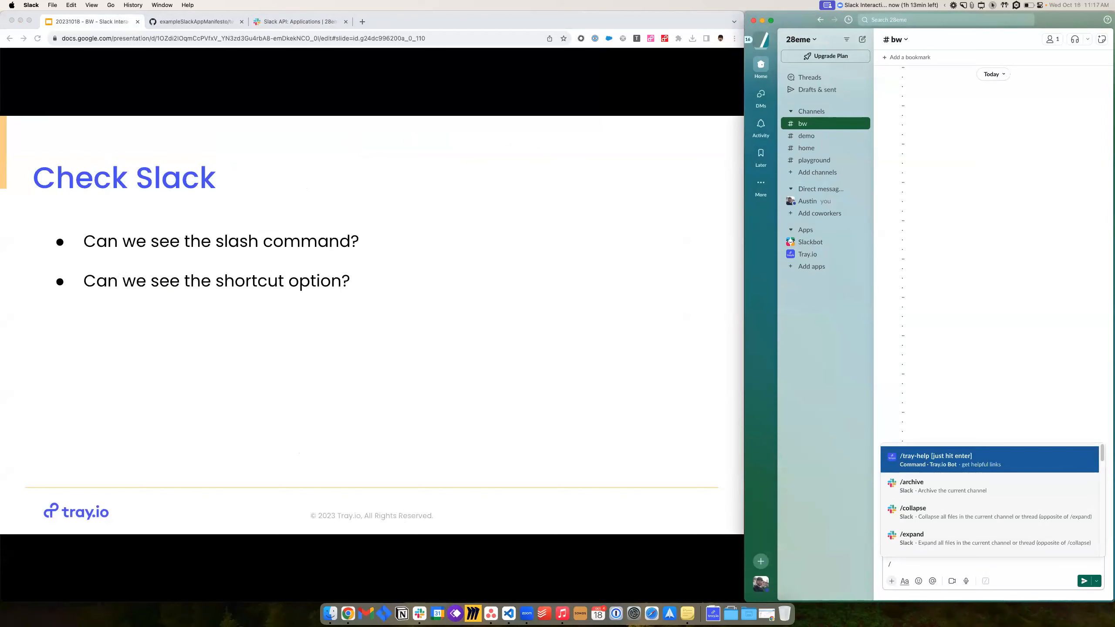
pyautogui.scroll(2, 939, 549)
pyautogui.click(944, 467)
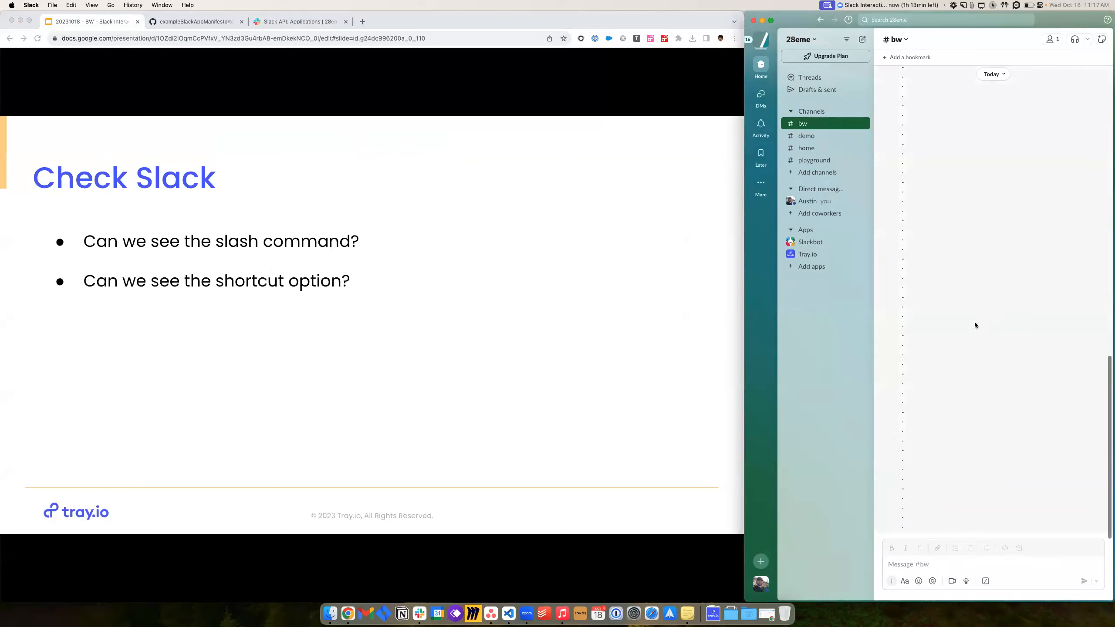
pyautogui.write('/')
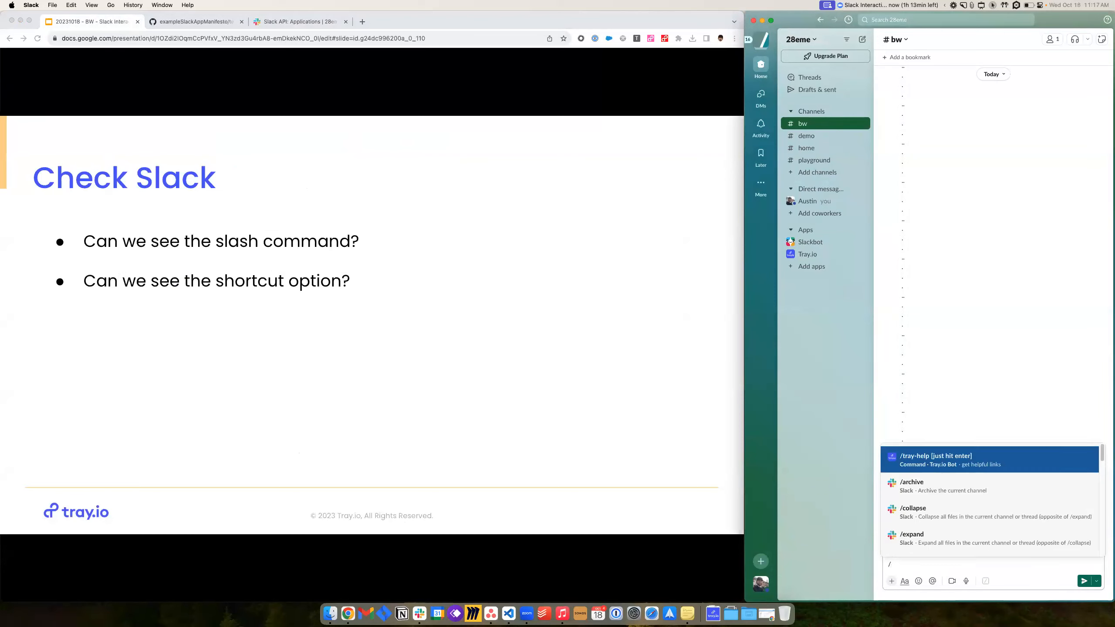
pyautogui.press('Return')
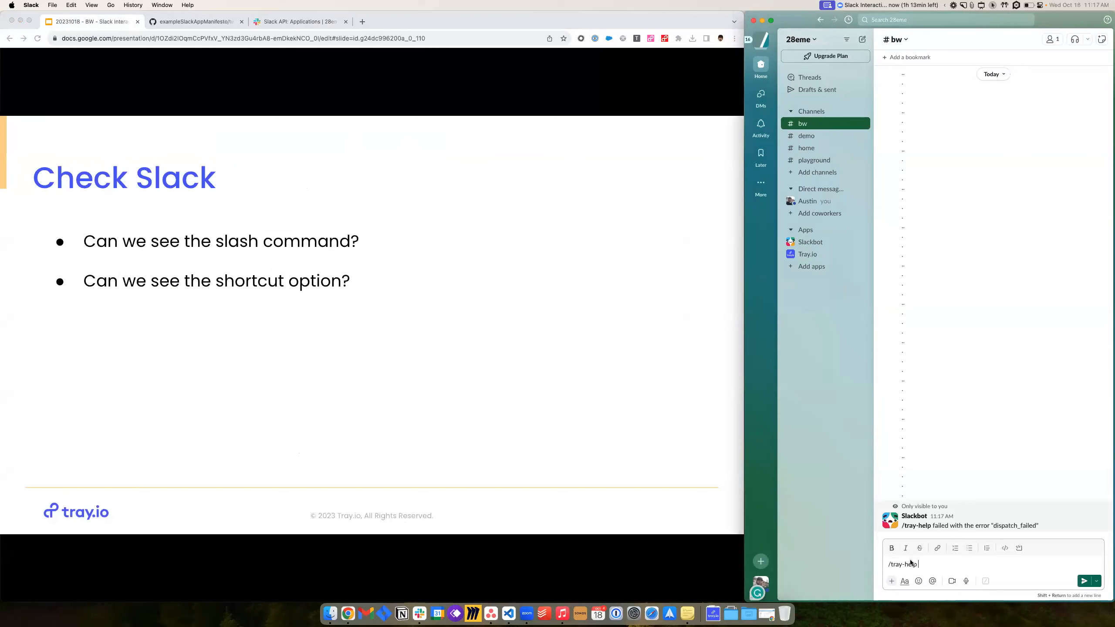
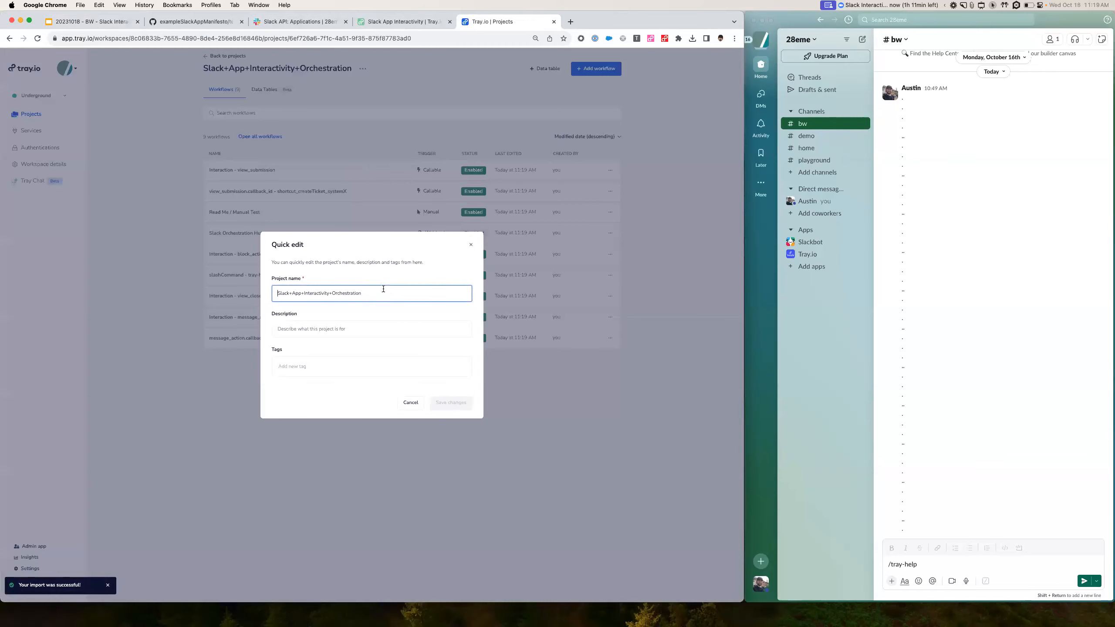
# - Append BW to rename the project Slack+App+Interactivity+Orchestration BWL and save the change
pyautogui.write('BWL')
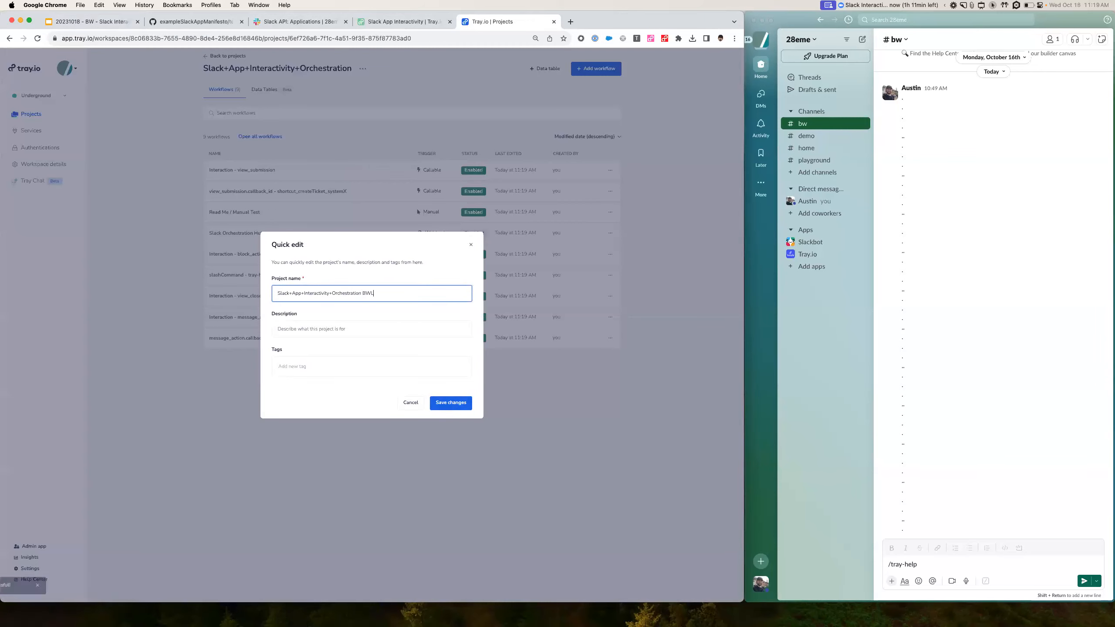
pyautogui.click(440, 401)
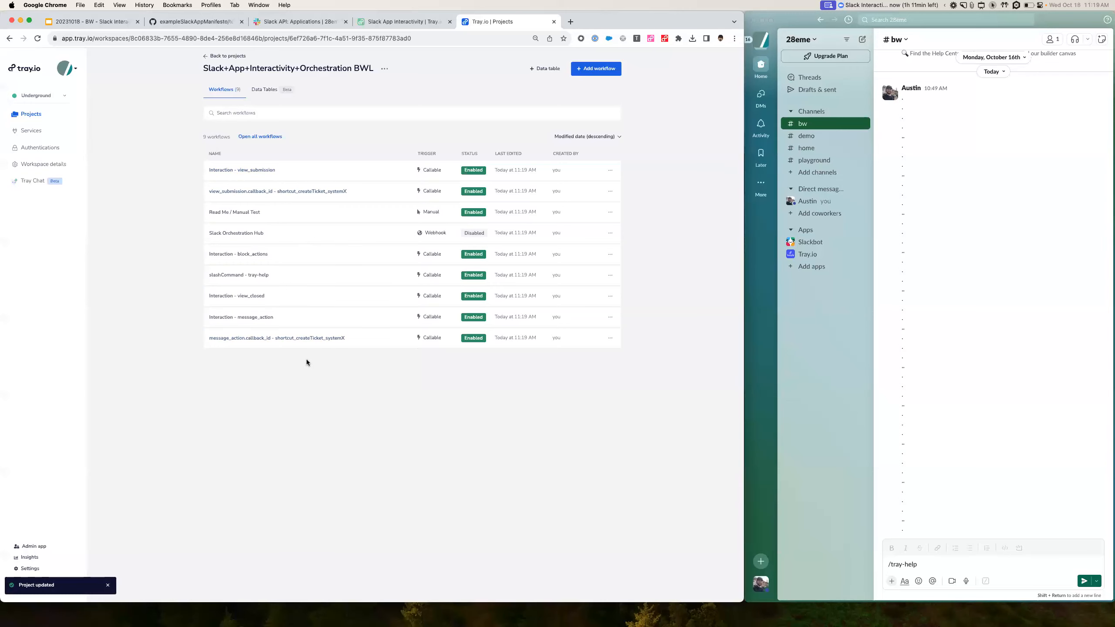
pyautogui.click(117, 21)
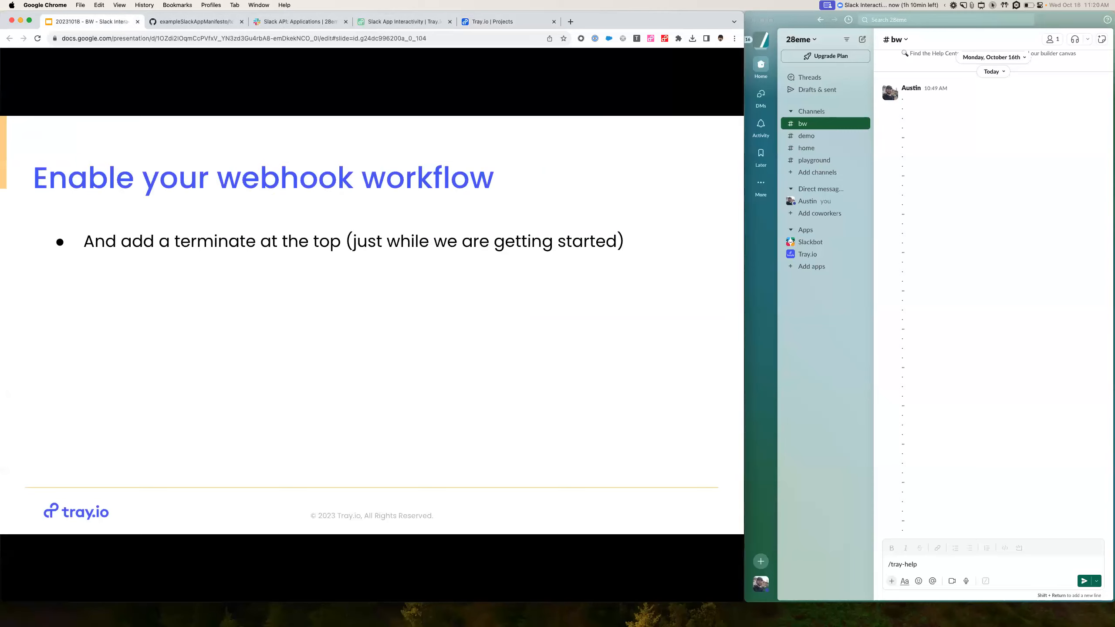
# - Open the Slack Orchestration Hub workflow from the project's workflow list
pyautogui.click(483, 24)
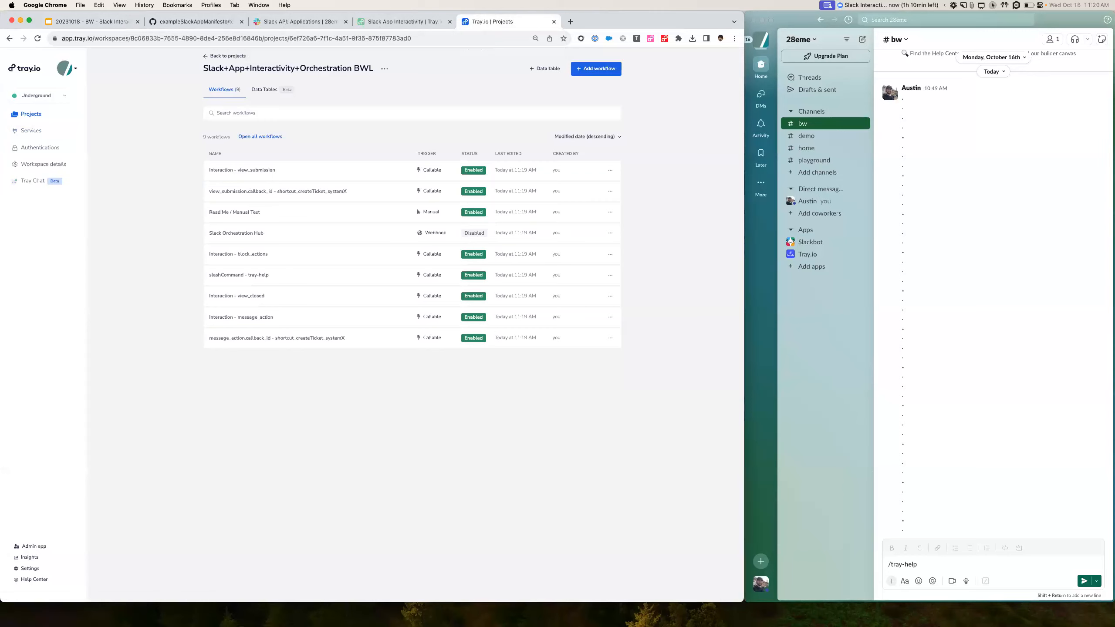
pyautogui.click(428, 23)
pyautogui.click(516, 21)
pyautogui.click(230, 232)
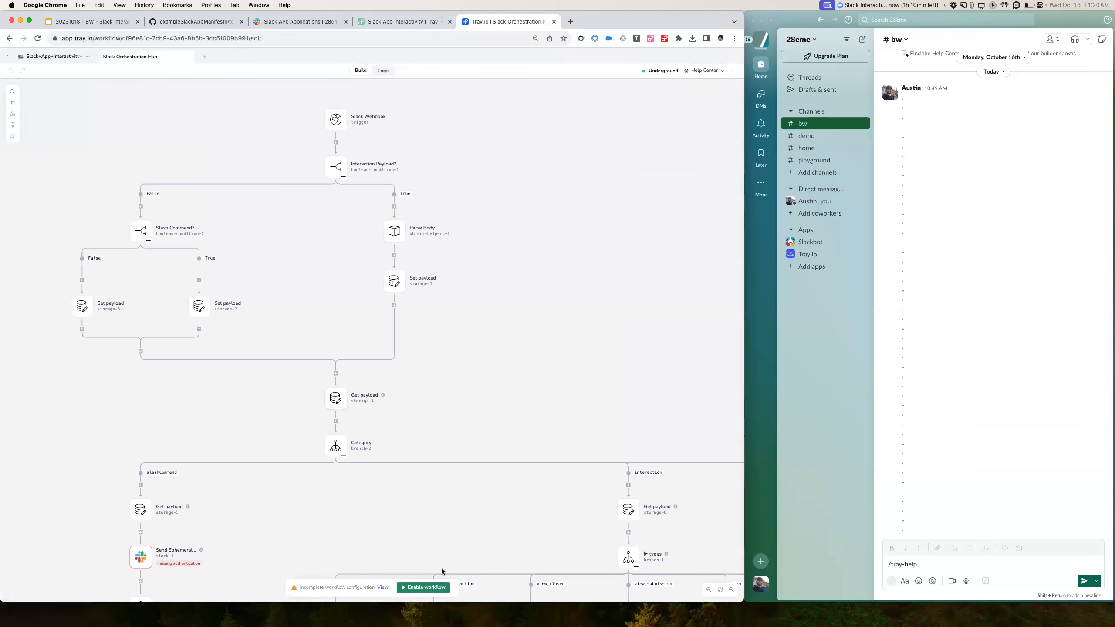
# - Enable the Slack Orchestration Hub workflow
pyautogui.click(427, 587)
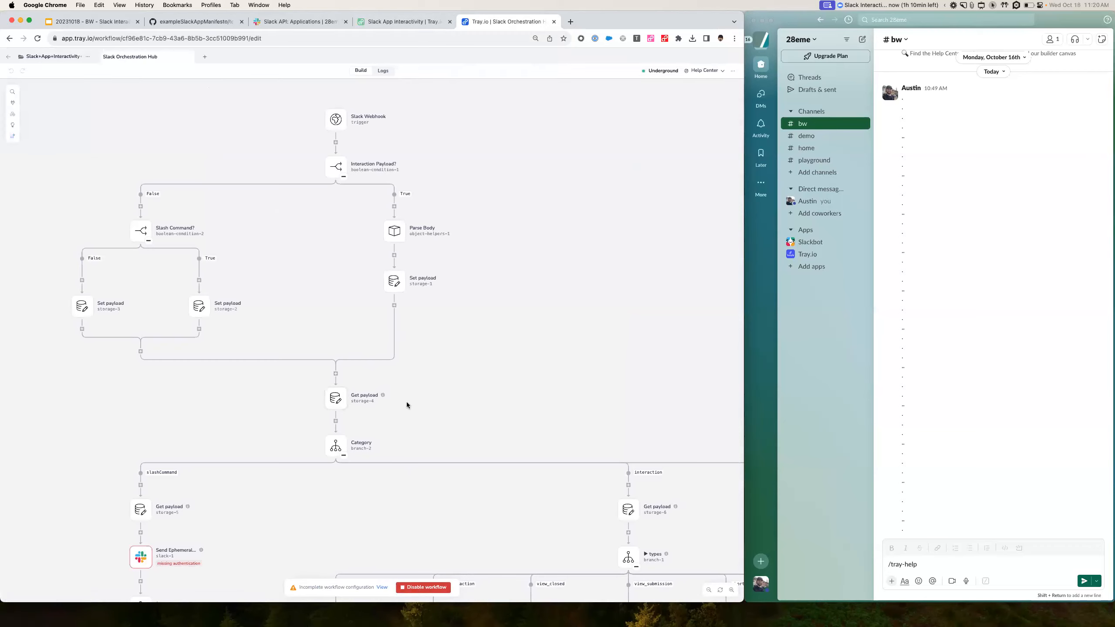
pyautogui.click(106, 22)
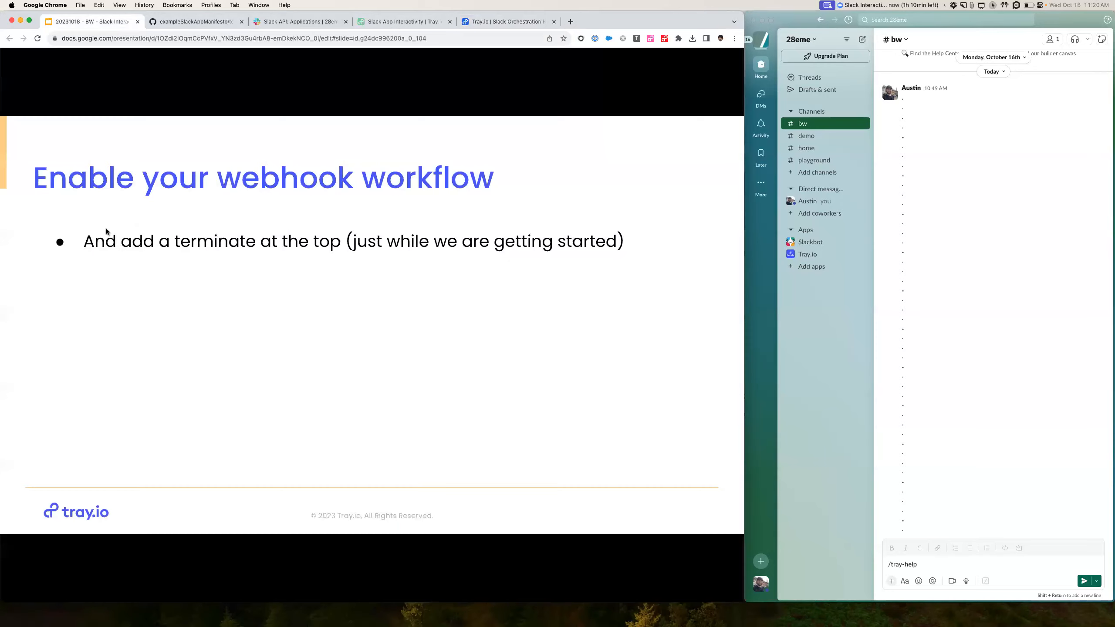
pyautogui.click(505, 21)
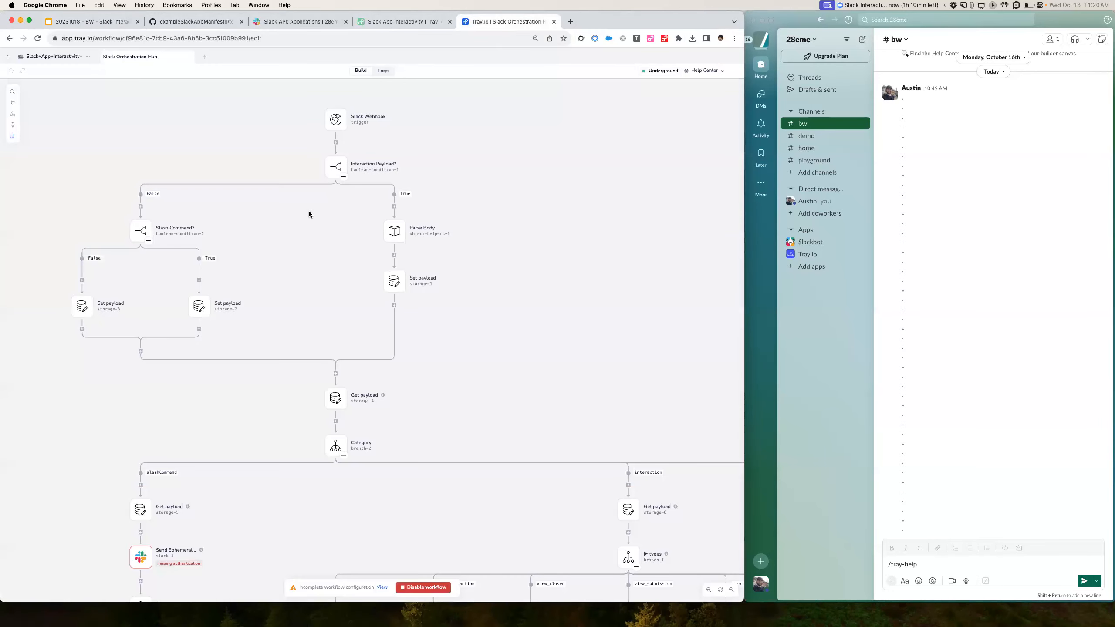
# - Add a Terminate step directly below the Slack Webhook trigger, then advance the slides
pyautogui.click(336, 143)
pyautogui.write('termin')
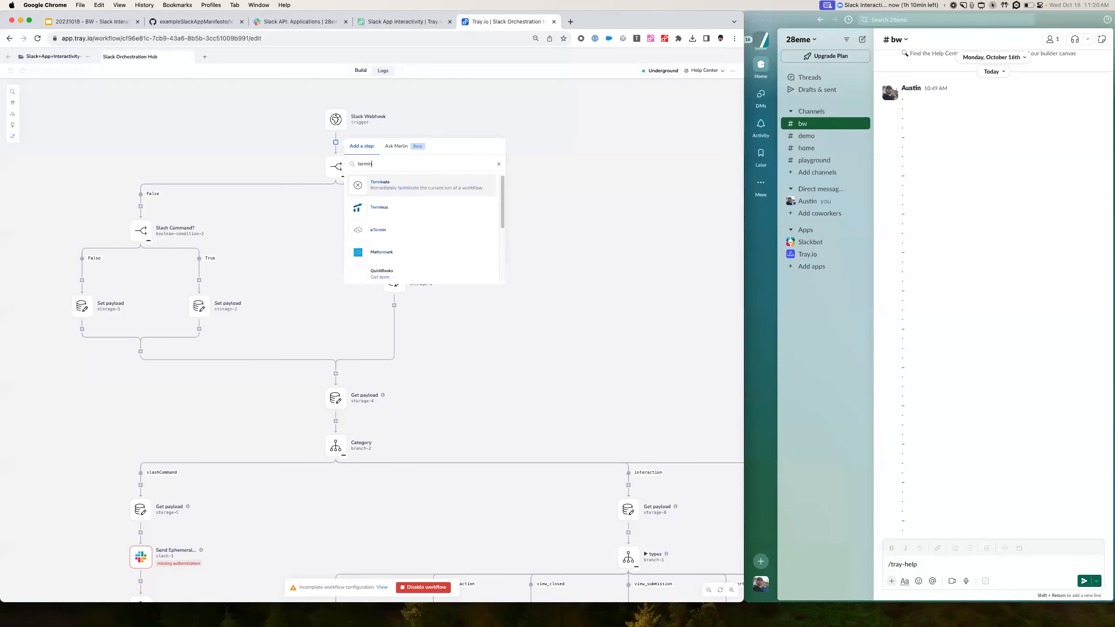
pyautogui.press('Return')
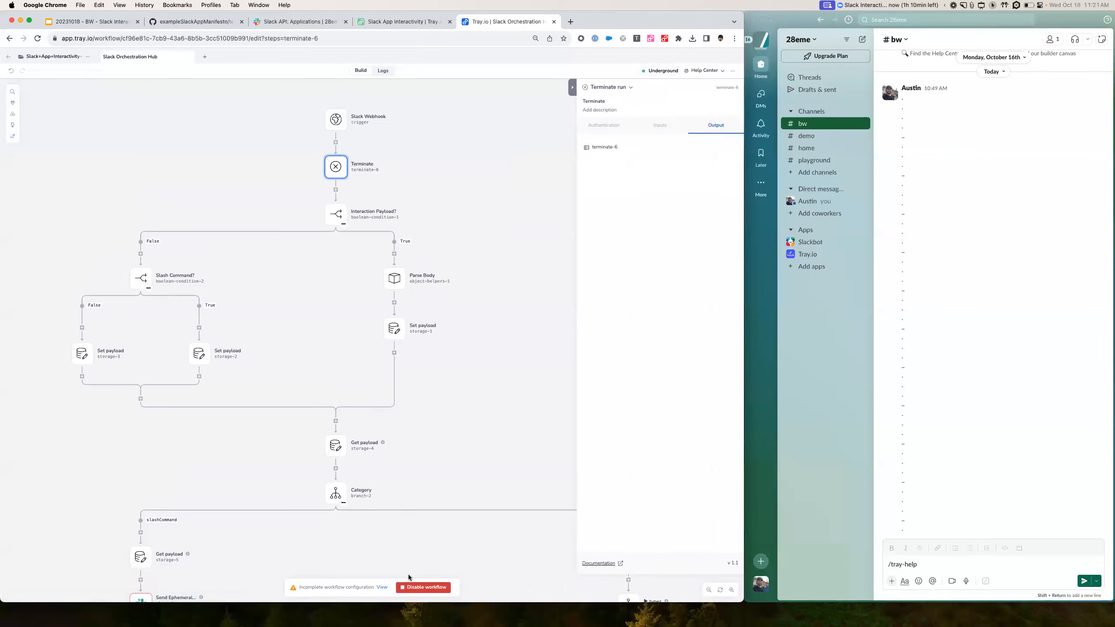
pyautogui.click(106, 22)
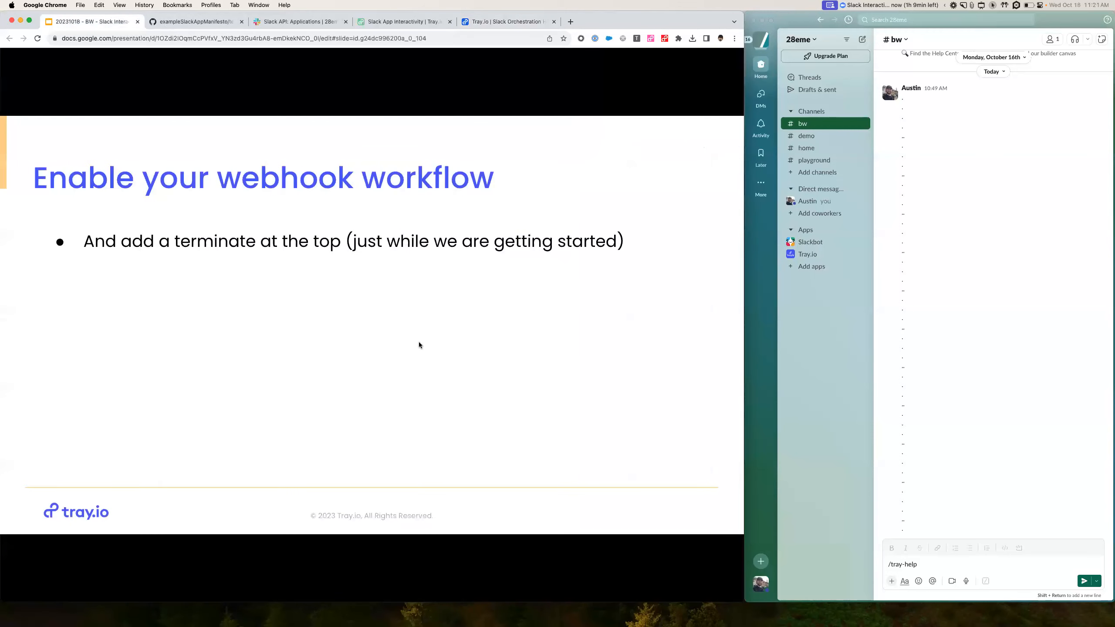
pyautogui.press('Right')
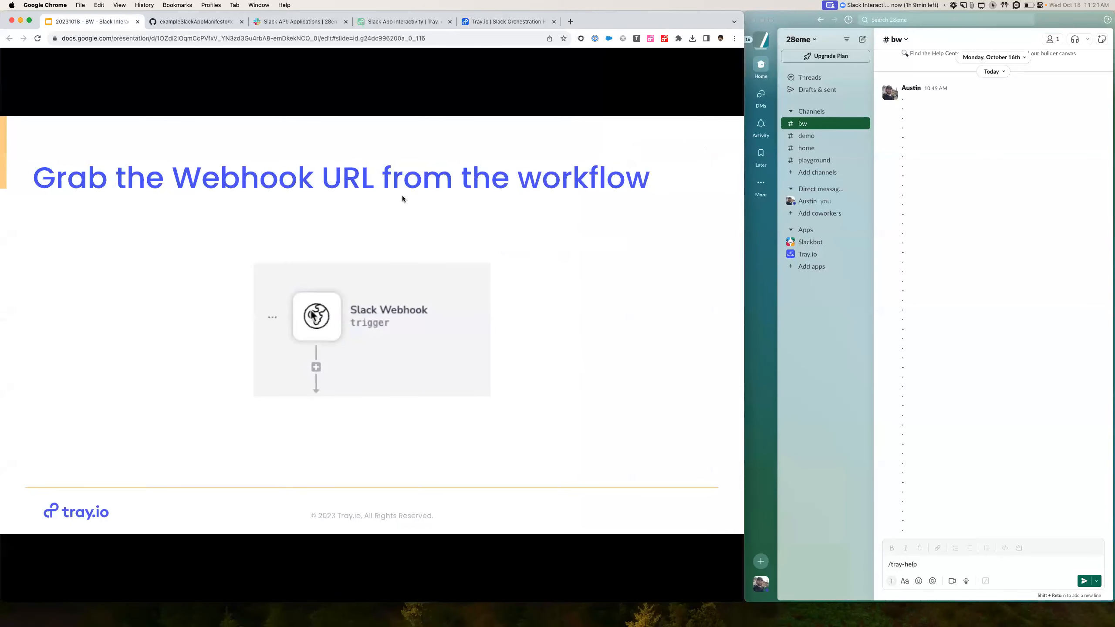
# - Open the Slack Webhook trigger's settings panel for its webhook URL, then go to the Slack app's settings
pyautogui.click(507, 22)
pyautogui.click(333, 123)
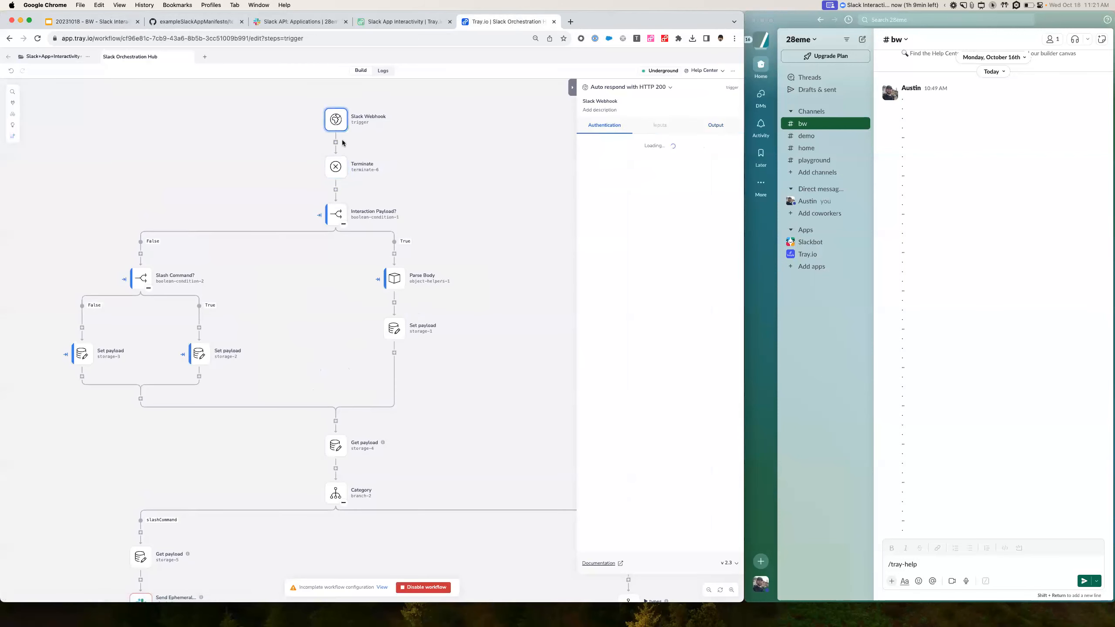
pyautogui.click(78, 21)
pyautogui.press('Right')
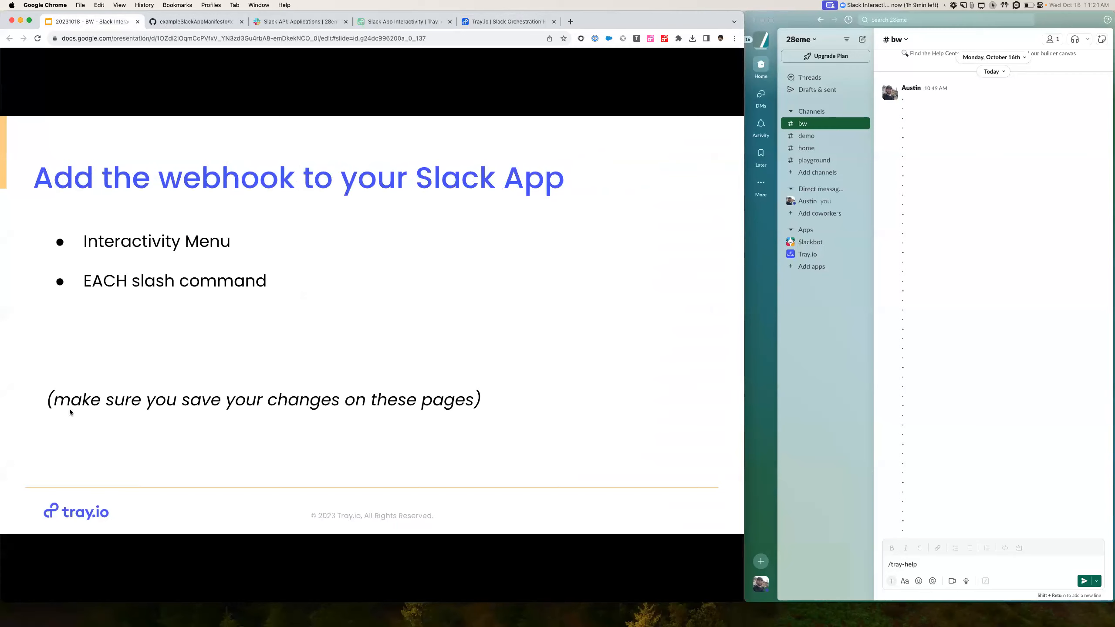
pyautogui.click(299, 23)
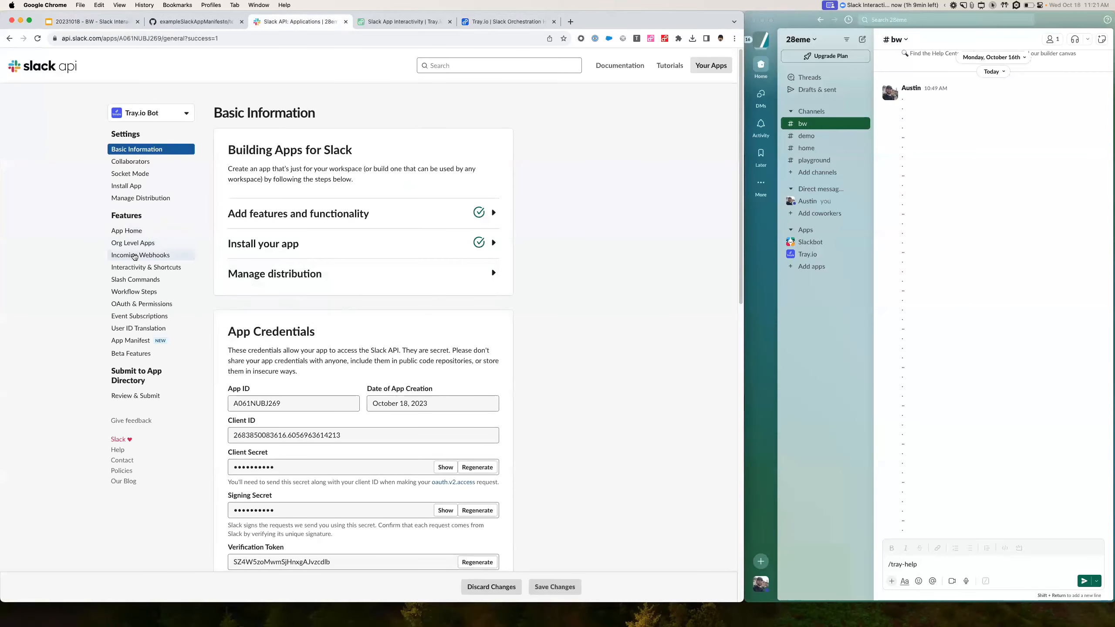
# - Replace the Interactivity & Shortcuts Request URL with the Tray webhook URL and save
pyautogui.click(131, 268)
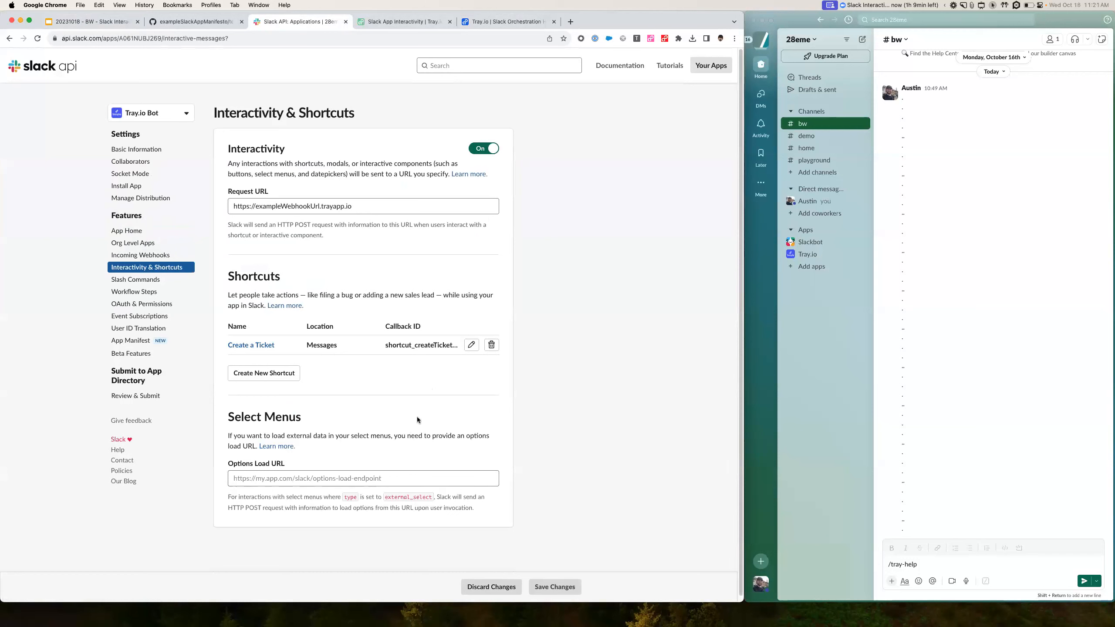
pyautogui.click(310, 477)
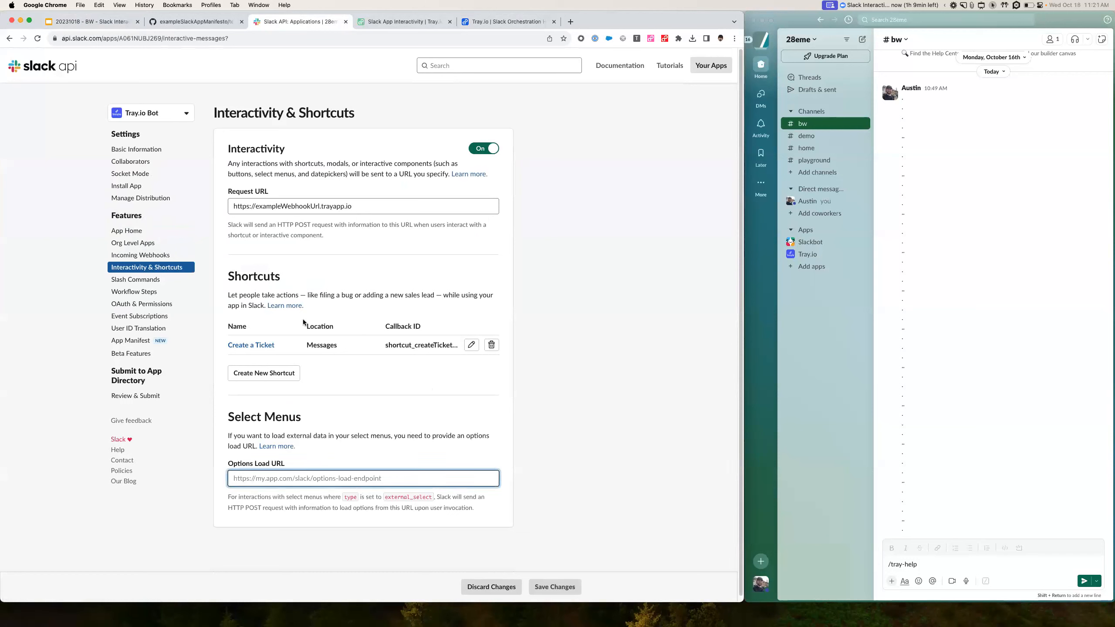
pyautogui.tripleClick(291, 205)
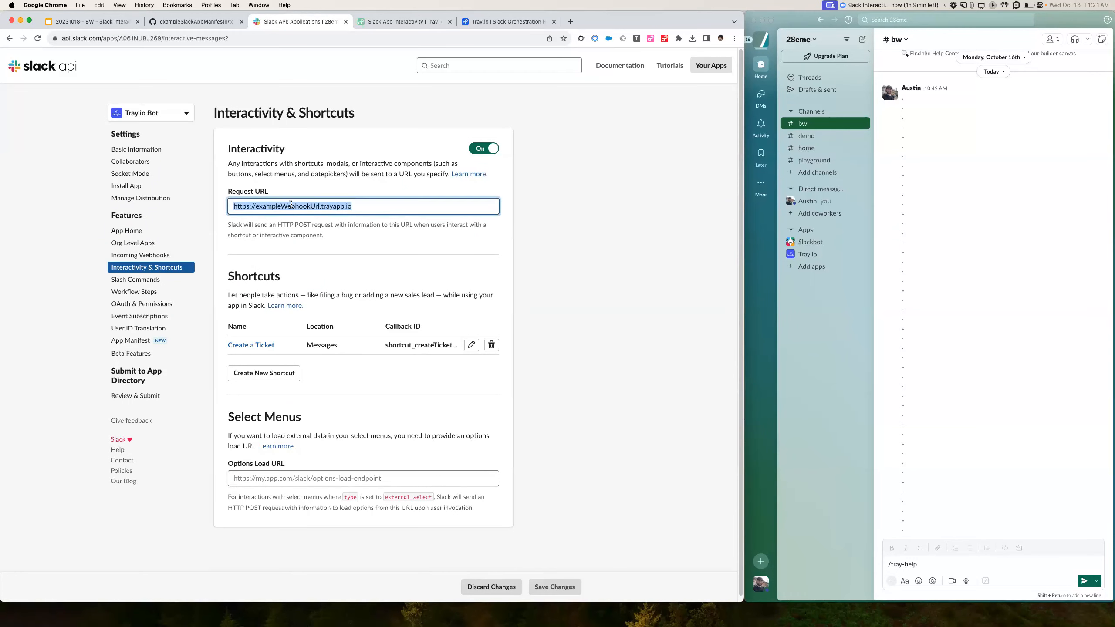
pyautogui.moveTo(364, 206); pyautogui.dragTo(239, 205)
pyautogui.click(555, 587)
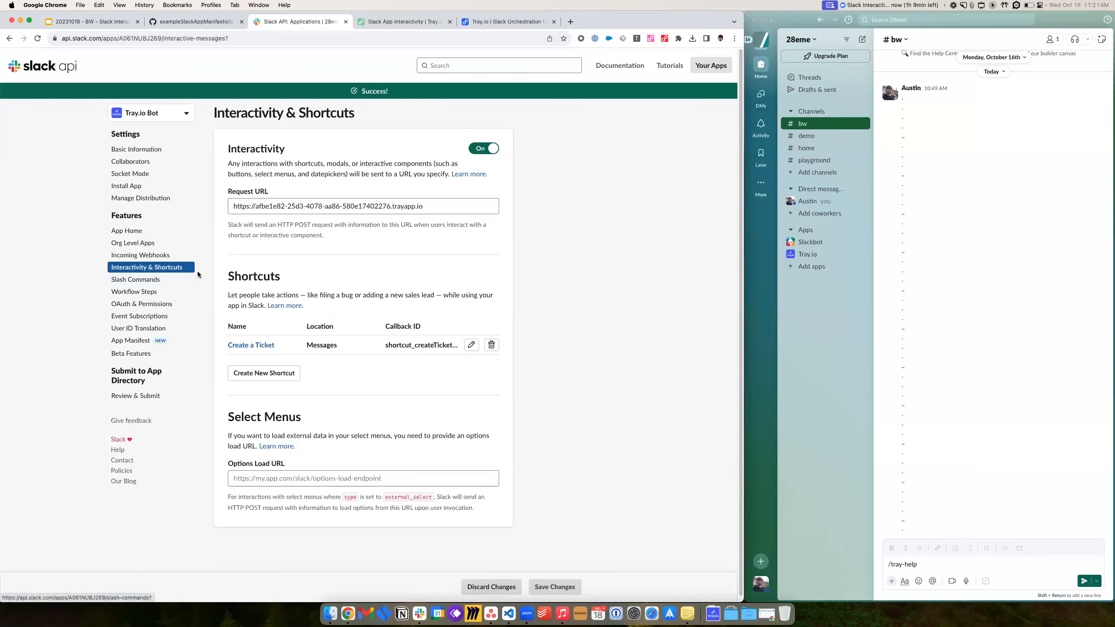
# - Set the /tray-help slash command's Request URL to the Tray webhook URL and save
pyautogui.click(133, 281)
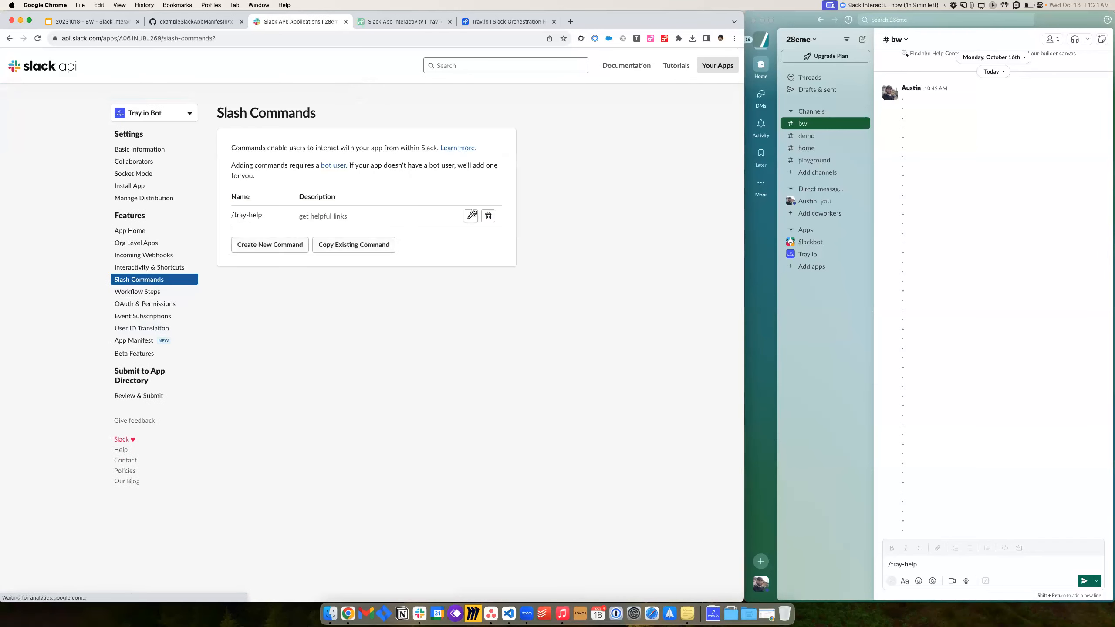
pyautogui.click(470, 216)
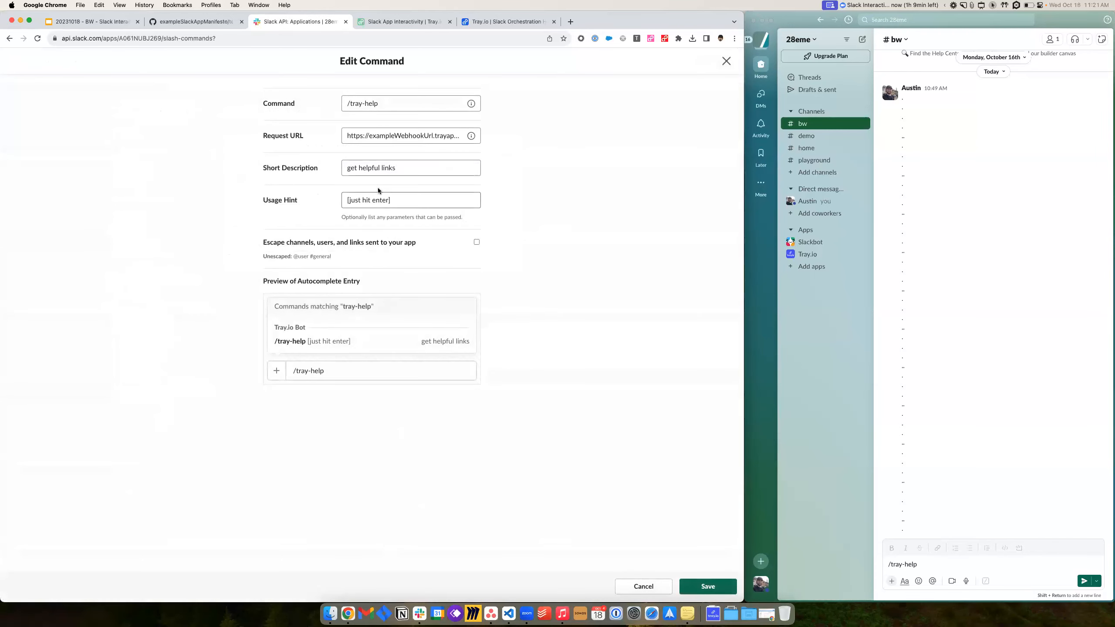
pyautogui.tripleClick(376, 136)
pyautogui.press('super+v')
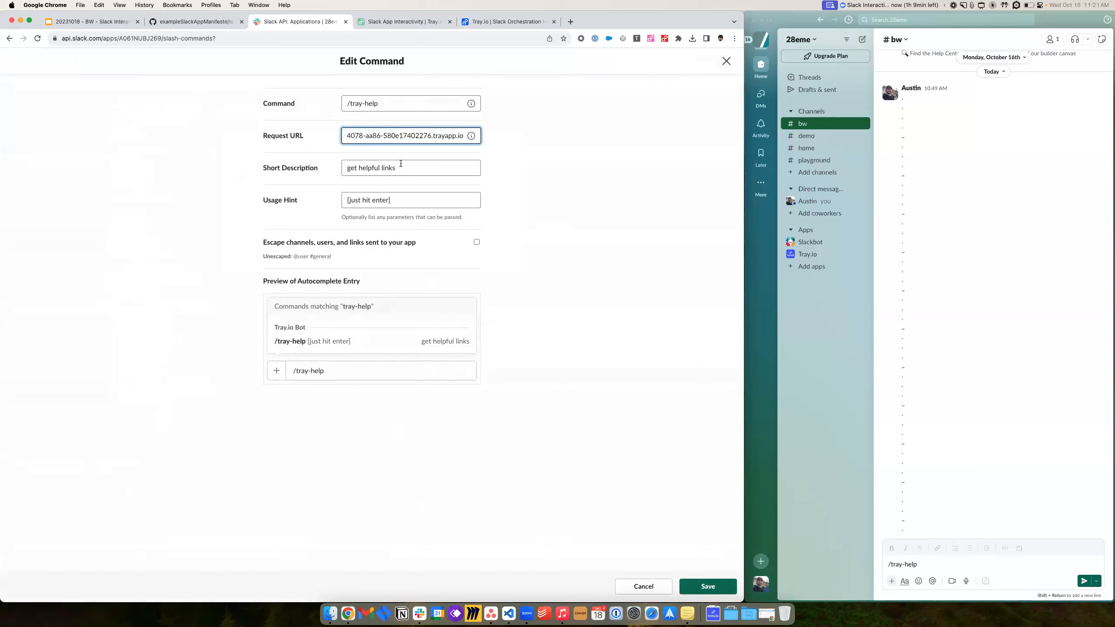
pyautogui.click(707, 586)
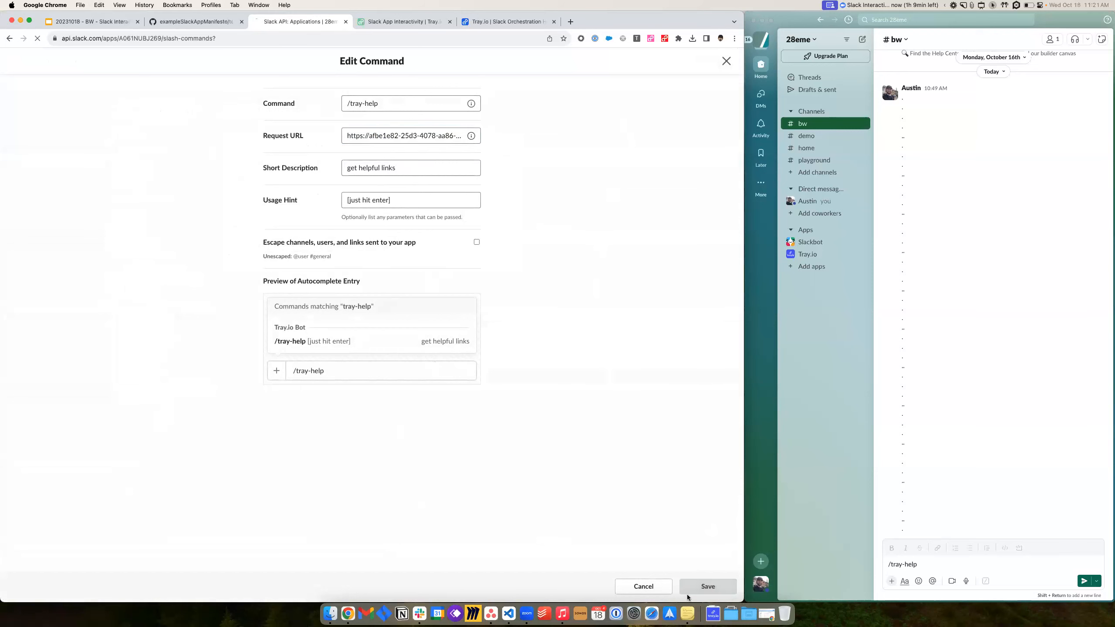
pyautogui.click(108, 28)
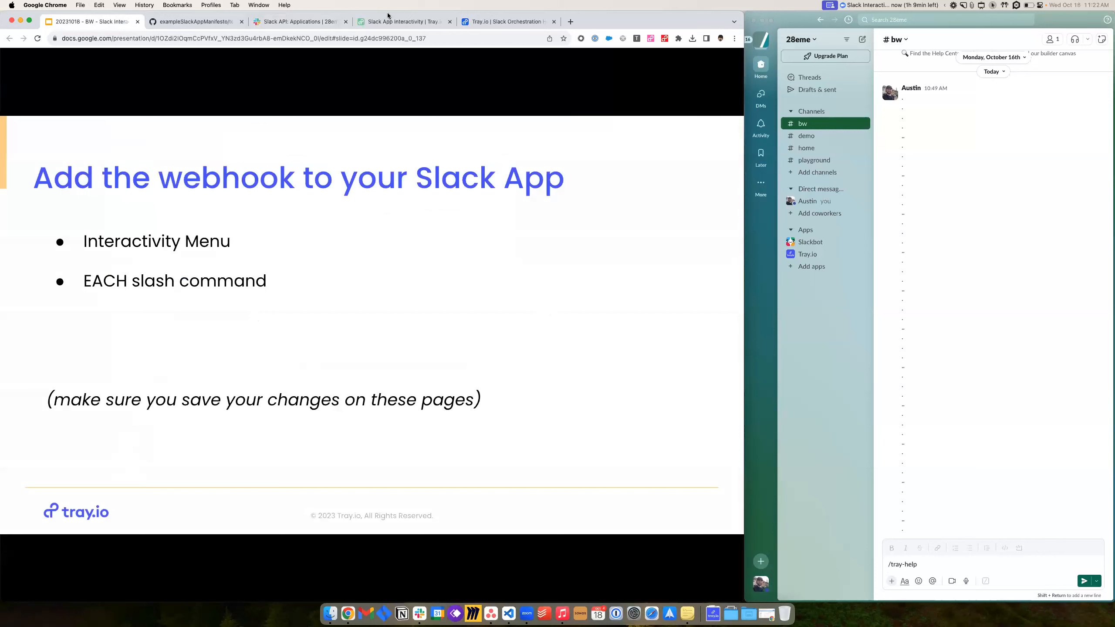
# - Step past the Interactivity and Slash command slides to 'Create the Slack BOT Auth'
pyautogui.click(610, 364)
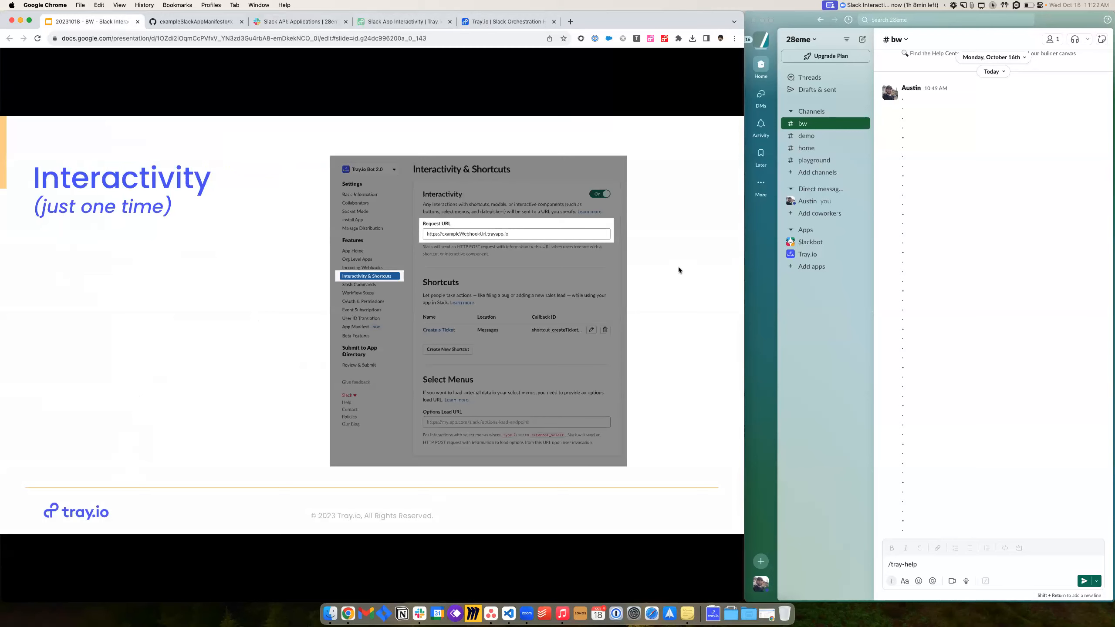
pyautogui.click(683, 303)
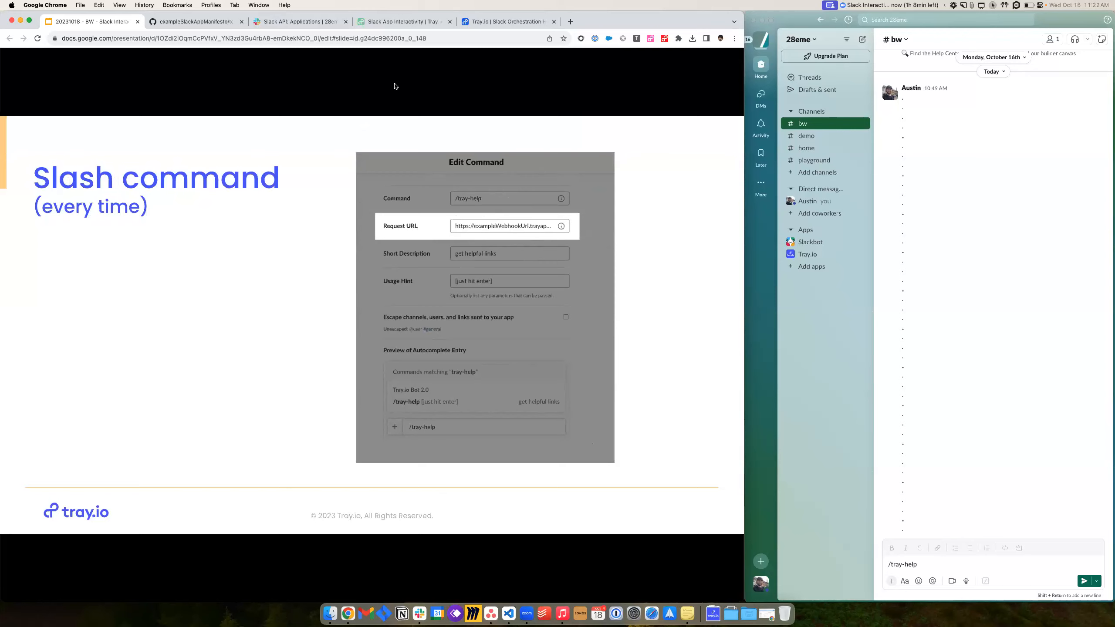
pyautogui.press('Right')
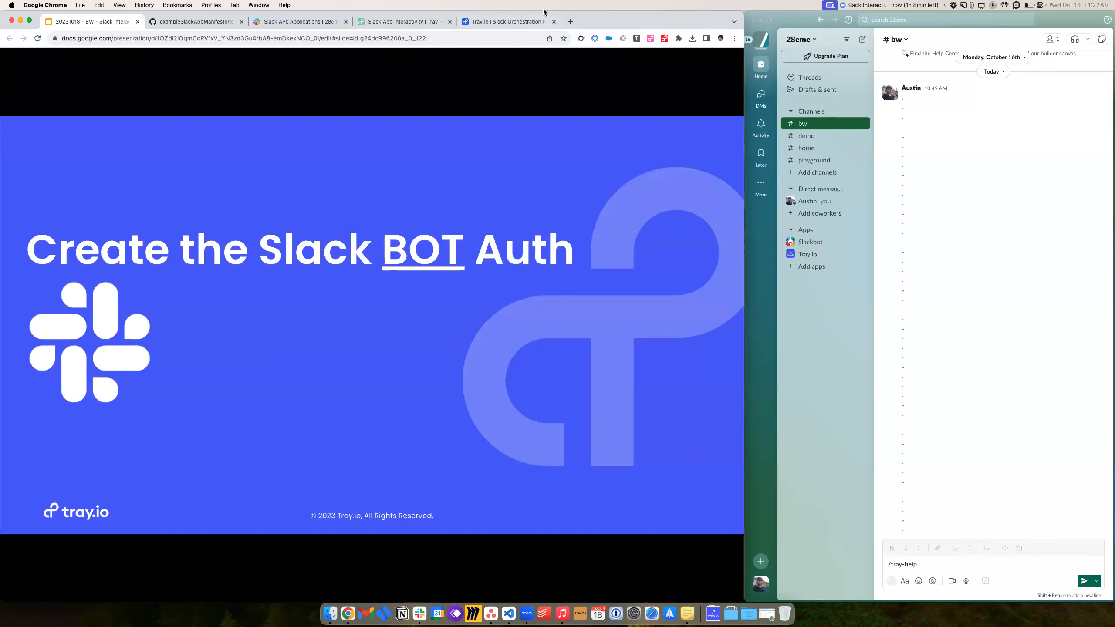
# - Open the view_submission createTicket and message_action.callback_id workflows as tabs, showing message_action
pyautogui.click(507, 22)
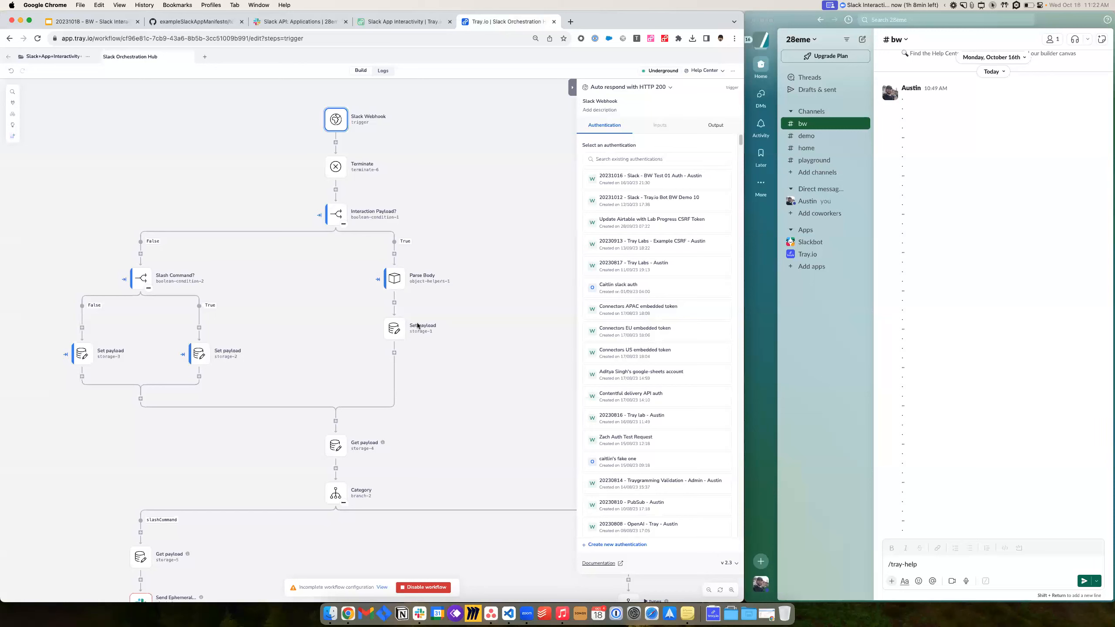
pyautogui.click(205, 58)
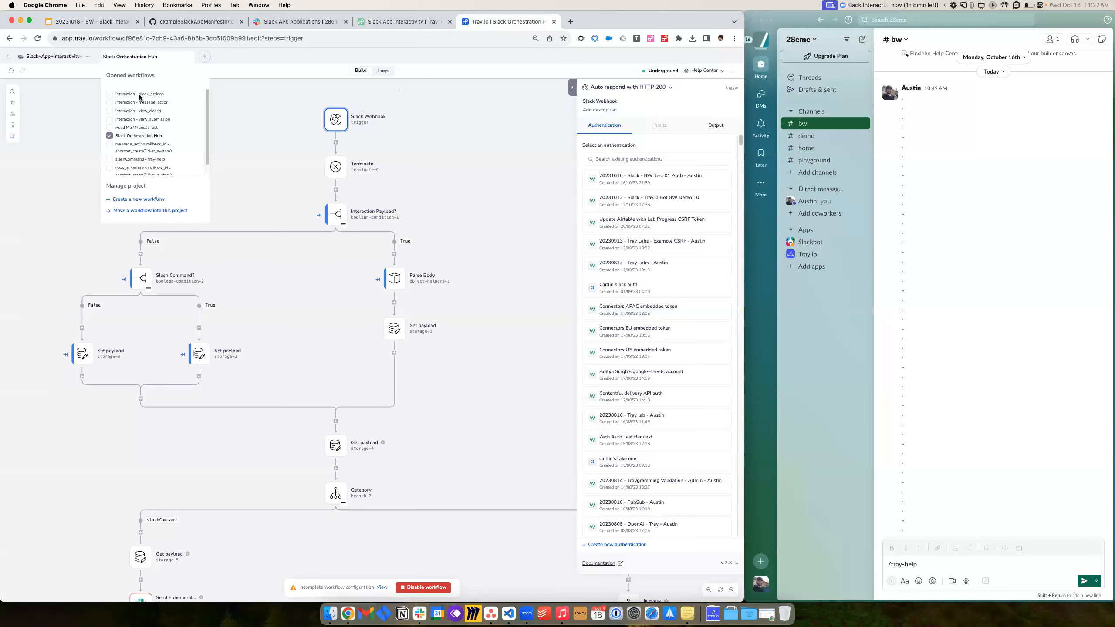
pyautogui.scroll(-1, 141, 141)
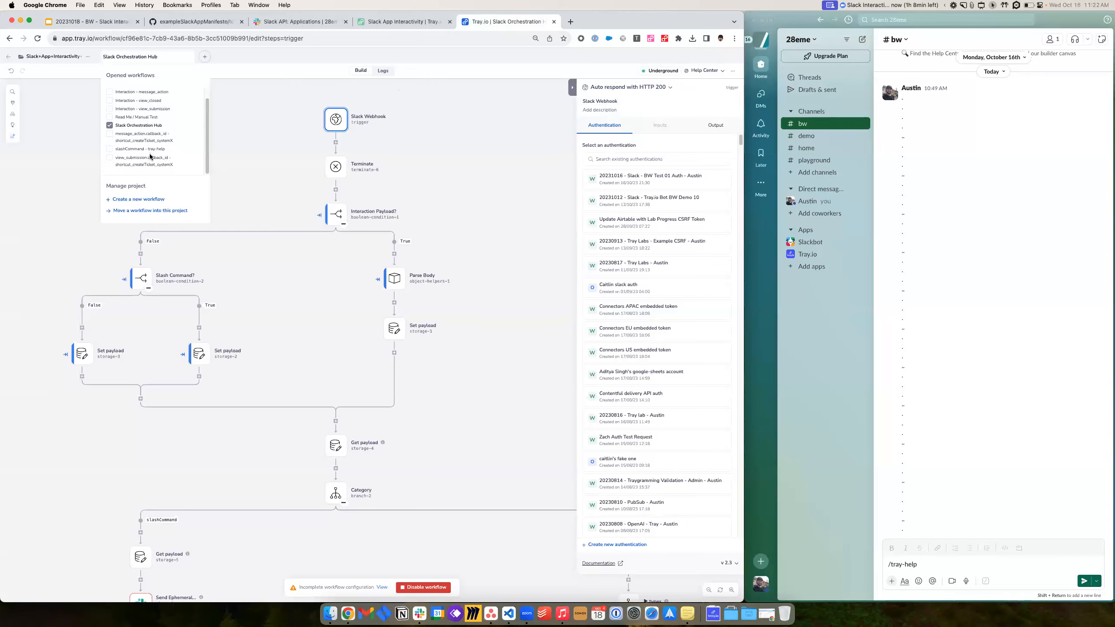
pyautogui.click(136, 159)
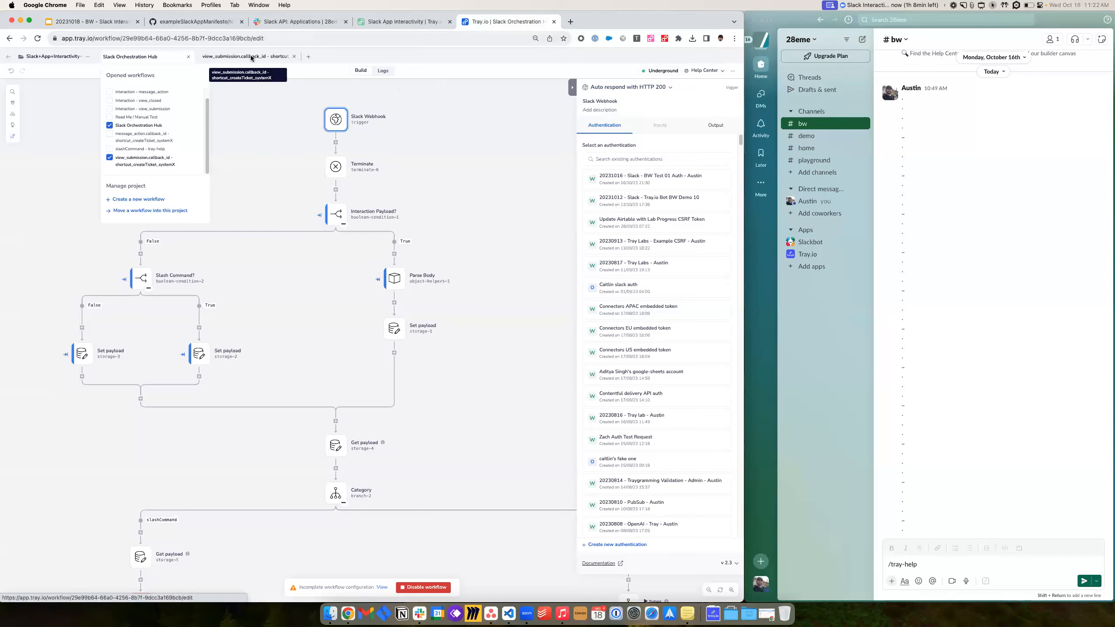
pyautogui.click(250, 55)
pyautogui.click(305, 56)
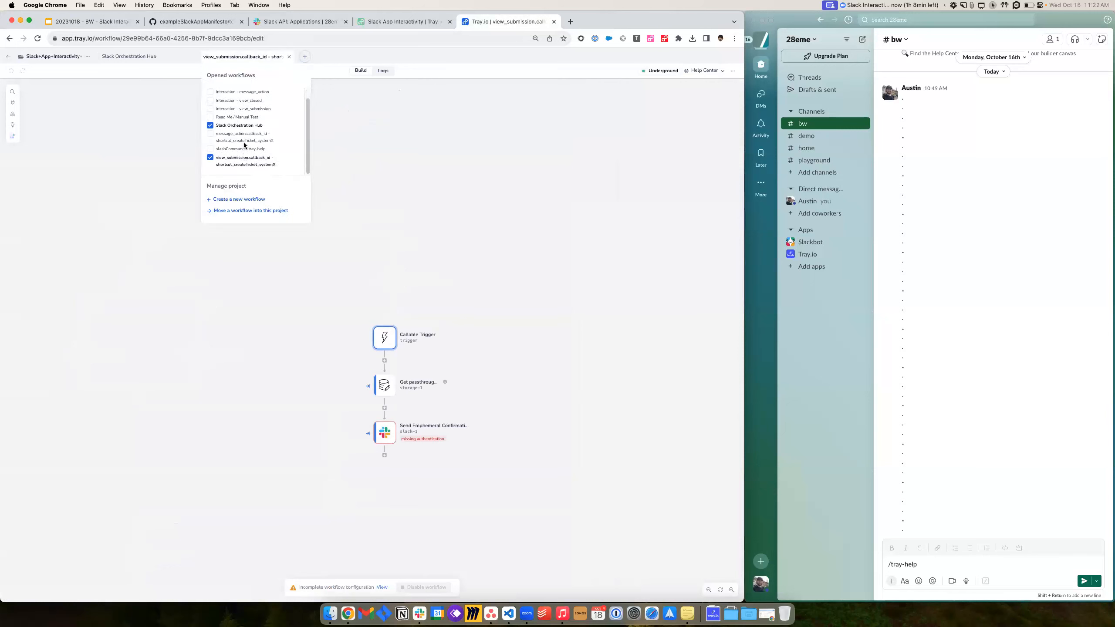
pyautogui.click(269, 142)
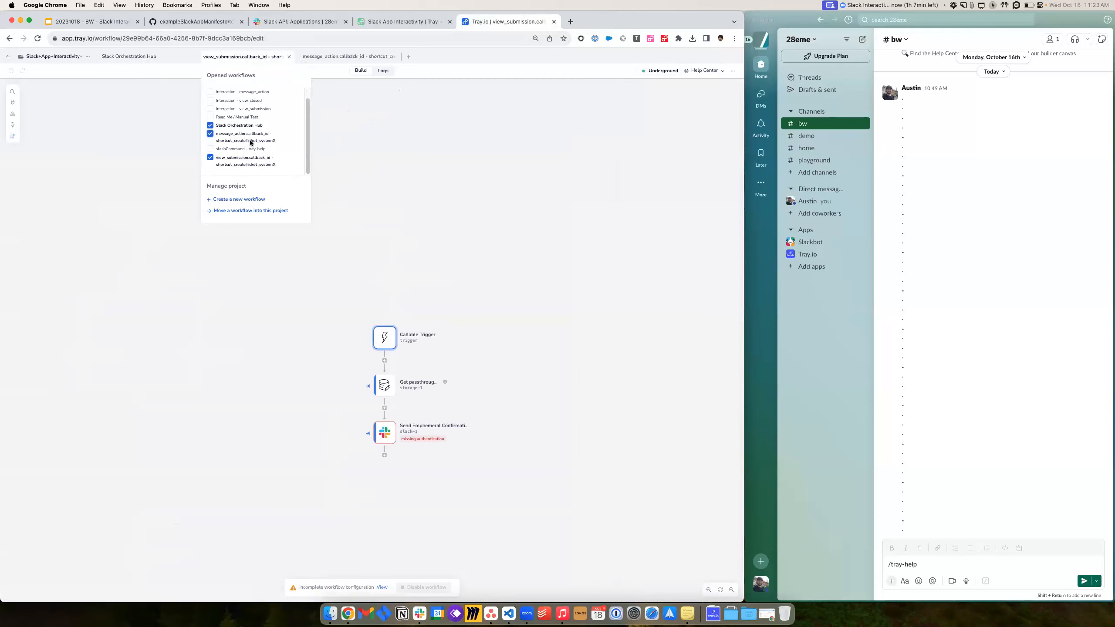
pyautogui.click(342, 58)
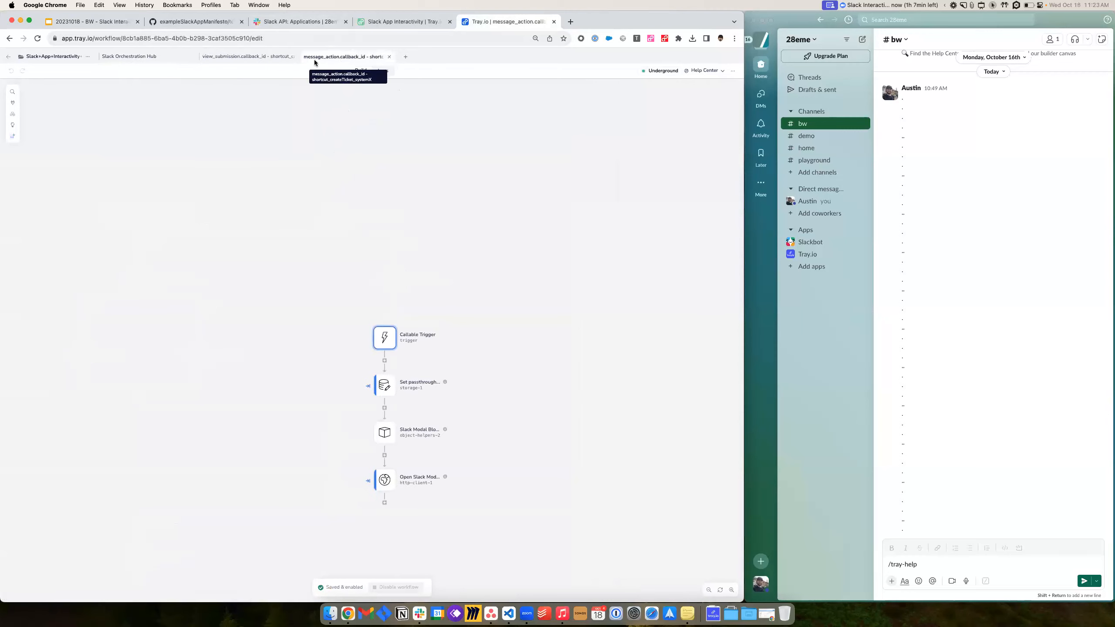
# - Open the Open Slack Modal step's Authentication tab and choose Create new authentication
pyautogui.scroll(-1, 428, 320)
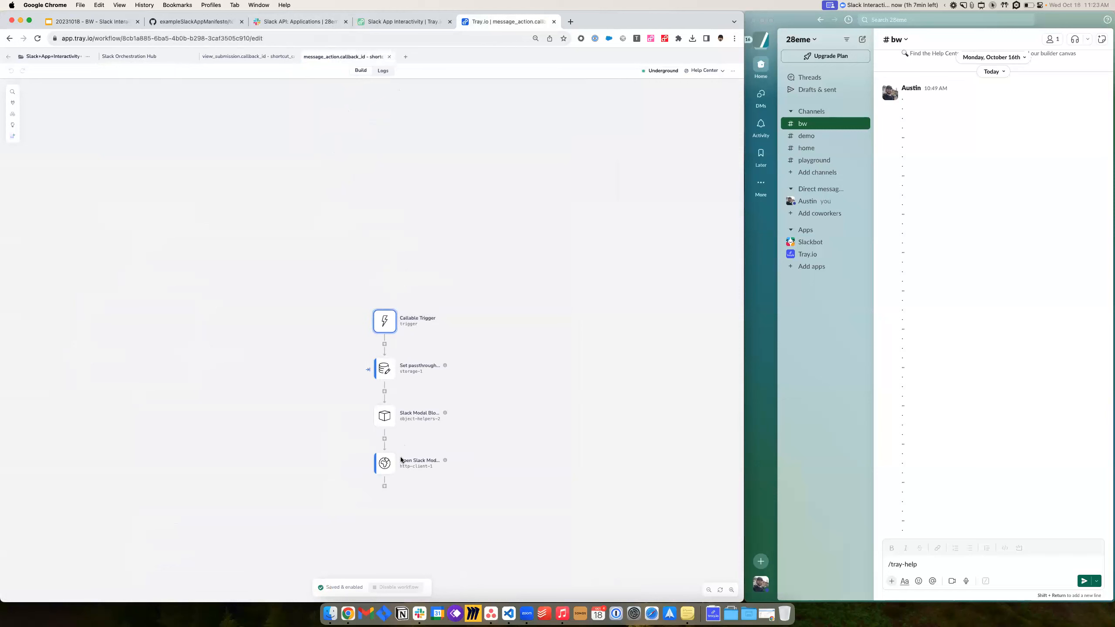
pyautogui.click(383, 469)
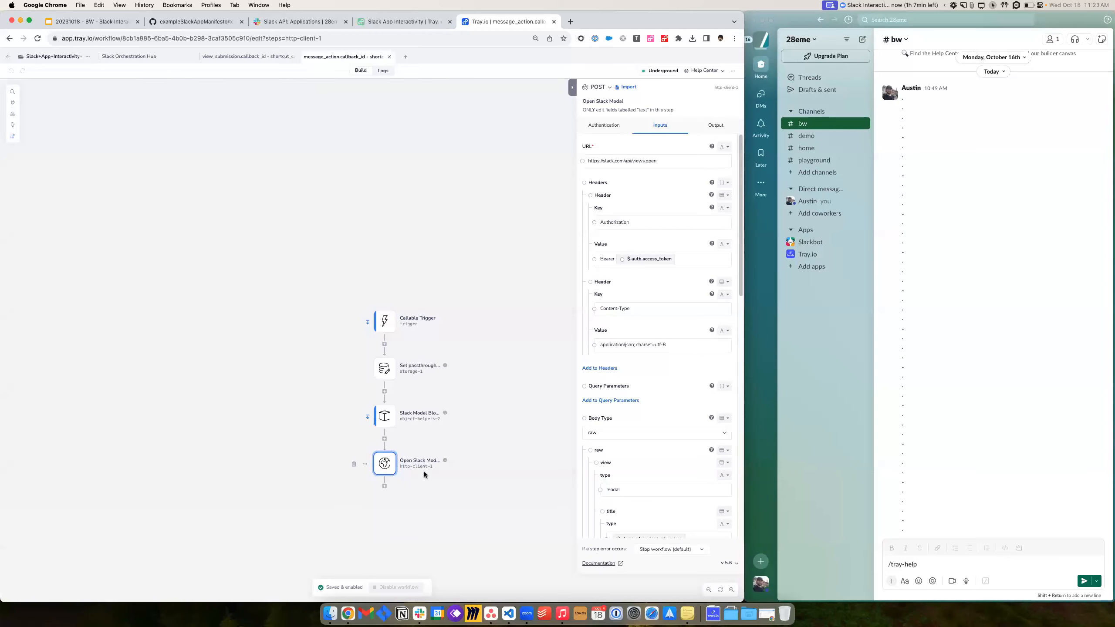
pyautogui.click(611, 126)
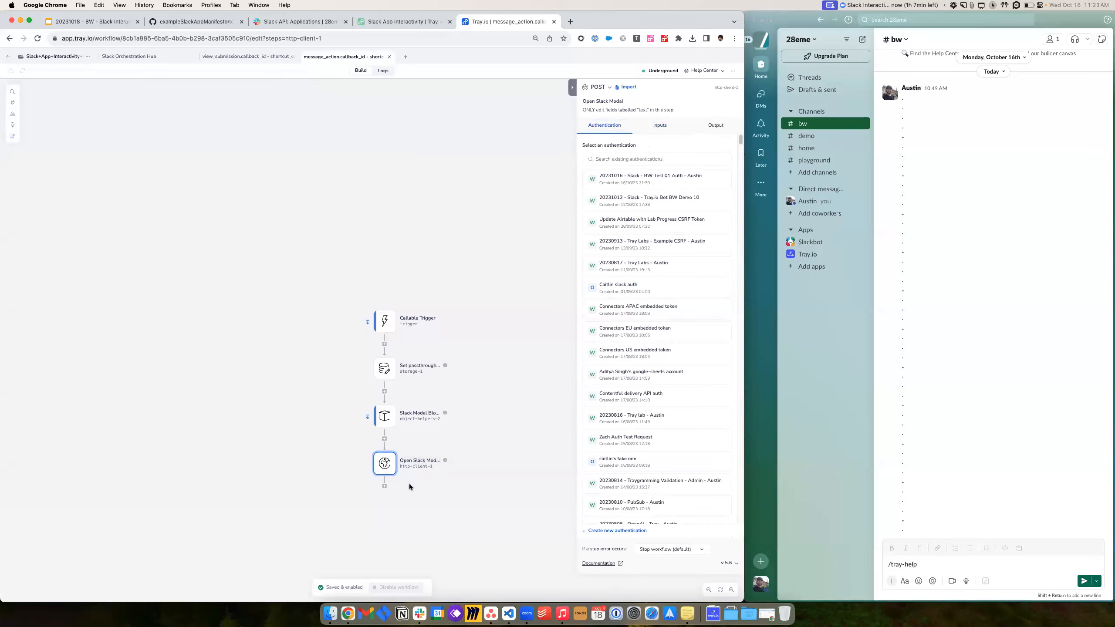
pyautogui.click(630, 531)
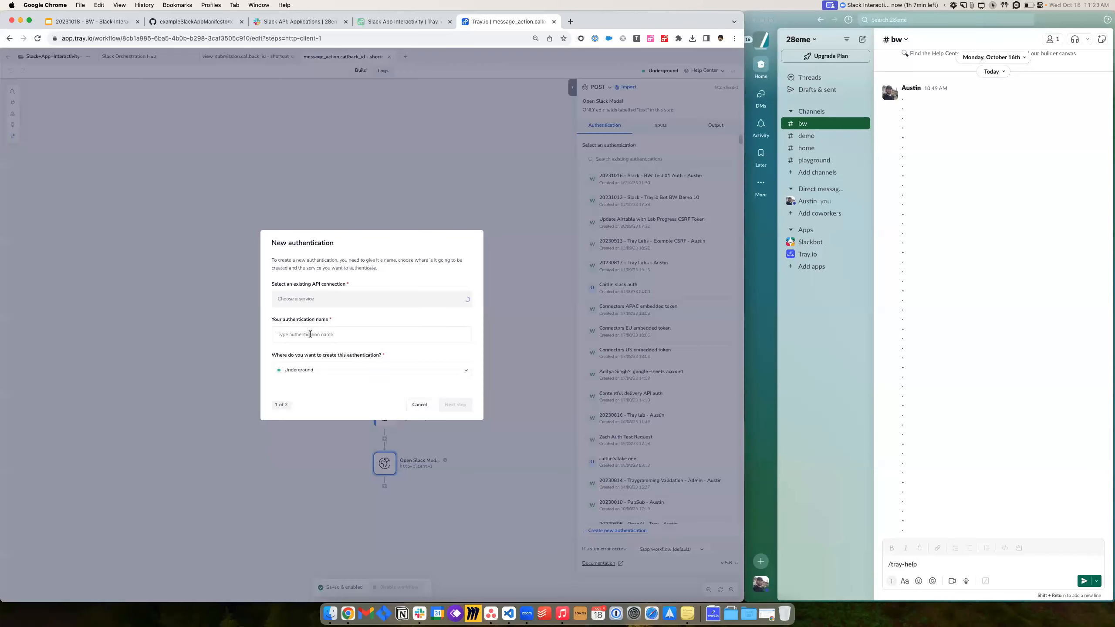
# - Select Generic Service as the new authentication's service, then check the slides
pyautogui.click(364, 299)
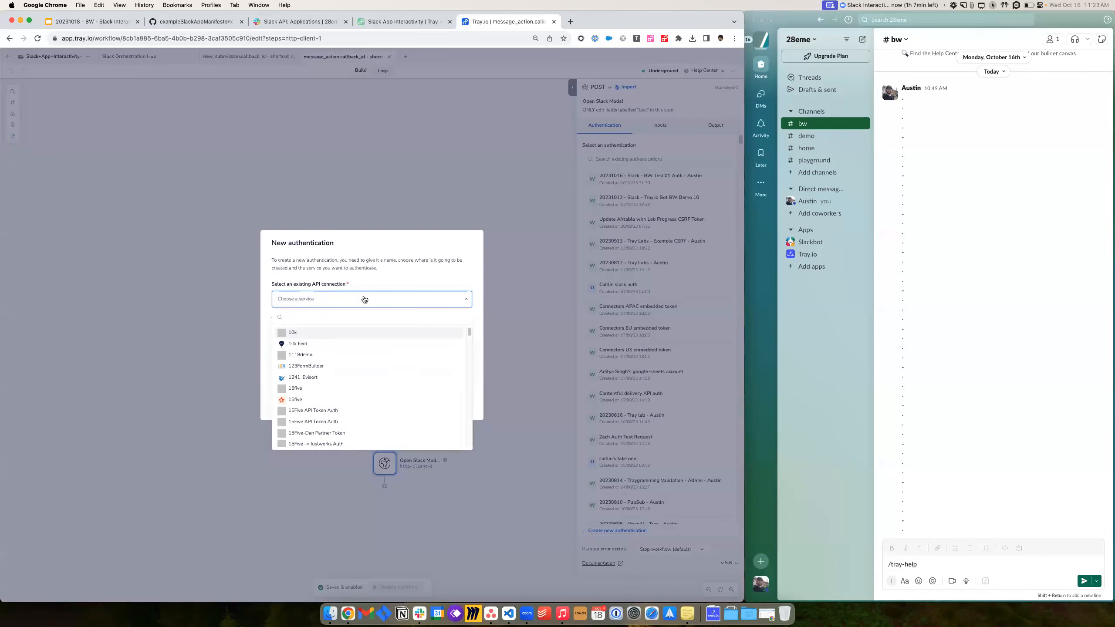
pyautogui.write('gener')
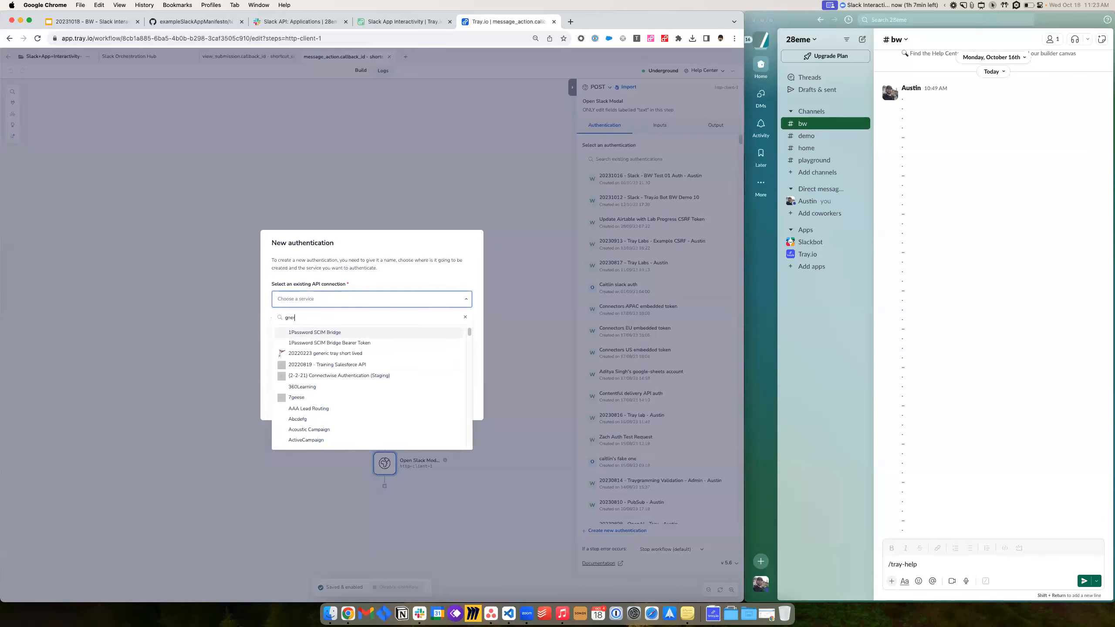
pyautogui.write('ic')
pyautogui.click(327, 386)
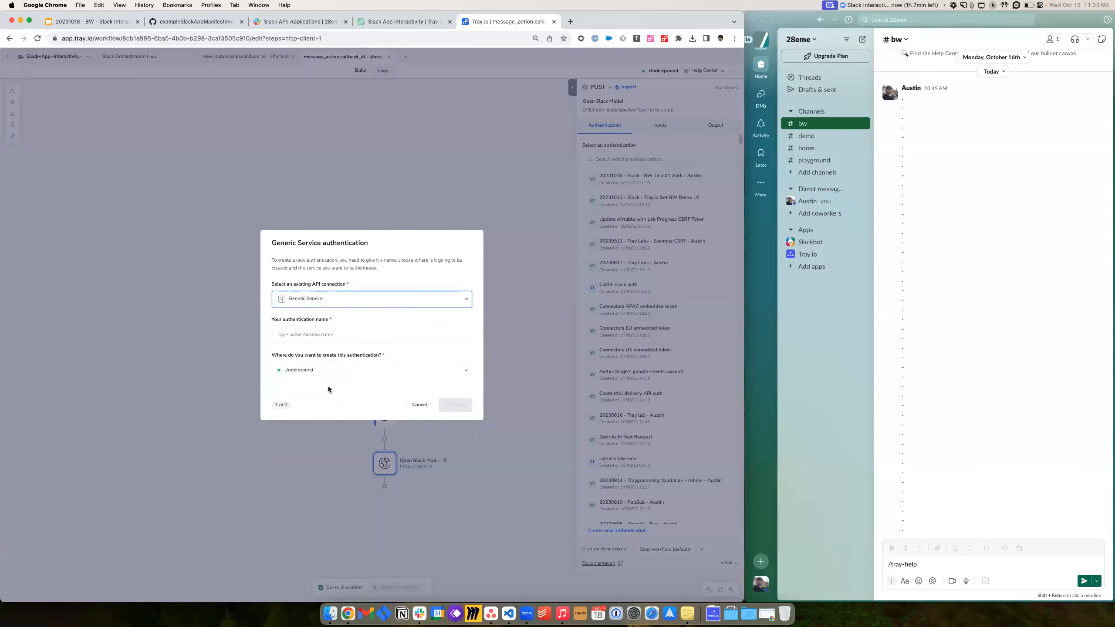
pyautogui.click(333, 342)
pyautogui.click(93, 21)
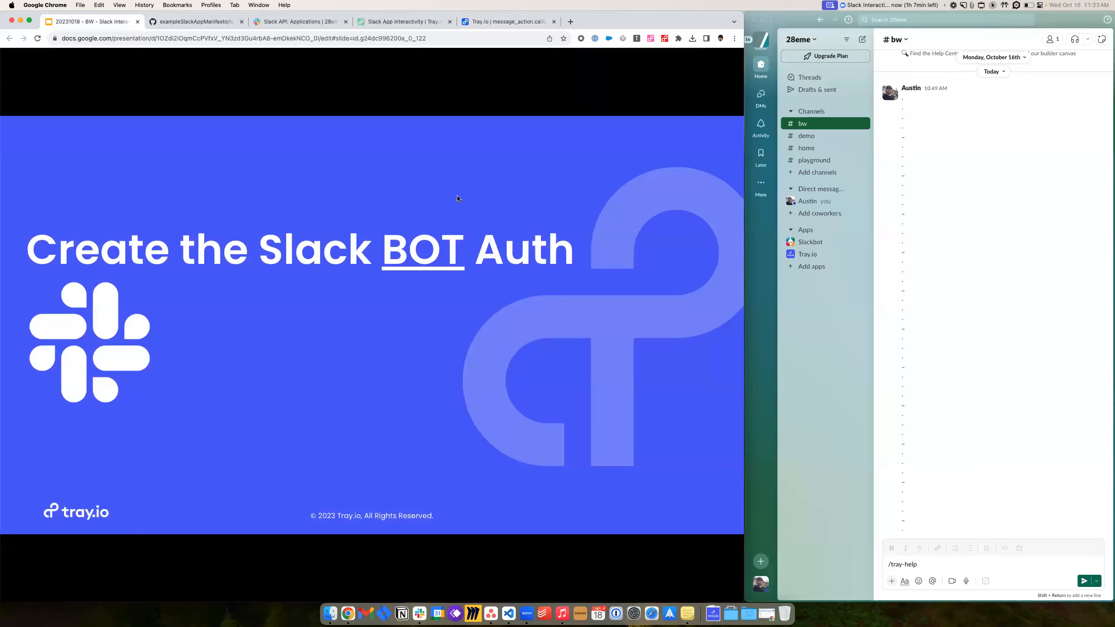
# - Review the OAuth & Permissions, Generic Service and auth naming convention slides
pyautogui.click(525, 410)
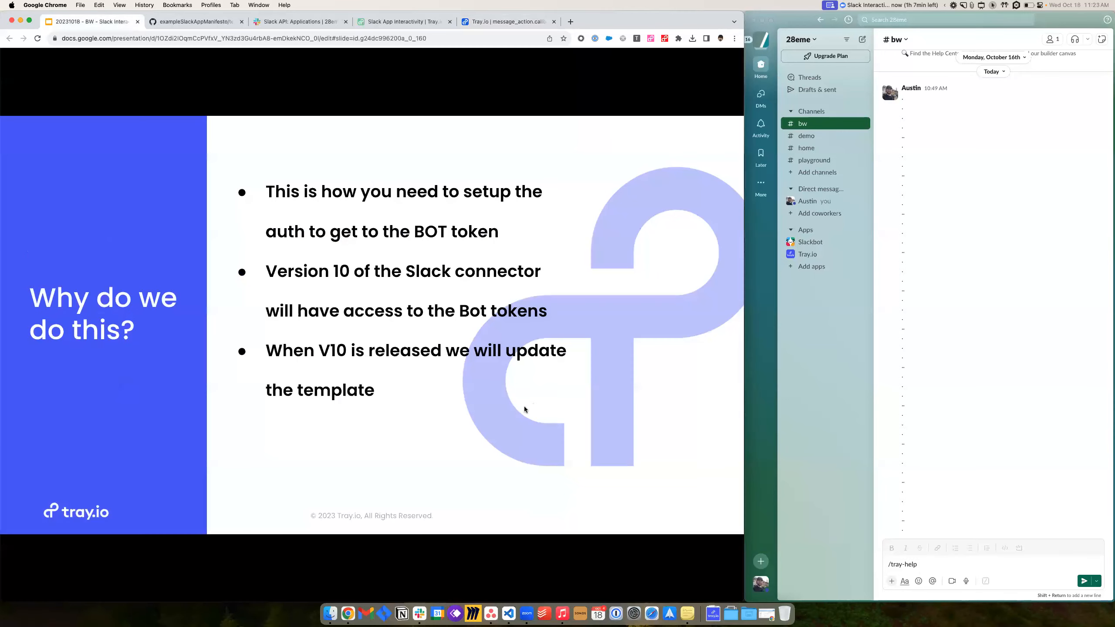
pyautogui.click(487, 422)
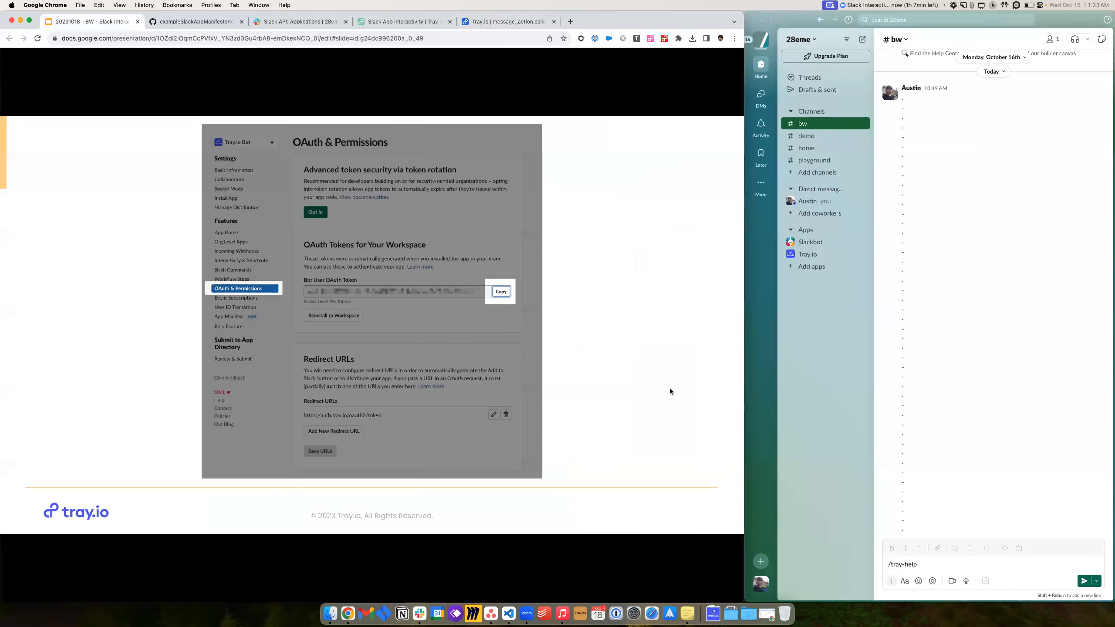
pyautogui.click(458, 382)
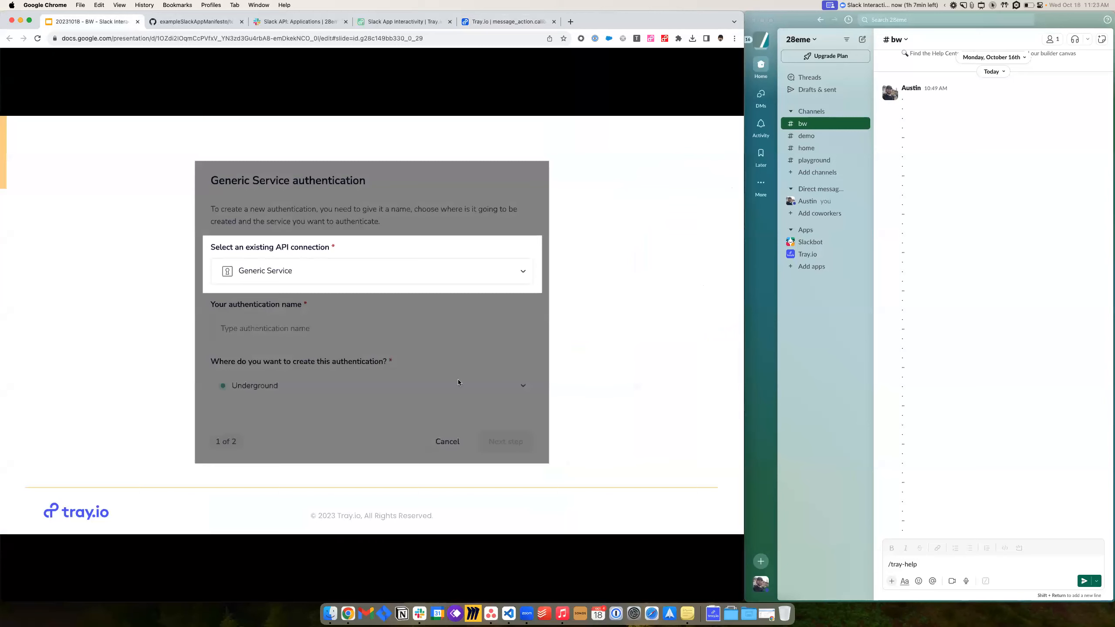
pyautogui.click(325, 344)
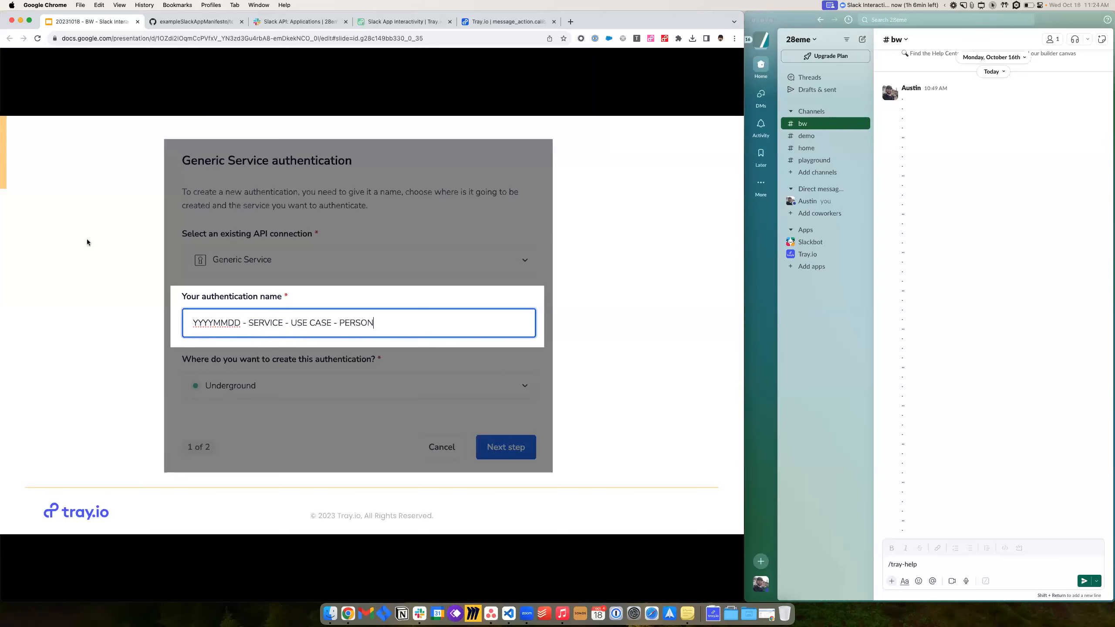
pyautogui.press('Right')
pyautogui.press('Right')
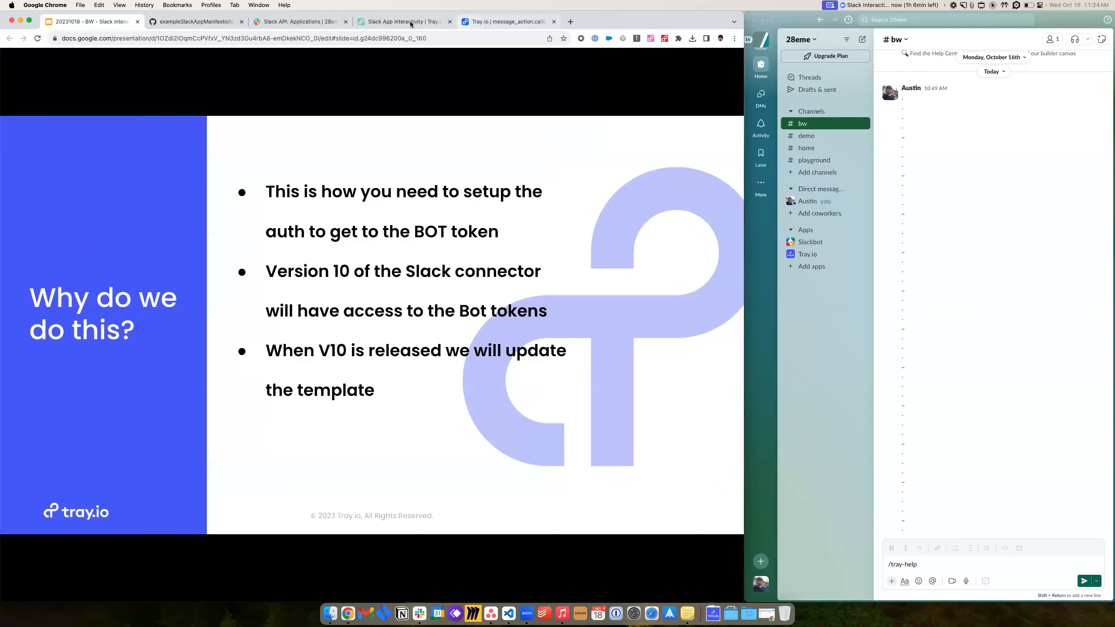
pyautogui.press('Left')
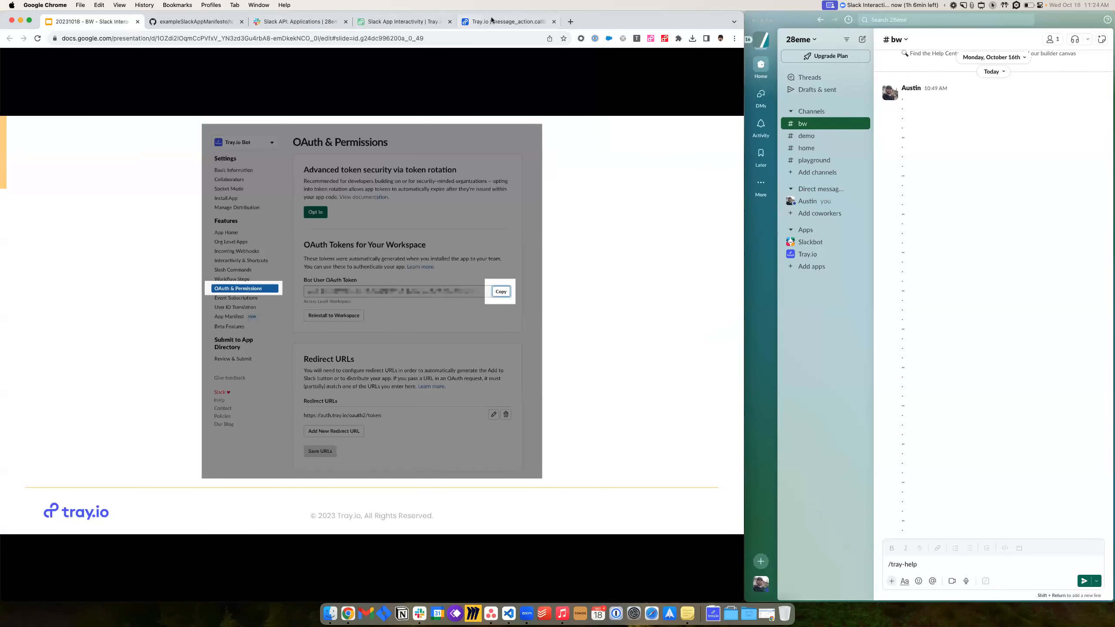
pyautogui.click(465, 20)
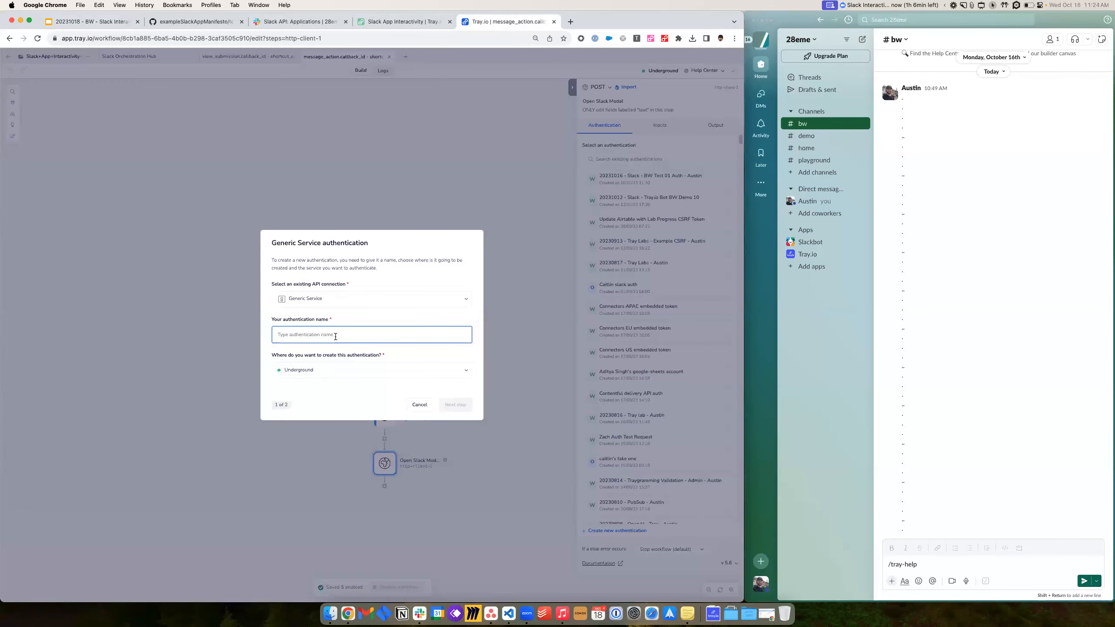
# - Name the authentication '20231018 - SLacack - Tray.io Bot - Aust' and continue to step two
pyautogui.write('20231018 - SLac')
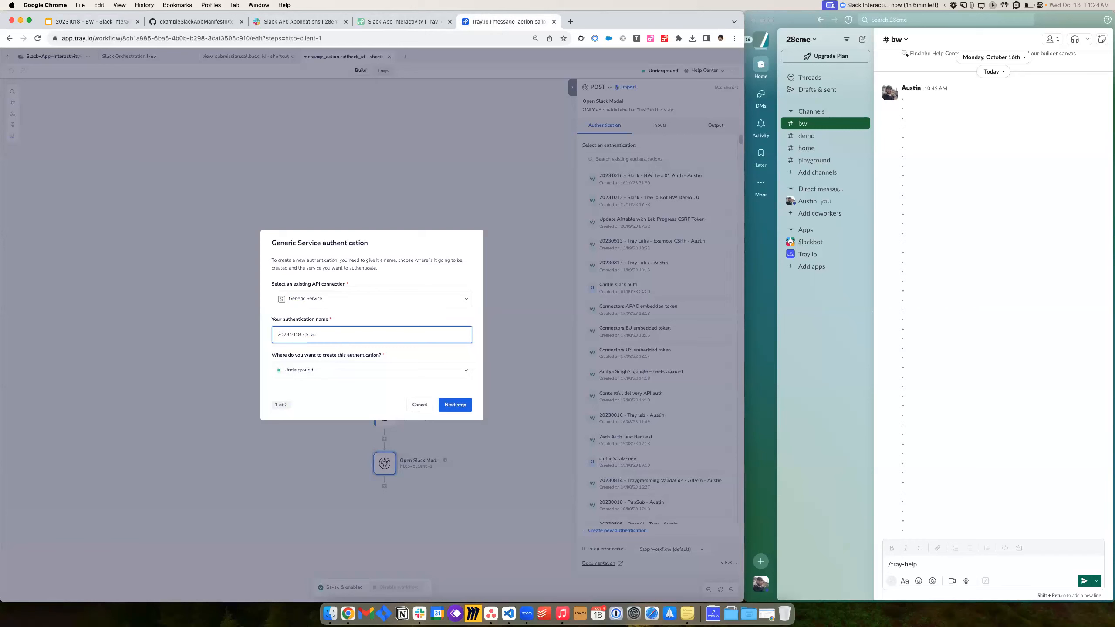
pyautogui.write('ack - Tray.io Bot - Austin')
pyautogui.click(464, 406)
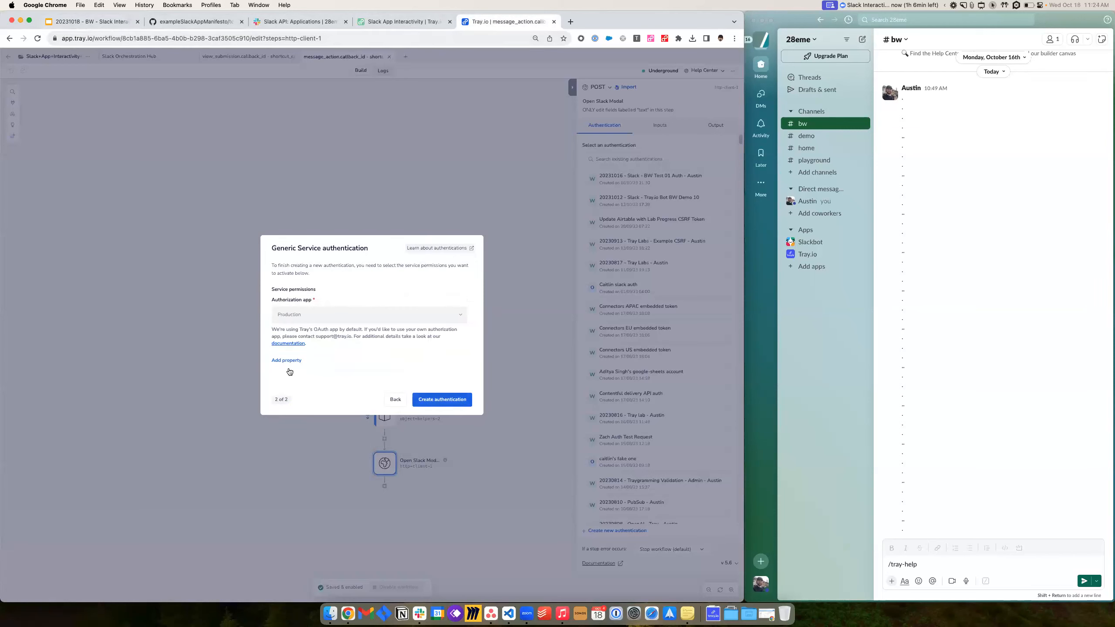
pyautogui.click(92, 22)
pyautogui.press('Right')
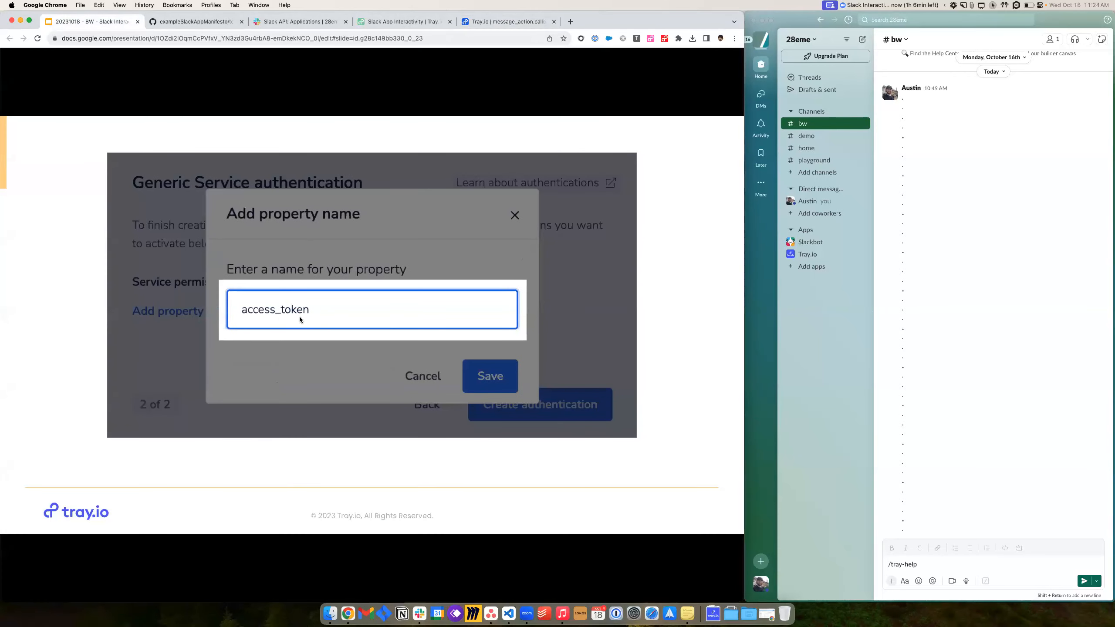
pyautogui.click(476, 24)
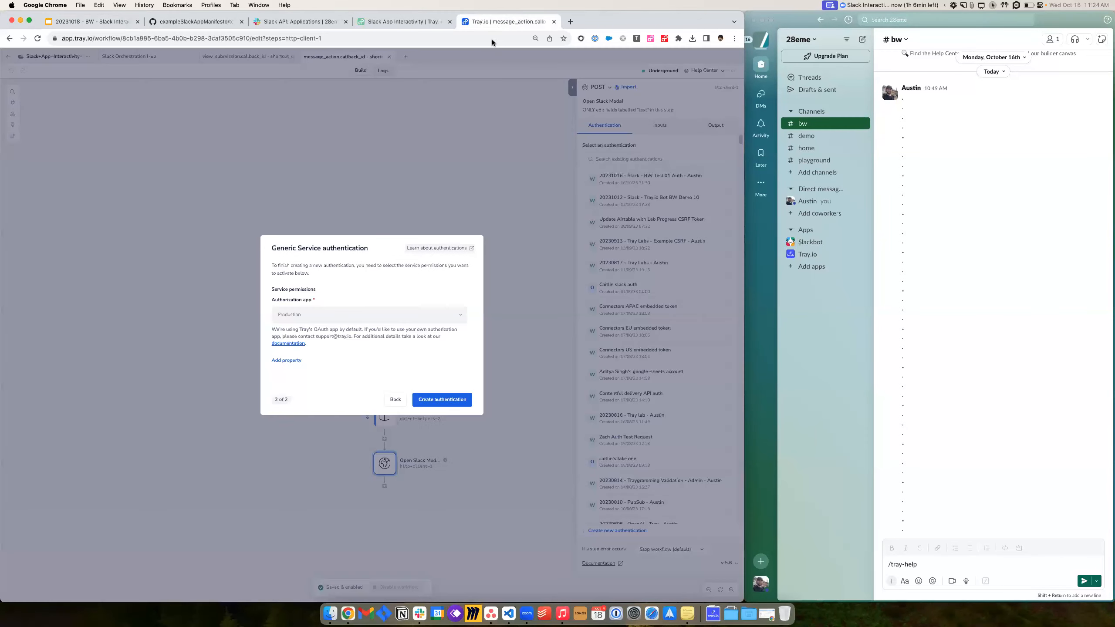
# - Add an access_token property to the Generic Service authentication
pyautogui.click(287, 361)
pyautogui.write('access_token')
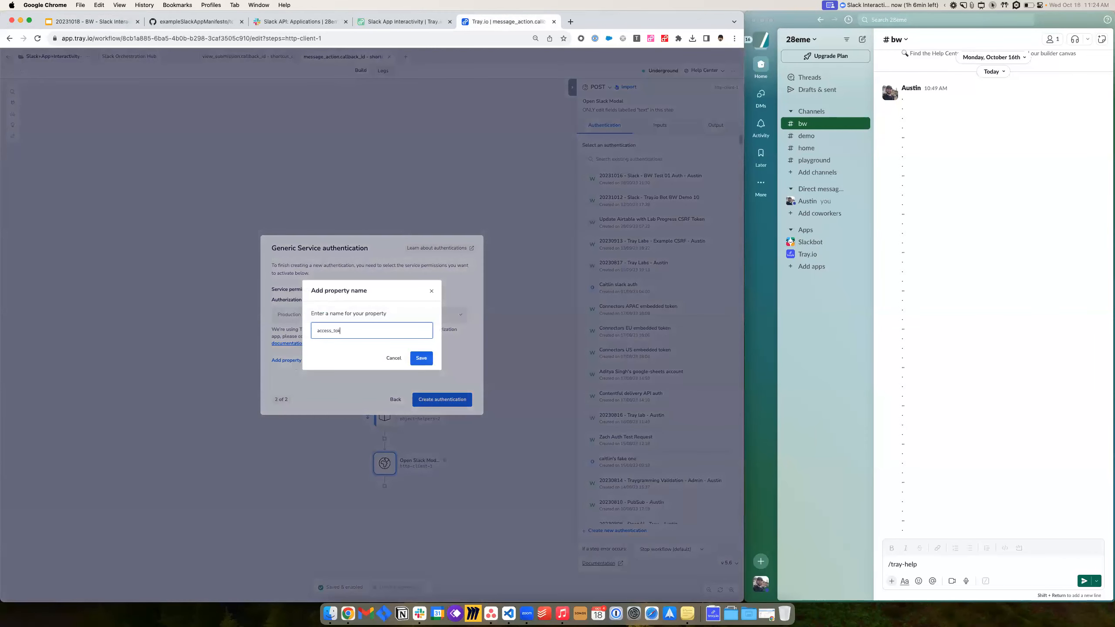
pyautogui.click(419, 360)
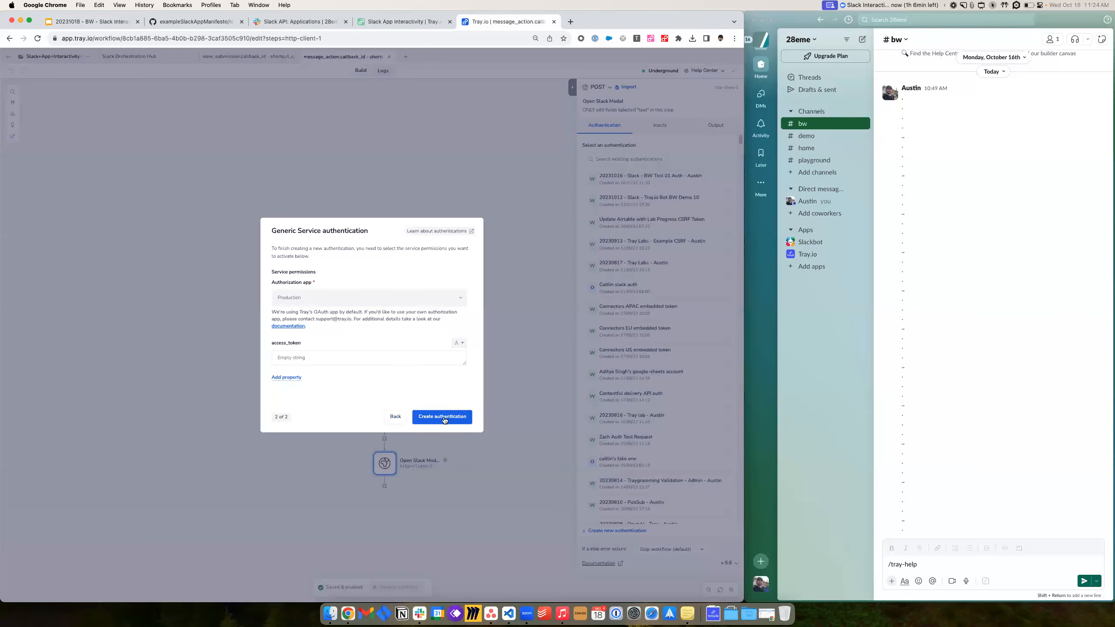
pyautogui.click(311, 359)
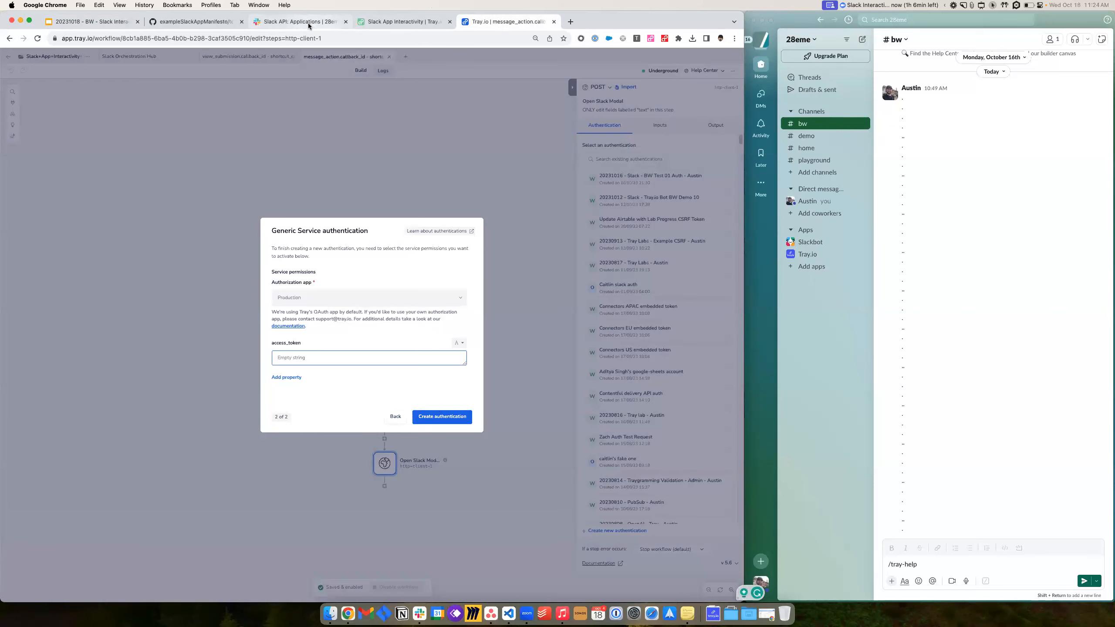
pyautogui.click(66, 27)
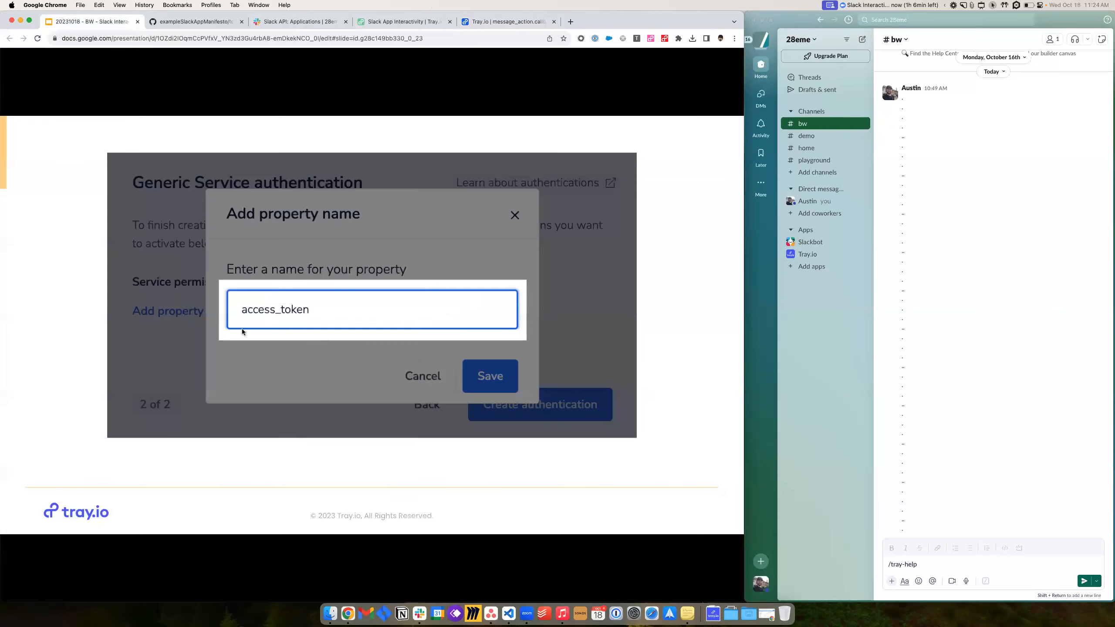
# - Move the presentation forward to the slide about copying the Slack app's Bot User OAuth Token
pyautogui.press('Right')
pyautogui.press('Right')
pyautogui.press('Right')
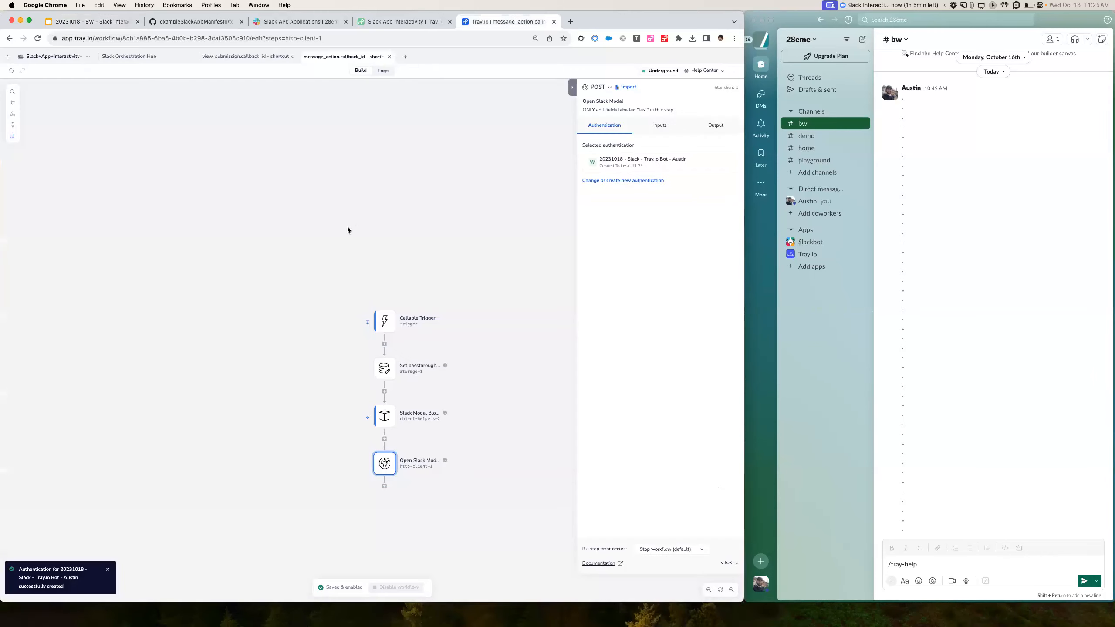
# - Verify Open Slack Modal uses the new Slack bot authentication, then show the 'Why do we do this?' slide
pyautogui.scroll(-2, 328, 265)
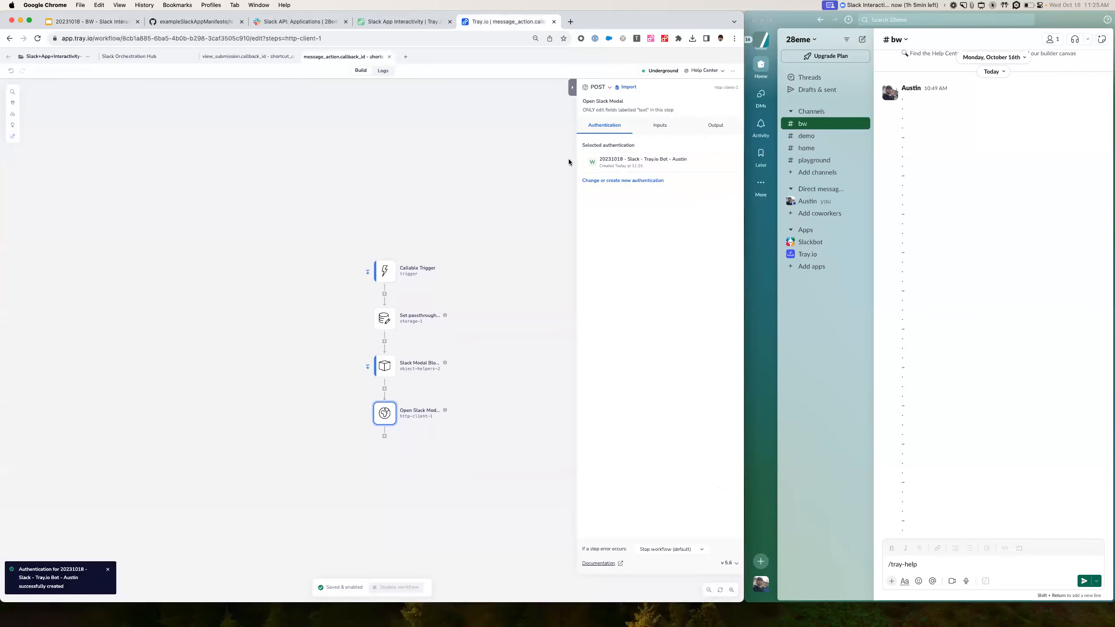
pyautogui.scroll(-2, 457, 404)
pyautogui.scroll(-5, 457, 404)
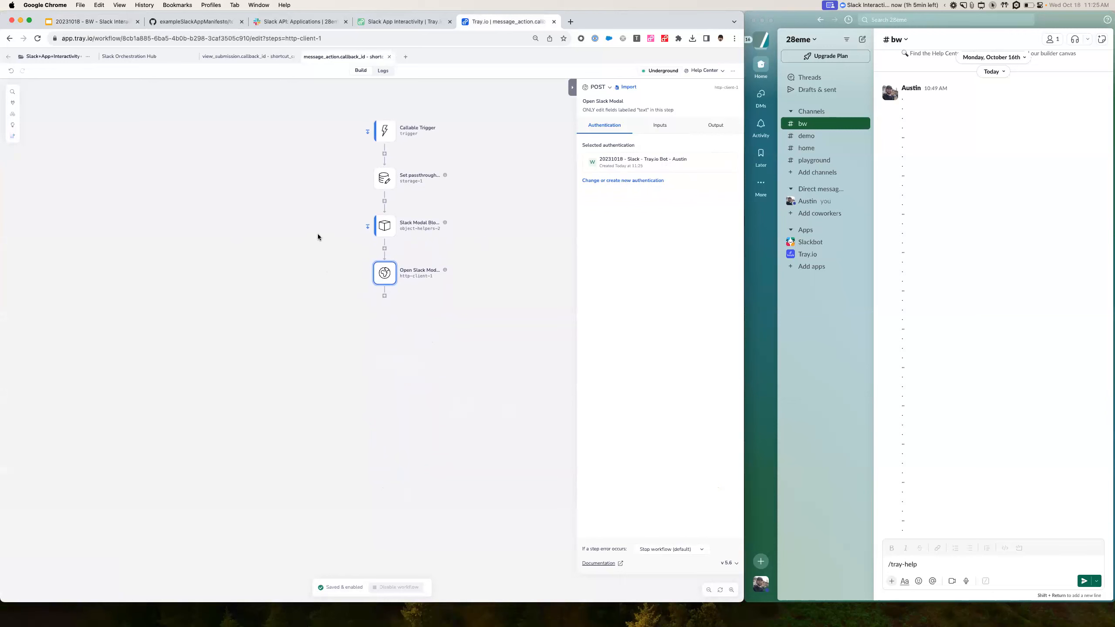
pyautogui.click(114, 21)
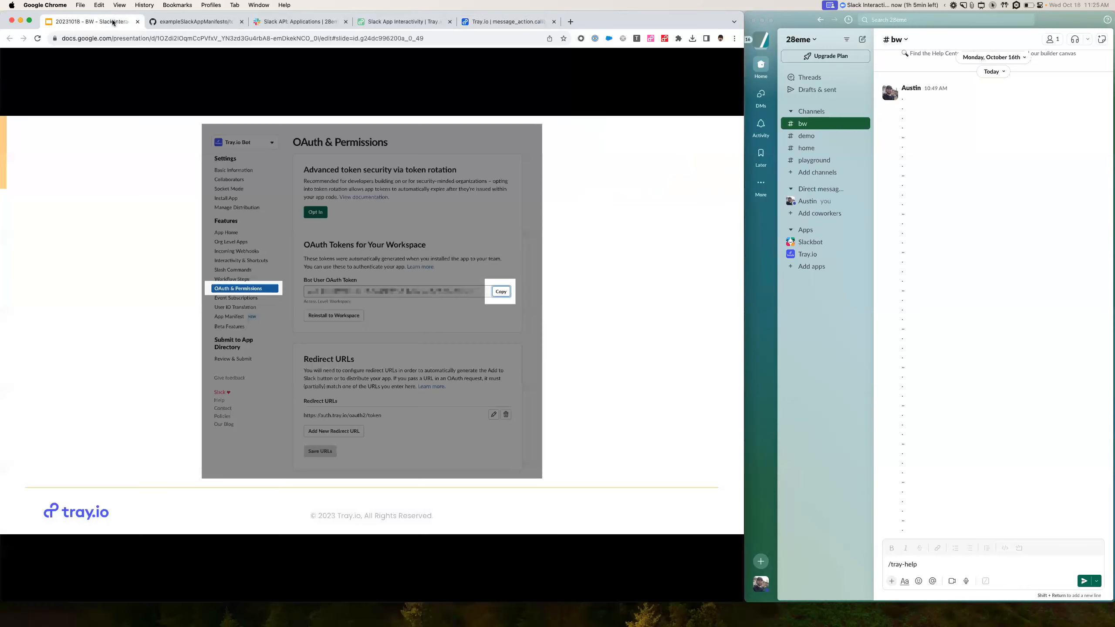
pyautogui.click(112, 293)
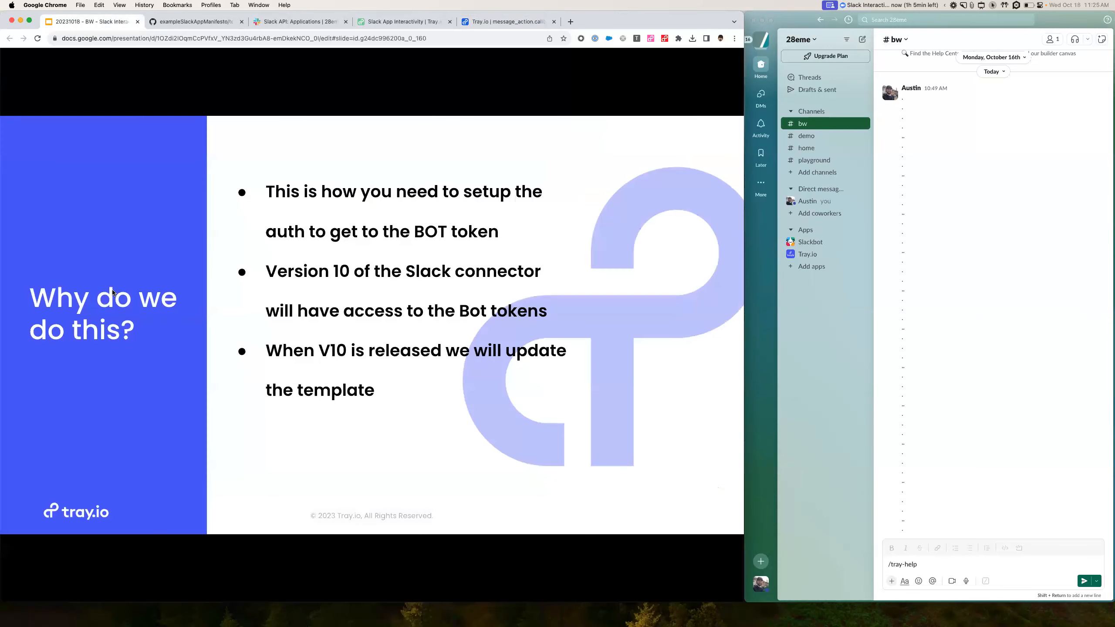
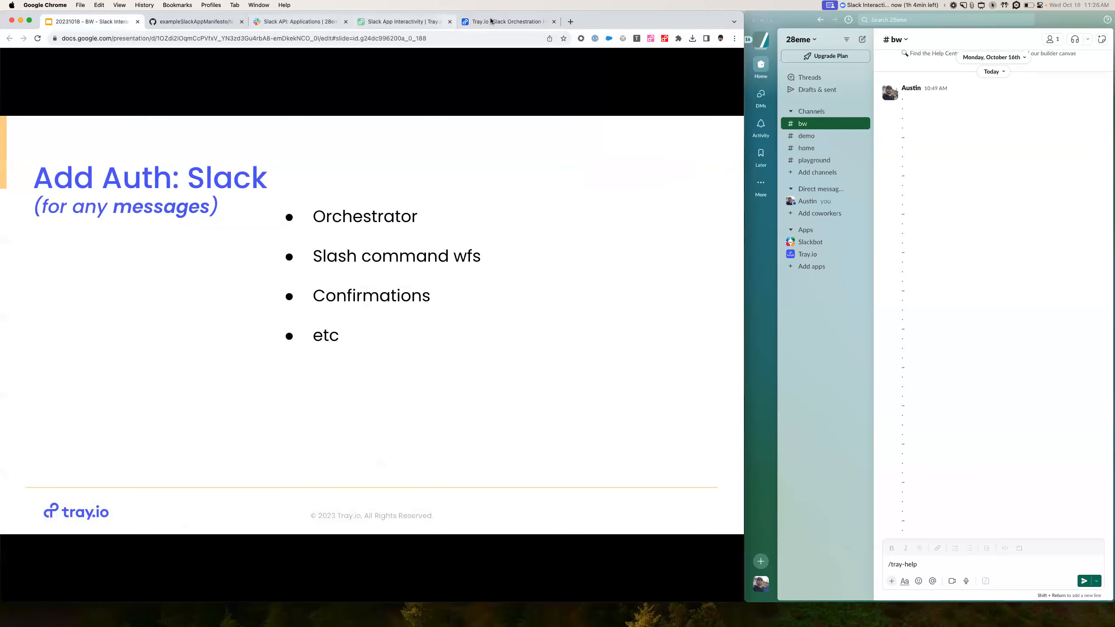
# - Set the Send Ephemeral message step's authentication to the 28eme Slack Workspace
pyautogui.click(508, 21)
pyautogui.scroll(-5, 219, 340)
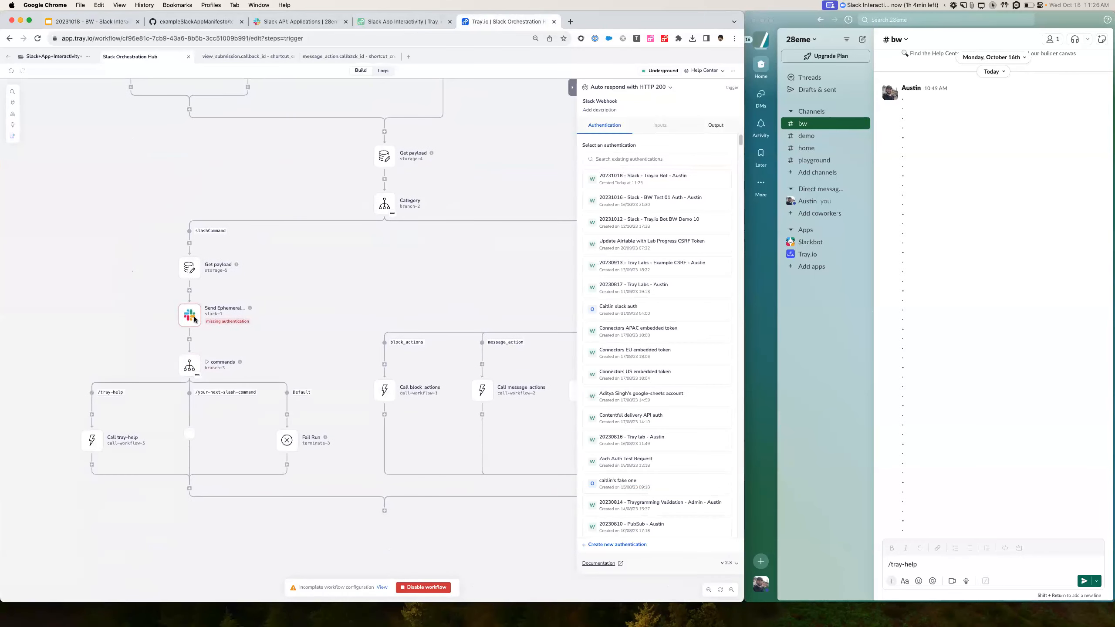
pyautogui.click(189, 318)
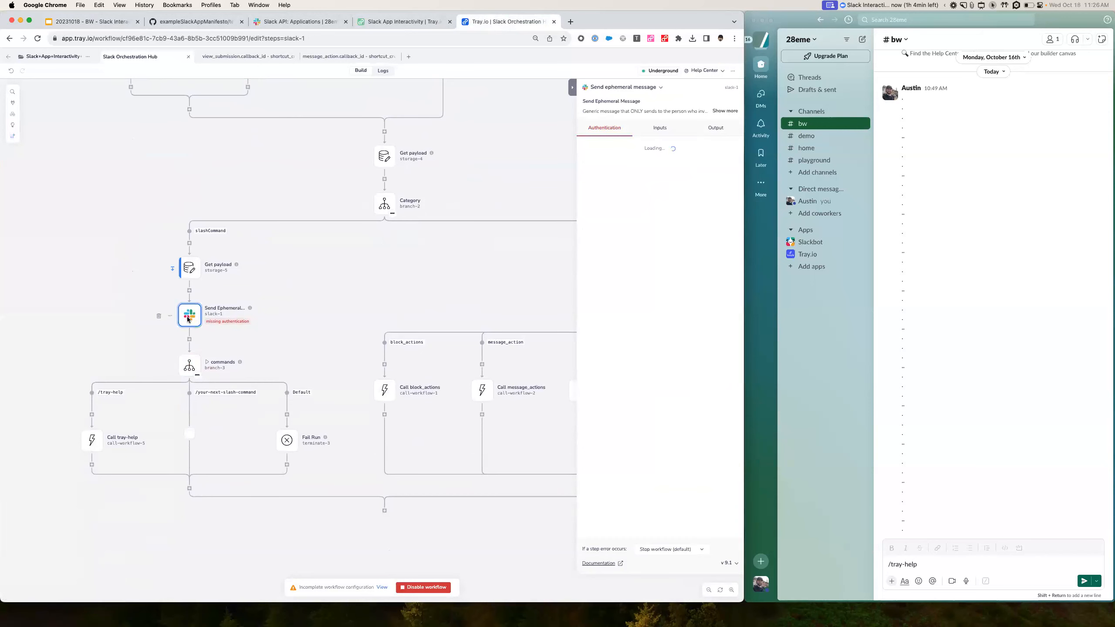
pyautogui.click(642, 166)
pyautogui.write('slack')
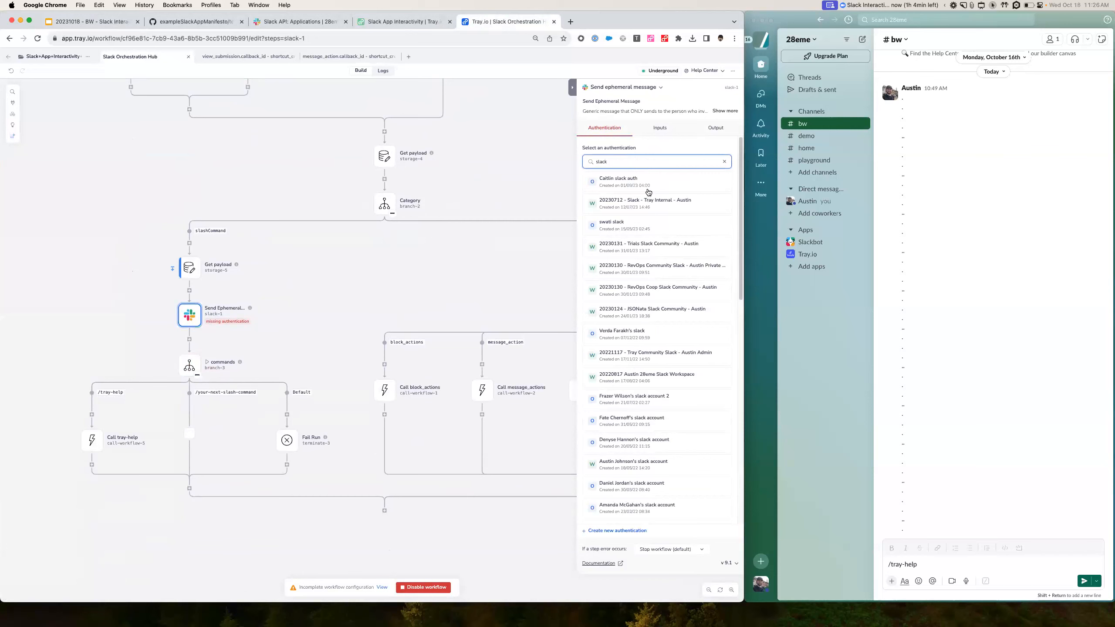
pyautogui.doubleClick(647, 162)
pyautogui.write('283m')
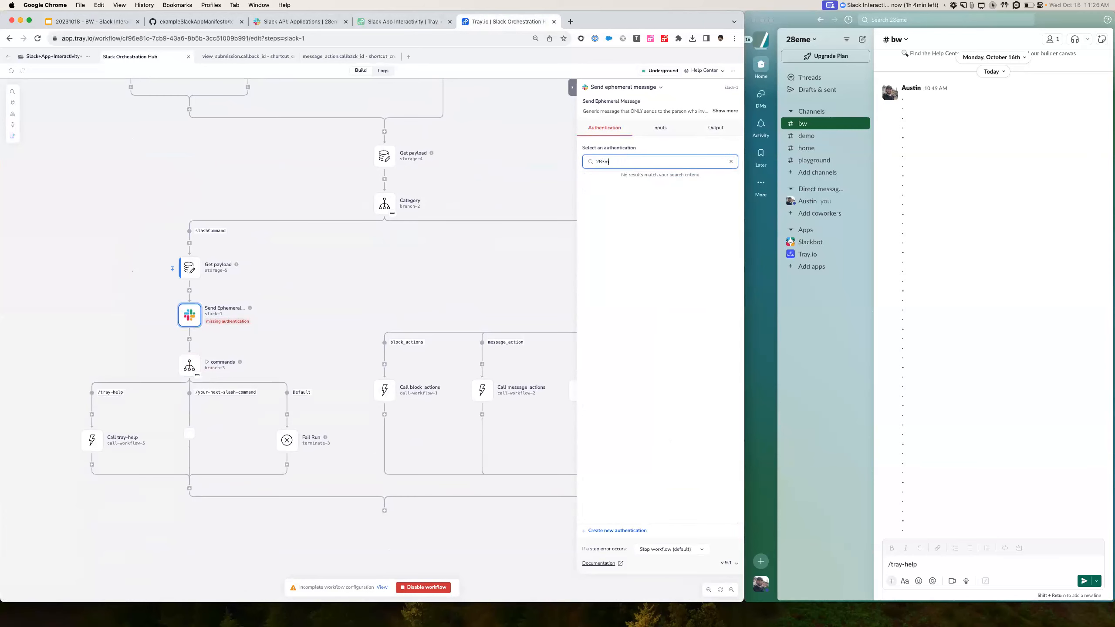
pyautogui.press('BackSpace')
pyautogui.click(678, 191)
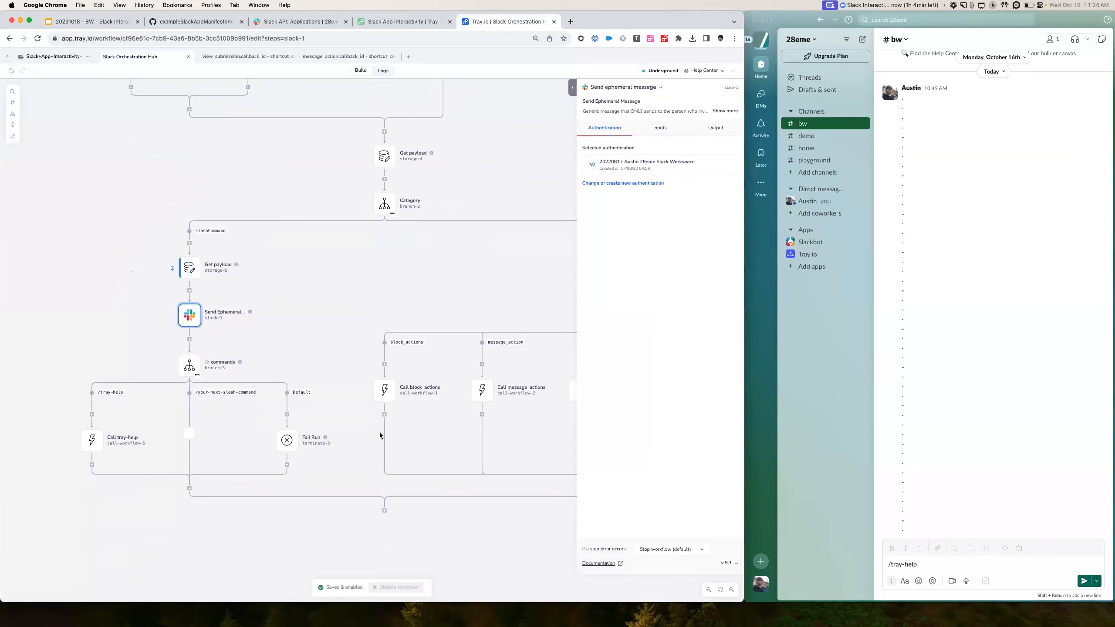
pyautogui.click(246, 56)
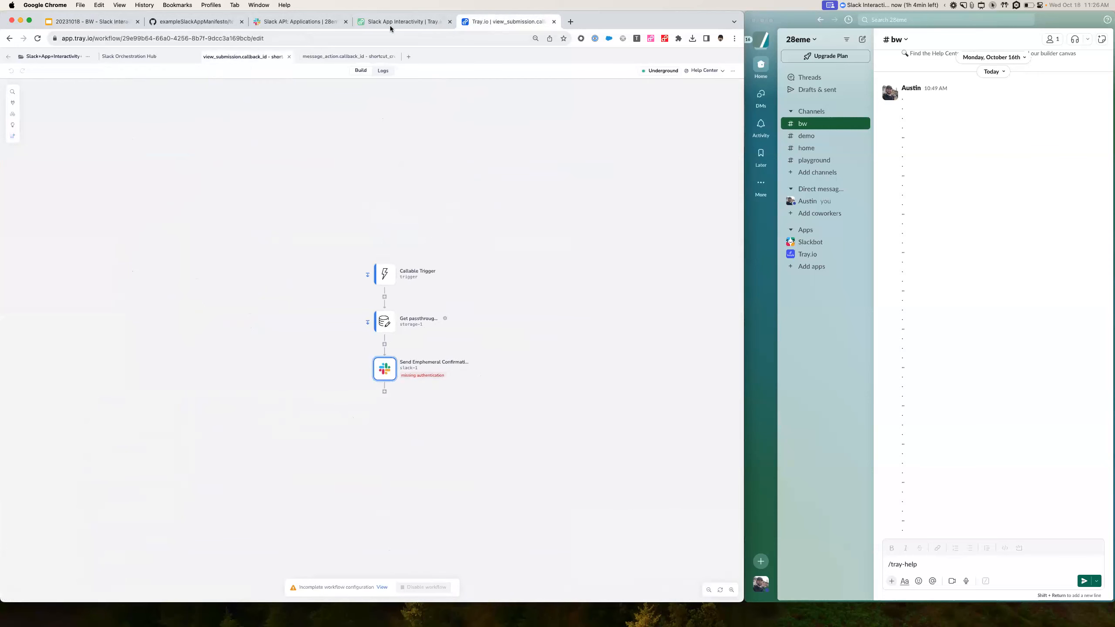
# - Give view_submission's Send Ephemeral Confirmation step the 28eme Slack Workspace authentication
pyautogui.click(100, 23)
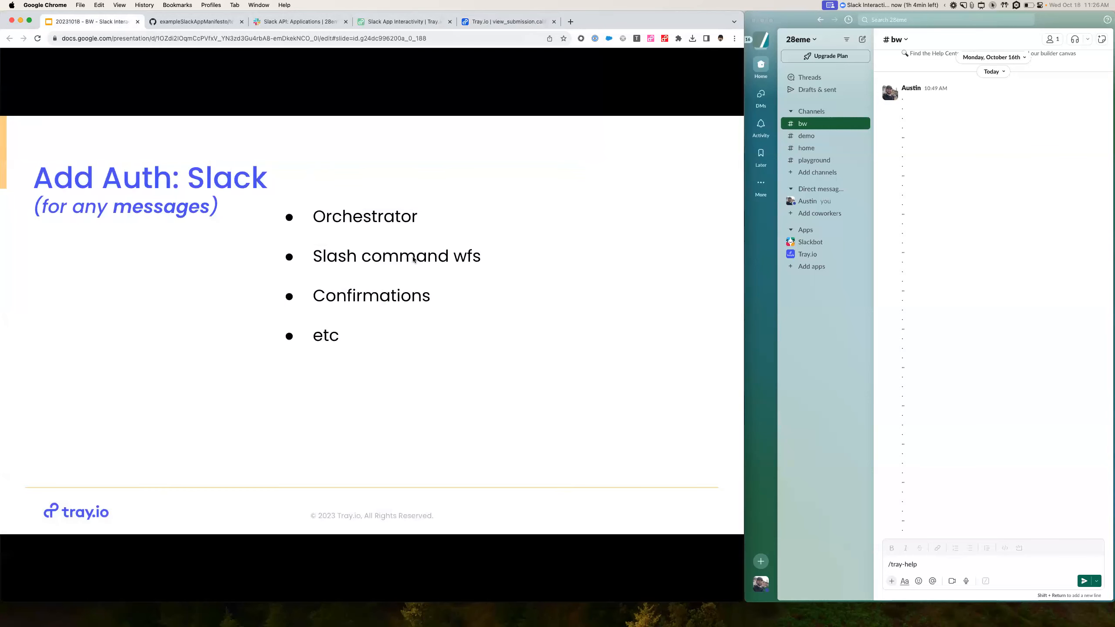
pyautogui.click(502, 22)
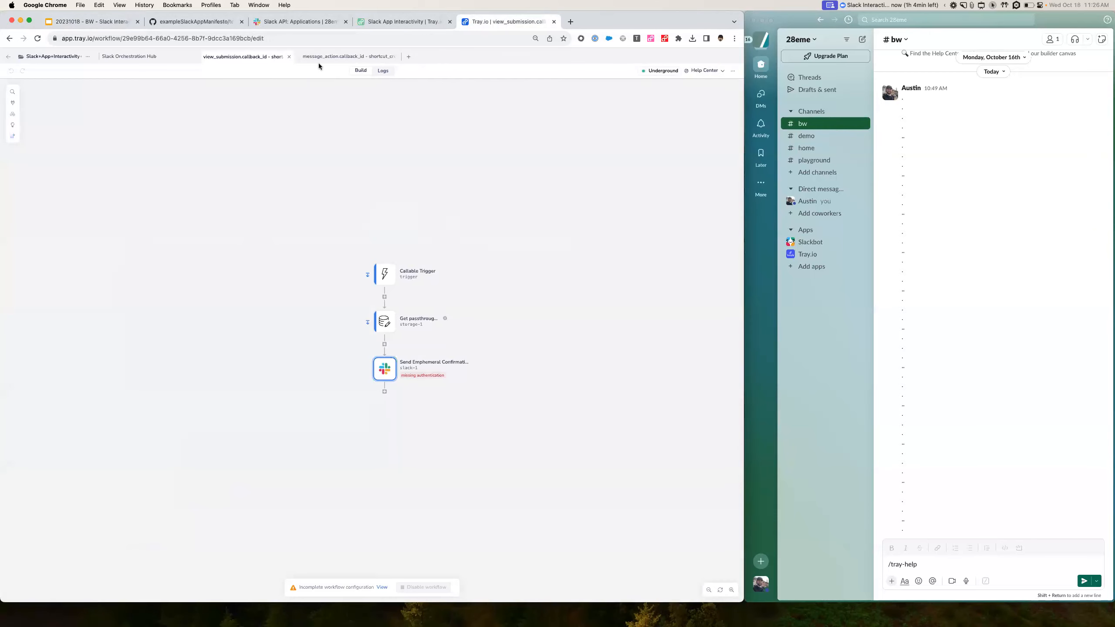
pyautogui.click(388, 371)
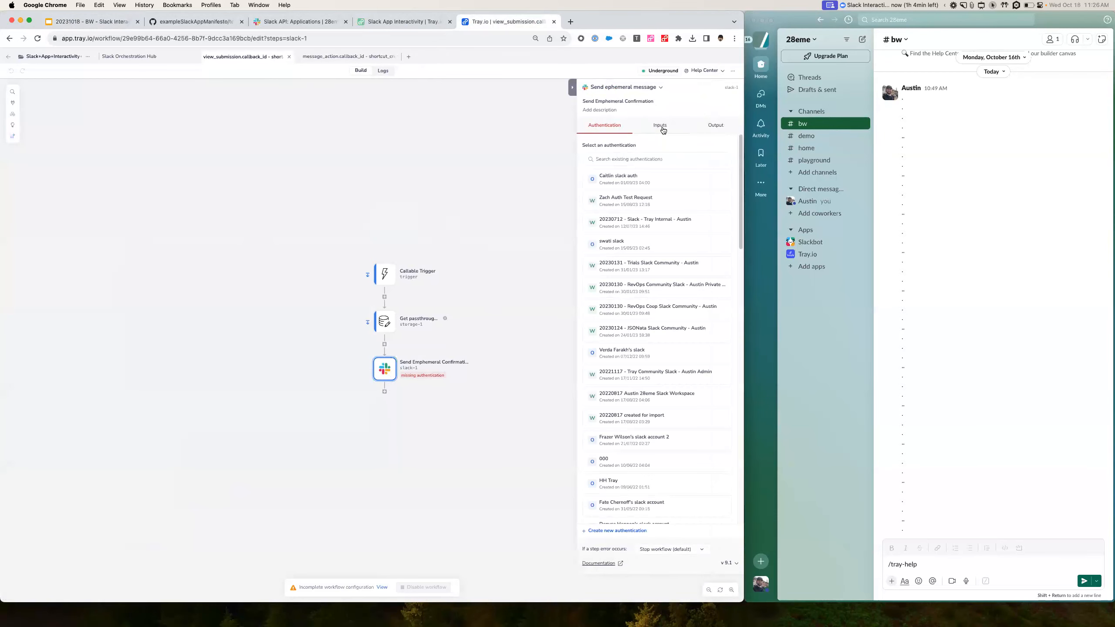
pyautogui.click(651, 153)
pyautogui.write('28eme')
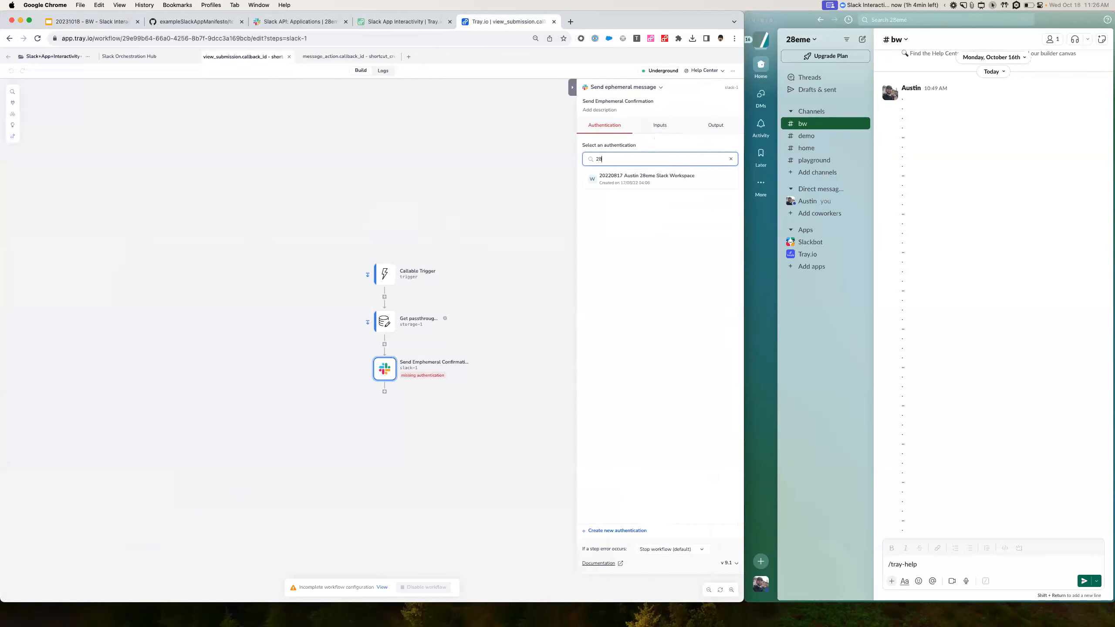
pyautogui.click(660, 184)
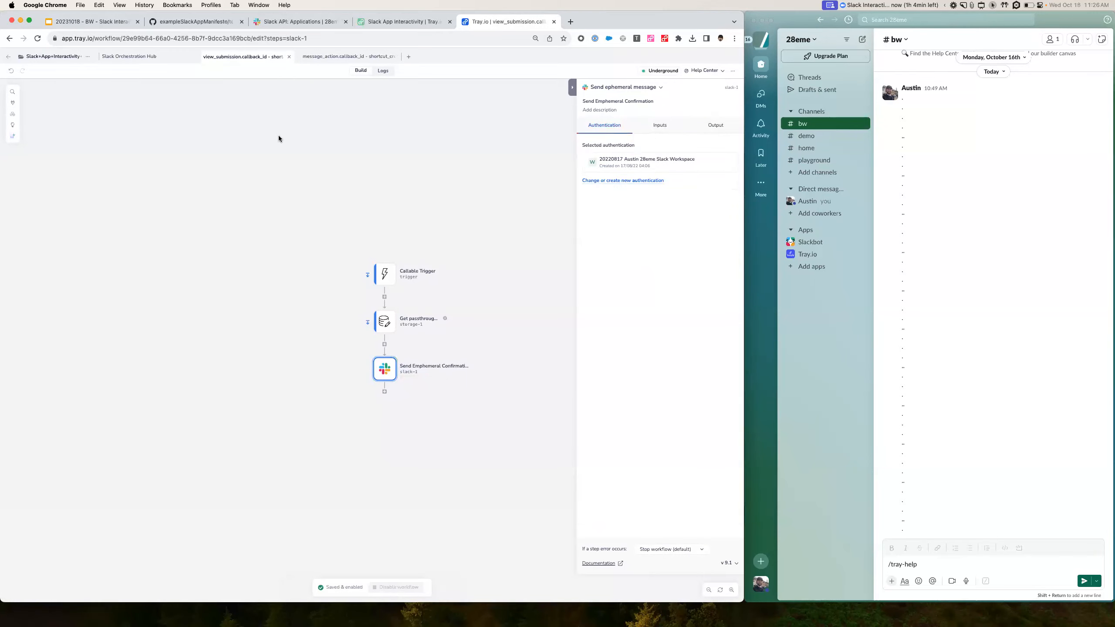
pyautogui.click(279, 137)
# - In slashCommand - tray-help, apply the 28eme Slack Workspace auth to all Respond with Message steps
pyautogui.click(409, 56)
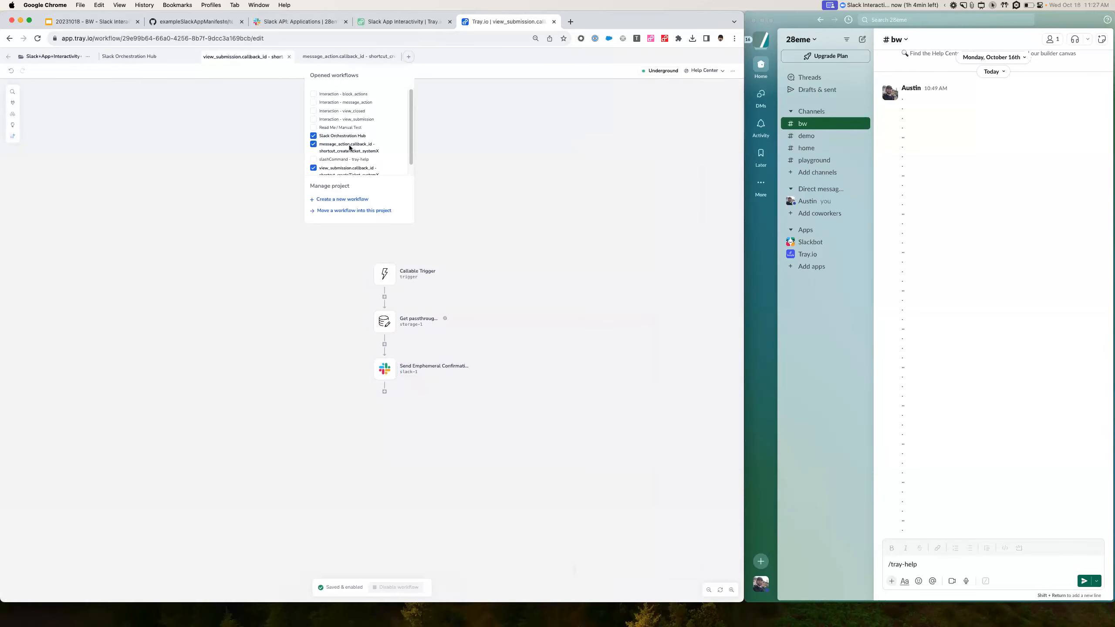
pyautogui.click(347, 159)
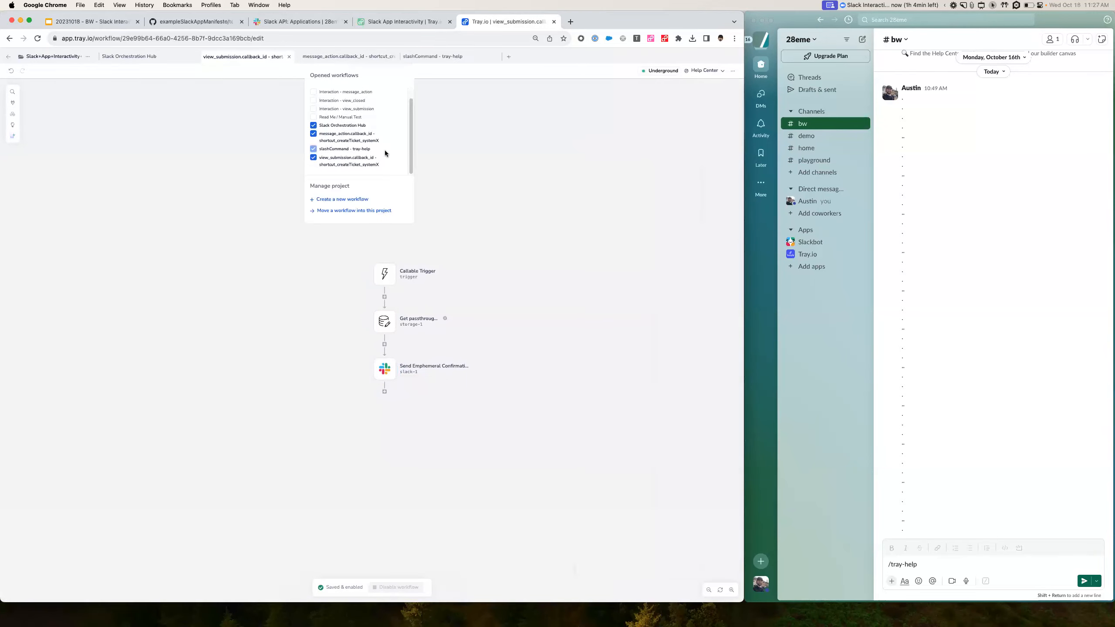
pyautogui.click(458, 62)
pyautogui.click(276, 281)
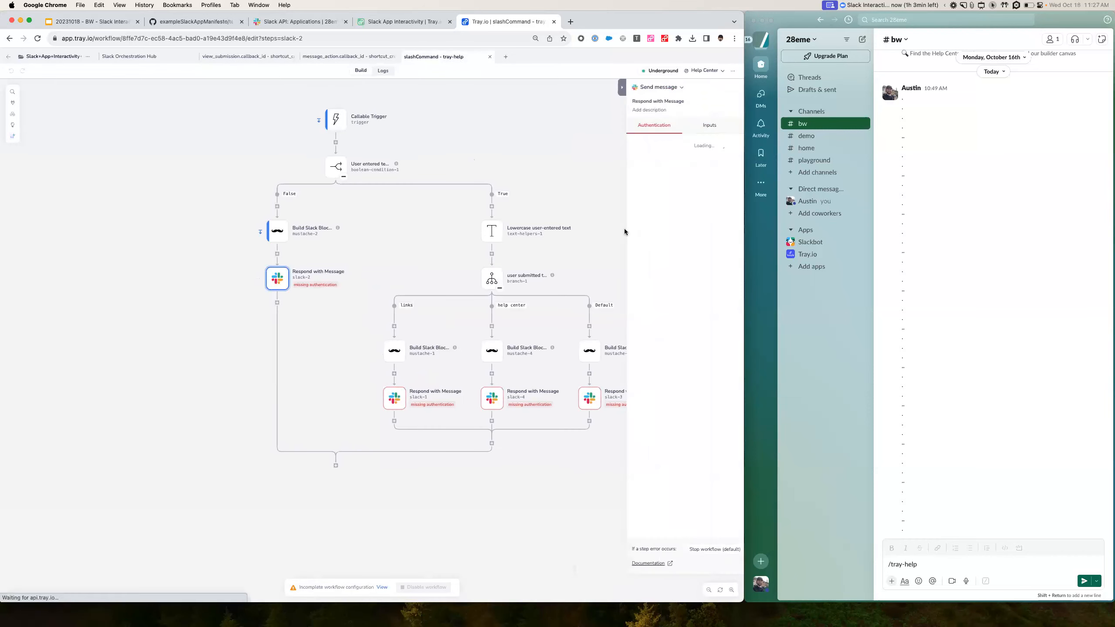
pyautogui.click(659, 159)
pyautogui.write('28')
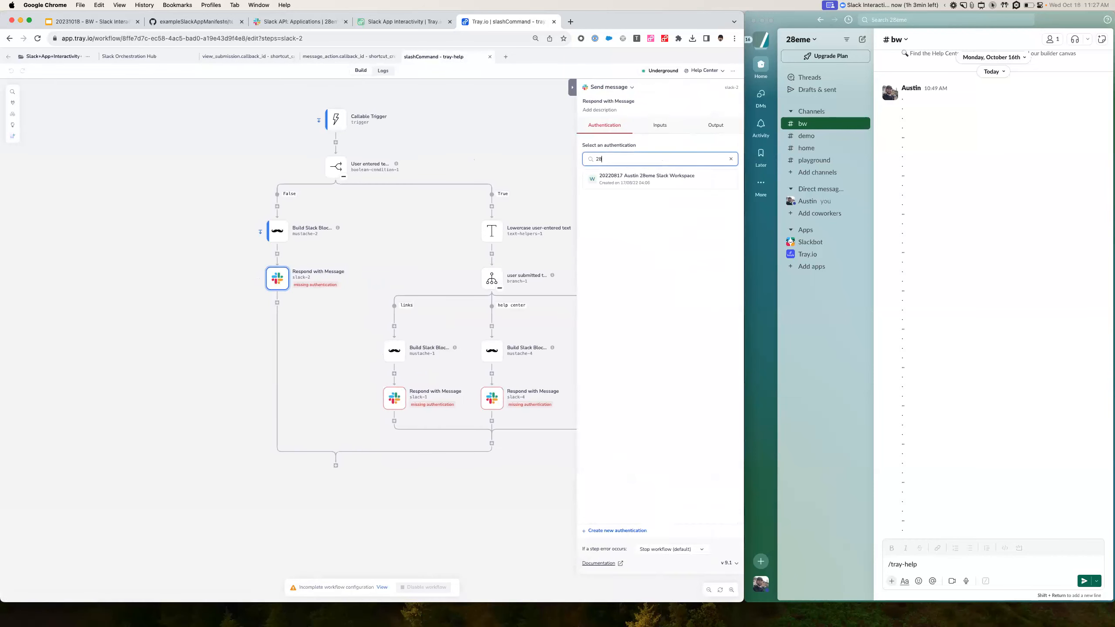
pyautogui.click(663, 177)
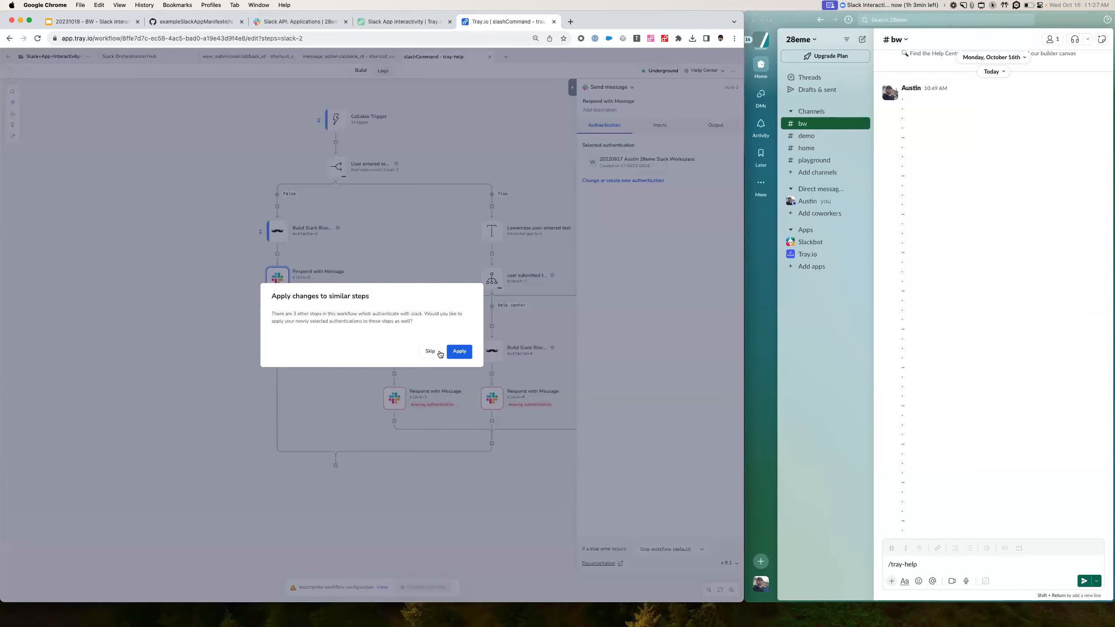
pyautogui.click(459, 353)
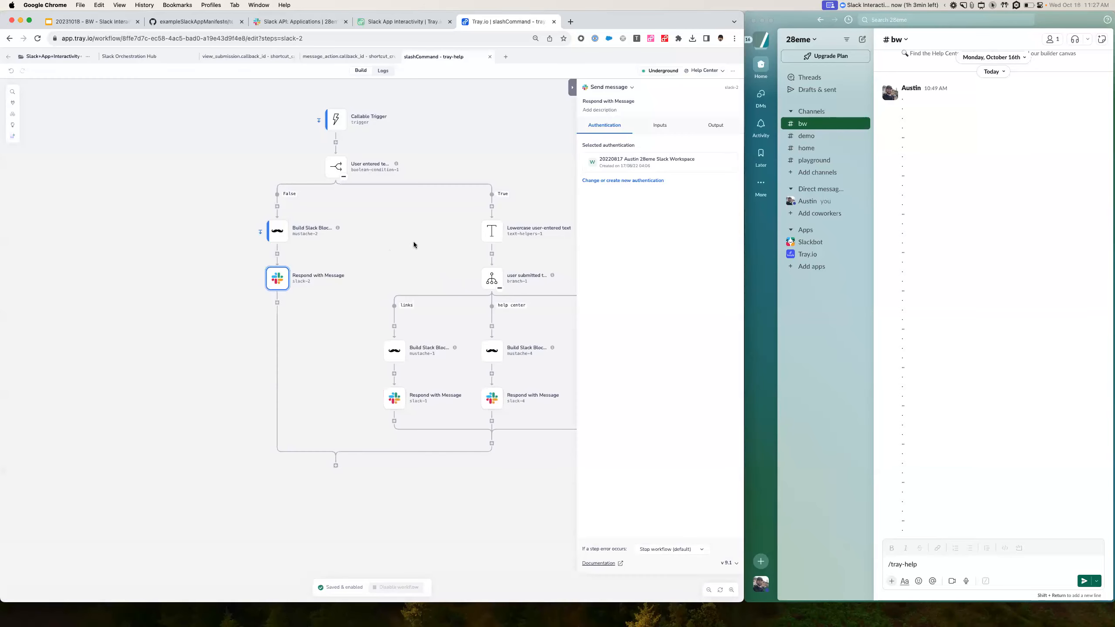
pyautogui.hscroll(5, 474, 155)
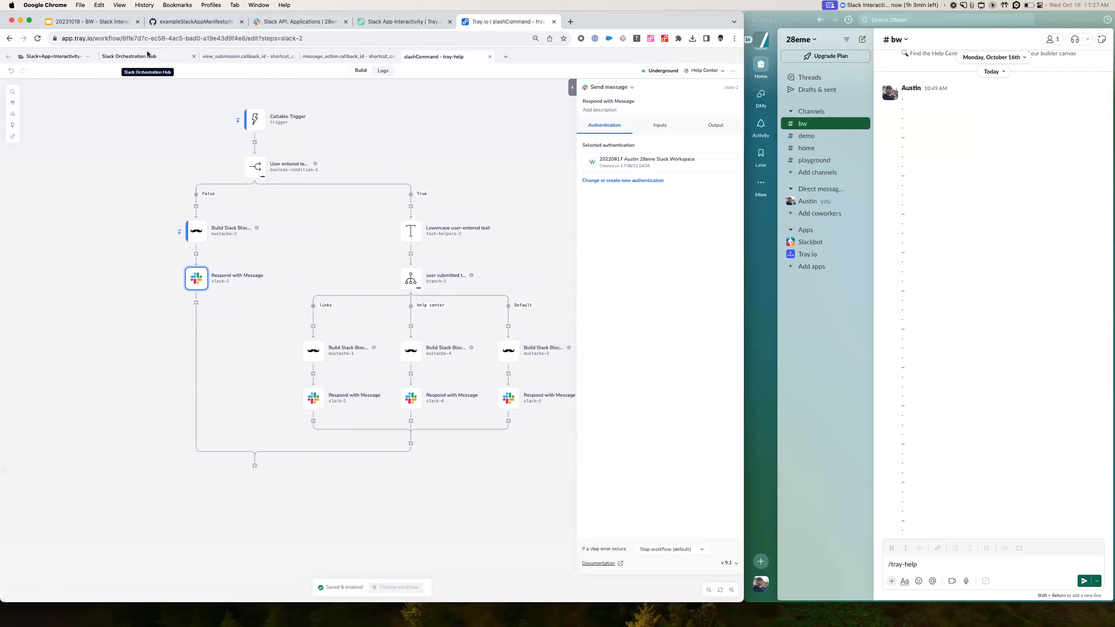
# - Delete the Terminate step after the Slack Webhook trigger in Slack Orchestration Hub
pyautogui.click(136, 62)
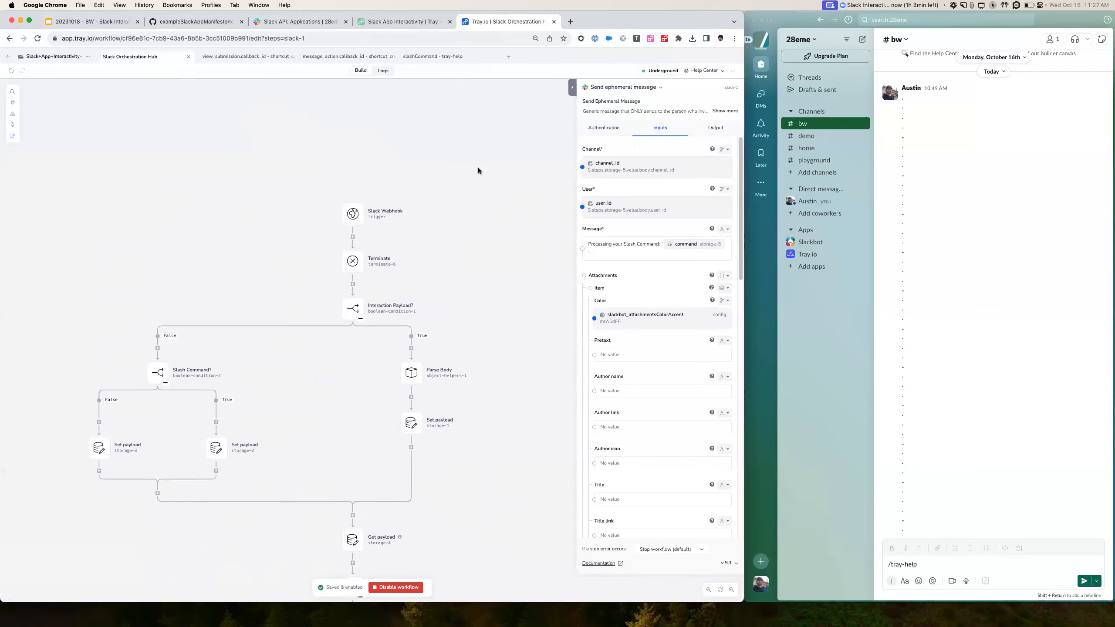
pyautogui.rightClick(353, 215)
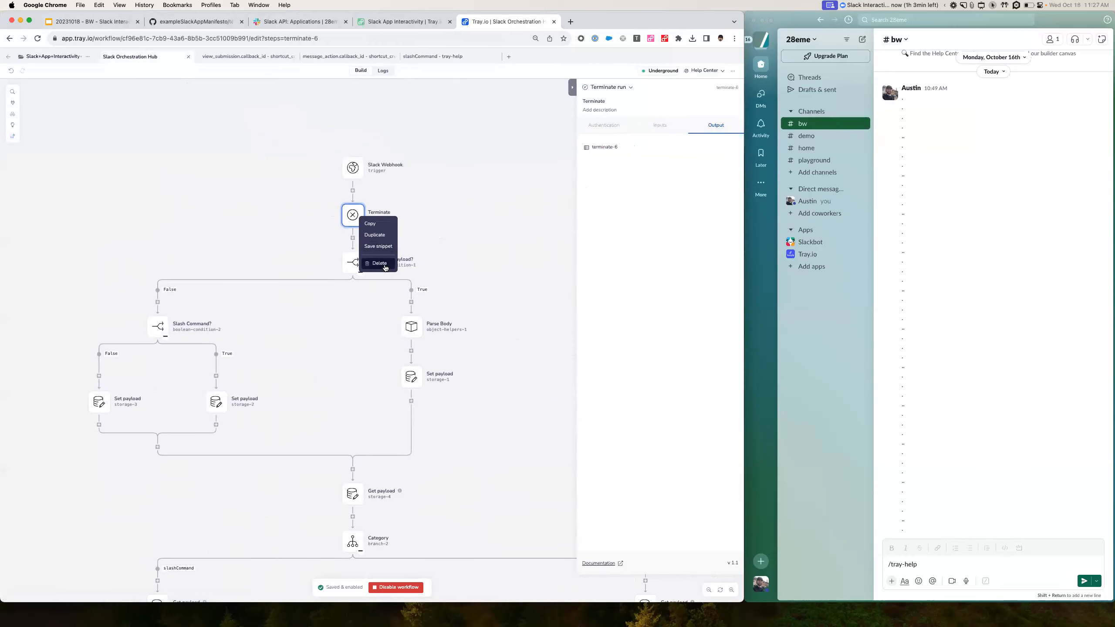
pyautogui.click(384, 265)
pyautogui.click(465, 352)
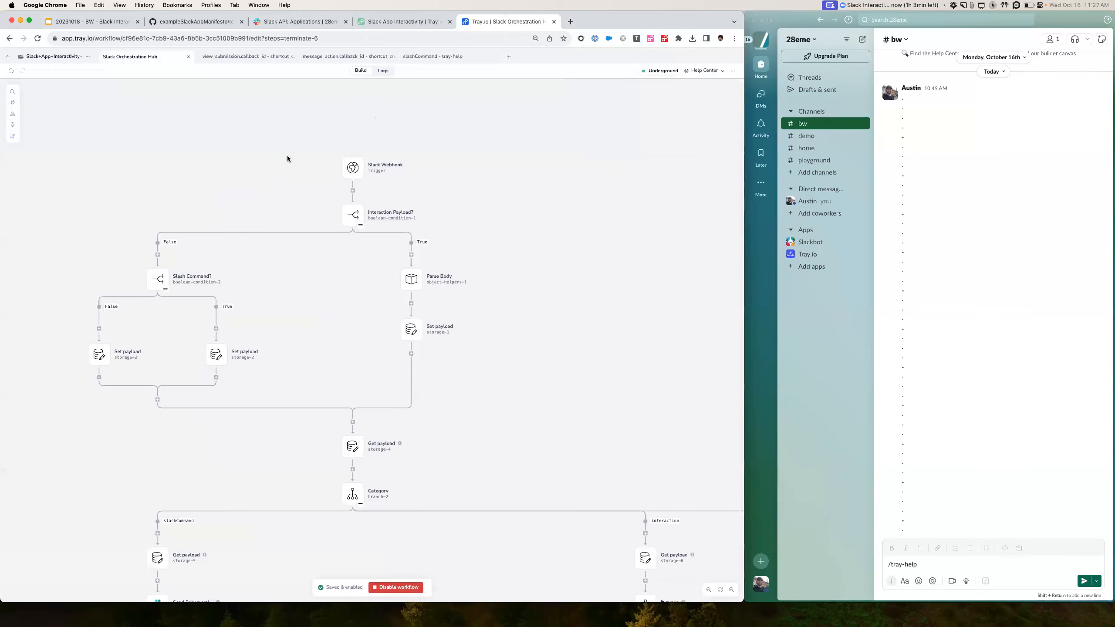
pyautogui.scroll(-2, 290, 160)
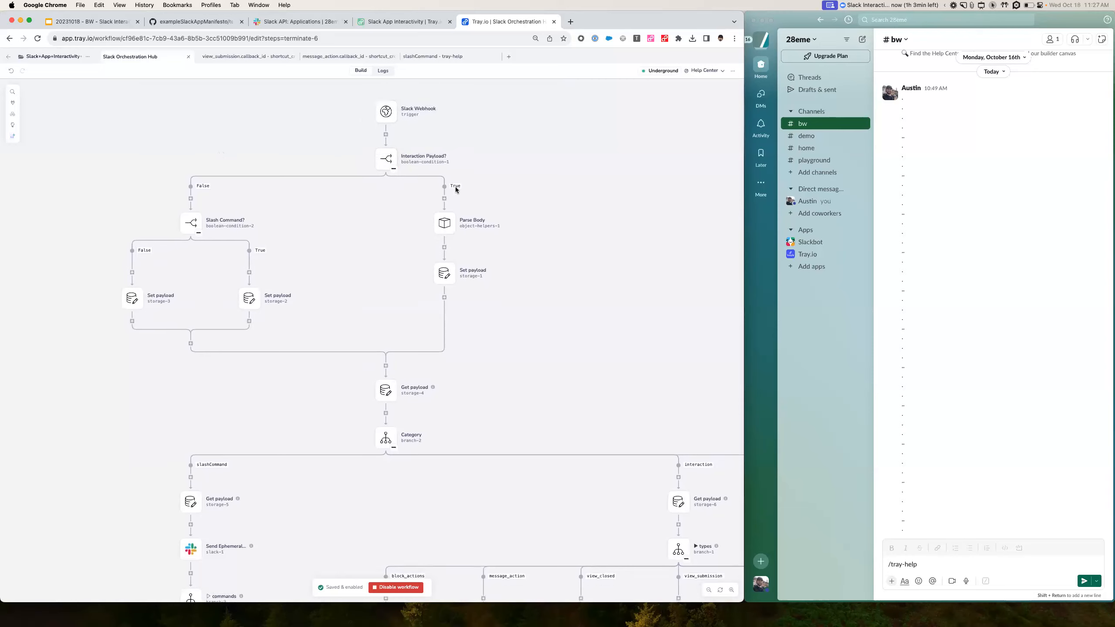
# - Review the storage-1 to storage-3 Set payload steps, storage-4 Get payload and the Category branch
pyautogui.scroll(-2, 461, 194)
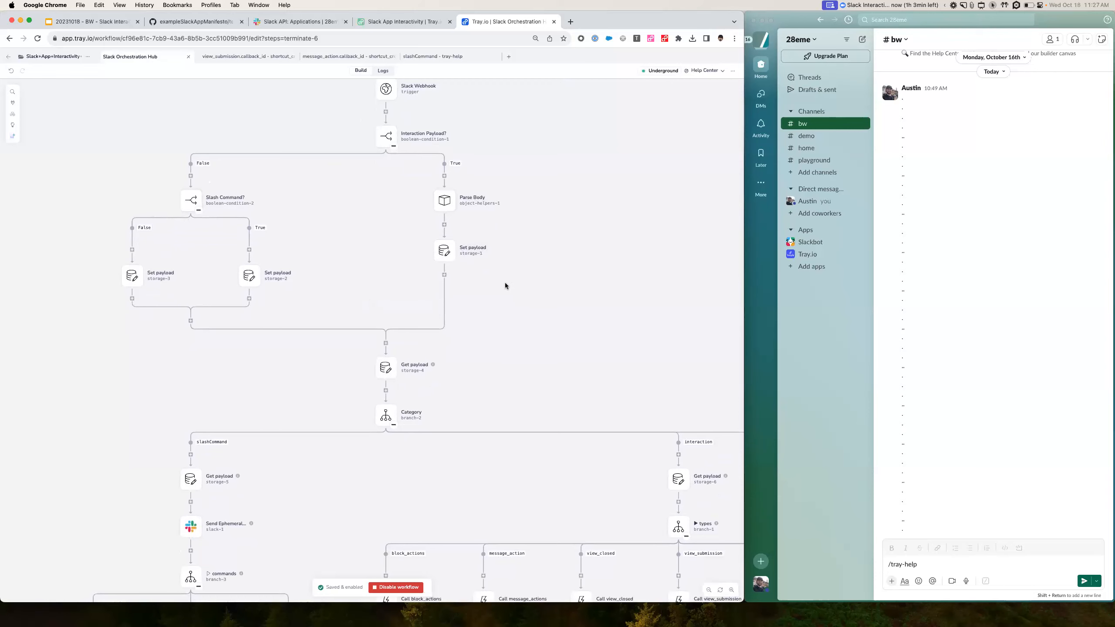
pyautogui.scroll(-2, 505, 284)
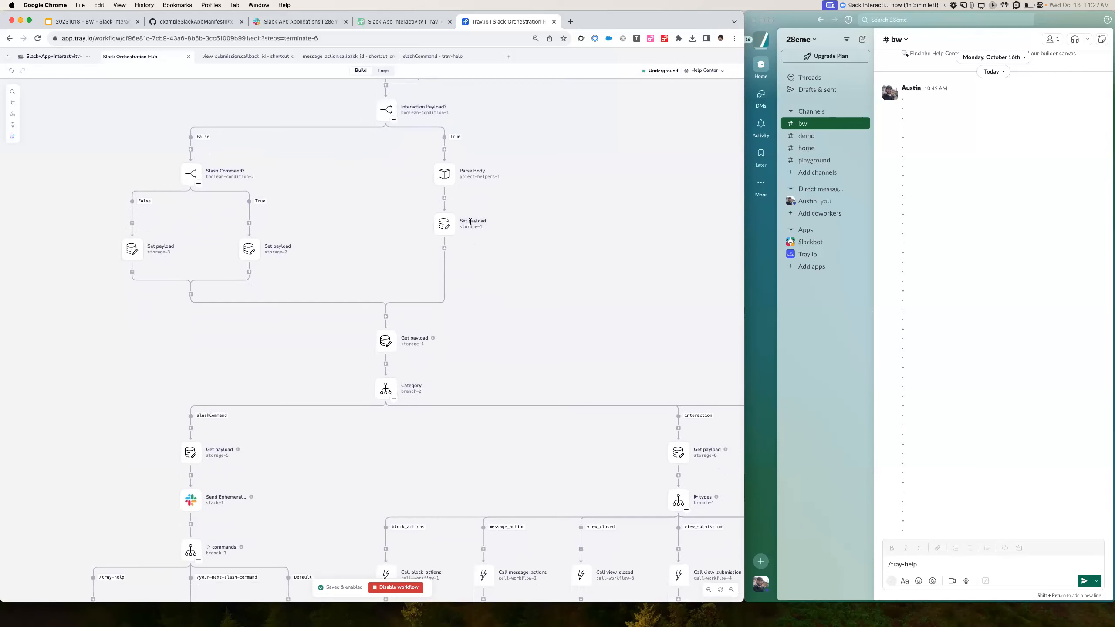
pyautogui.click(134, 255)
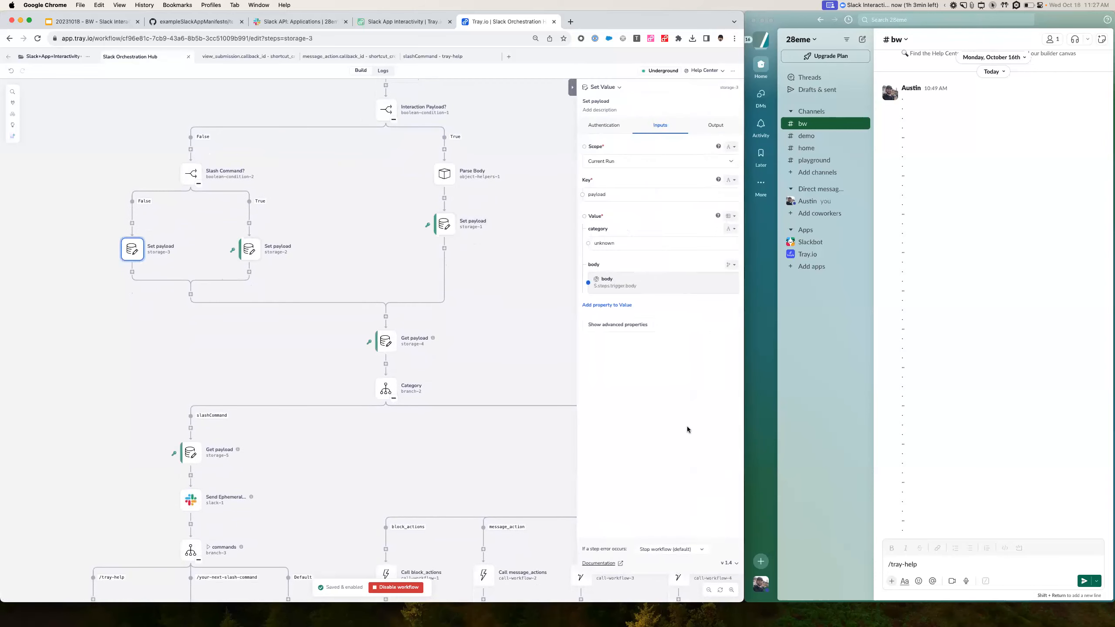
pyautogui.click(249, 249)
pyautogui.click(444, 223)
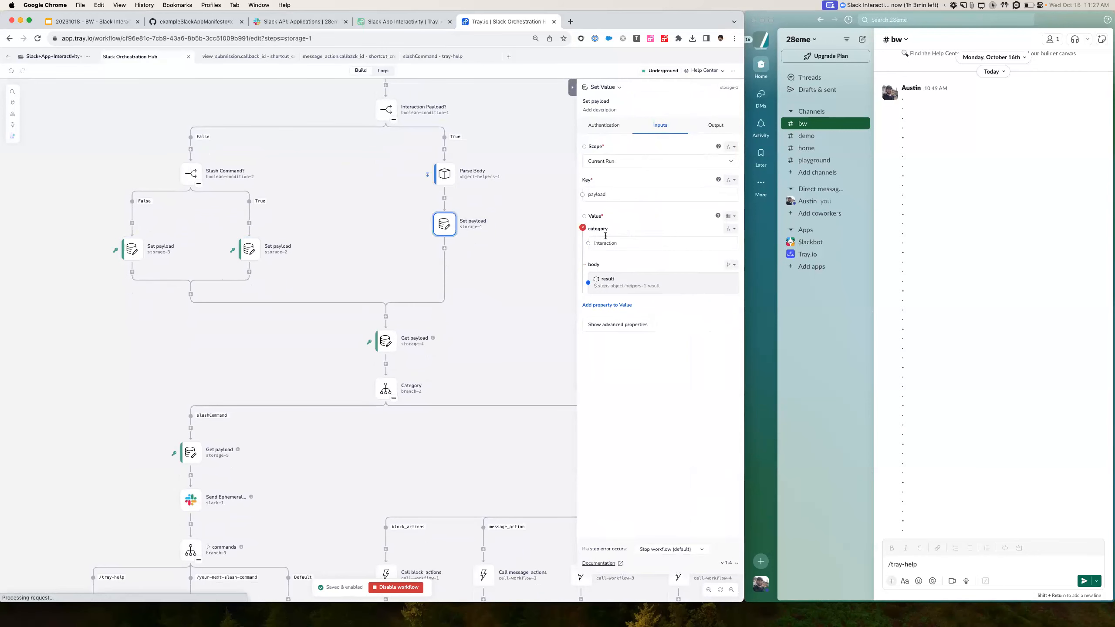
pyautogui.scroll(-1, 511, 318)
pyautogui.scroll(-5, 512, 318)
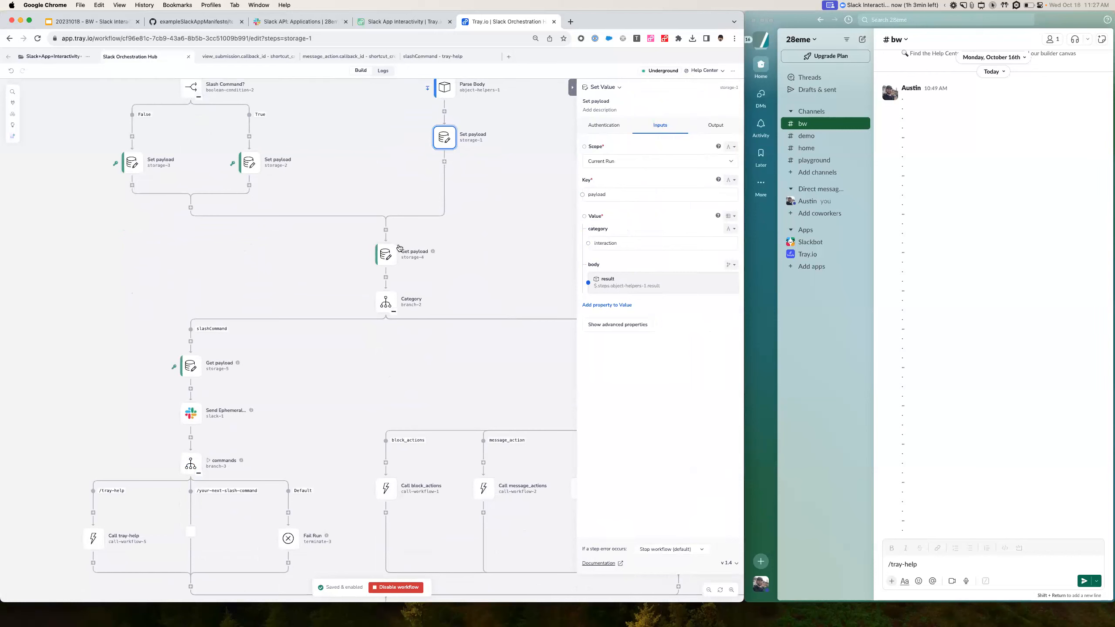
pyautogui.click(379, 259)
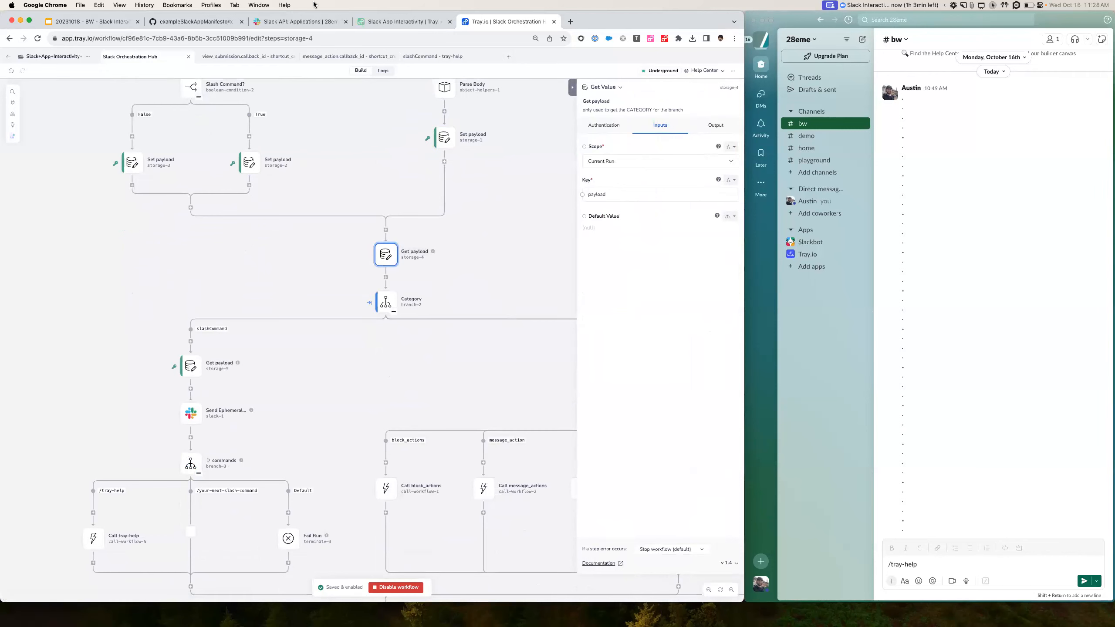
pyautogui.scroll(-6, 326, 203)
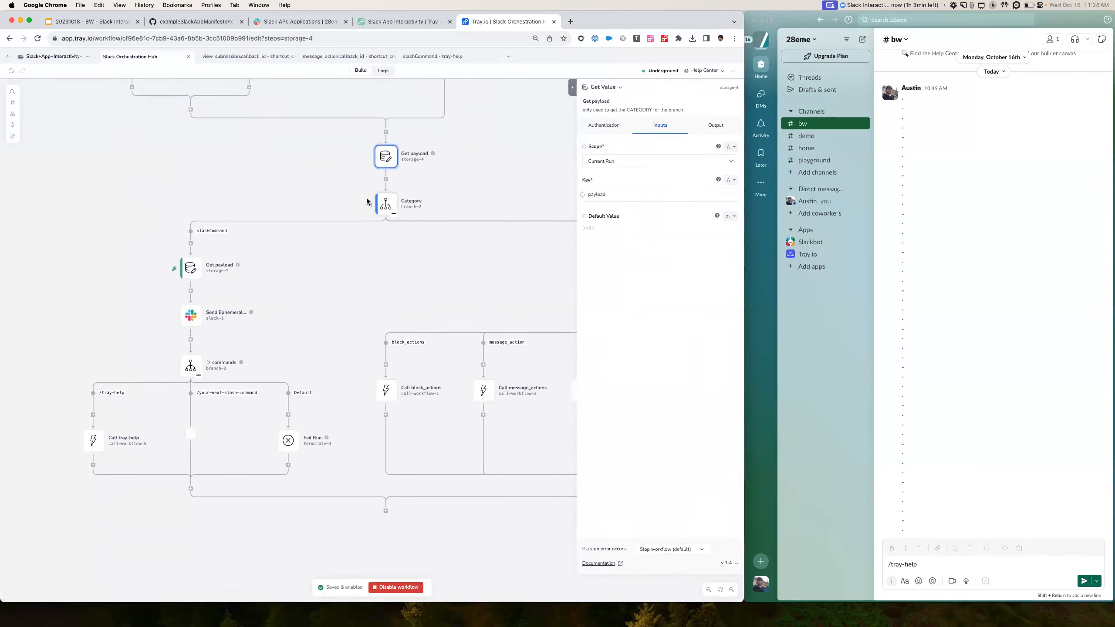
pyautogui.click(386, 196)
pyautogui.scroll(-1, 427, 239)
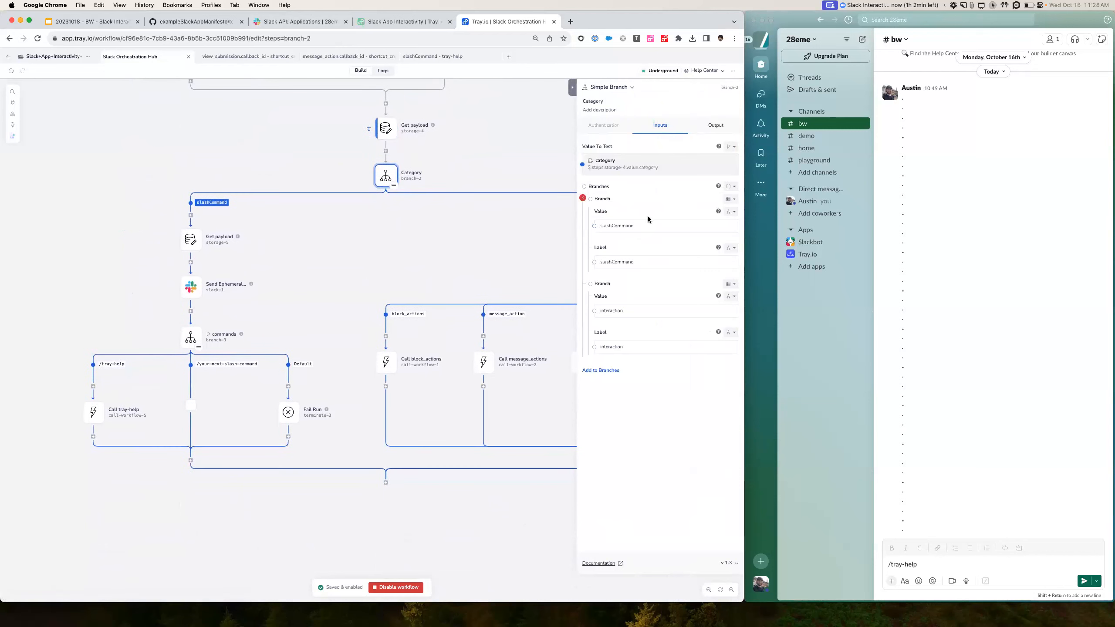
pyautogui.hscroll(4, 486, 245)
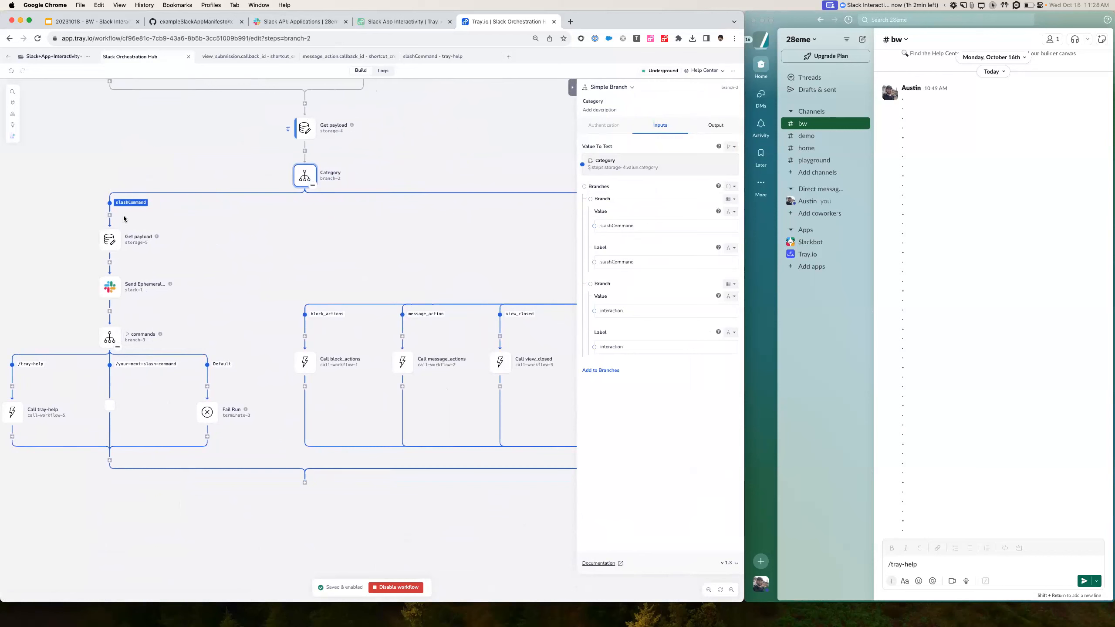
# - Review the slash command Get payload, ephemeral message and Call tray-help steps, then the commands branch
pyautogui.click(113, 243)
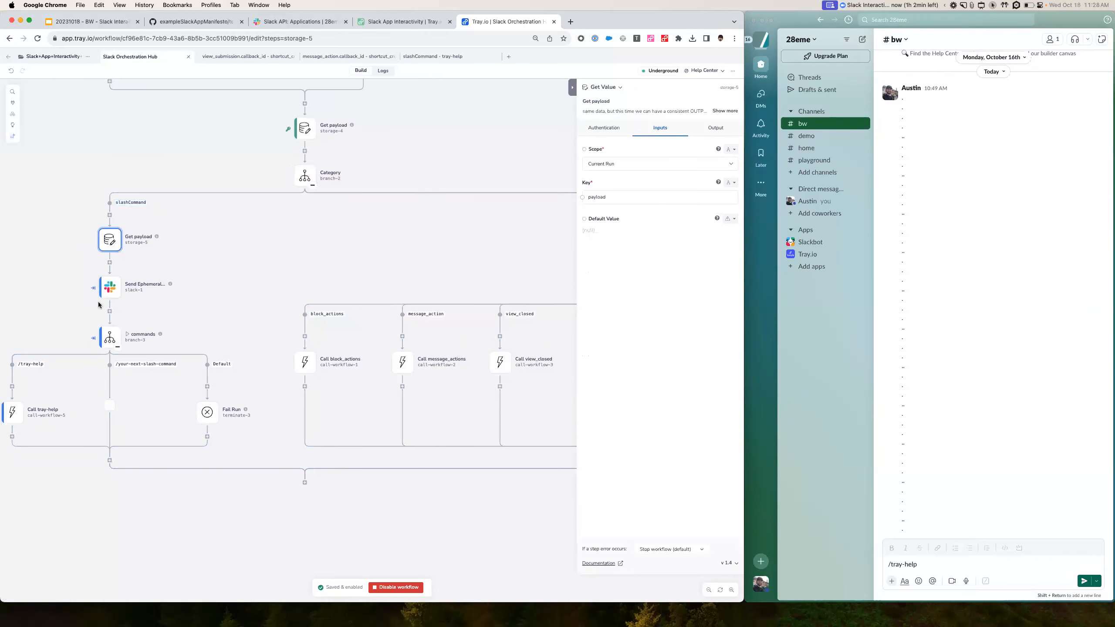
pyautogui.click(110, 288)
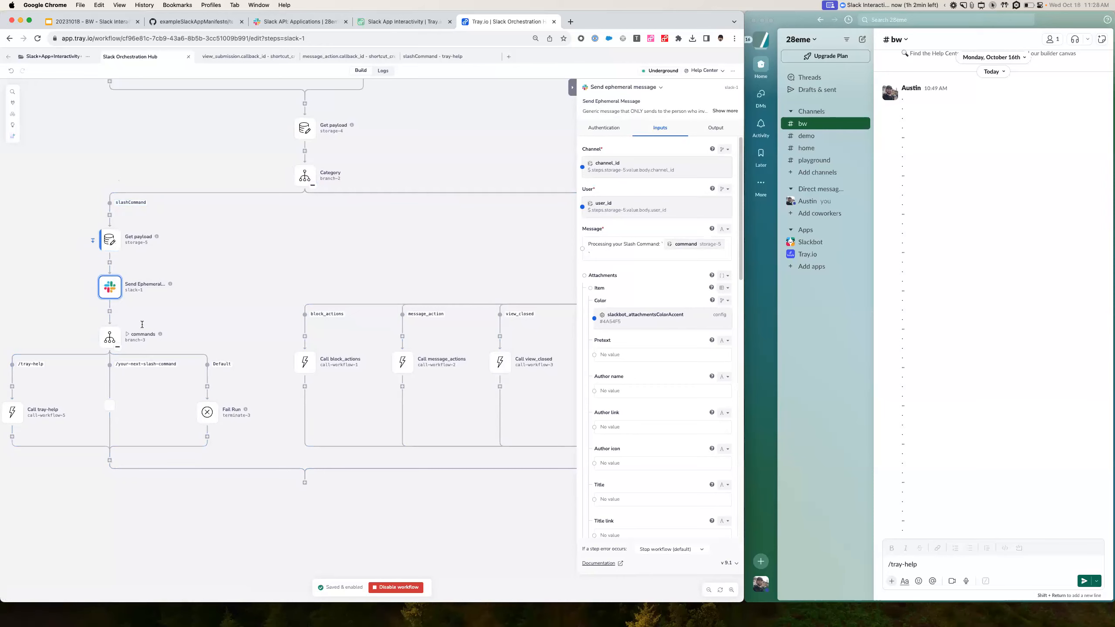
pyautogui.scroll(-2, 174, 290)
pyautogui.hscroll(-2, 174, 302)
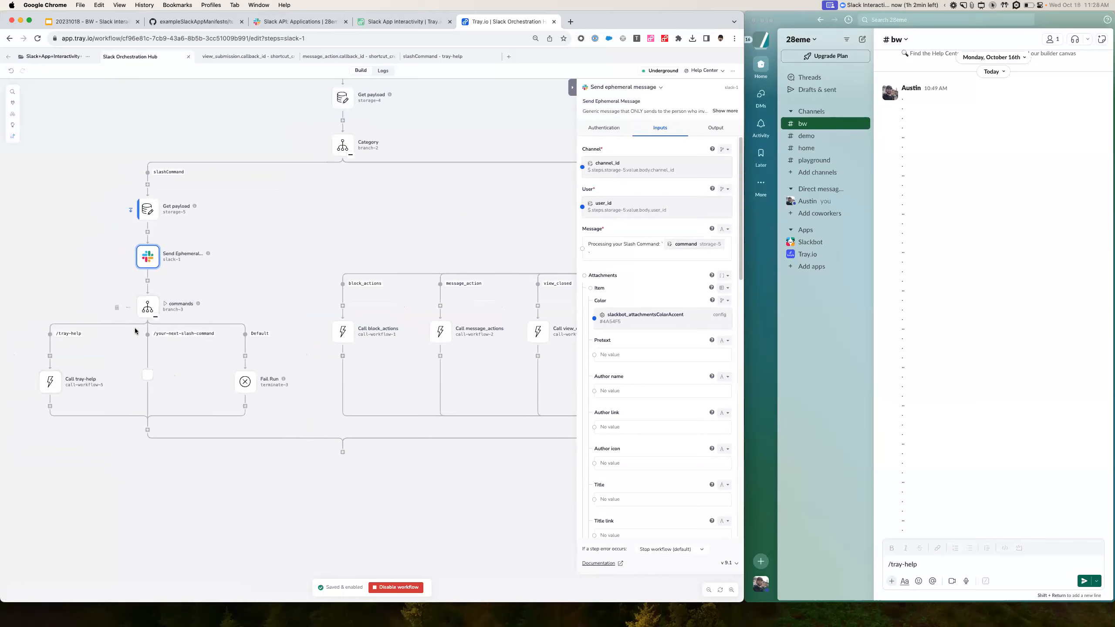
pyautogui.click(42, 388)
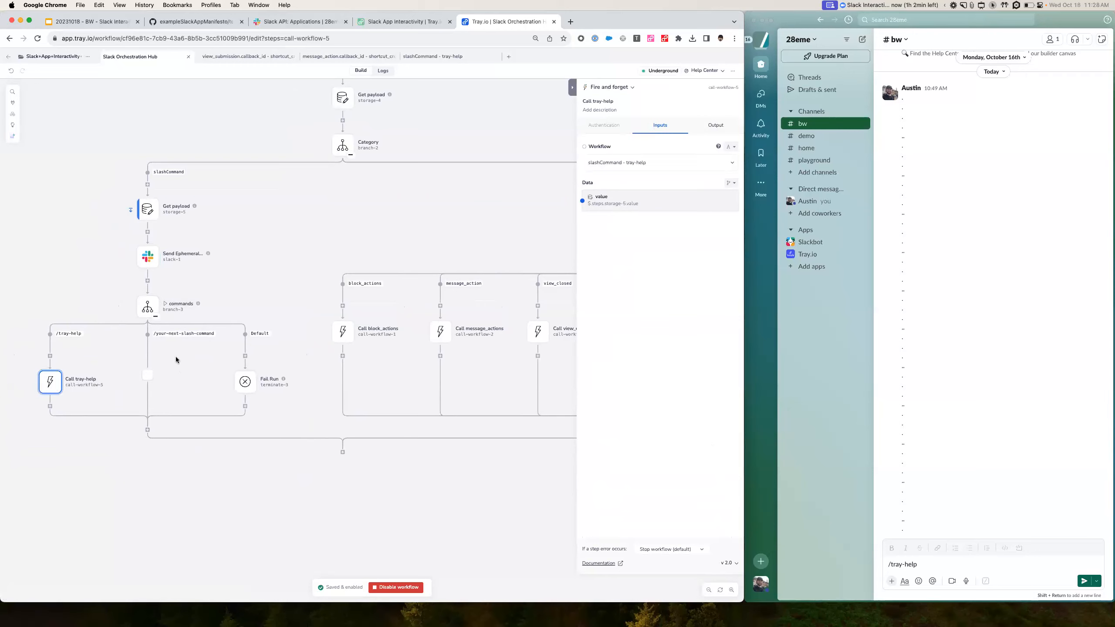
pyautogui.click(147, 306)
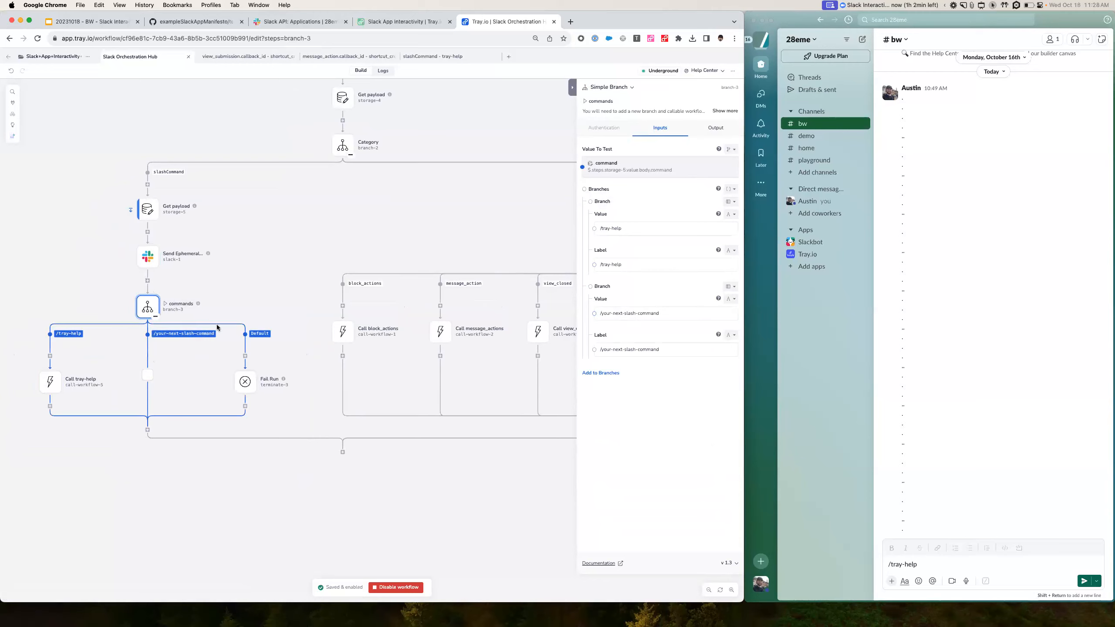
pyautogui.tripleClick(623, 314)
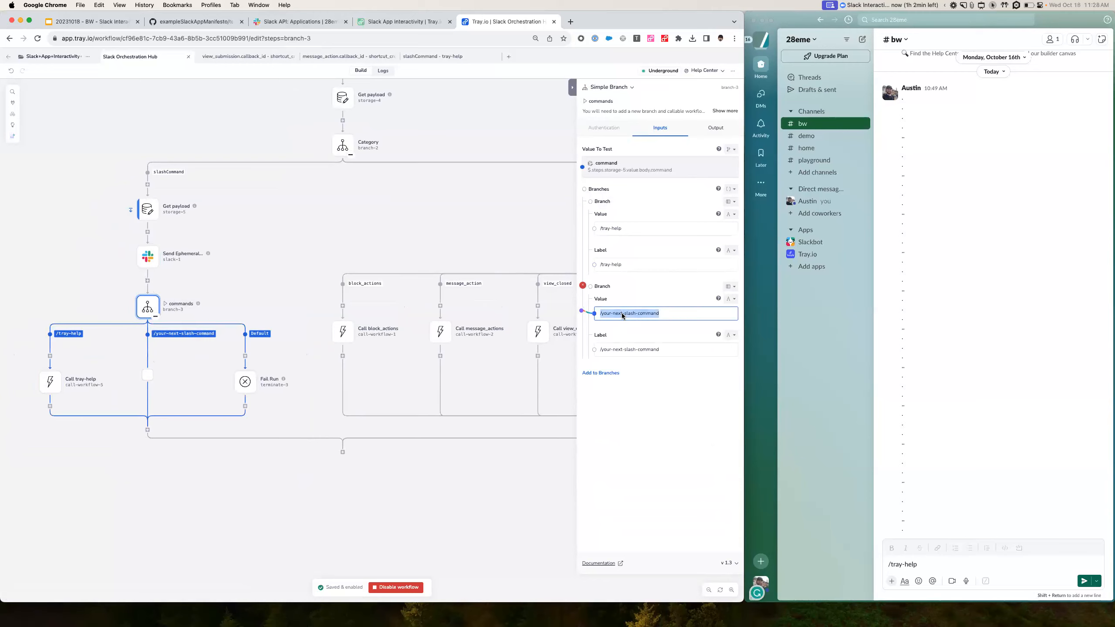
pyautogui.click(282, 22)
pyautogui.click(143, 280)
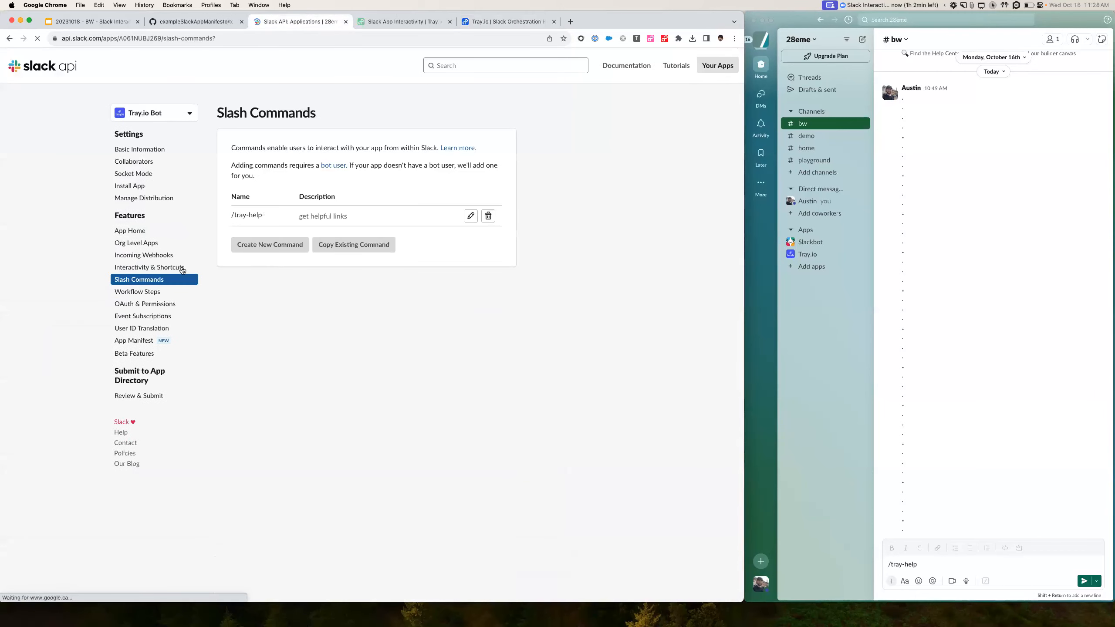
pyautogui.click(267, 246)
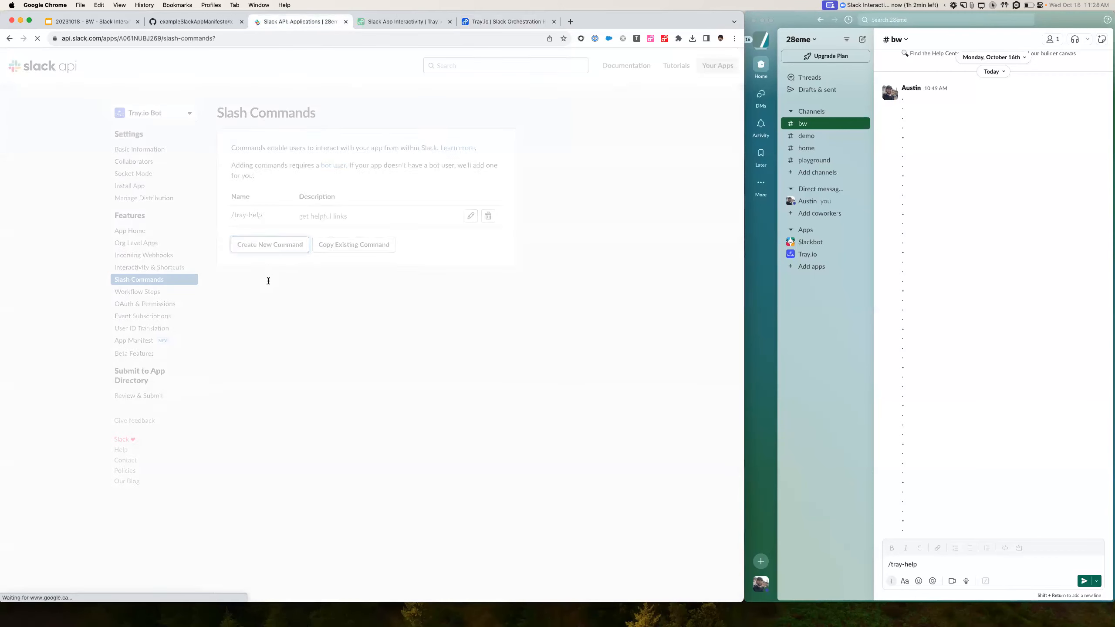
pyautogui.click(375, 104)
pyautogui.click(641, 144)
pyautogui.press('Escape')
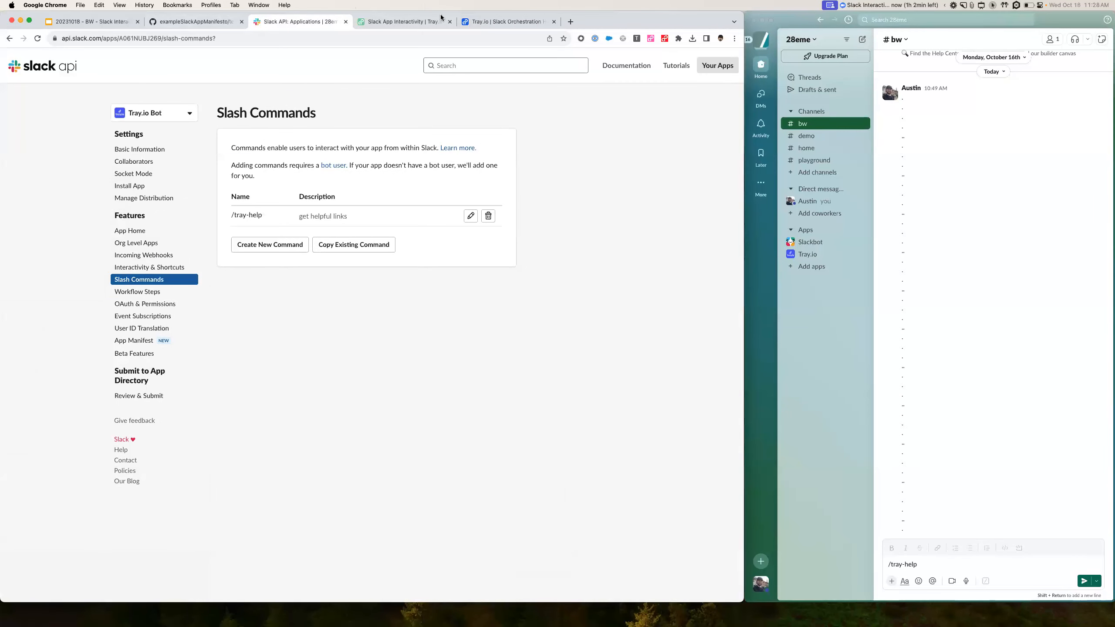
pyautogui.click(492, 20)
pyautogui.tripleClick(668, 313)
pyautogui.click(647, 352)
pyautogui.tripleClick(646, 351)
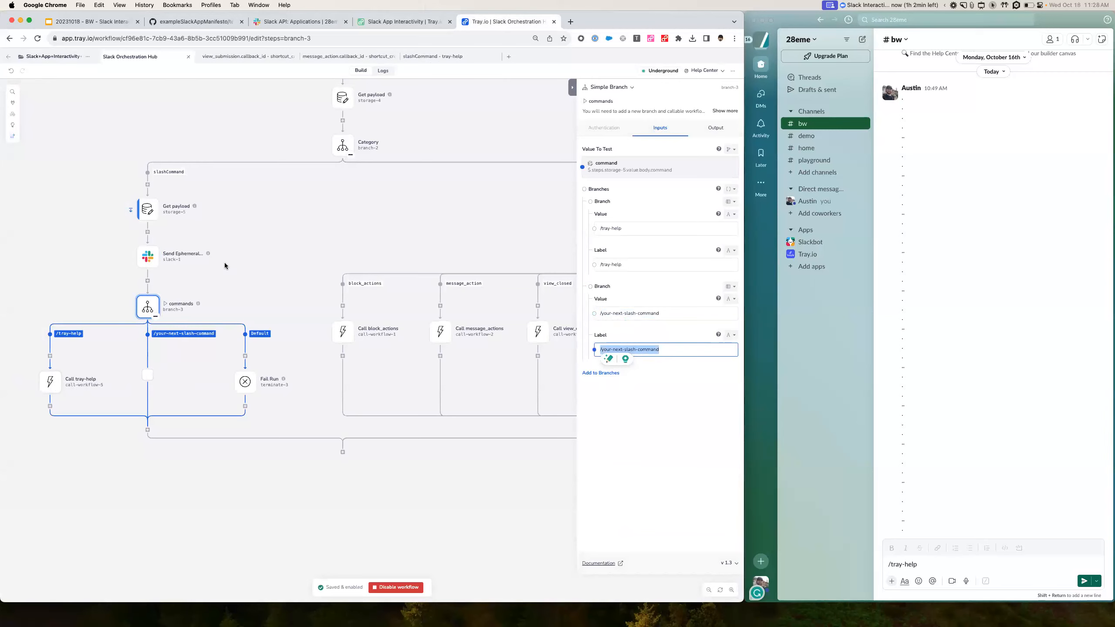
# - Review the commands and interaction types branches, including the shortcut branch's Warning! terminate step
pyautogui.click(147, 307)
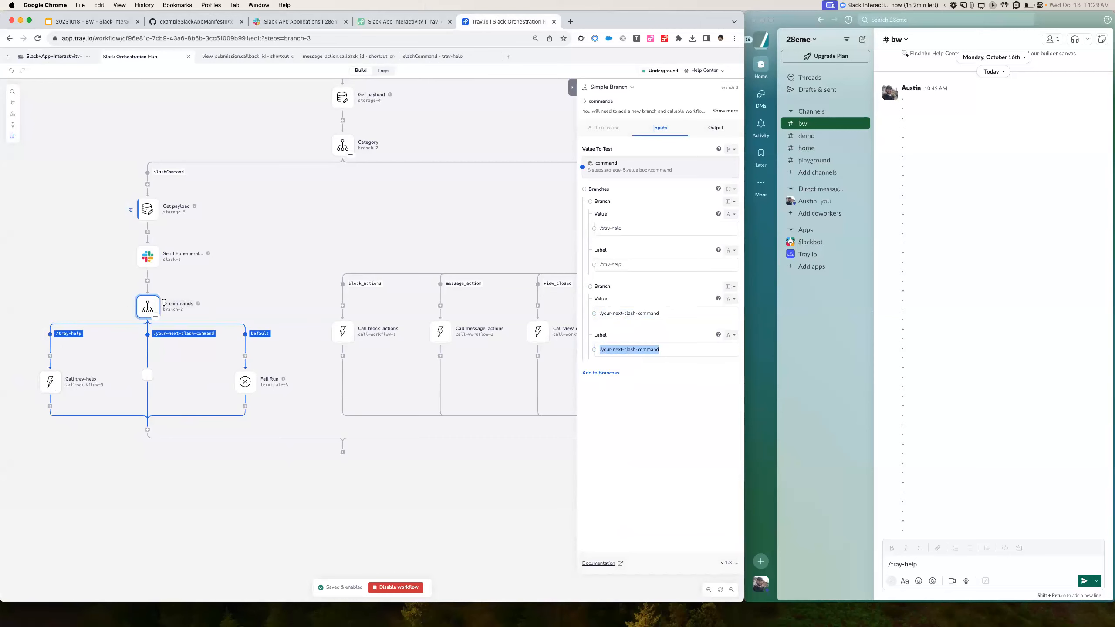
pyautogui.hscroll(10, 352, 327)
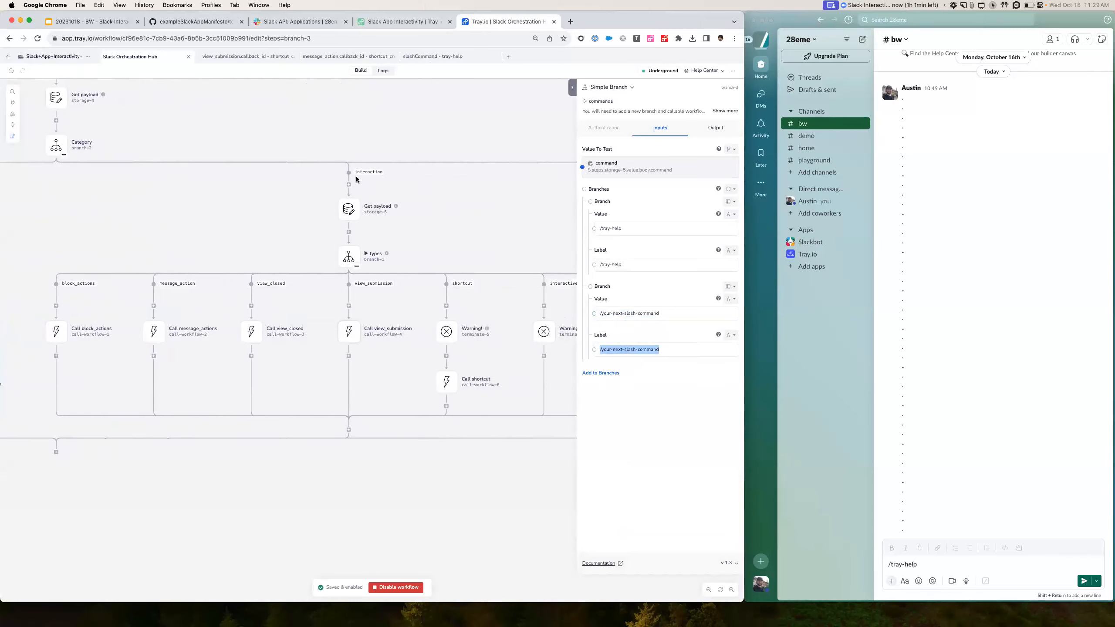
pyautogui.click(347, 258)
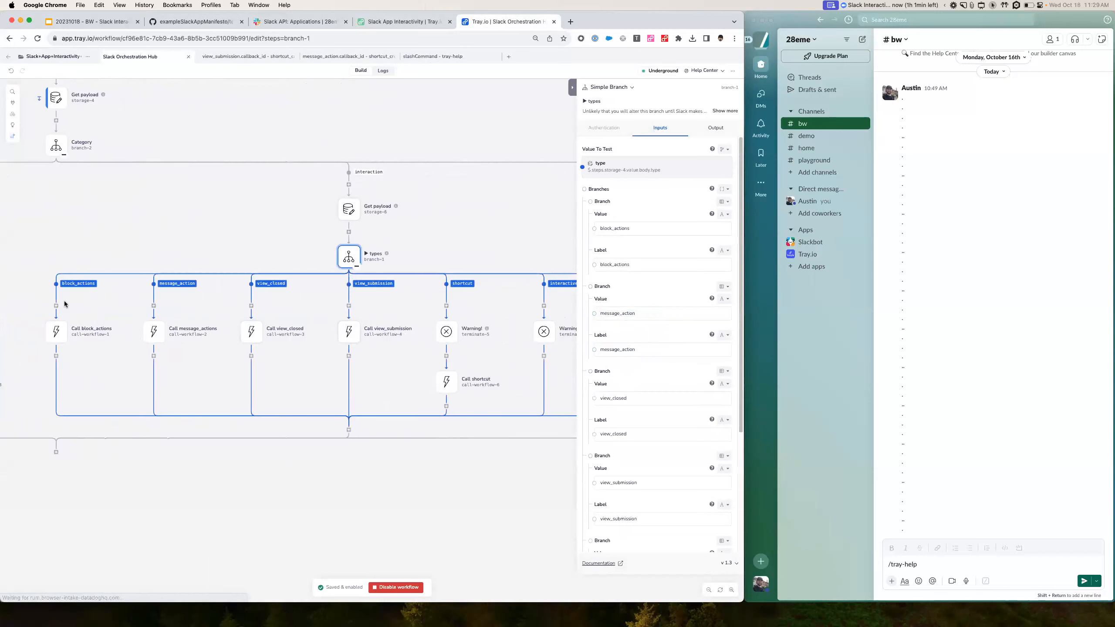
pyautogui.hscroll(2, 569, 282)
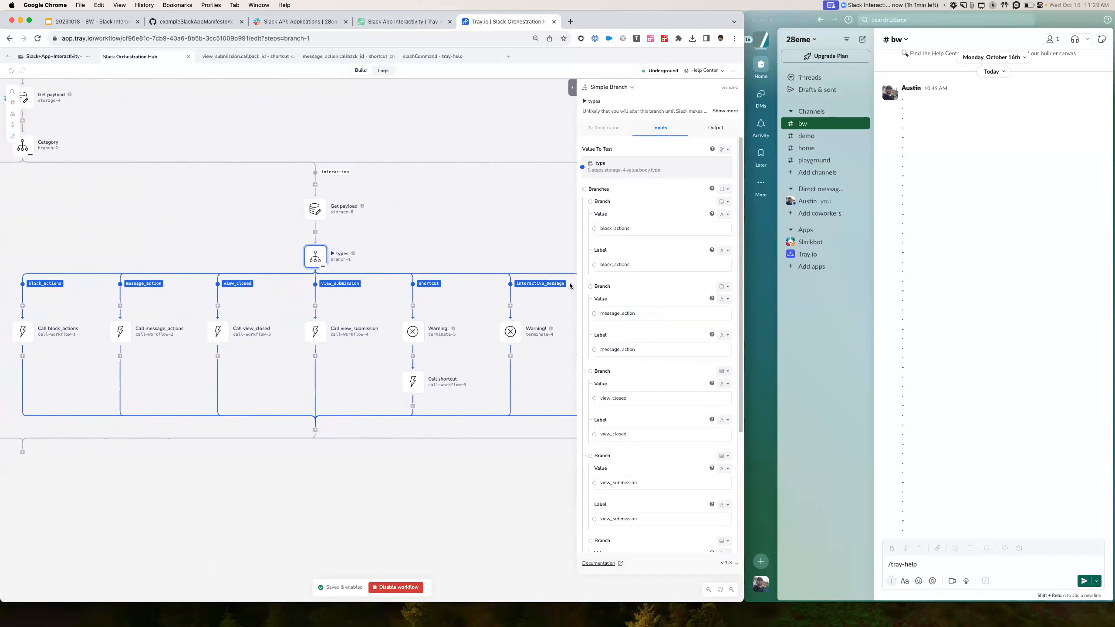
pyautogui.click(420, 330)
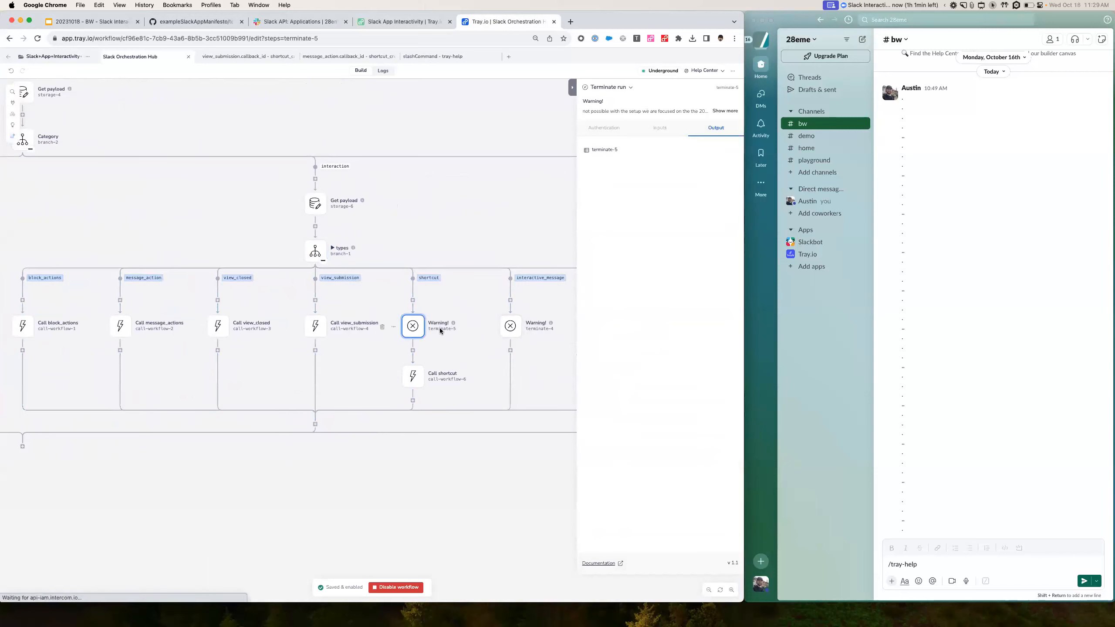
pyautogui.moveTo(454, 324)
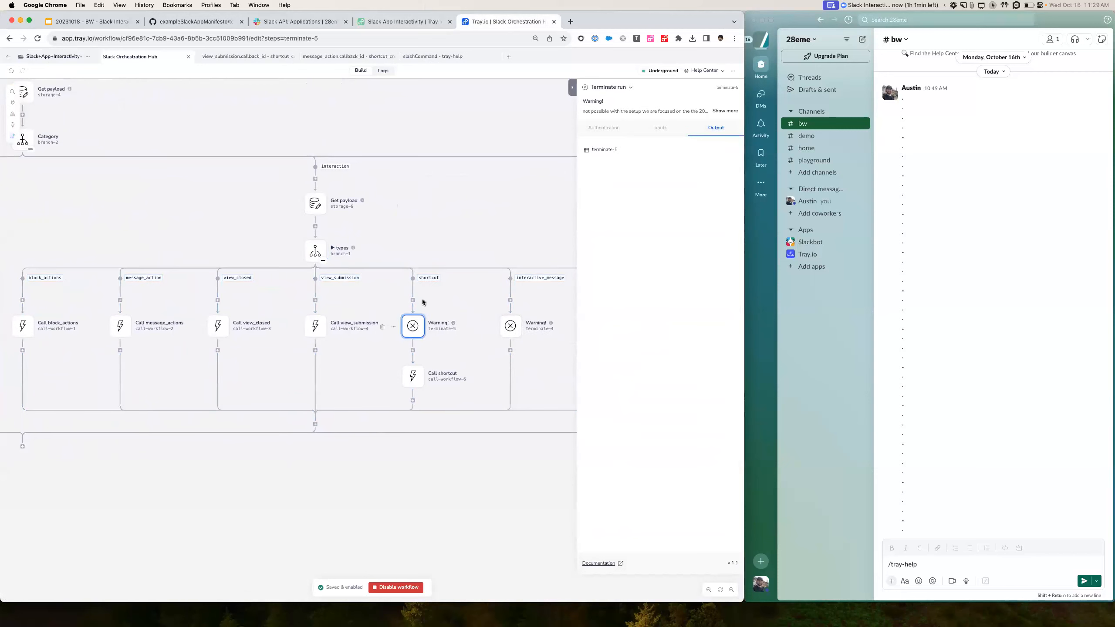
pyautogui.hscroll(5, 505, 318)
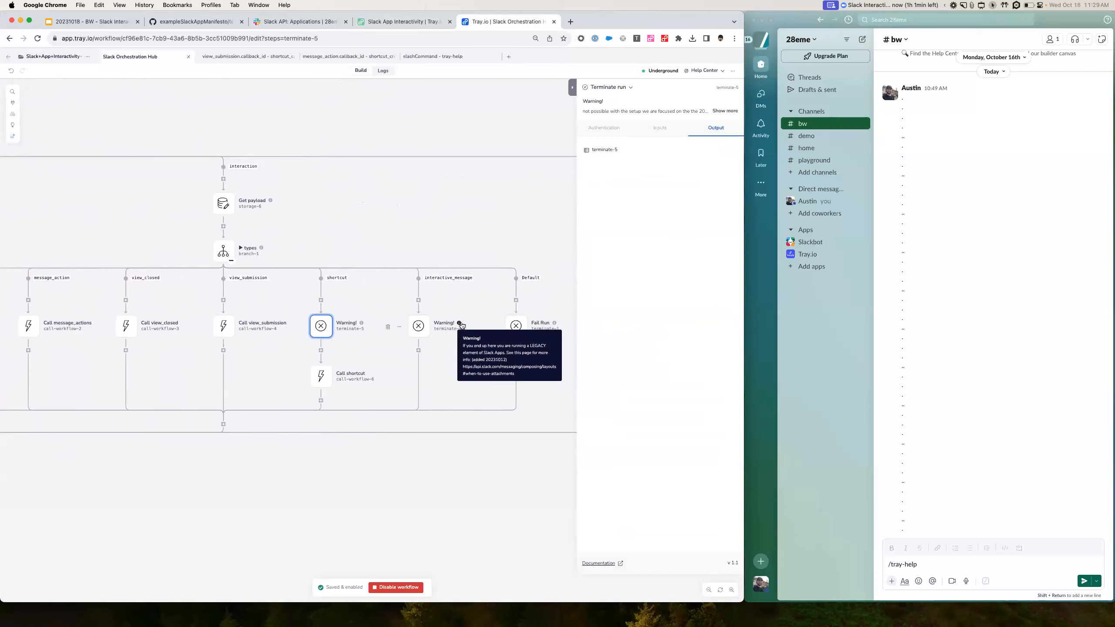
pyautogui.hscroll(-9, 341, 374)
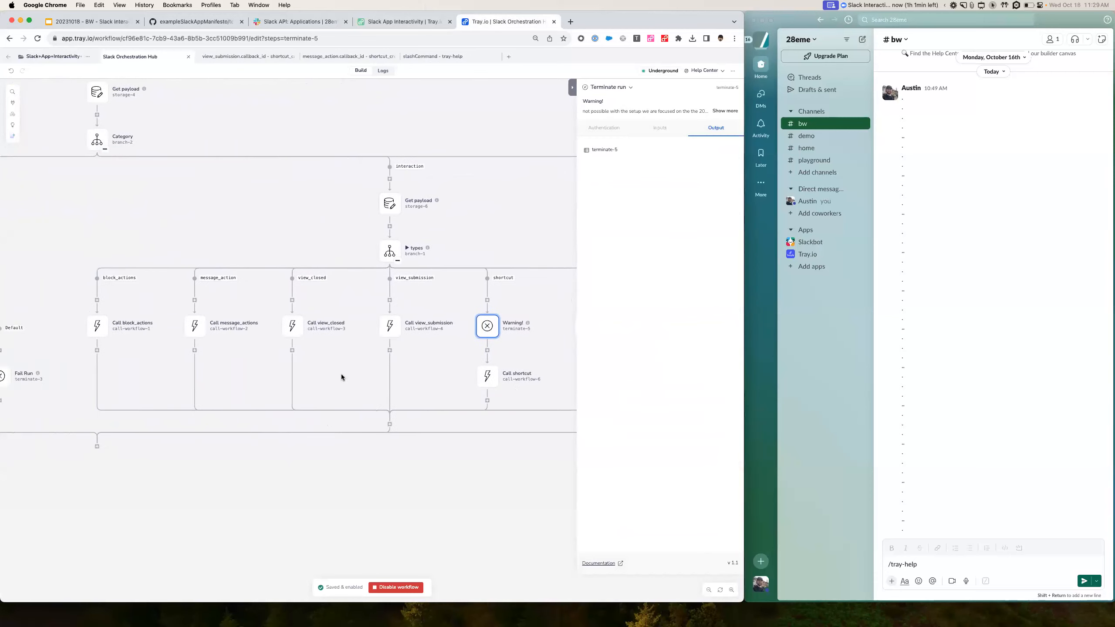
pyautogui.hscroll(-1, 342, 376)
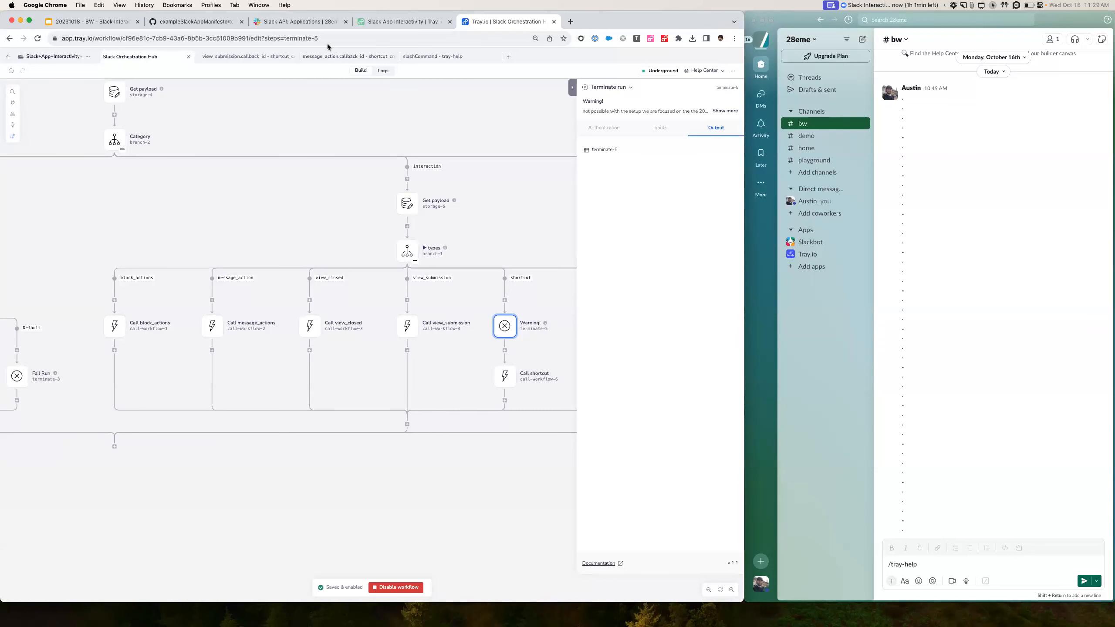
pyautogui.click(331, 58)
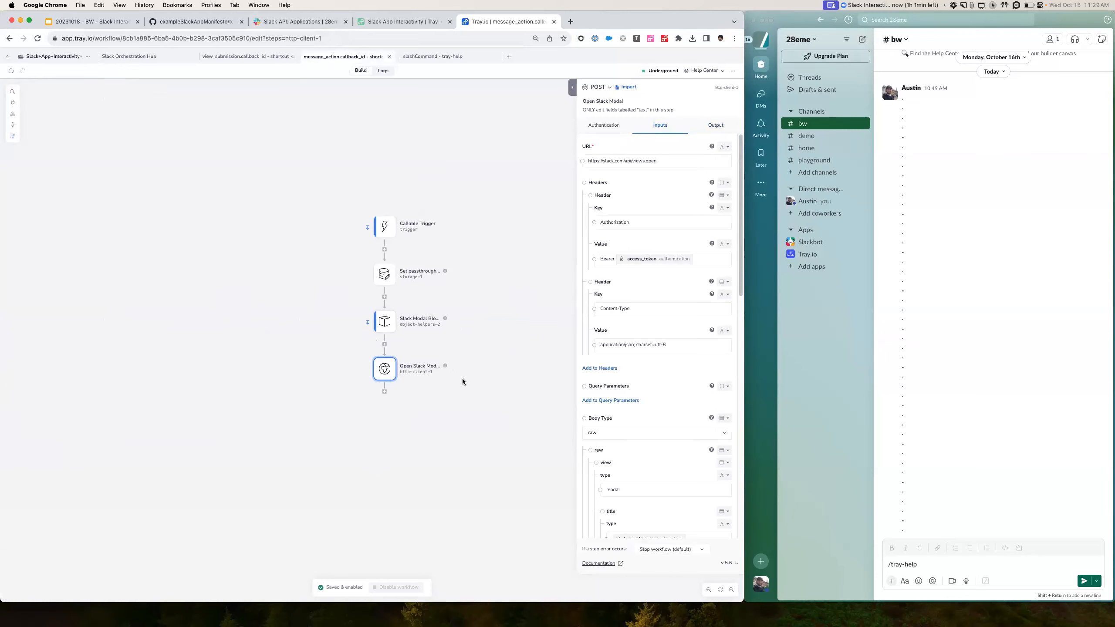
# - Inspect the Send Ephemeral Confirmation step replying 'Confirmed! Your ticket was created.'
pyautogui.click(446, 58)
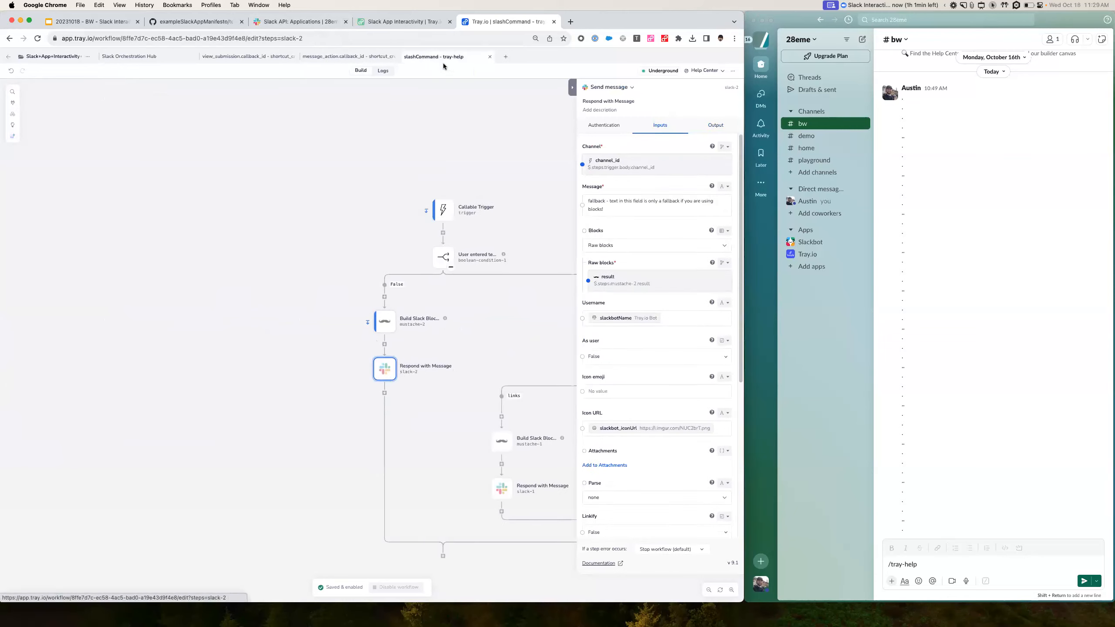
pyautogui.click(254, 60)
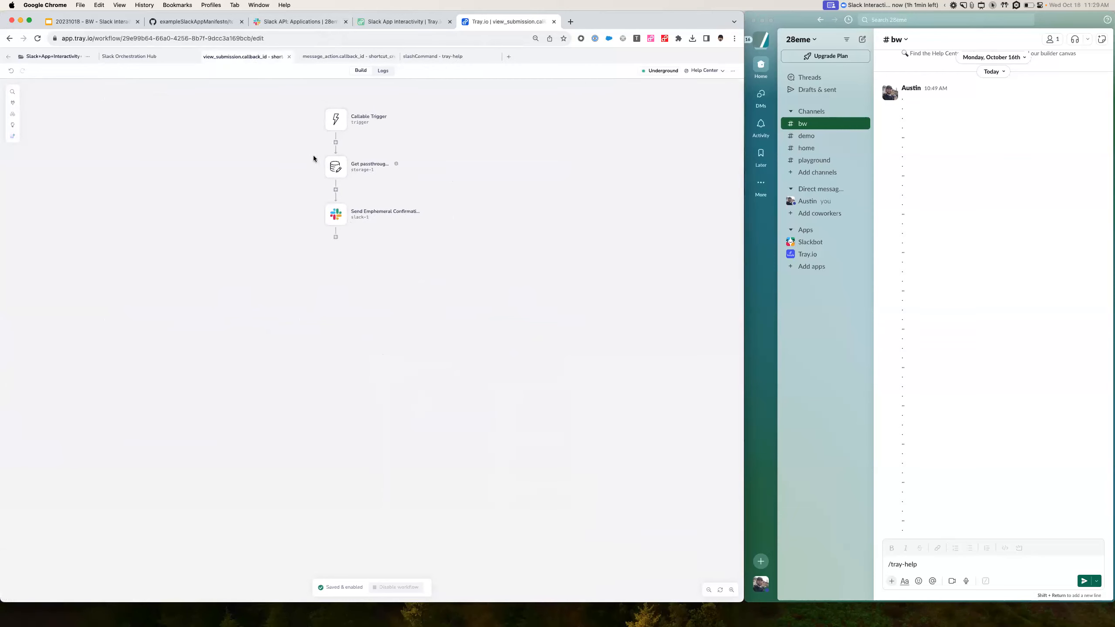
pyautogui.click(334, 214)
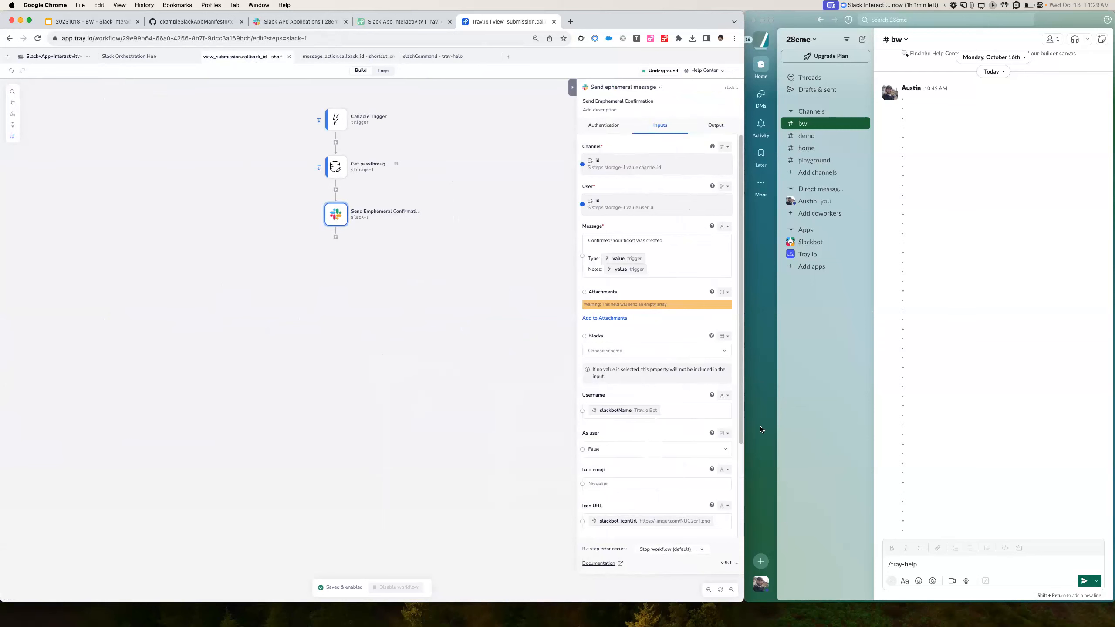
pyautogui.click(927, 564)
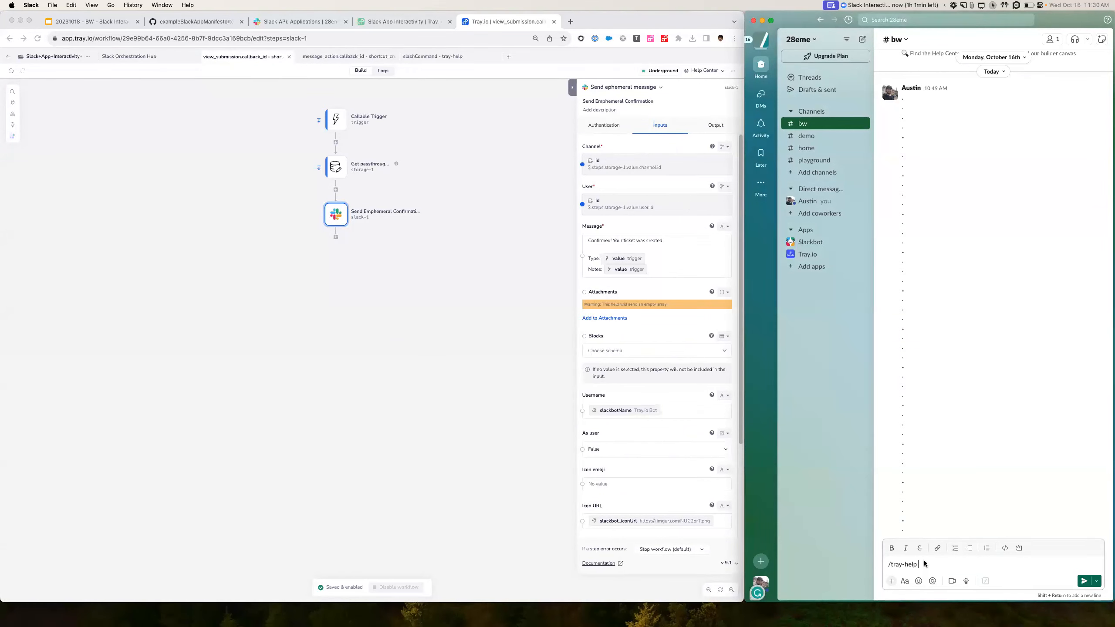
# - Send the /tray-help slash command in the #bw channel
pyautogui.press('BackSpace')
pyautogui.press('BackSpace')
pyautogui.press('BackSpace')
pyautogui.press('BackSpace')
pyautogui.press('BackSpace')
pyautogui.press('BackSpace')
pyautogui.press('BackSpace')
pyautogui.press('BackSpace')
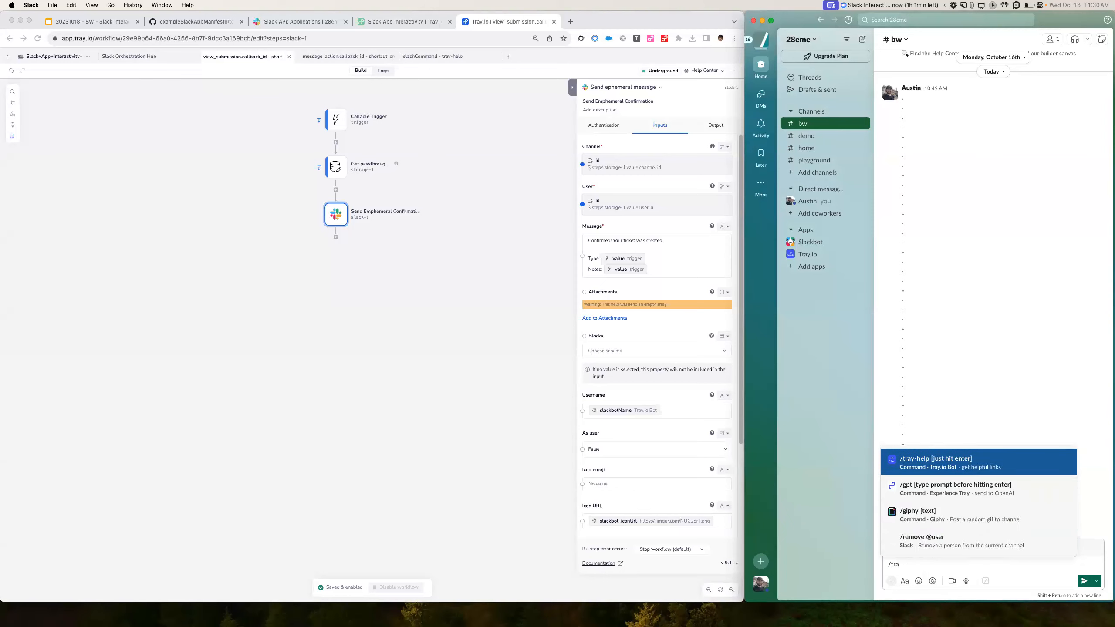
pyautogui.write('/')
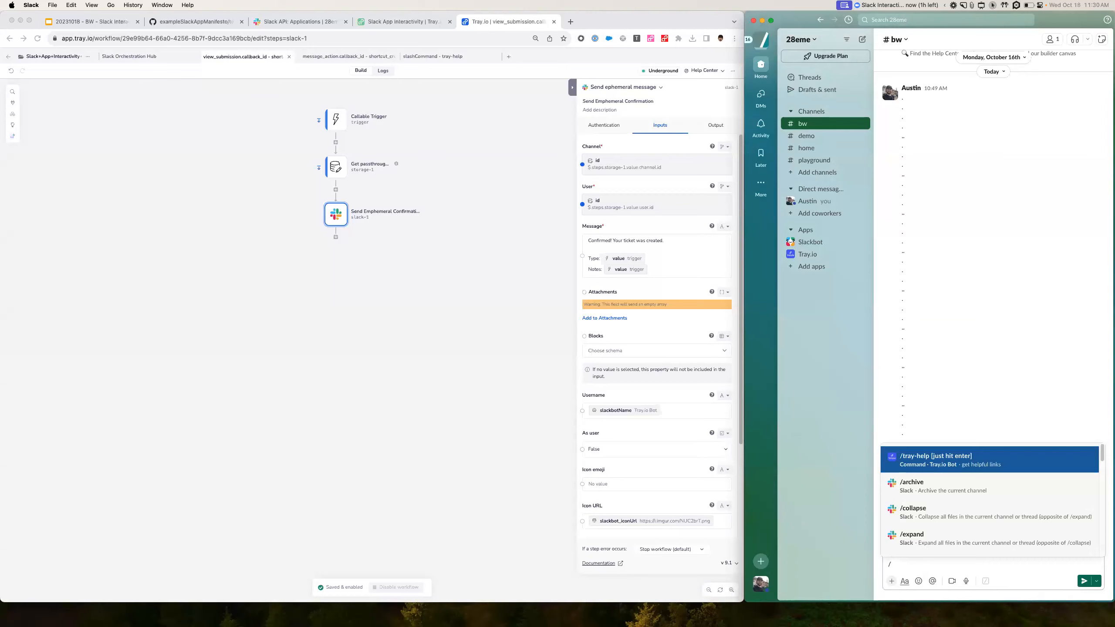
pyautogui.press('Return')
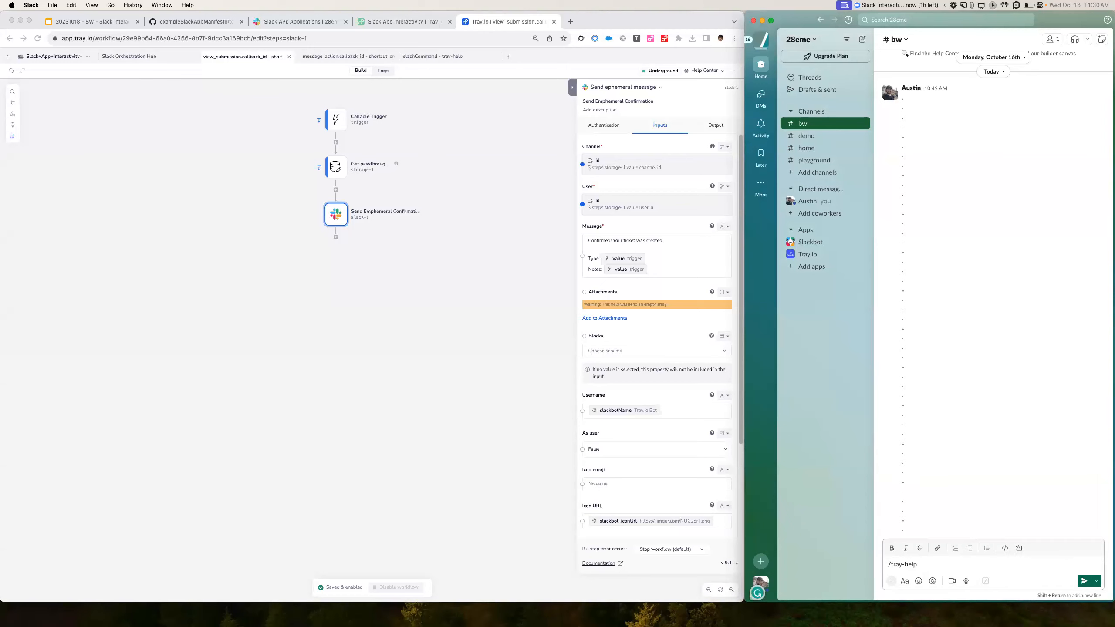
pyautogui.press('Return')
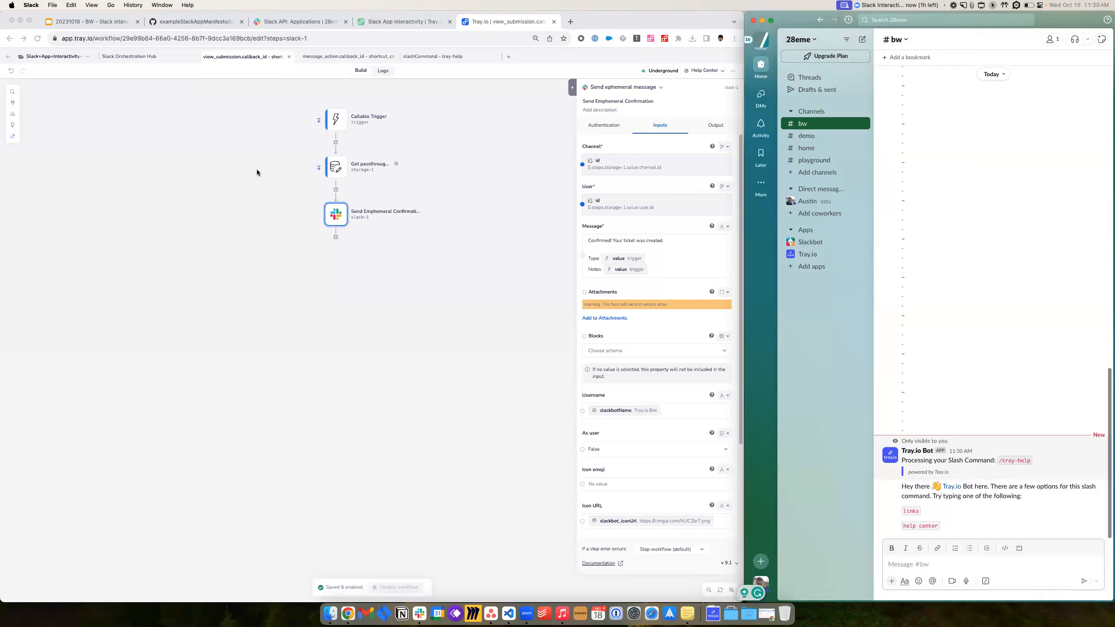
# - In the Slack Orchestration Hub run logs, check the Category output and Send Ephemeral Message step
pyautogui.click(129, 56)
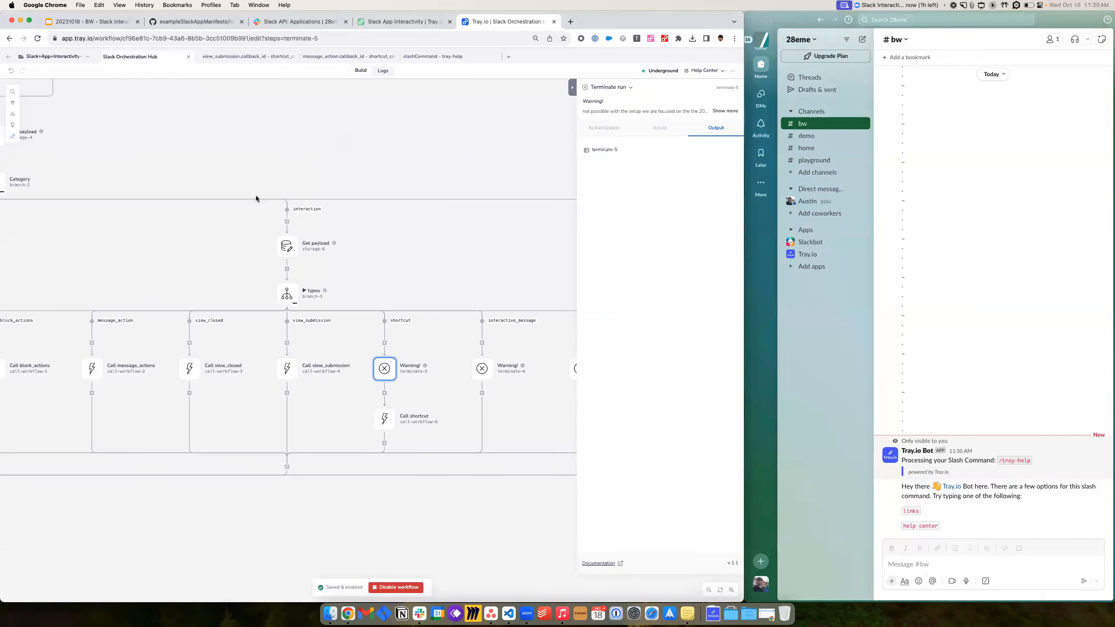
pyautogui.scroll(10, 256, 196)
pyautogui.hscroll(-10, 274, 184)
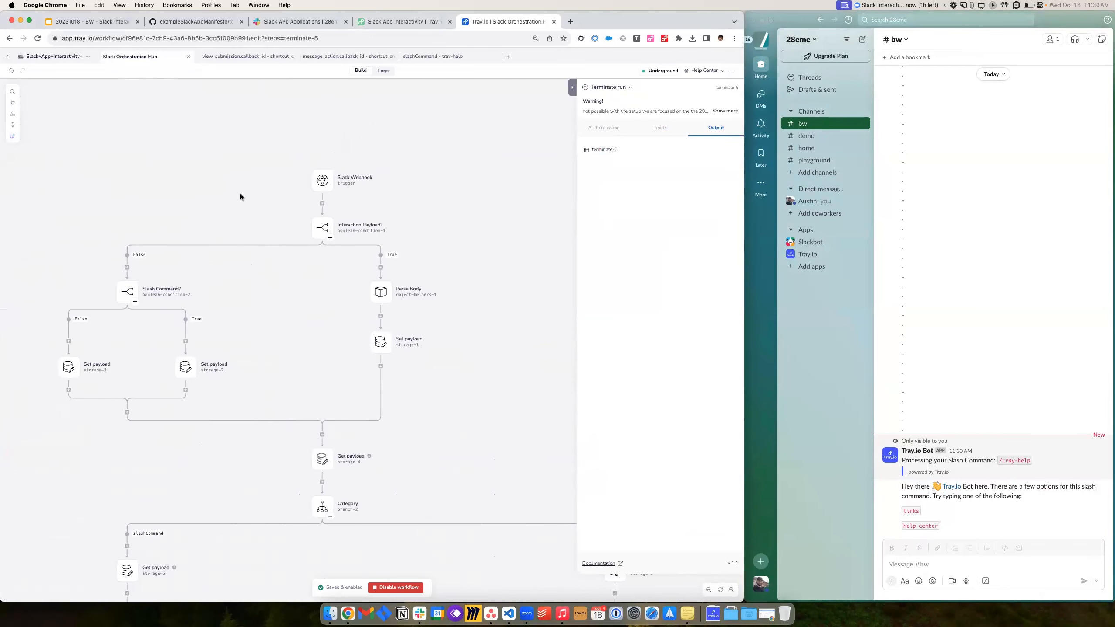
pyautogui.click(383, 70)
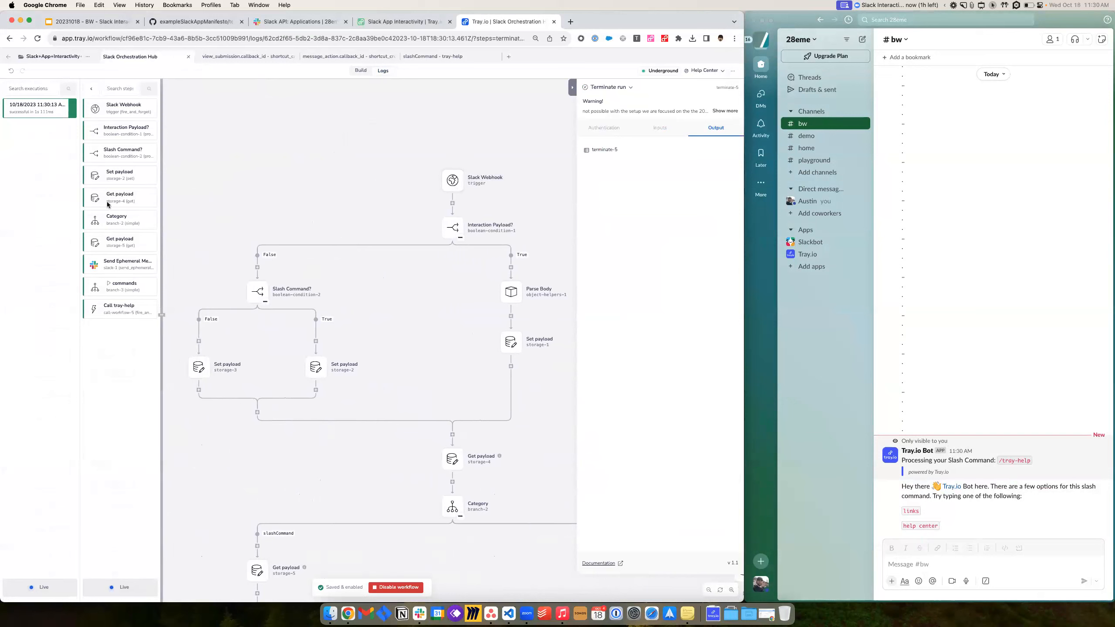
pyautogui.click(109, 224)
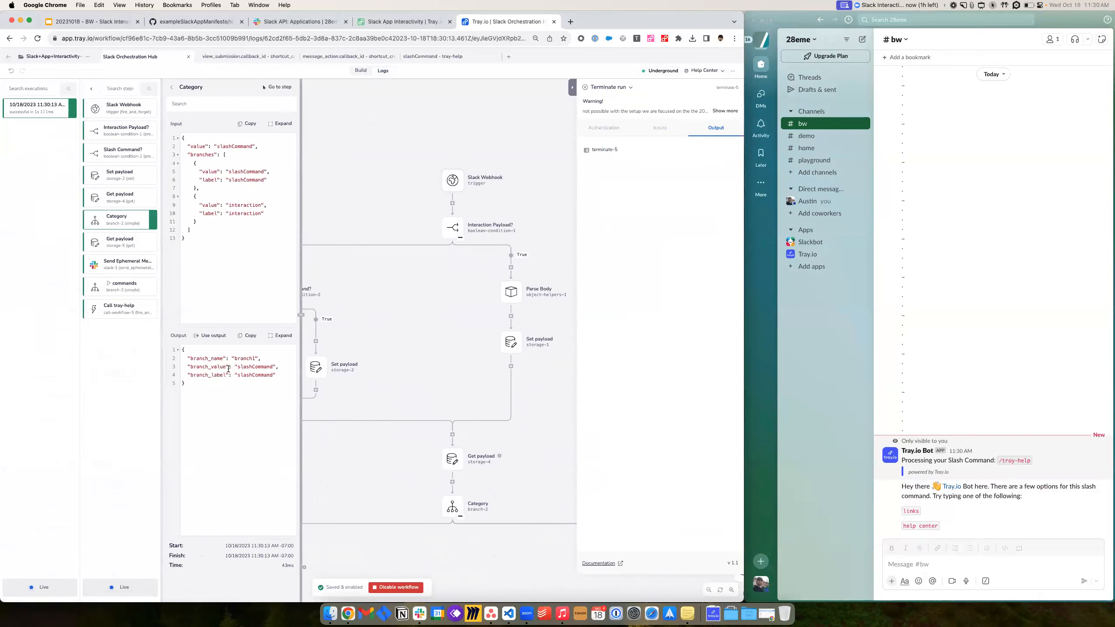
pyautogui.moveTo(230, 366); pyautogui.dragTo(287, 384)
pyautogui.click(136, 259)
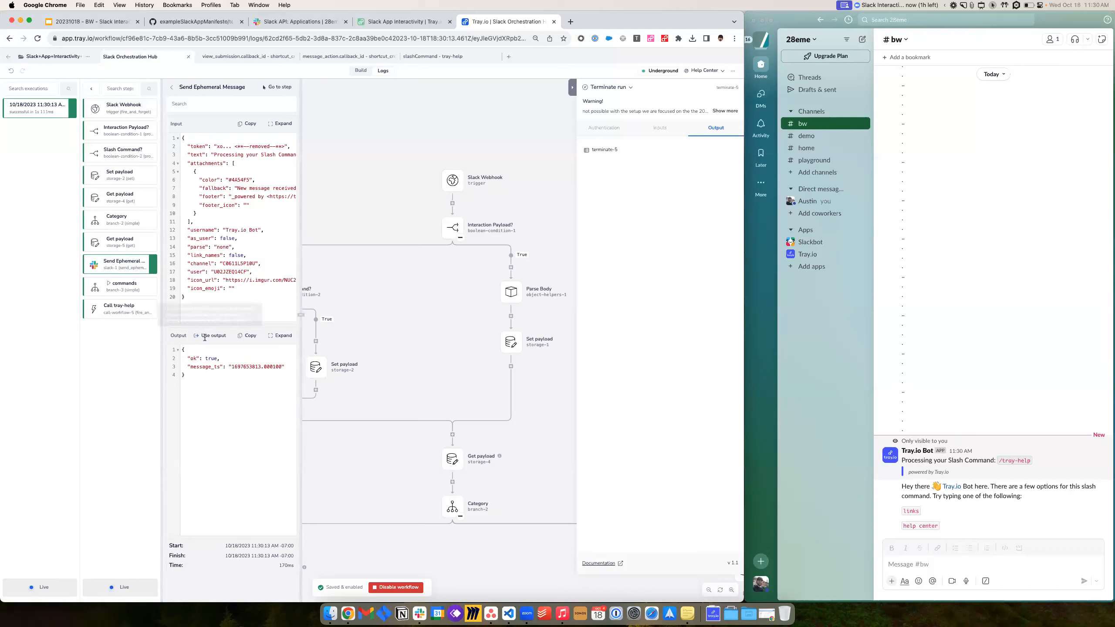
# - Compare the bot reply with the commands and Call tray-help logs, resetting zoom to 100%
pyautogui.click(1032, 461)
pyautogui.moveTo(1033, 460); pyautogui.dragTo(901, 462)
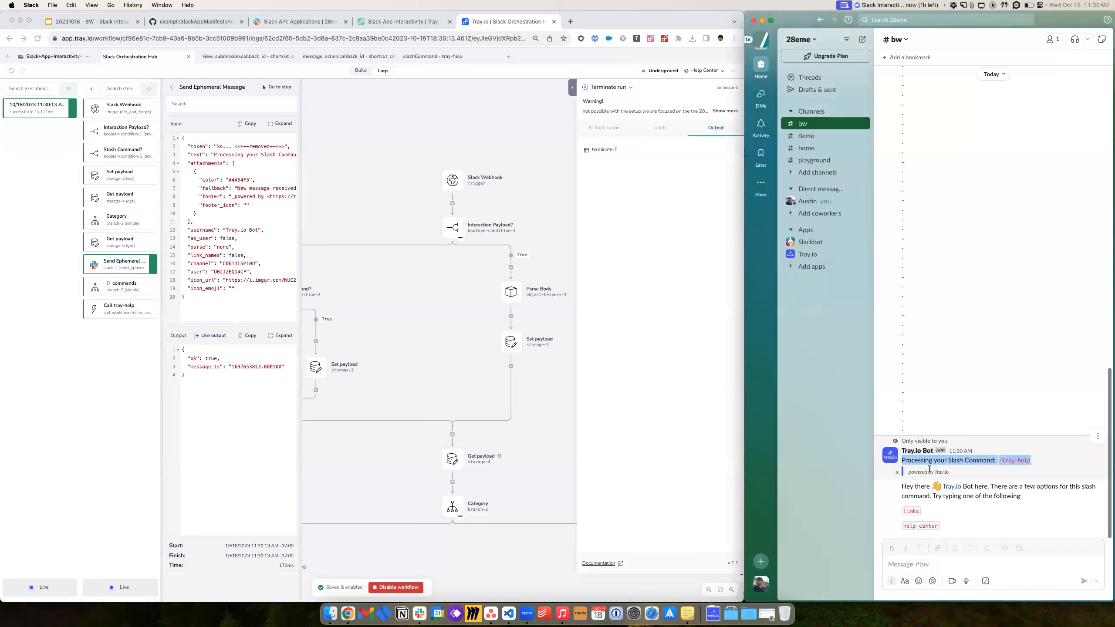
pyautogui.click(911, 488)
pyautogui.scroll(-1, 439, 396)
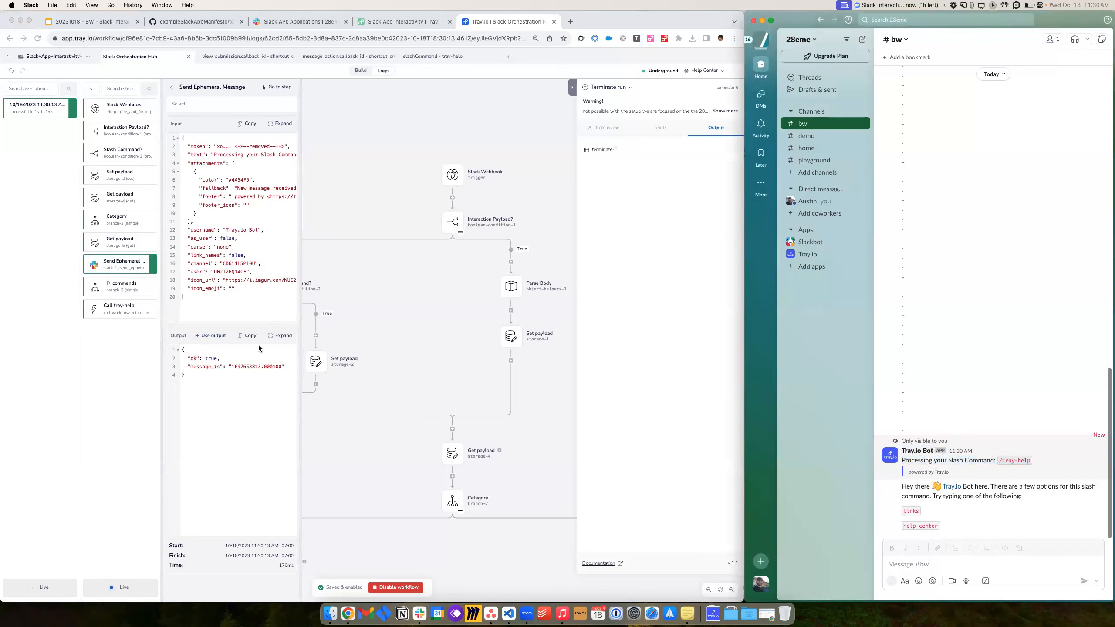
pyautogui.click(115, 292)
pyautogui.click(116, 289)
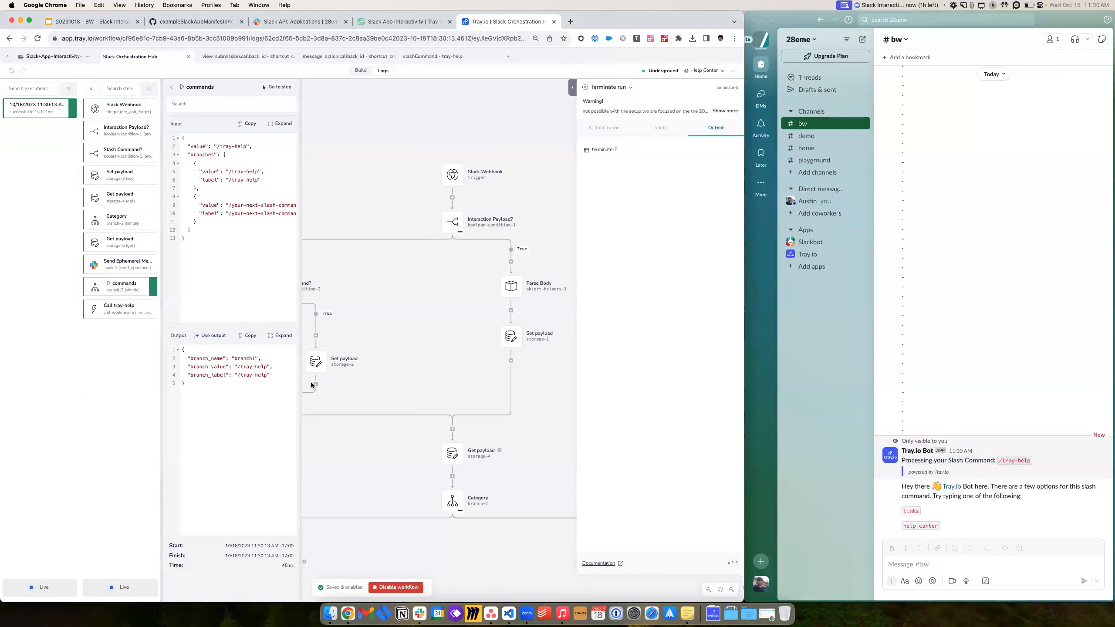
pyautogui.click(116, 316)
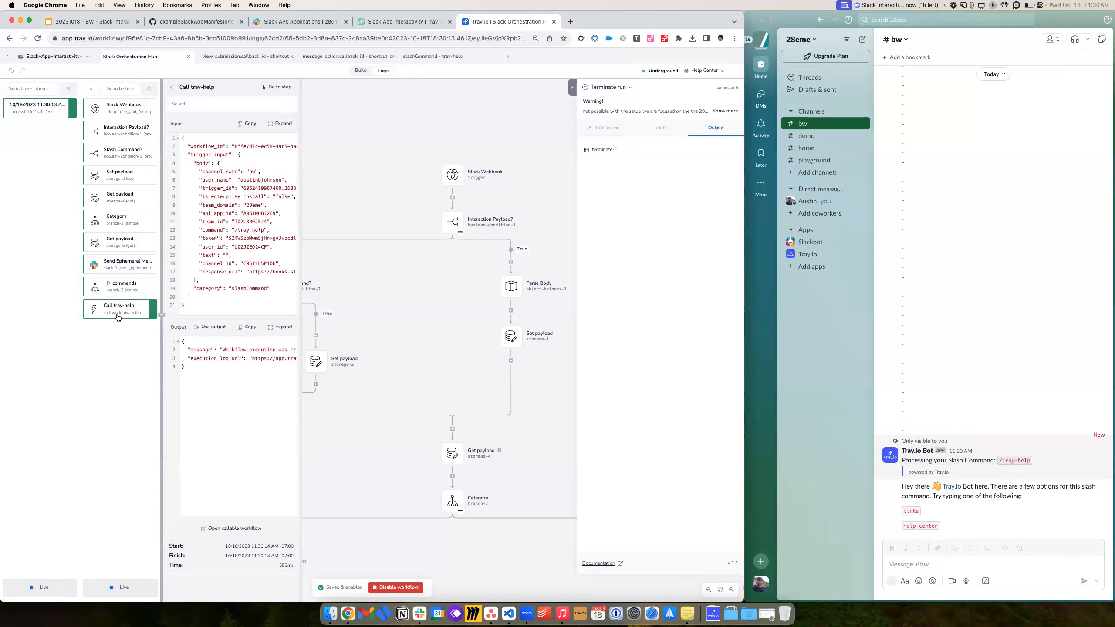
pyautogui.click(536, 38)
pyautogui.click(550, 55)
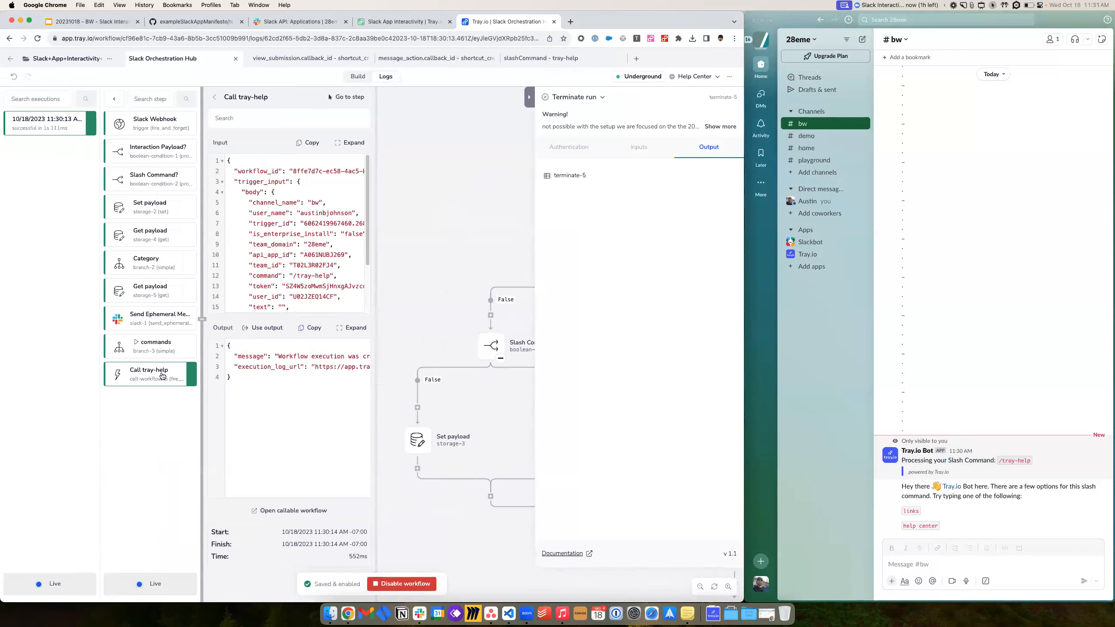
pyautogui.click(268, 511)
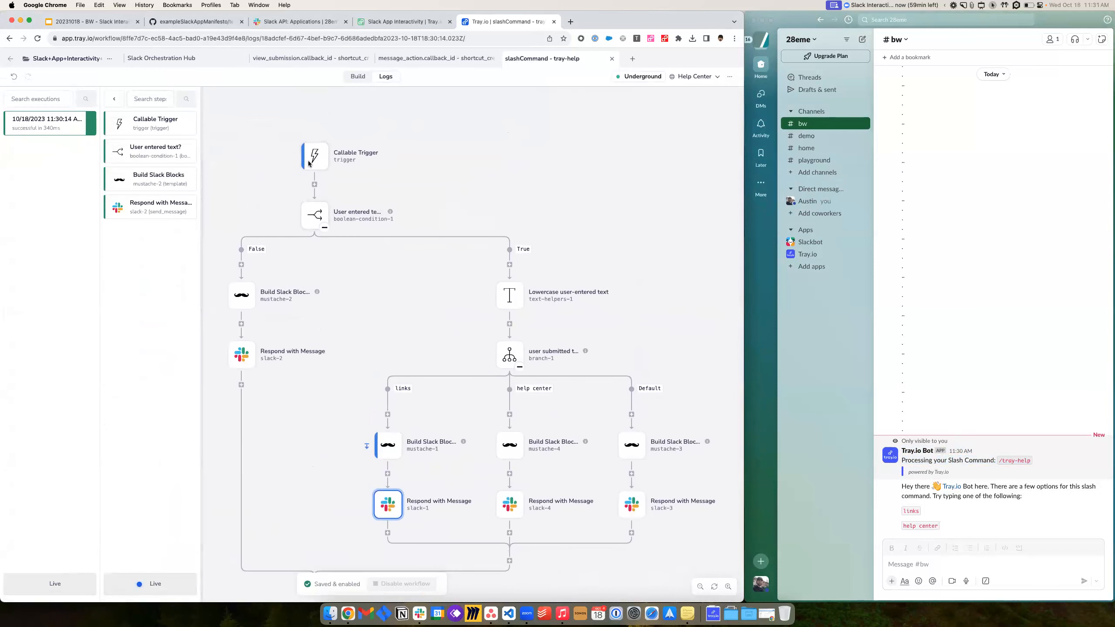
# - Check the User entered text? result and the False-branch Build Slack Blocks template
pyautogui.click(154, 151)
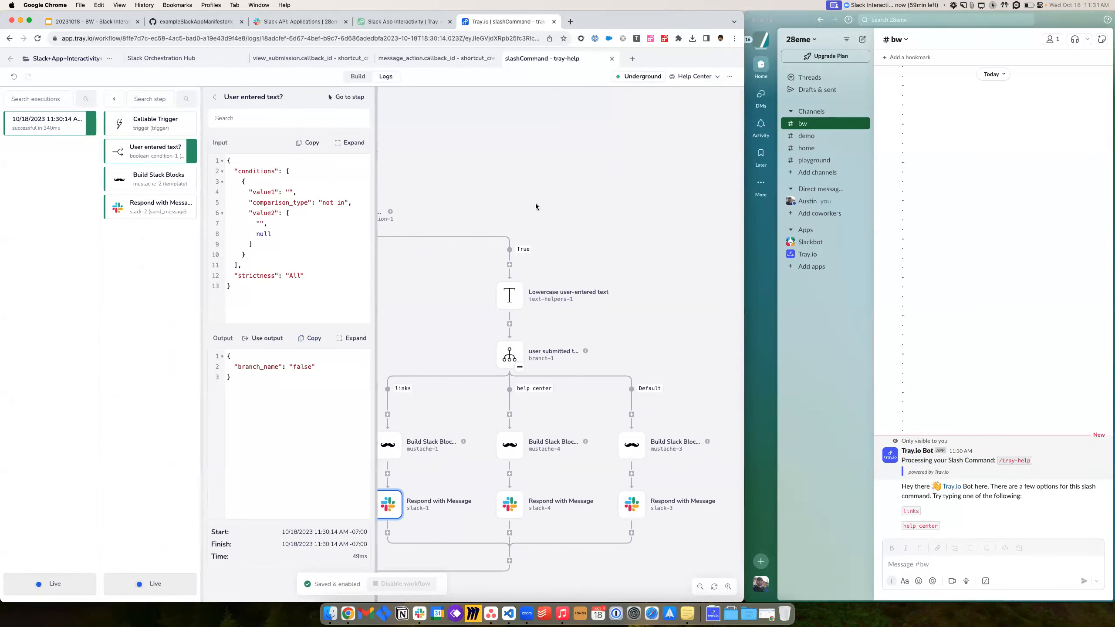
pyautogui.hscroll(-5, 519, 195)
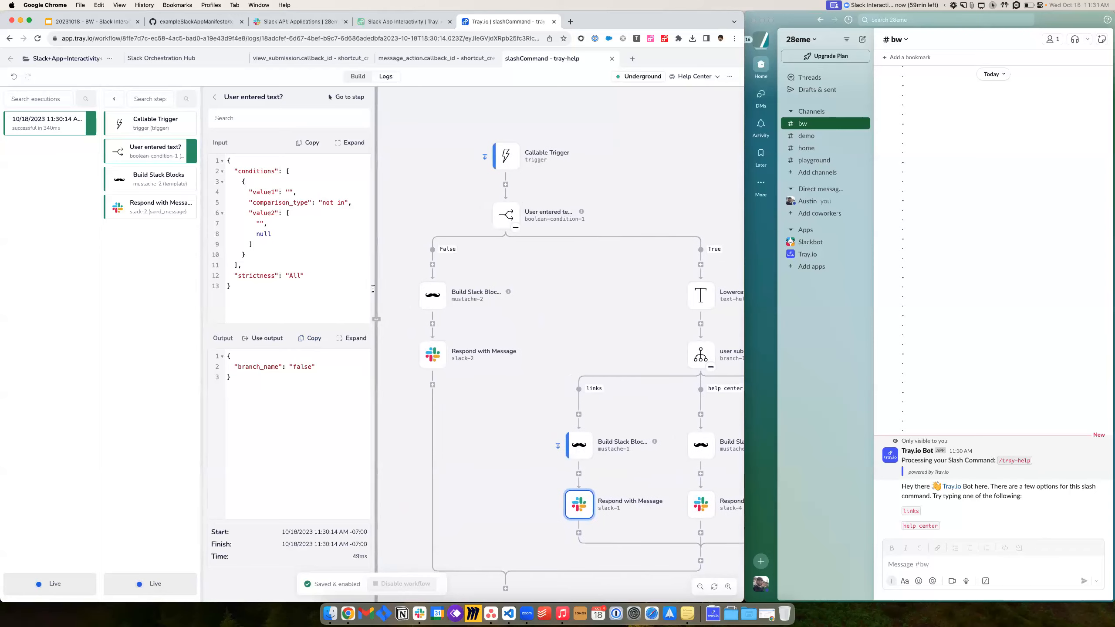
pyautogui.scroll(1, 496, 310)
pyautogui.click(430, 302)
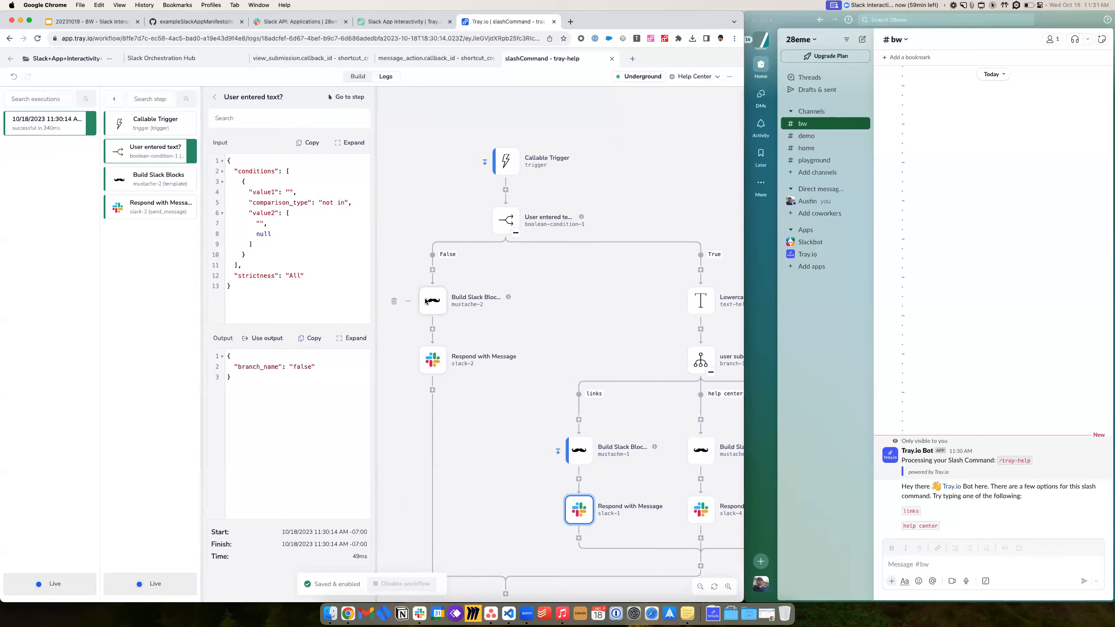
pyautogui.moveTo(643, 344); pyautogui.dragTo(615, 291)
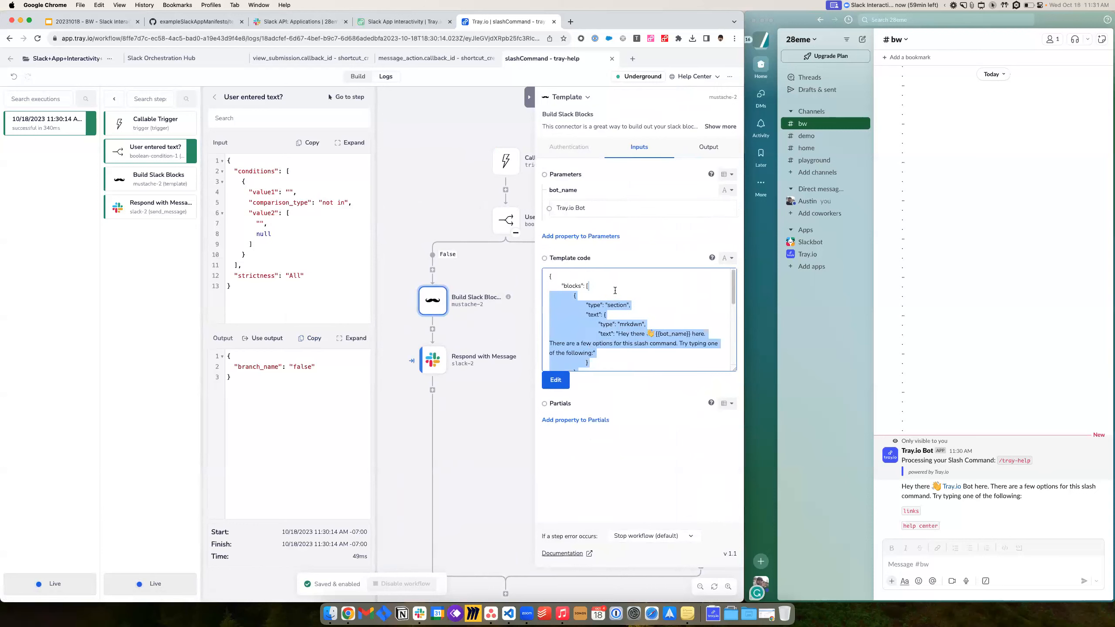
pyautogui.scroll(-5, 614, 317)
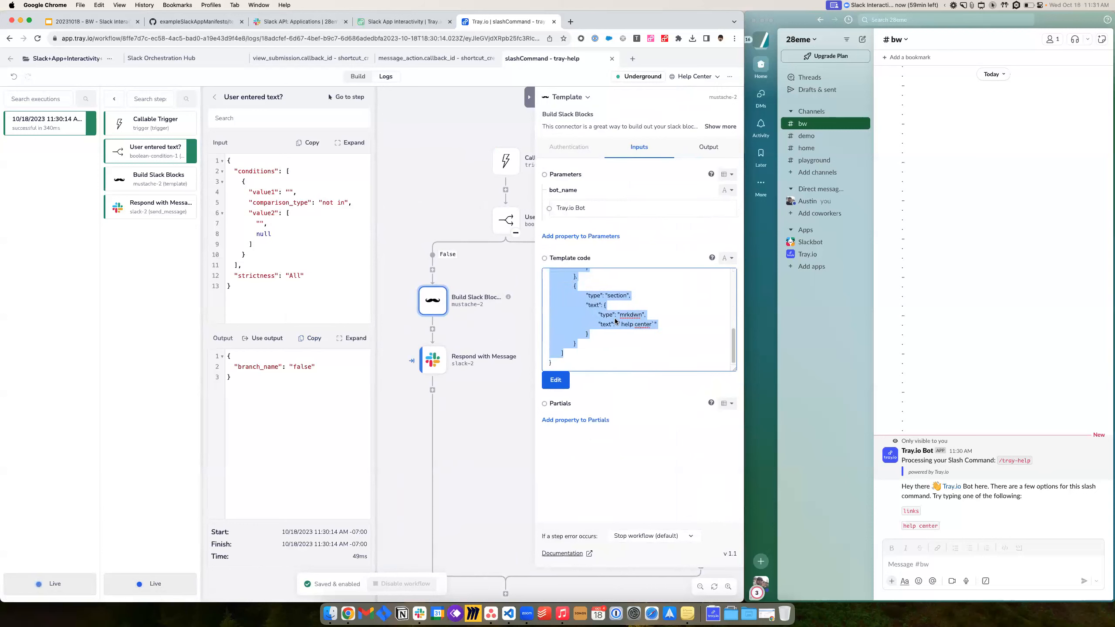
# - Review the False-branch Respond with Message settings, then return to the workflow editor
pyautogui.click(424, 372)
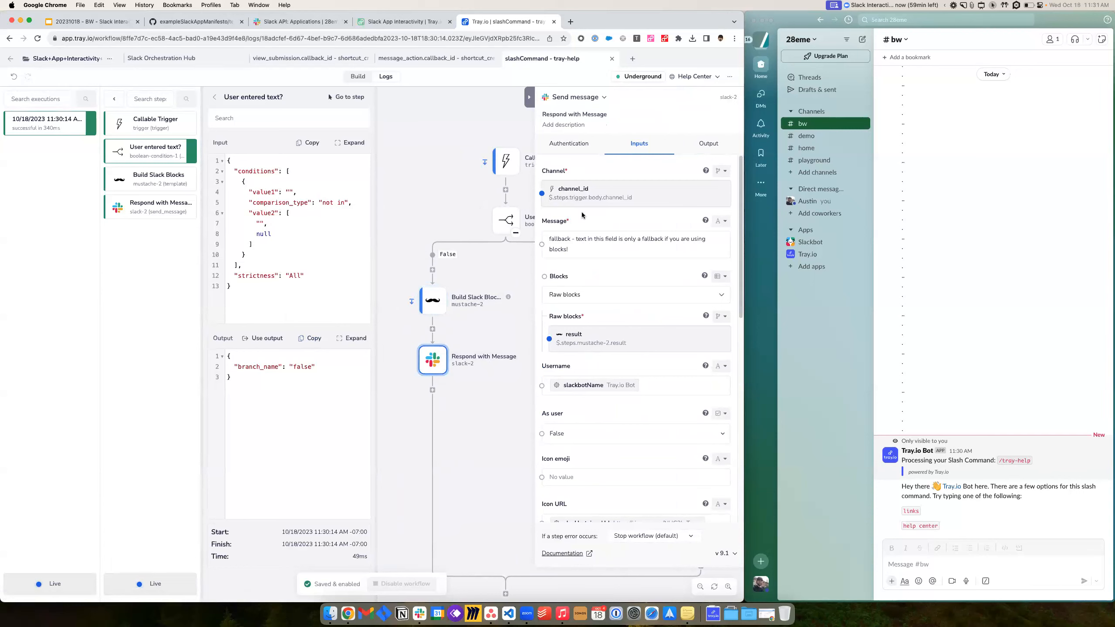
pyautogui.hscroll(5, 439, 401)
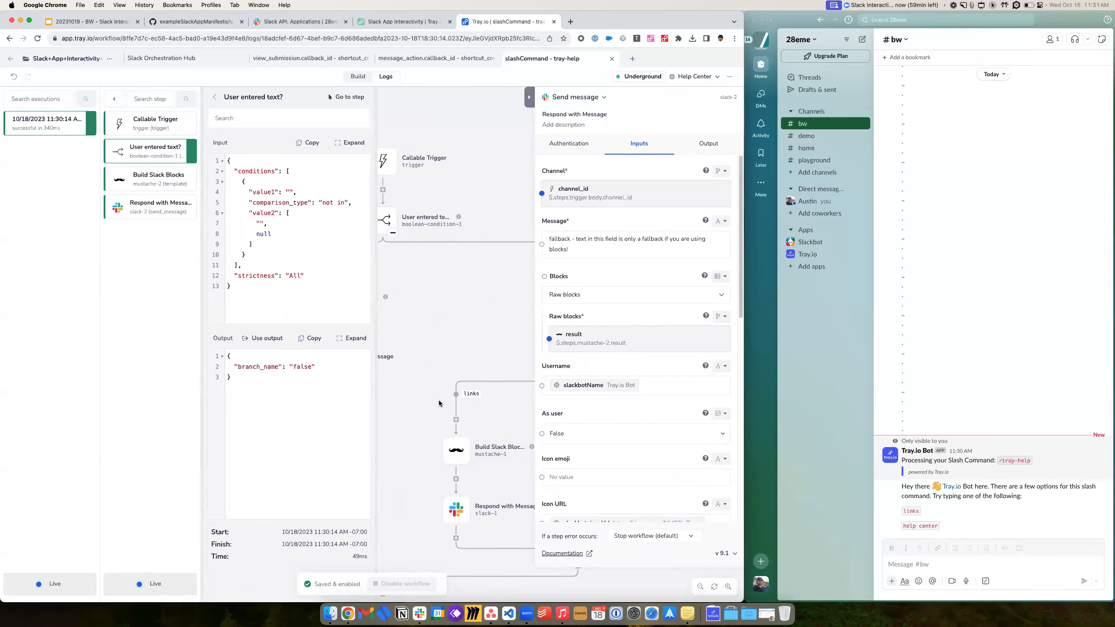
pyautogui.moveTo(439, 298)
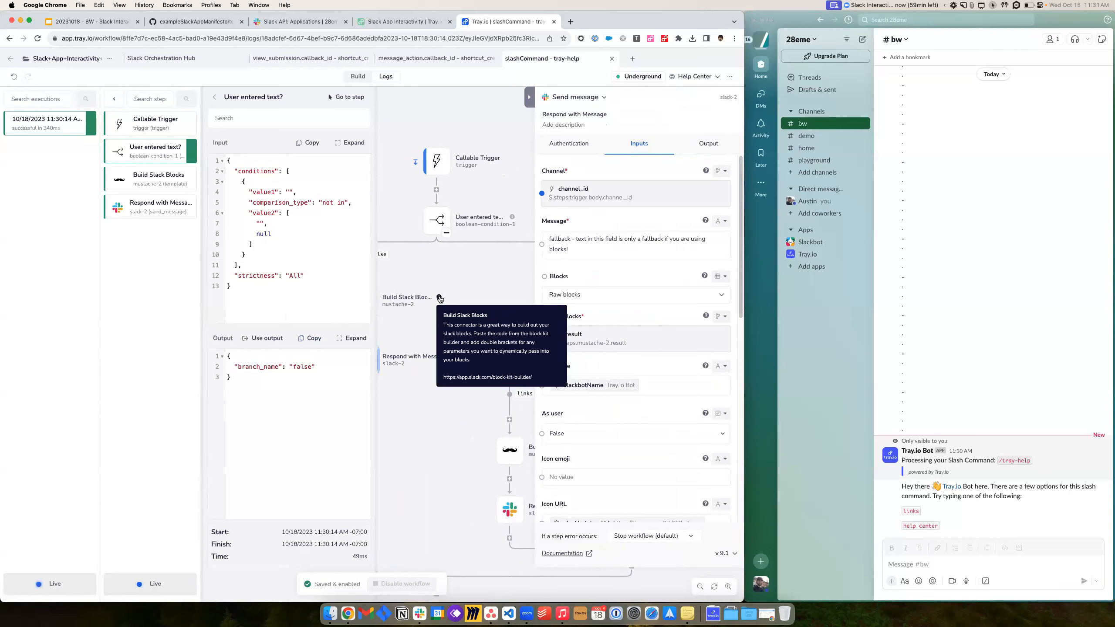
pyautogui.hscroll(7, 468, 308)
pyautogui.hscroll(-5, 471, 309)
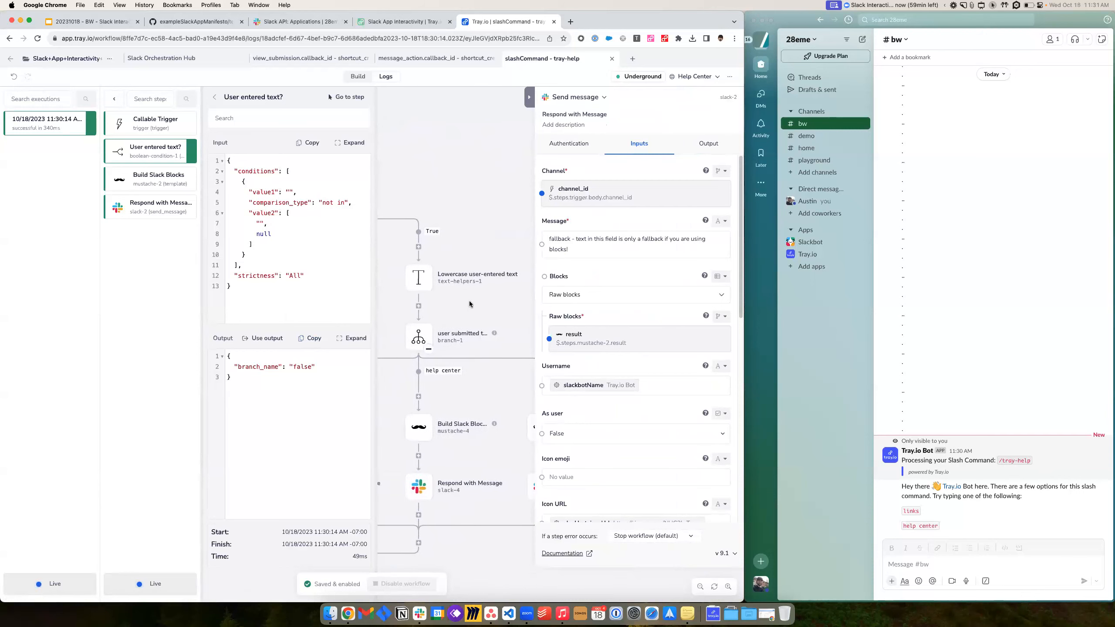
pyautogui.hscroll(-3, 469, 305)
pyautogui.click(357, 76)
pyautogui.hscroll(5, 439, 320)
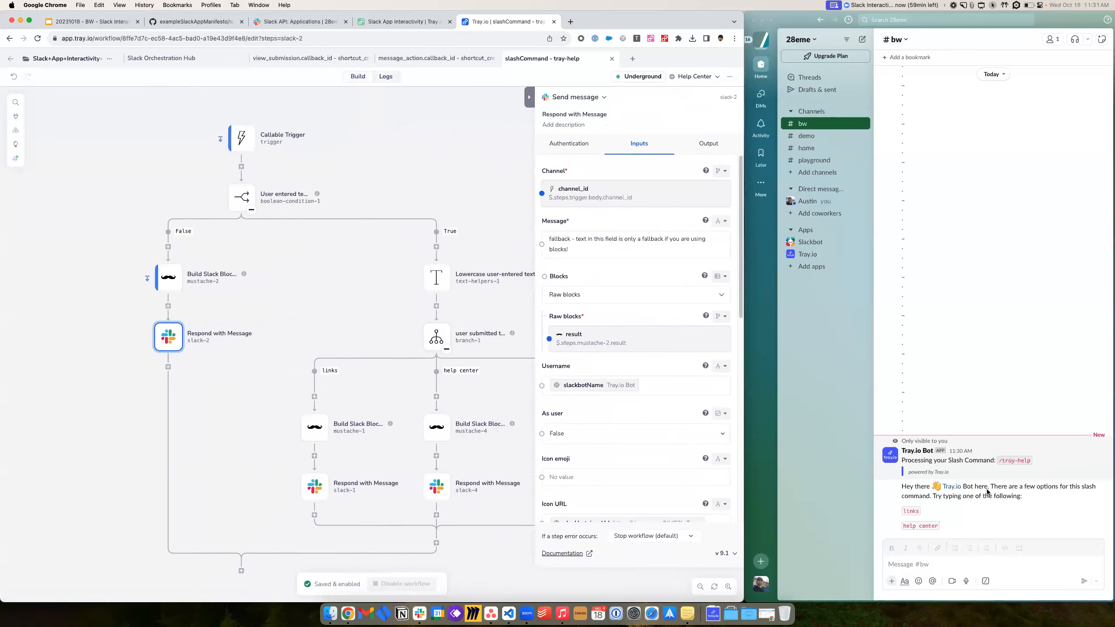
# - Send '/tray-help link' in #bw, then open the newest execution's logs in Tray.io
pyautogui.click(977, 506)
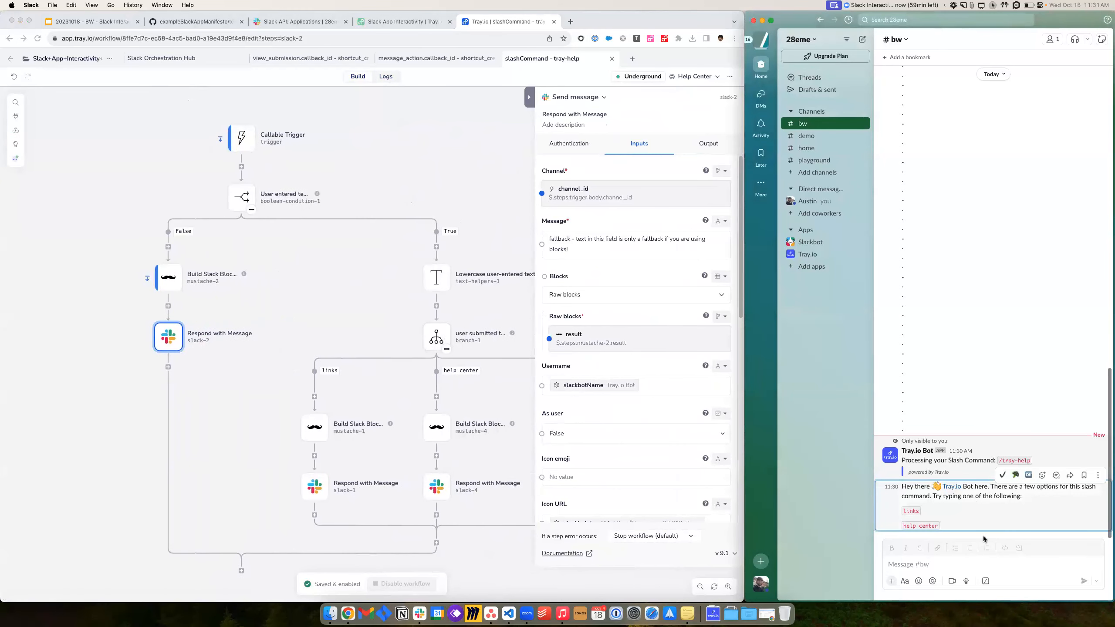
pyautogui.click(969, 562)
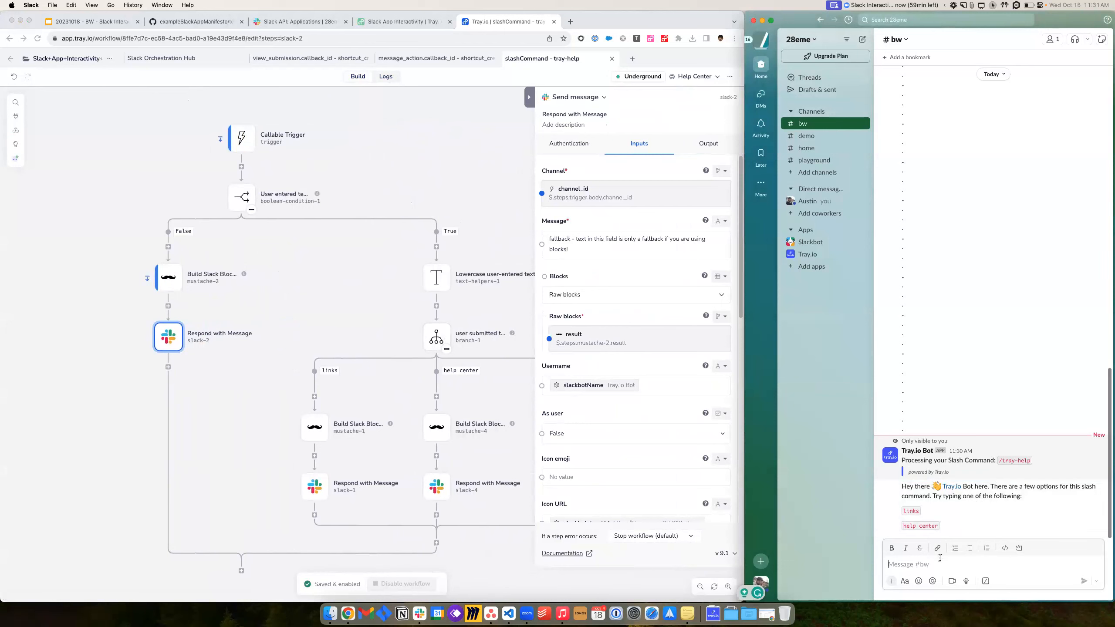
pyautogui.write('/')
pyautogui.press('Return')
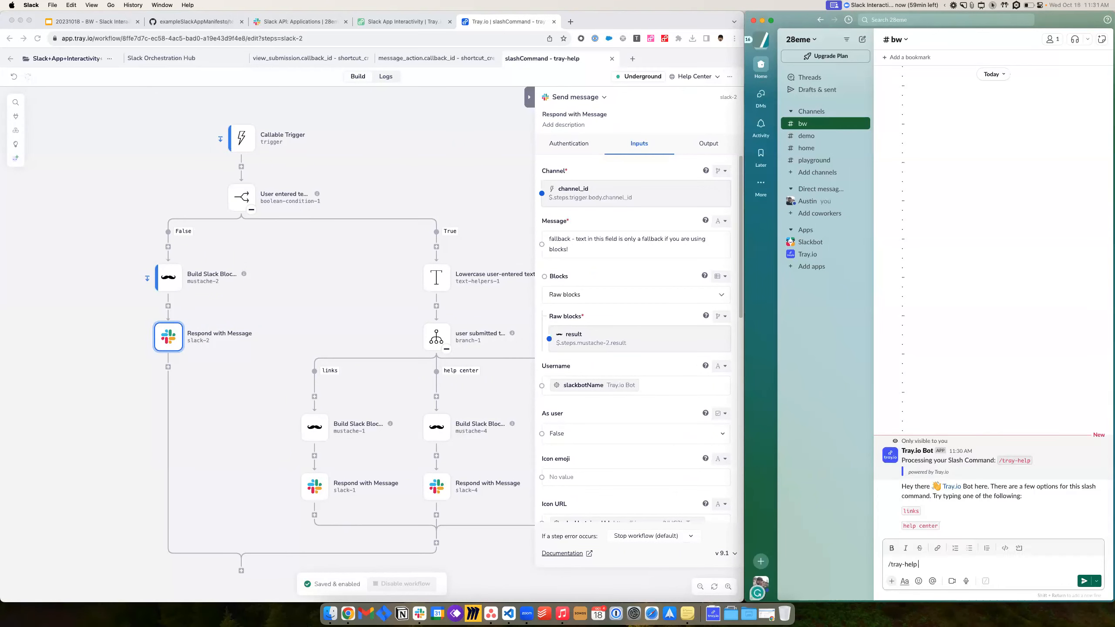
pyautogui.write('link')
pyautogui.press('Return')
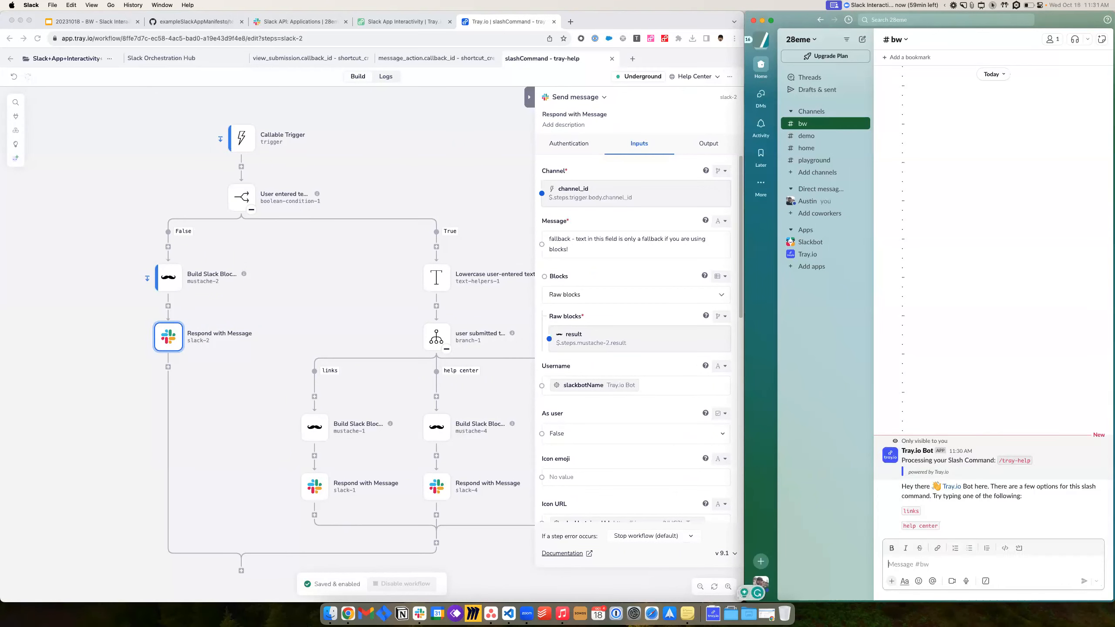
pyautogui.click(386, 76)
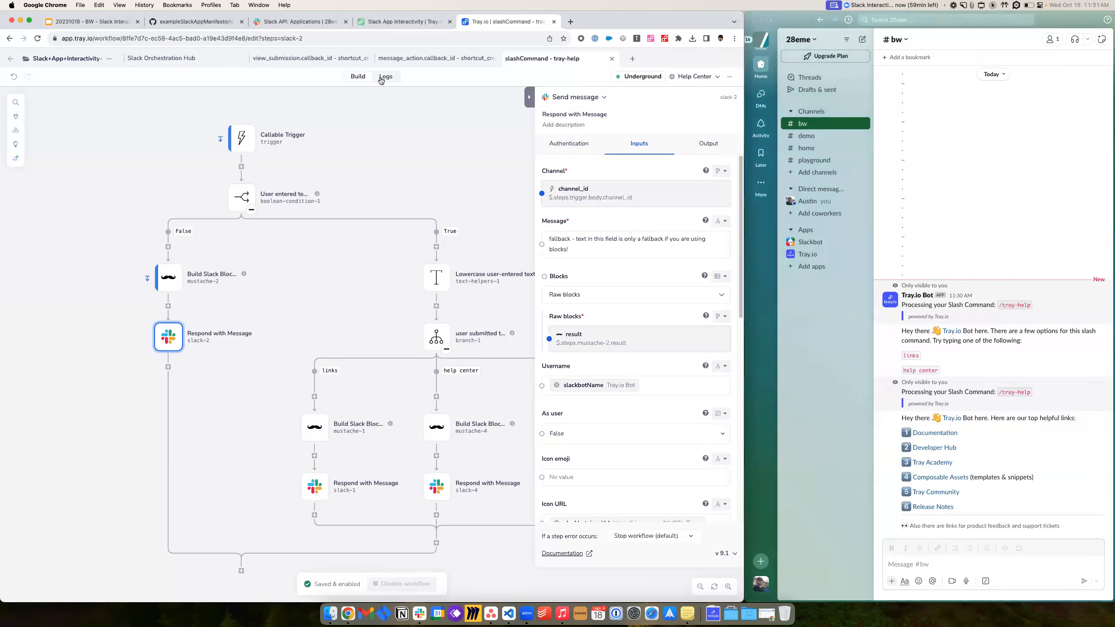
pyautogui.click(24, 124)
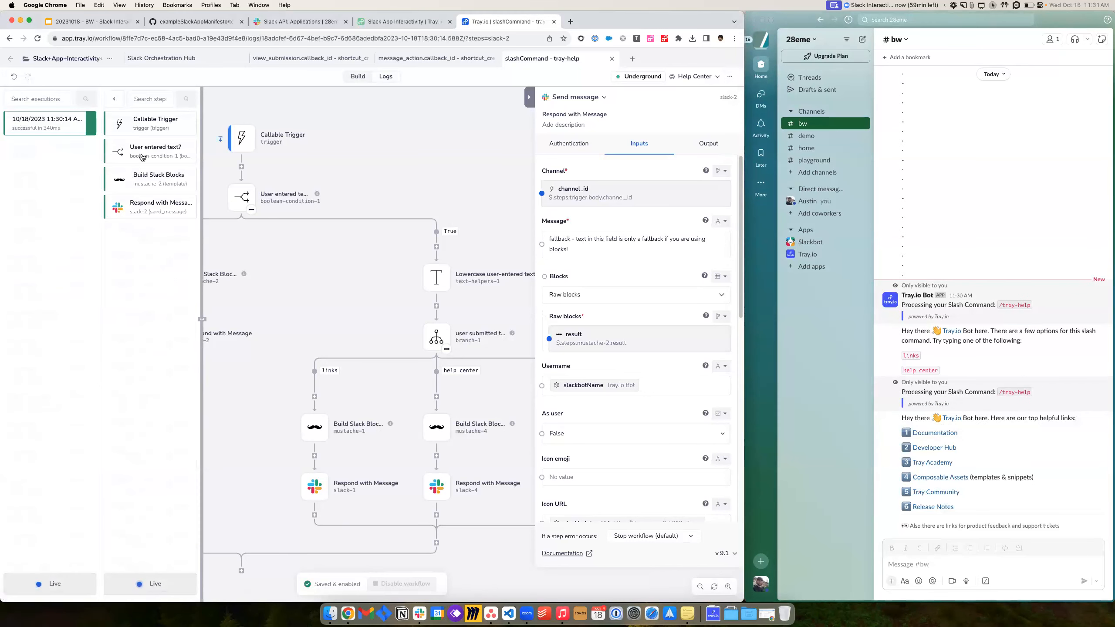
# - Check that the newest run's User entered text? step went True for 'links', then return to Build
pyautogui.click(143, 155)
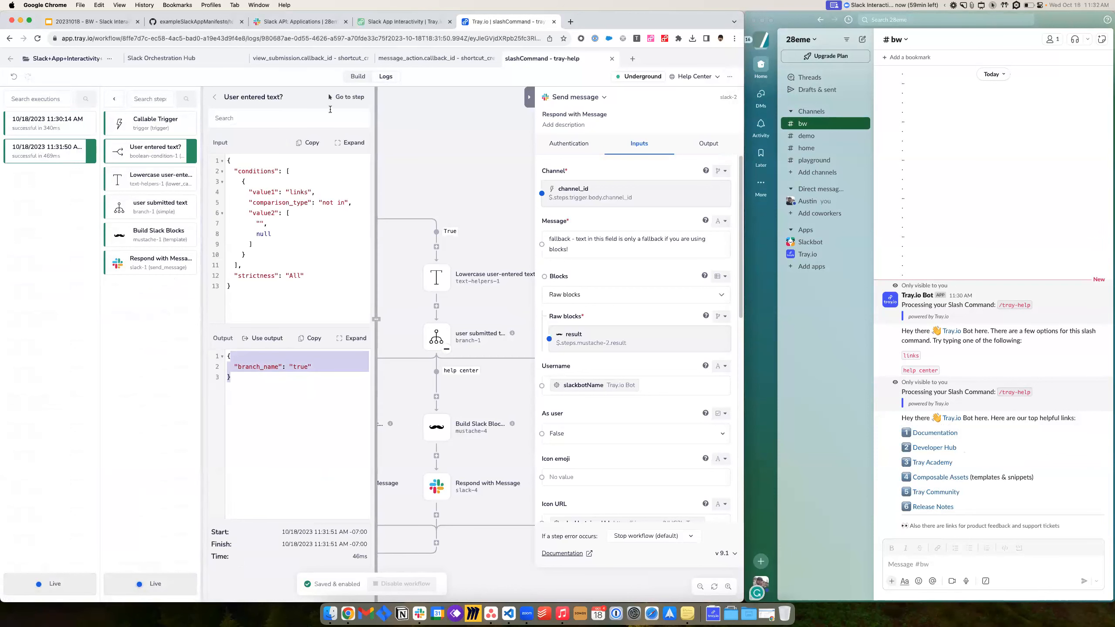
pyautogui.click(343, 77)
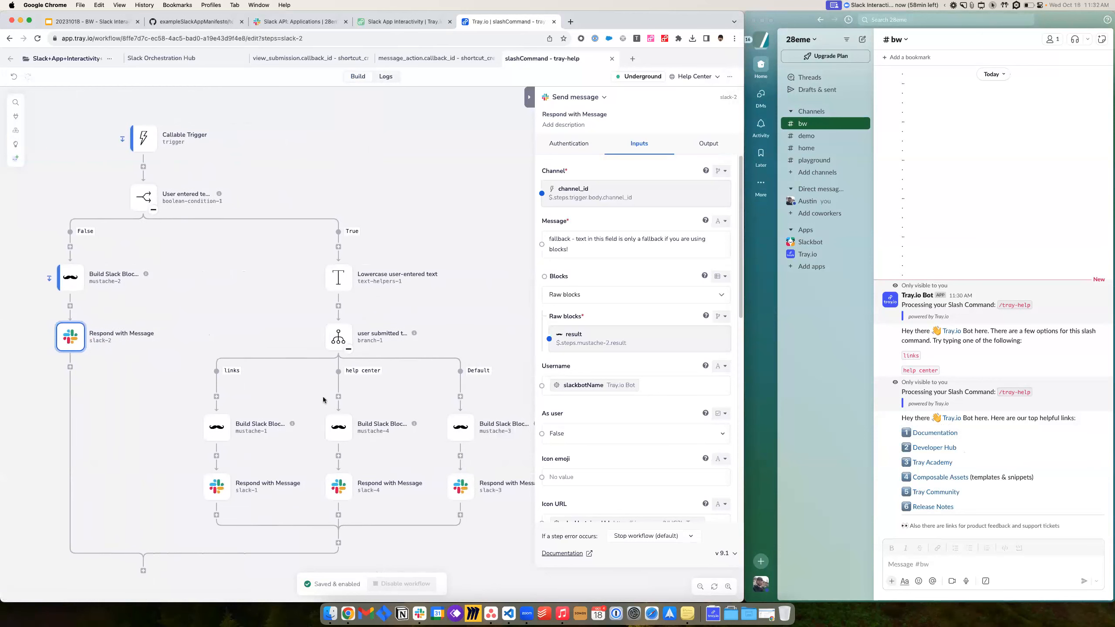
# - Inspect the Lowercase user-entered text step, the user-submitted-text branch and the default reply step settings
pyautogui.click(337, 288)
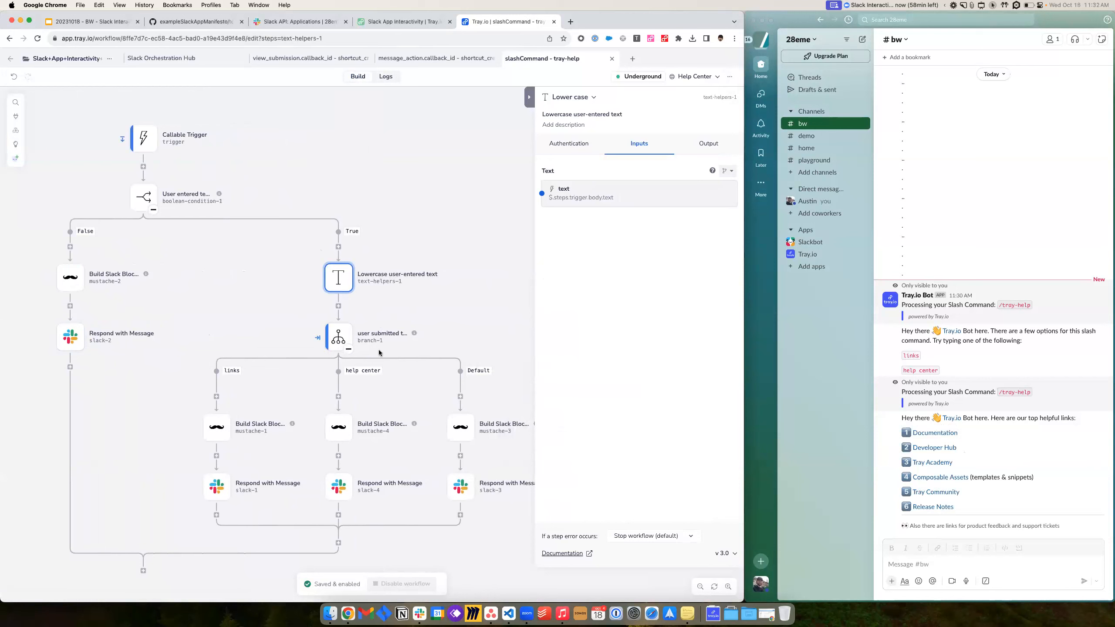
pyautogui.click(338, 340)
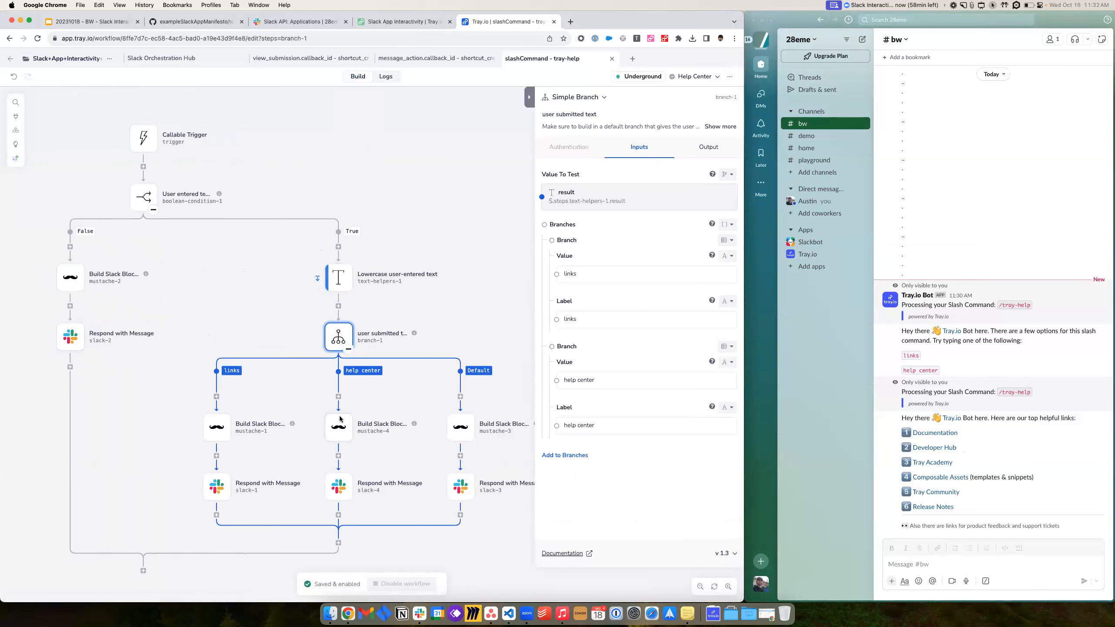
pyautogui.click(230, 371)
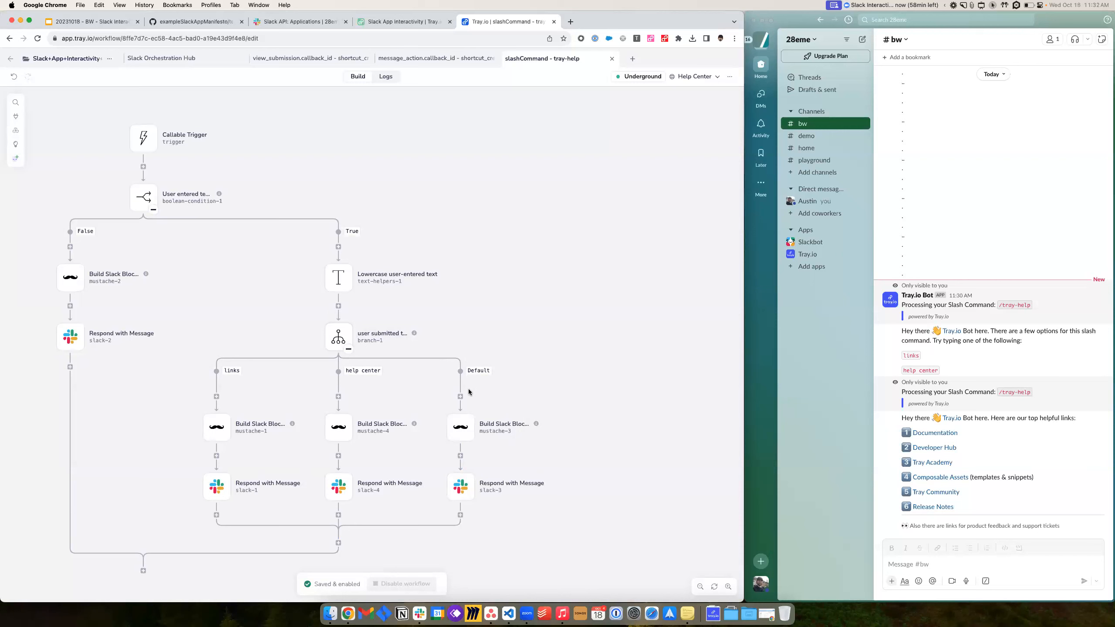
pyautogui.click(460, 494)
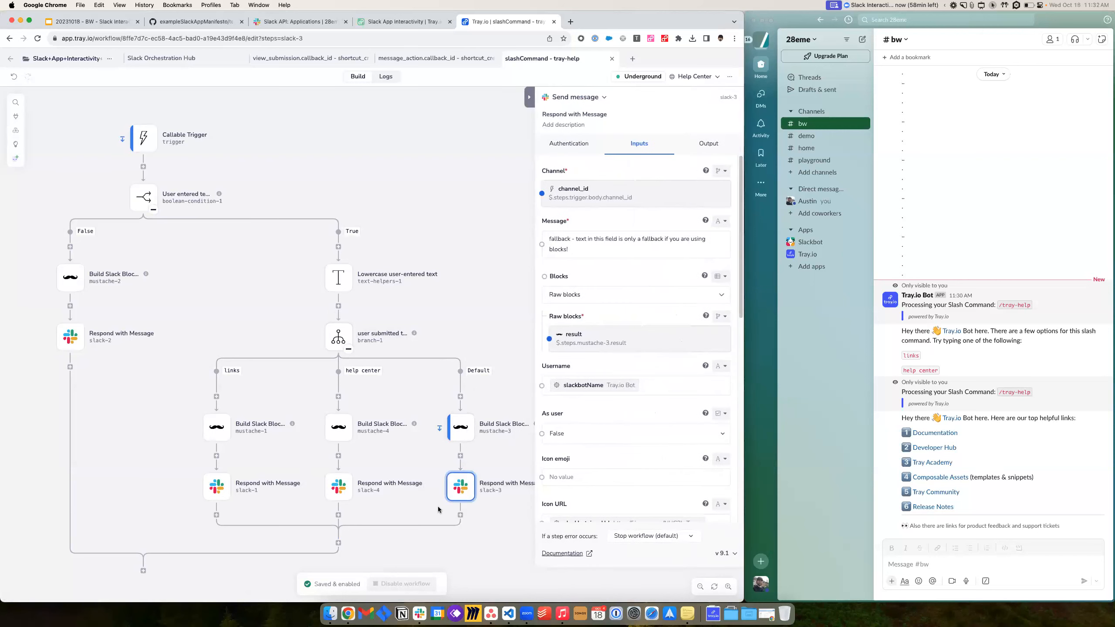
pyautogui.click(428, 303)
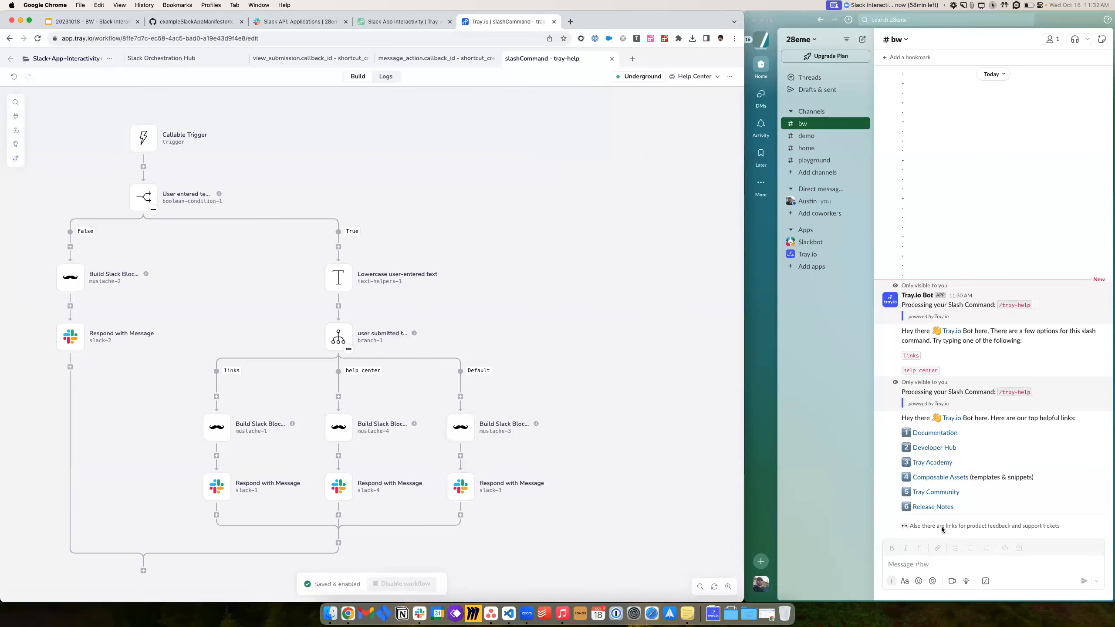
# - Review the false-path blocks template, default fallback template, and the links, help center and default reply steps
pyautogui.click(70, 277)
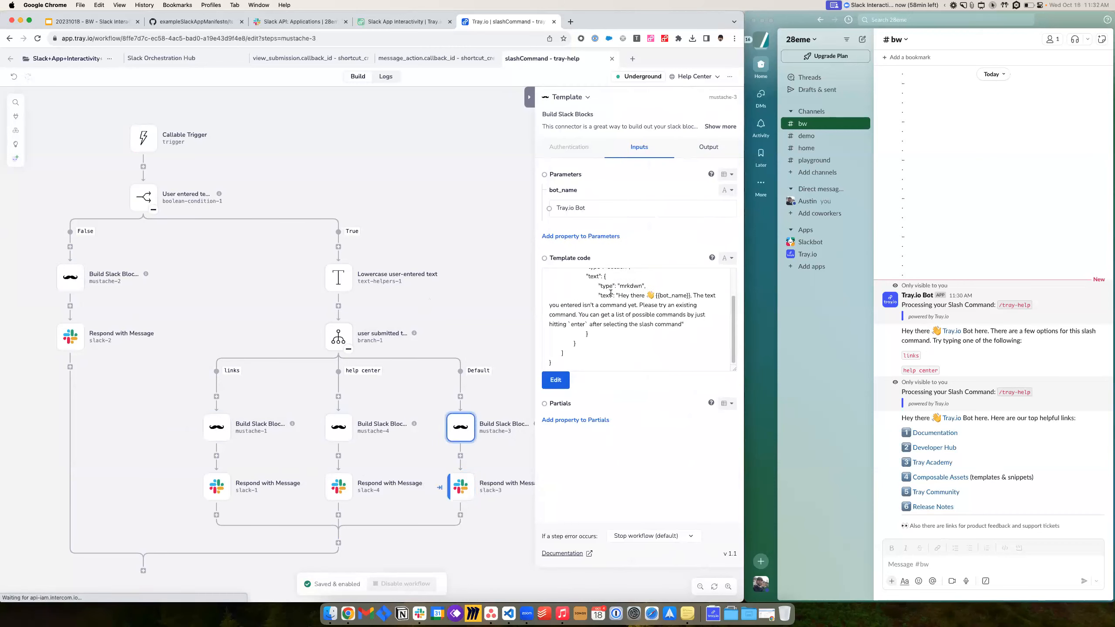
pyautogui.click(460, 427)
pyautogui.click(216, 486)
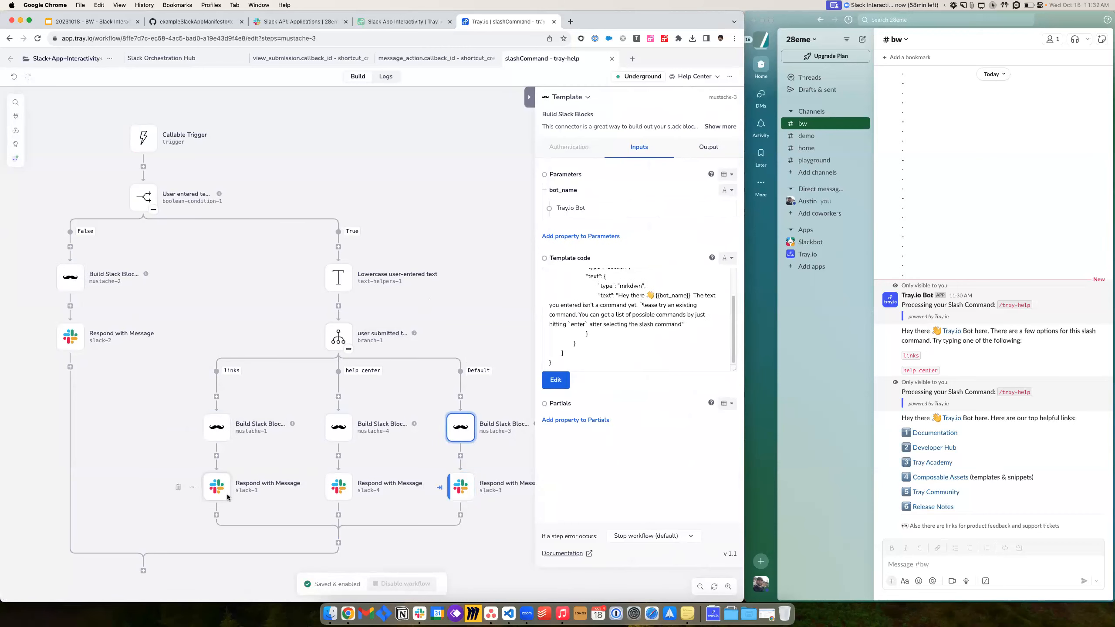
pyautogui.click(337, 487)
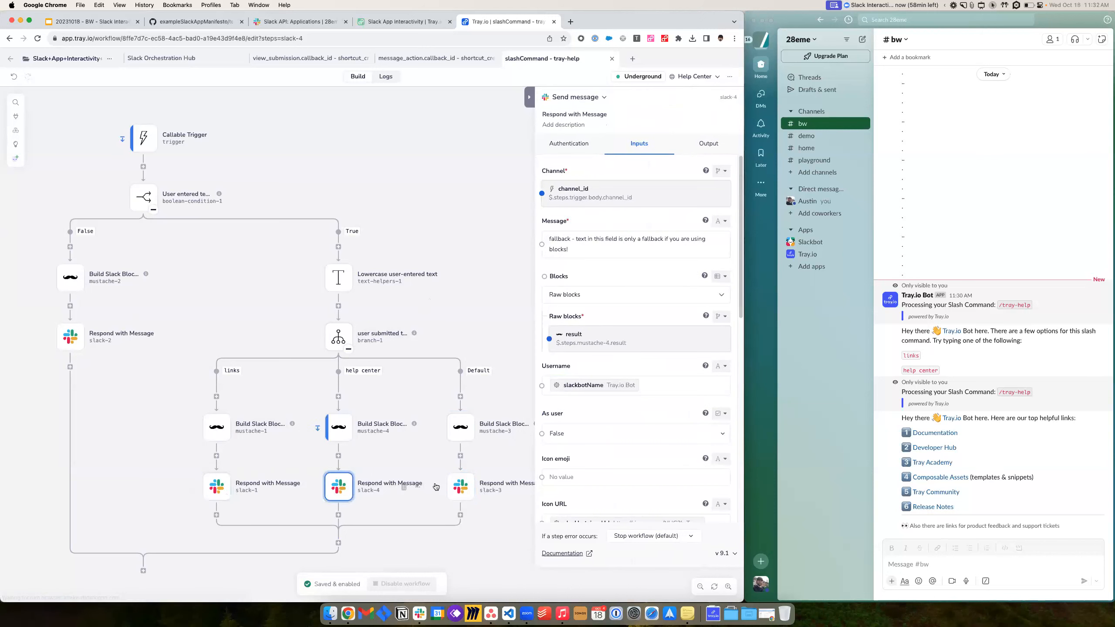
pyautogui.click(461, 486)
pyautogui.scroll(-3, 508, 379)
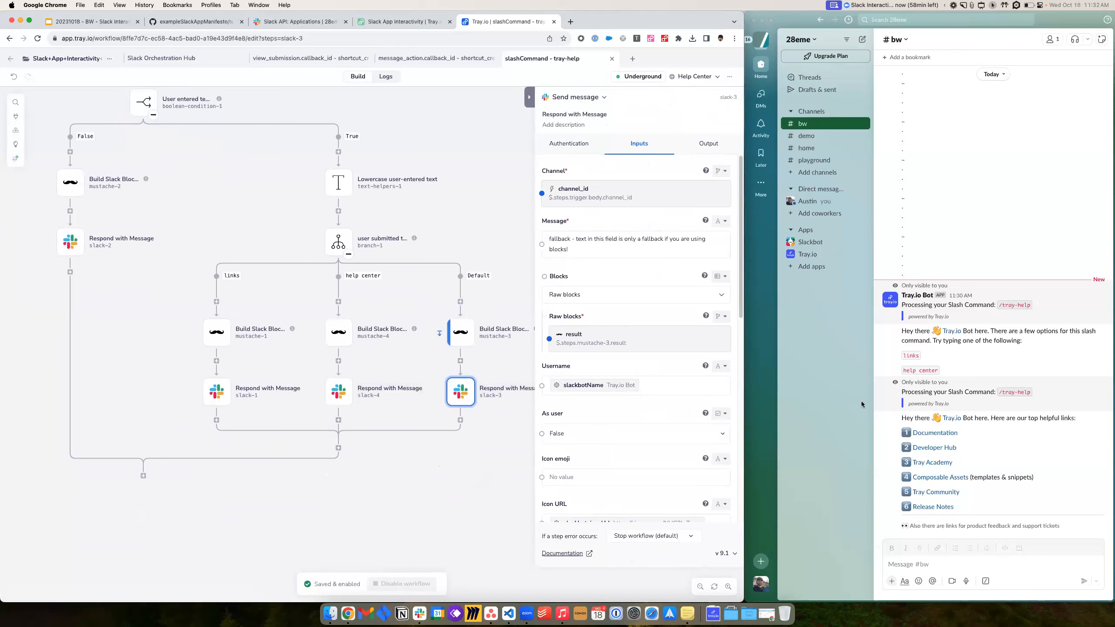
# - Send '/tray-help help centre' in #bw, which gets a not-a-command reply
pyautogui.click(1005, 458)
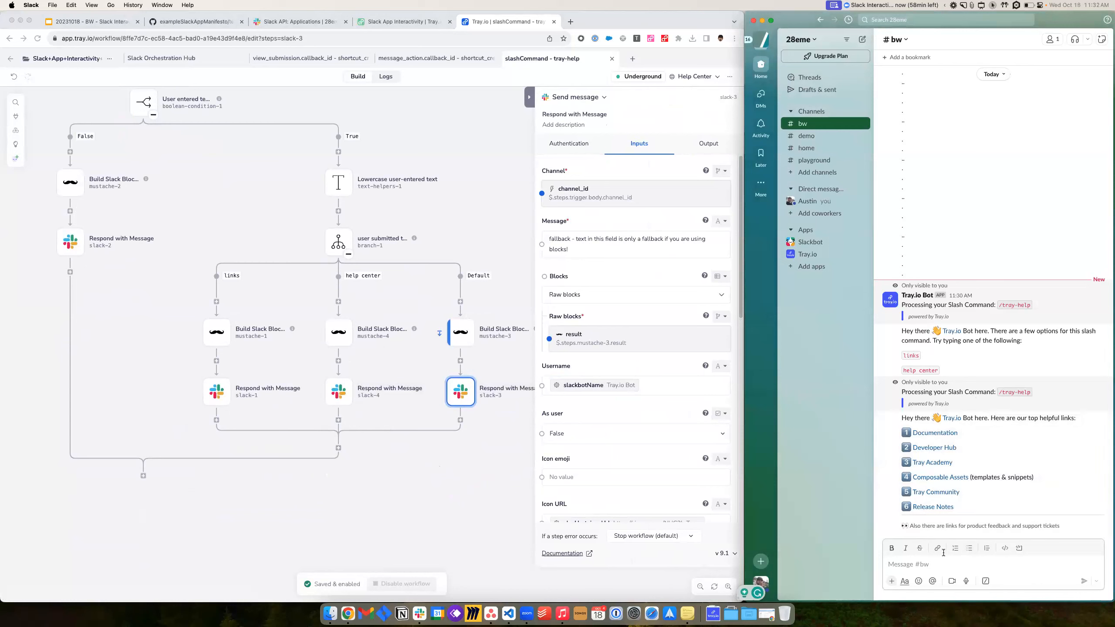
pyautogui.write('/')
pyautogui.press('Return')
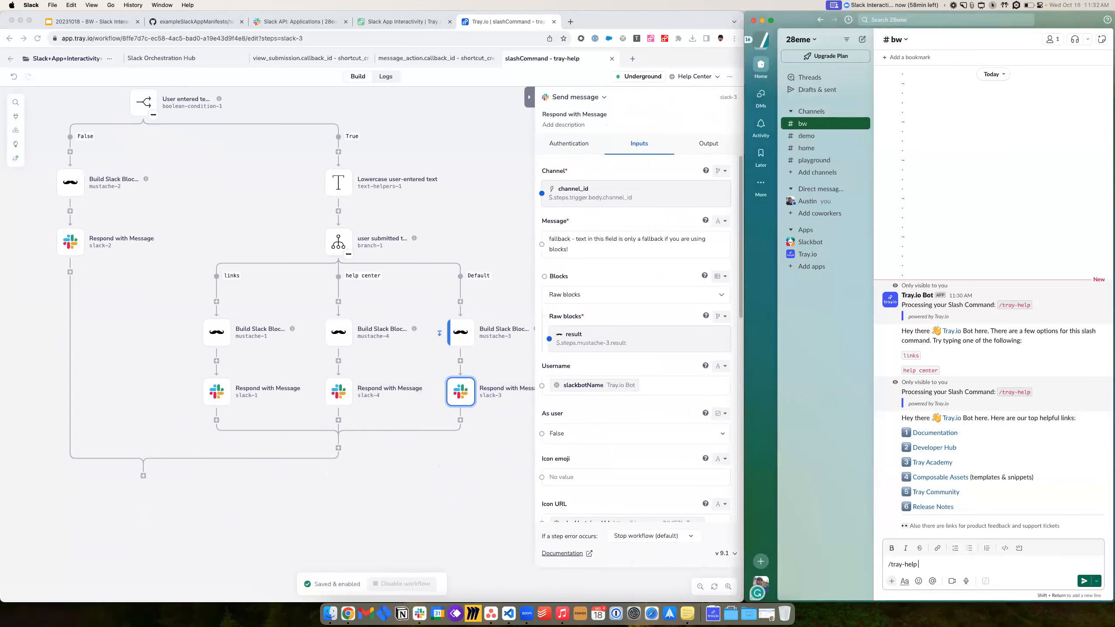
pyautogui.write('help centre')
pyautogui.press('Return')
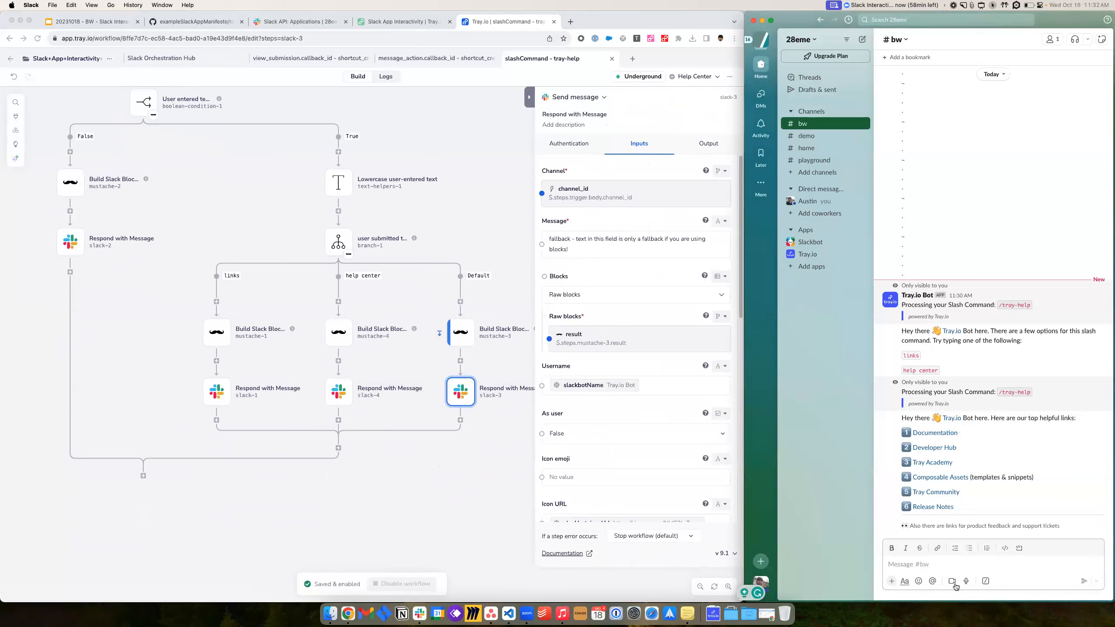
# - Send '/tray-help help center' in #bw and view the Help Center reply
pyautogui.write('/')
pyautogui.press('Return')
pyautogui.write('help center')
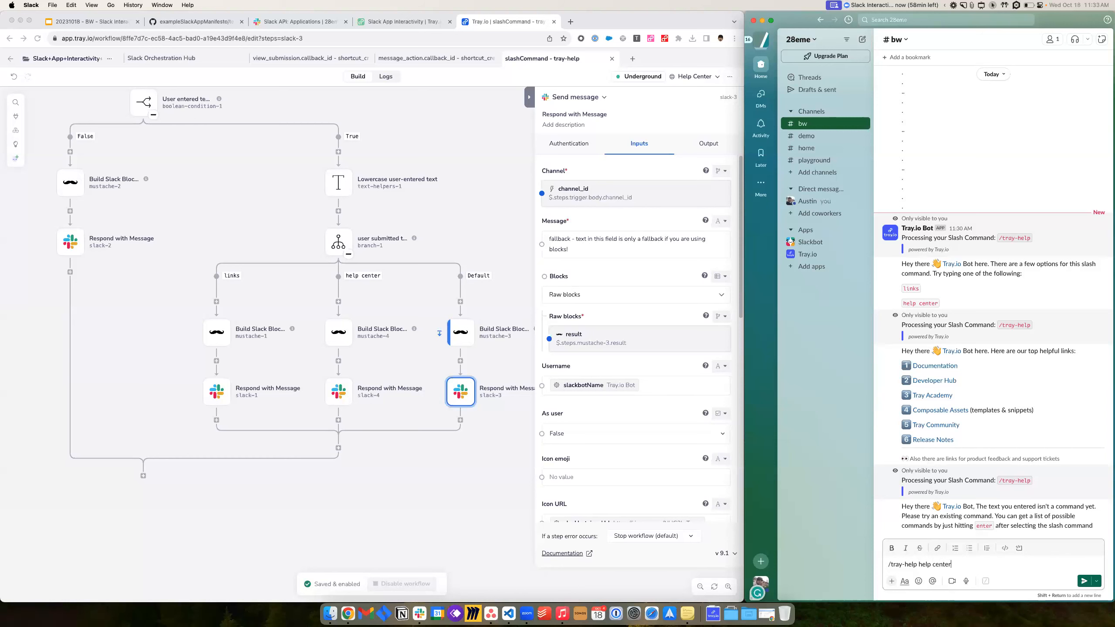
pyautogui.press('Return')
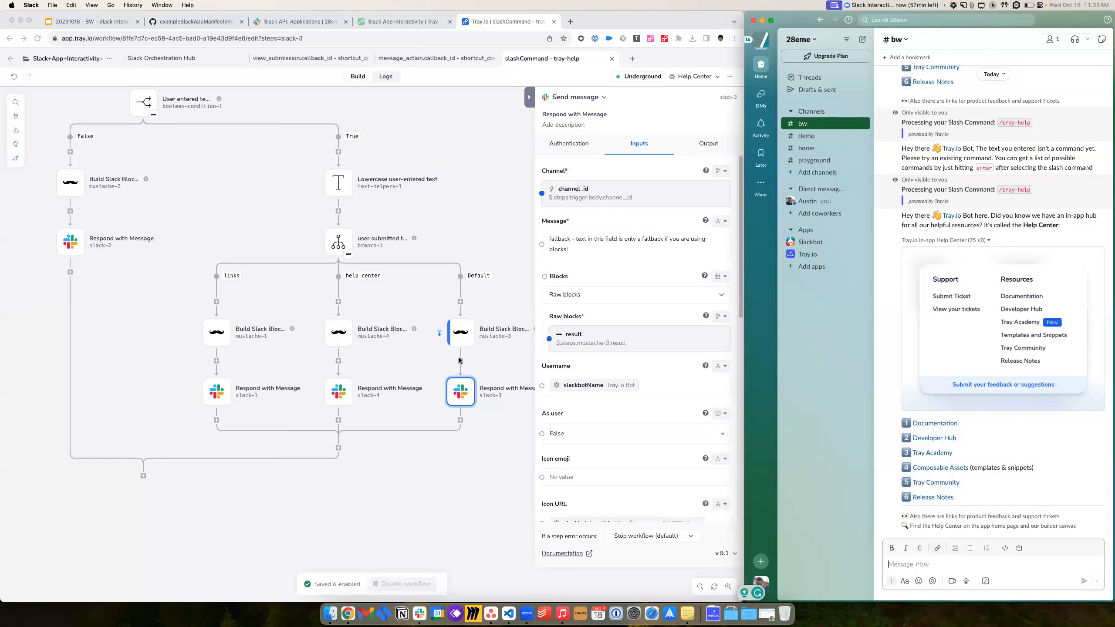
pyautogui.scroll(3, 275, 213)
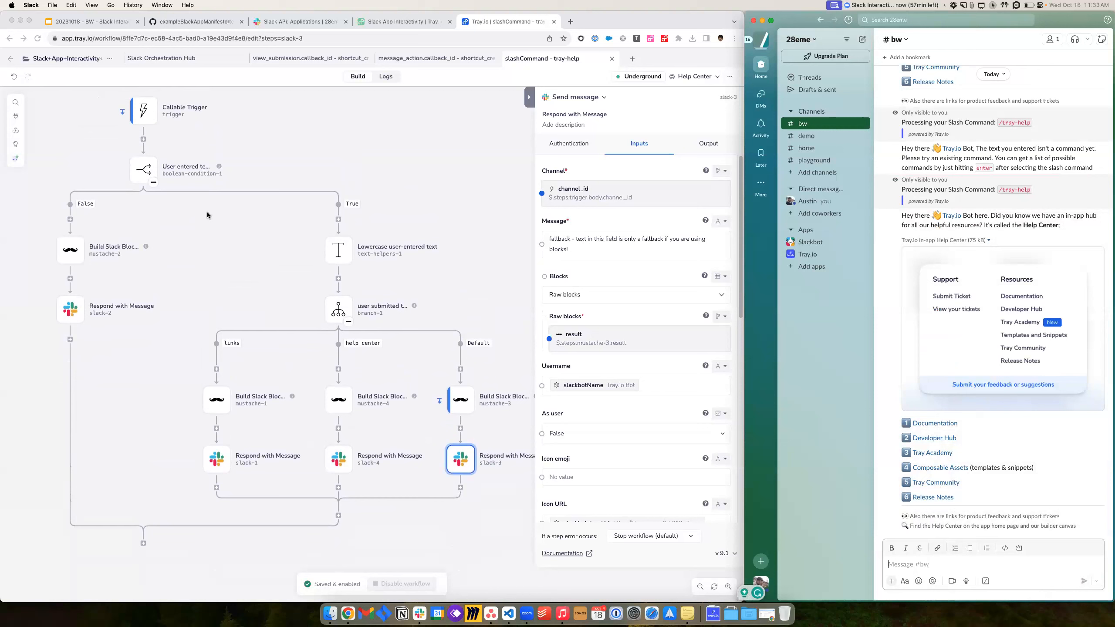
# - Change branch-1's value and label from 'links' to 'test'
pyautogui.click(345, 303)
pyautogui.click(345, 303)
pyautogui.moveTo(578, 273); pyautogui.dragTo(554, 272)
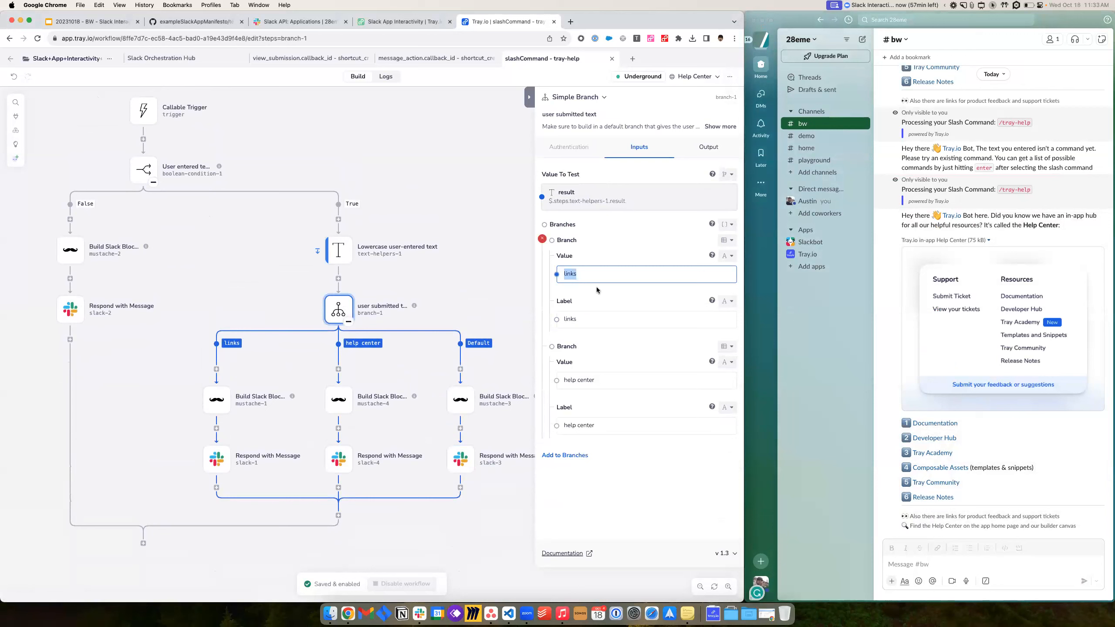
pyautogui.write('test')
pyautogui.click(610, 323)
pyautogui.press('super+a')
pyautogui.write('test')
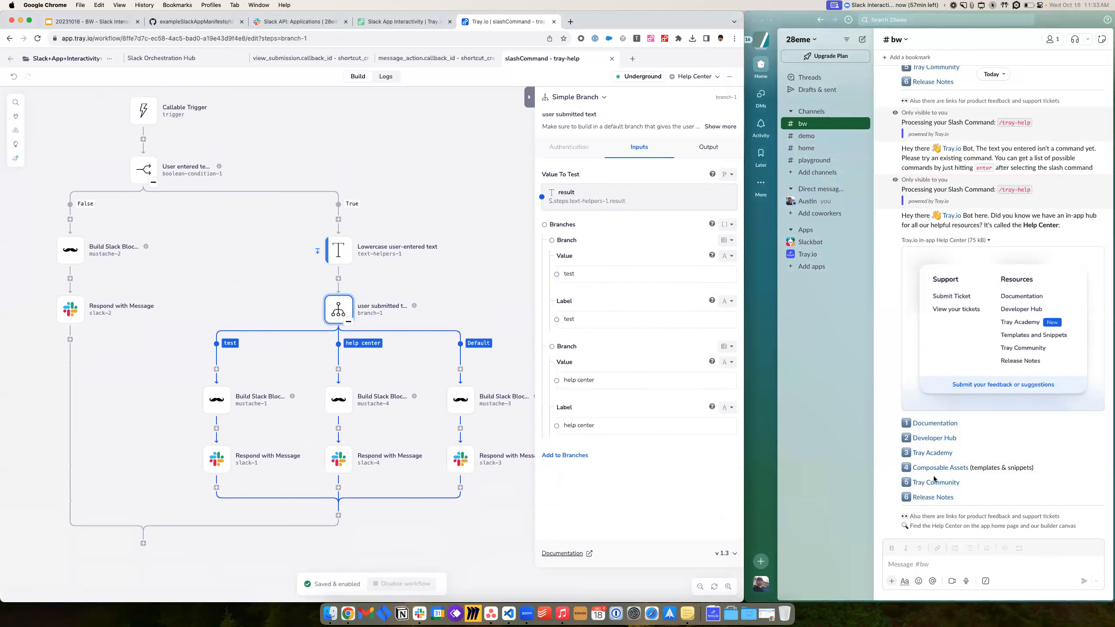
# - In #bw, start and cancel a slash command, then scroll through the bot's helpful-links reply
pyautogui.click(1017, 563)
pyautogui.write('/')
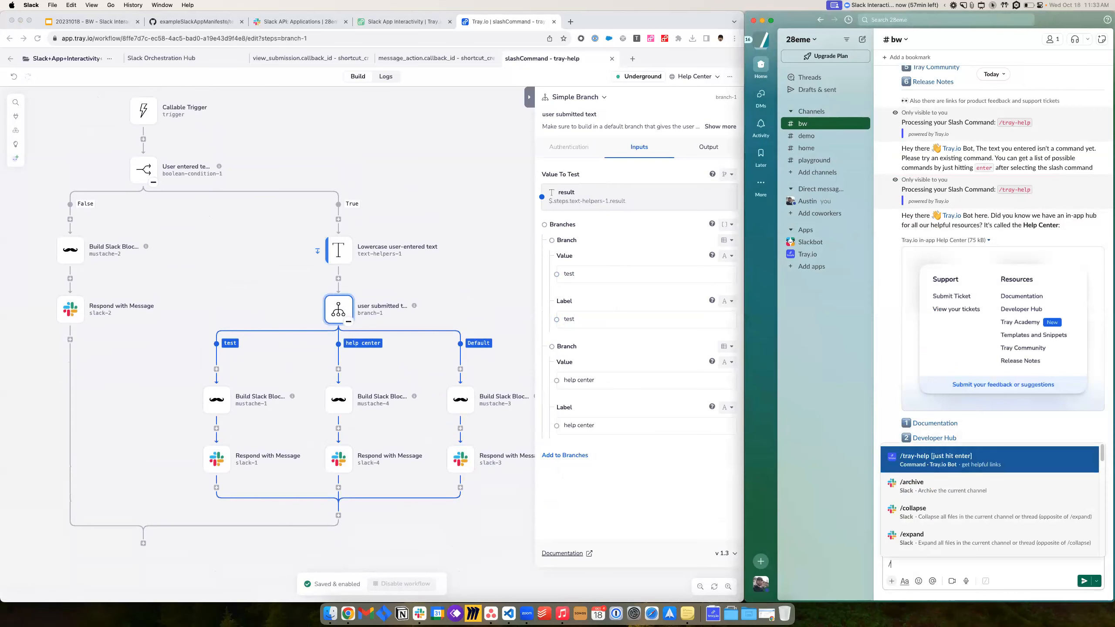
pyautogui.press('BackSpace')
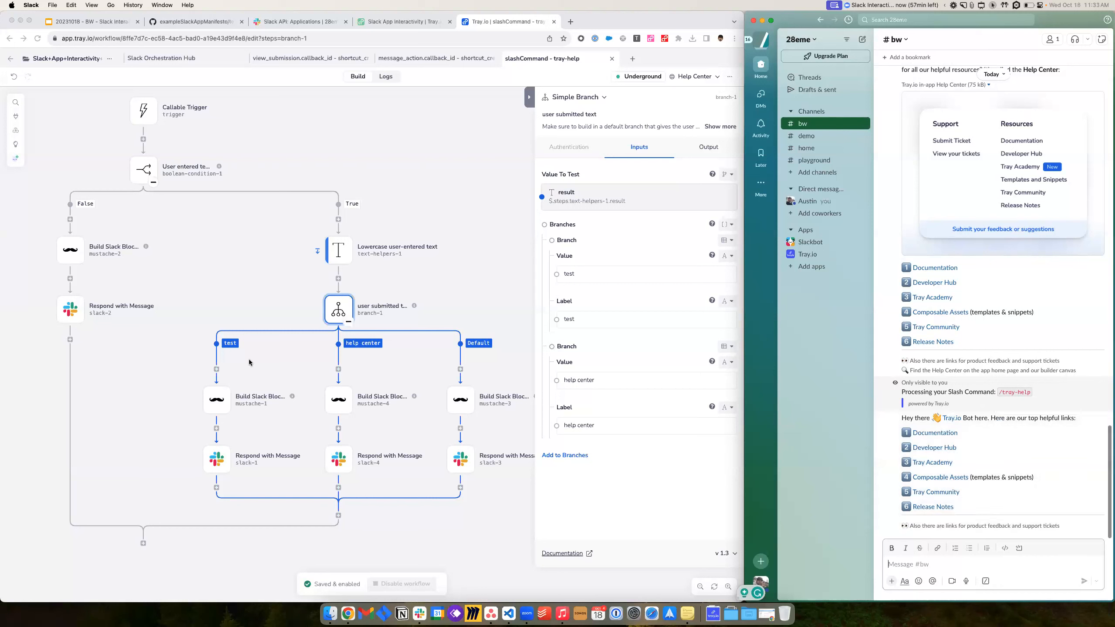
pyautogui.scroll(1, 150, 404)
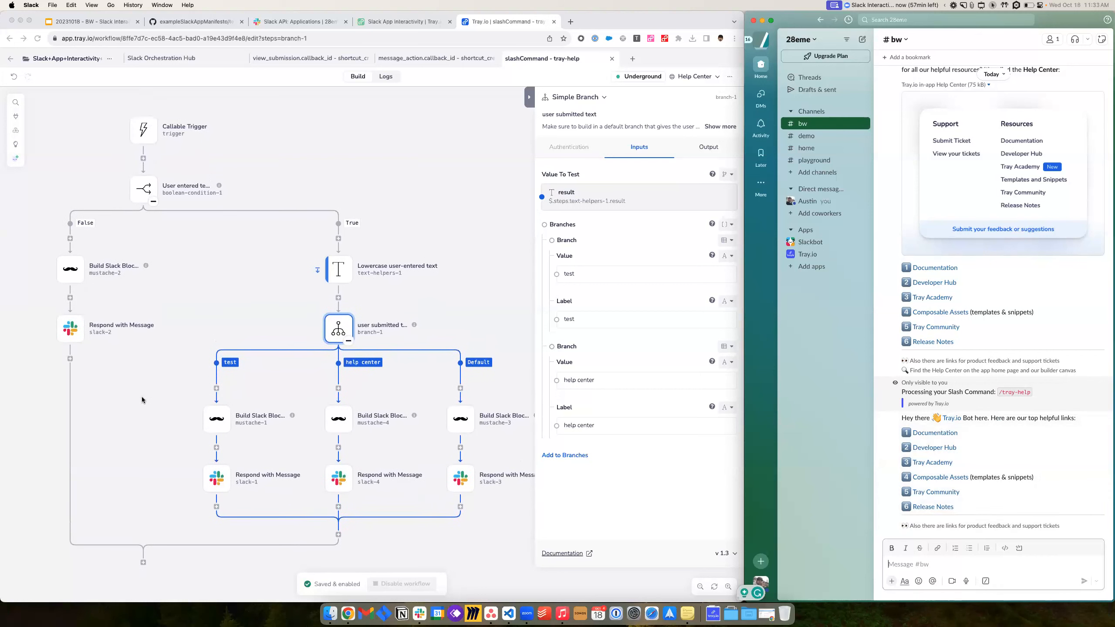
pyautogui.hscroll(2, 141, 397)
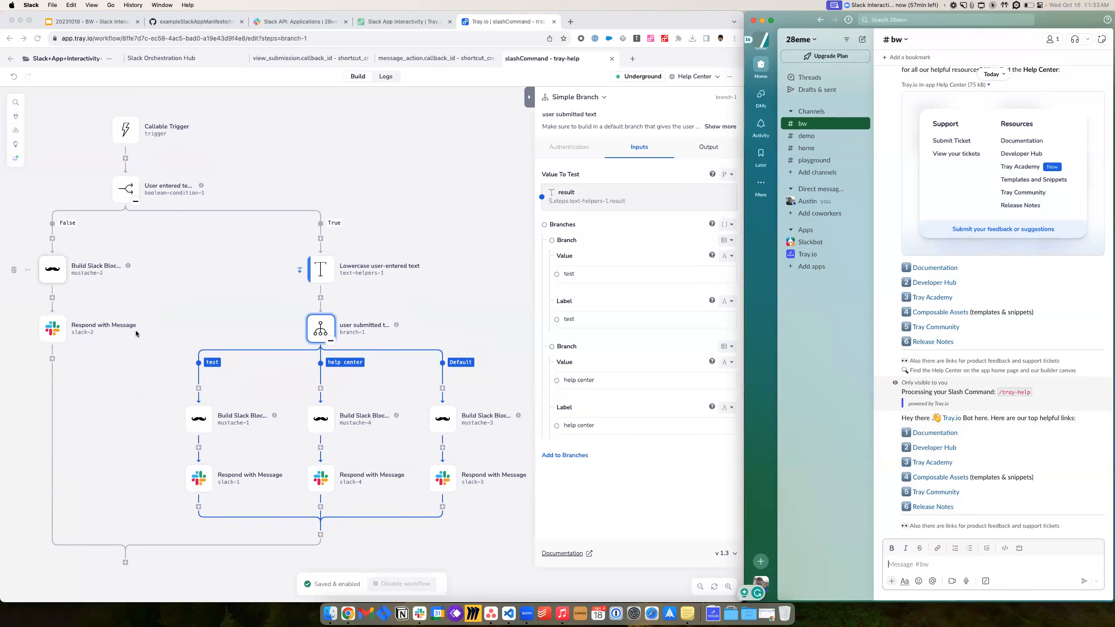
pyautogui.scroll(1, 326, 450)
pyautogui.scroll(-1, 281, 444)
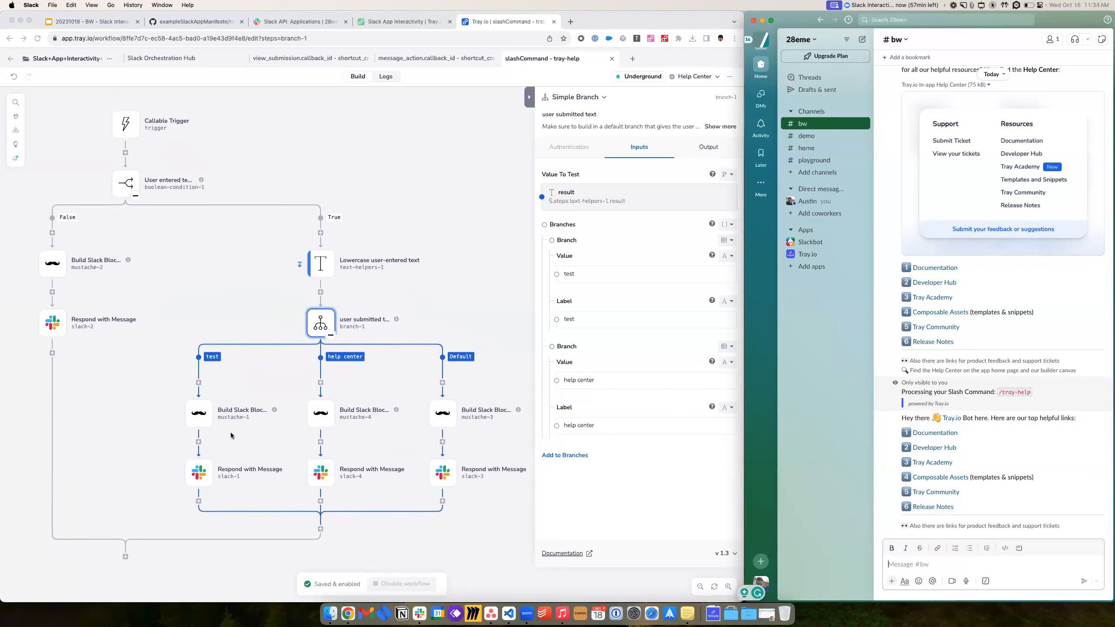
pyautogui.hscroll(-1, 134, 443)
pyautogui.hscroll(1, 133, 442)
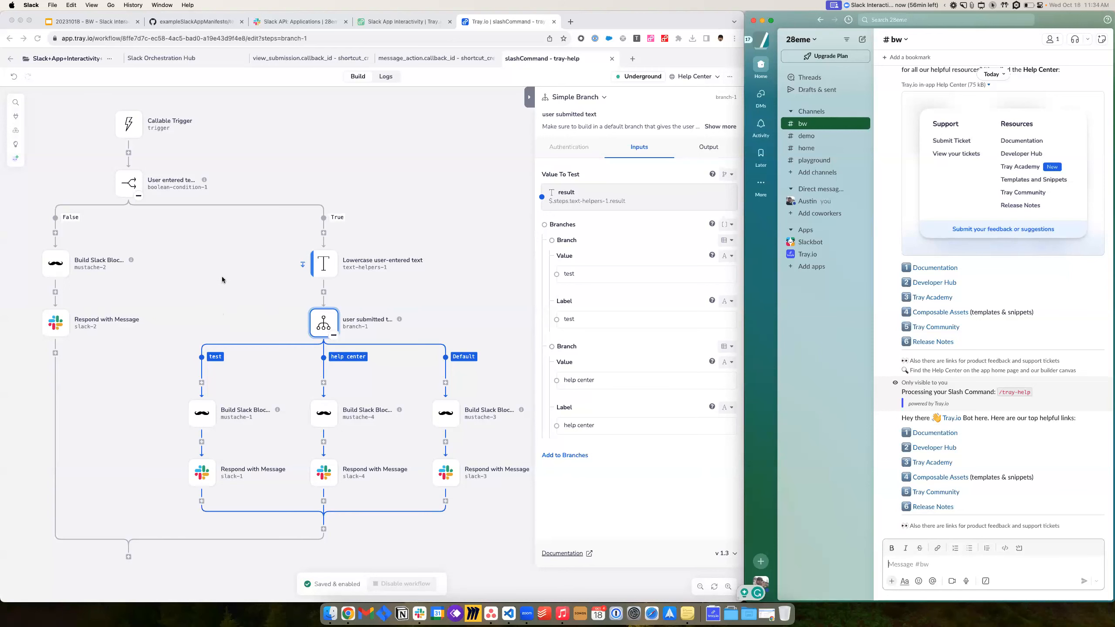
# - Step through the deck's closing slides, ending on the Generic Service access_token authentication slide
pyautogui.click(106, 22)
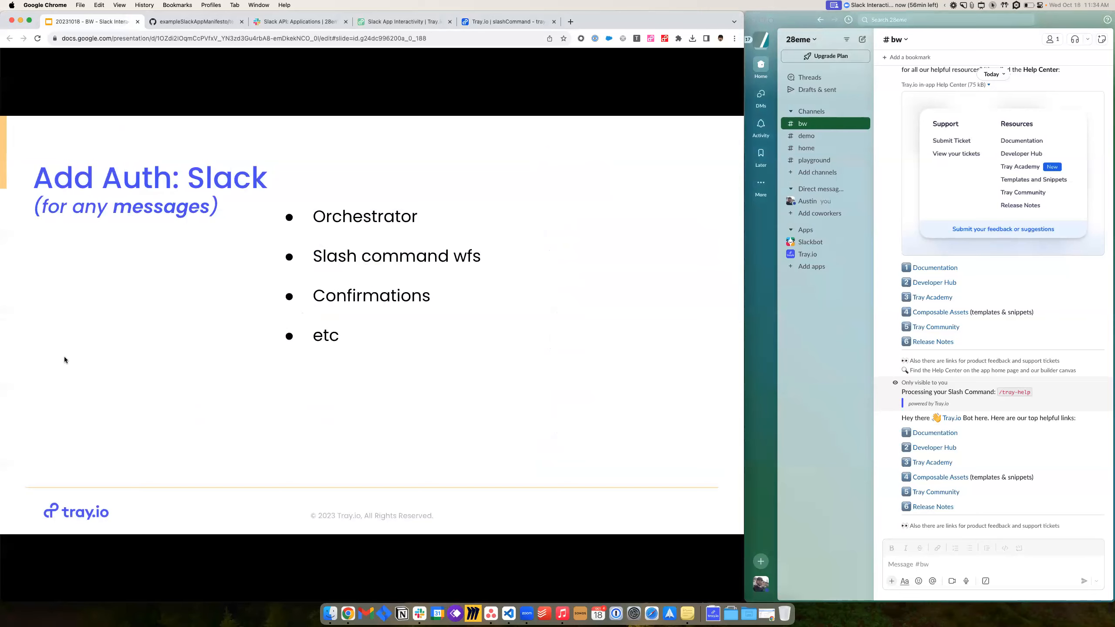
pyautogui.press('Right')
pyautogui.press('Right')
pyautogui.press('Right')
pyautogui.press('Right')
pyautogui.press('Right')
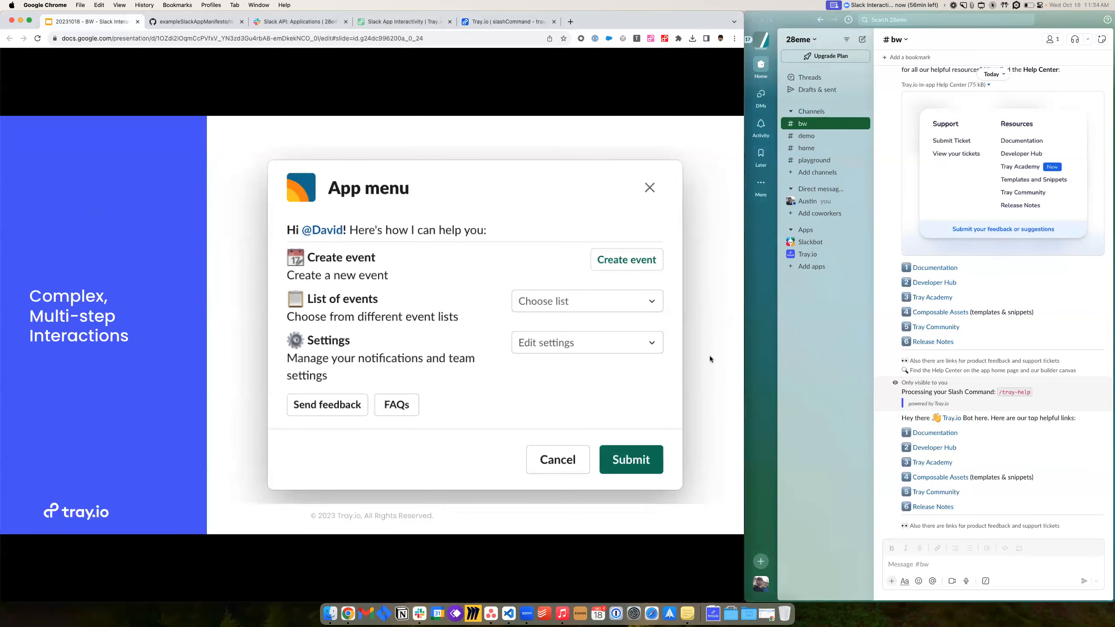
pyautogui.press('Right')
pyautogui.press('Right')
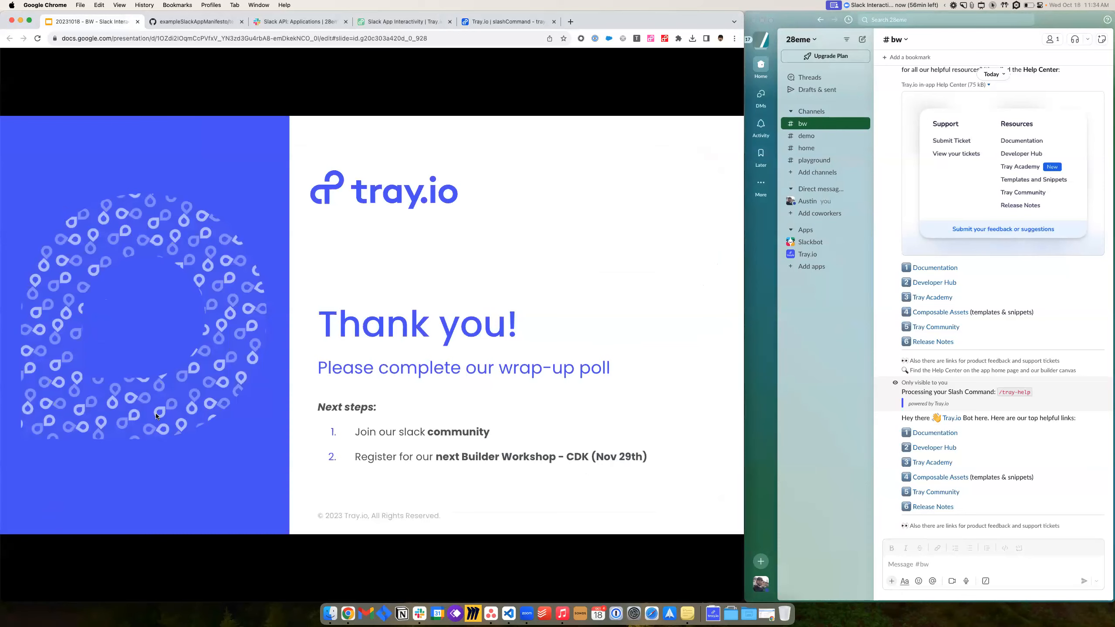
pyautogui.press('Left')
pyautogui.press('Left')
pyautogui.press('Left')
pyautogui.press('Left')
pyautogui.press('Left')
pyautogui.press('Left')
pyautogui.press('Left')
pyautogui.press('Left')
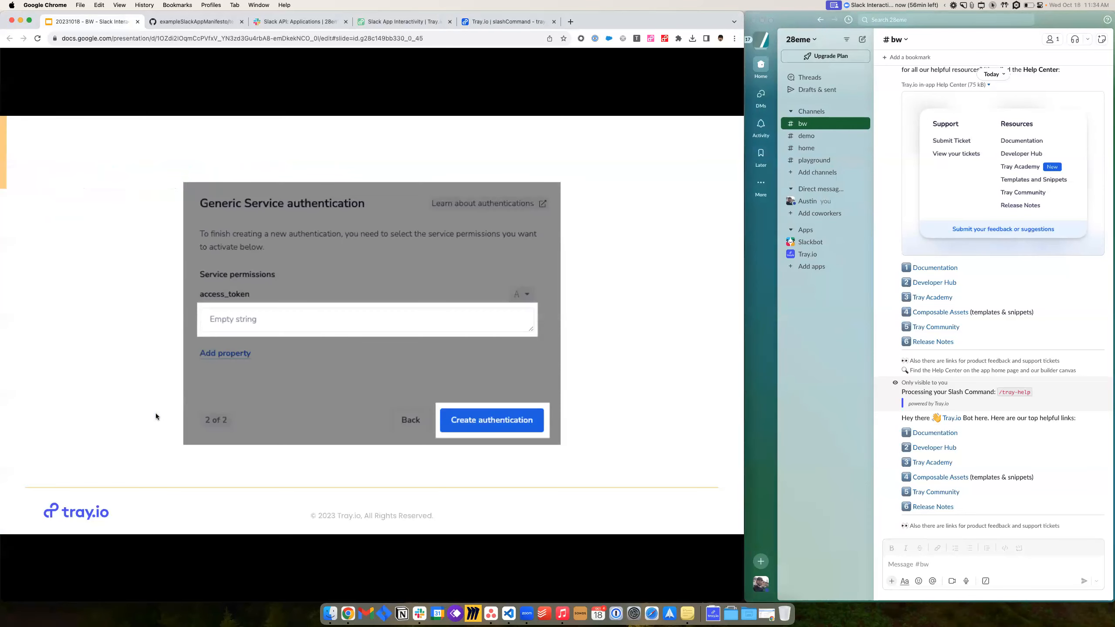
pyautogui.press('Left')
pyautogui.press('Left')
pyautogui.press('Right')
pyautogui.press('Right')
pyautogui.press('Left')
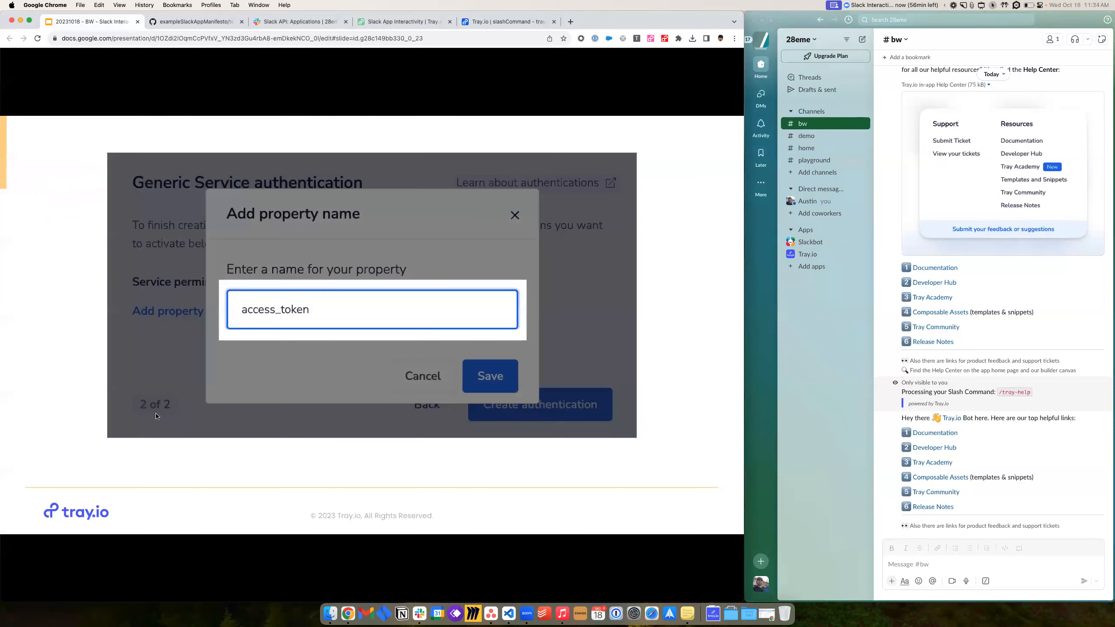
pyautogui.press('Right')
pyautogui.press('Right')
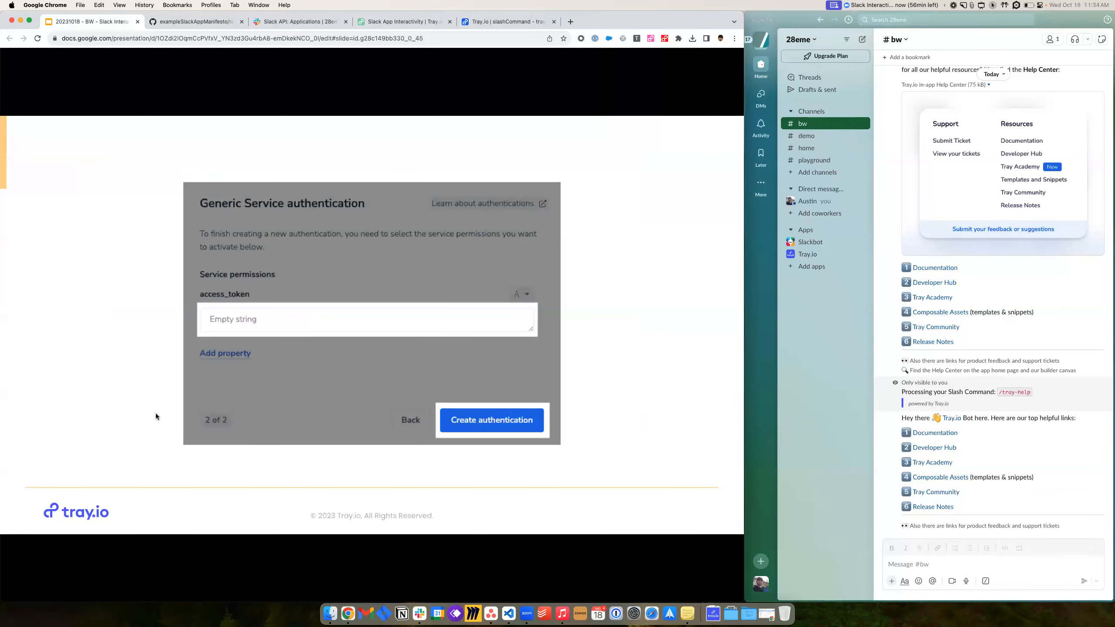
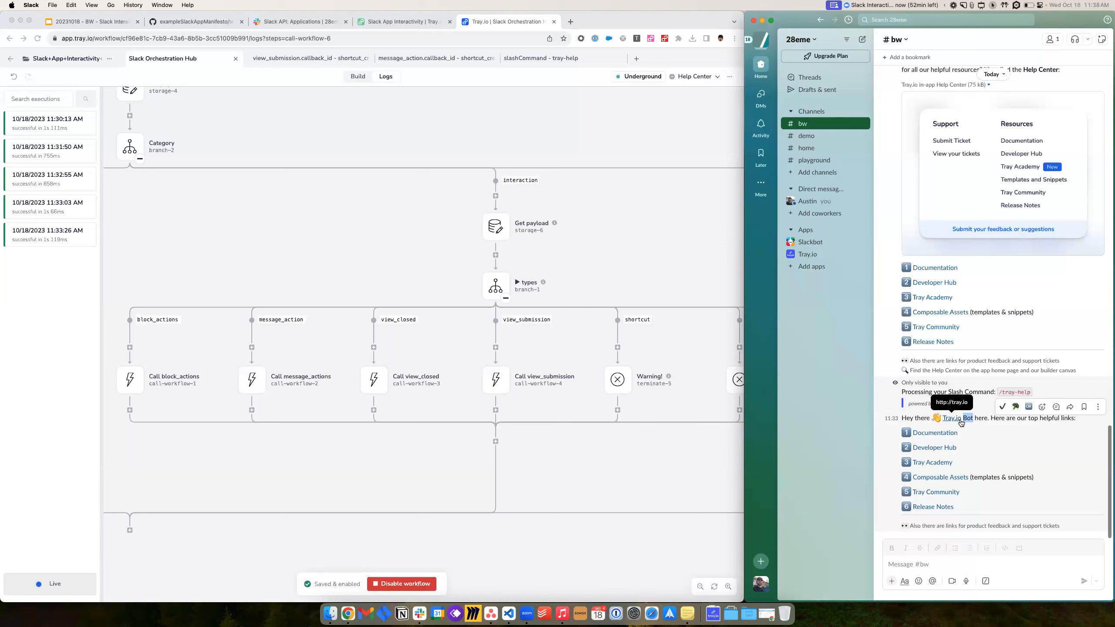
# - Run the Create a Ticket shortcut on the Tray.io Bot message to open the ticket modal
pyautogui.click(1099, 407)
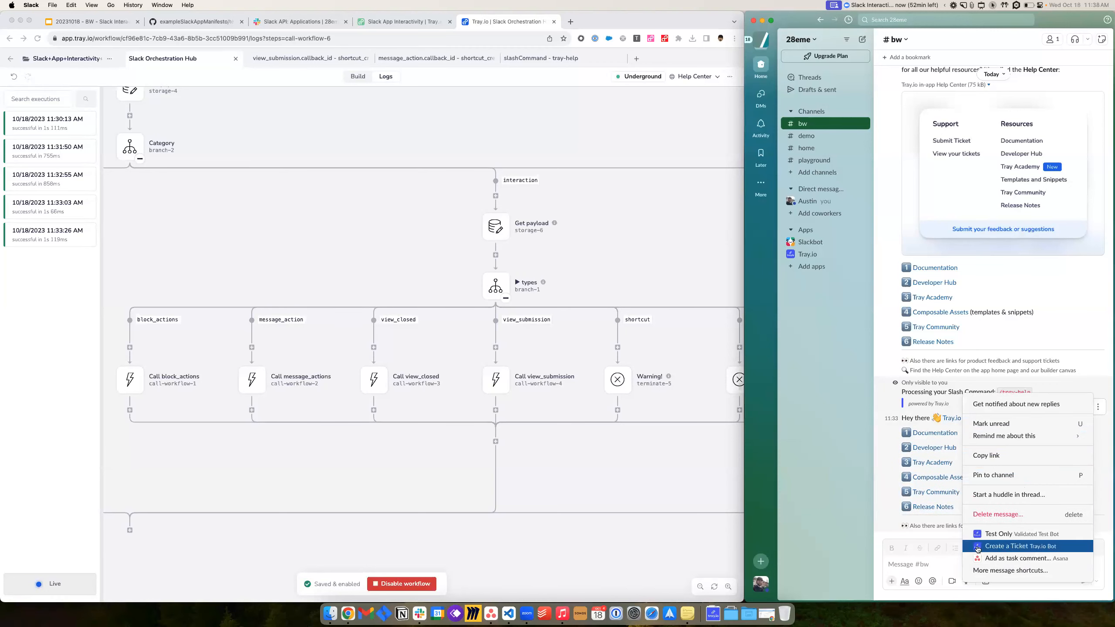
pyautogui.click(1030, 550)
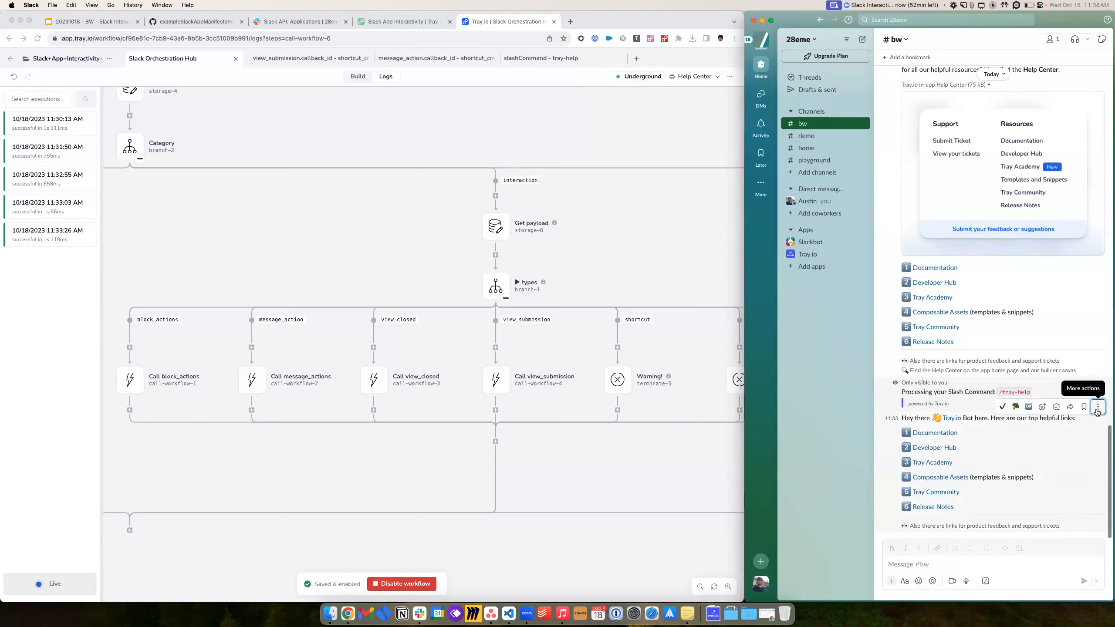
pyautogui.press('Escape')
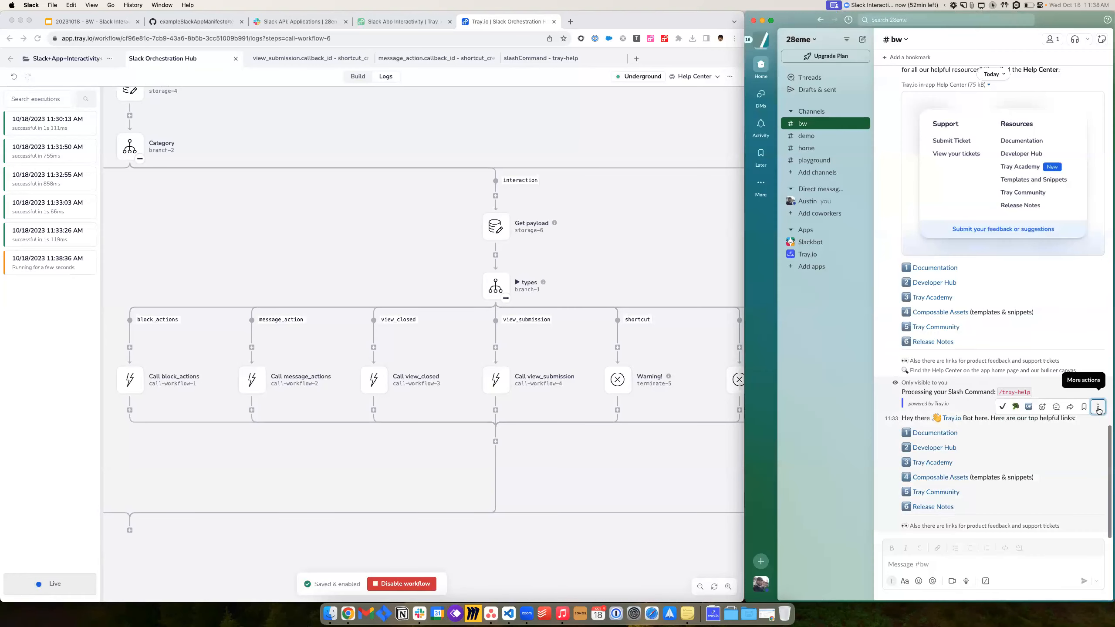
pyautogui.click(1095, 409)
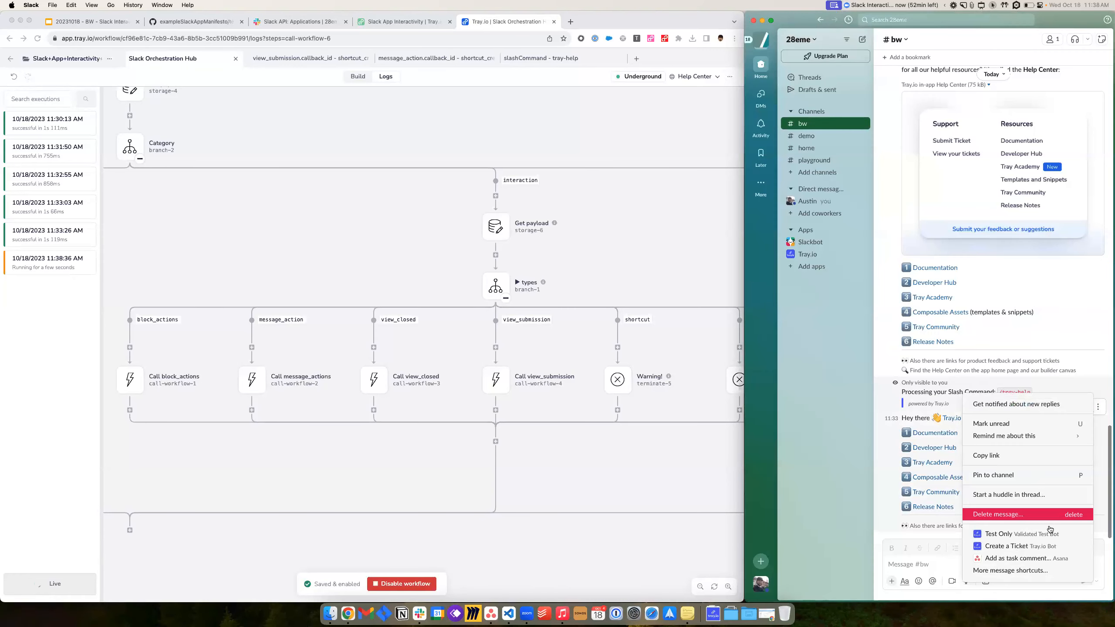
pyautogui.click(1005, 548)
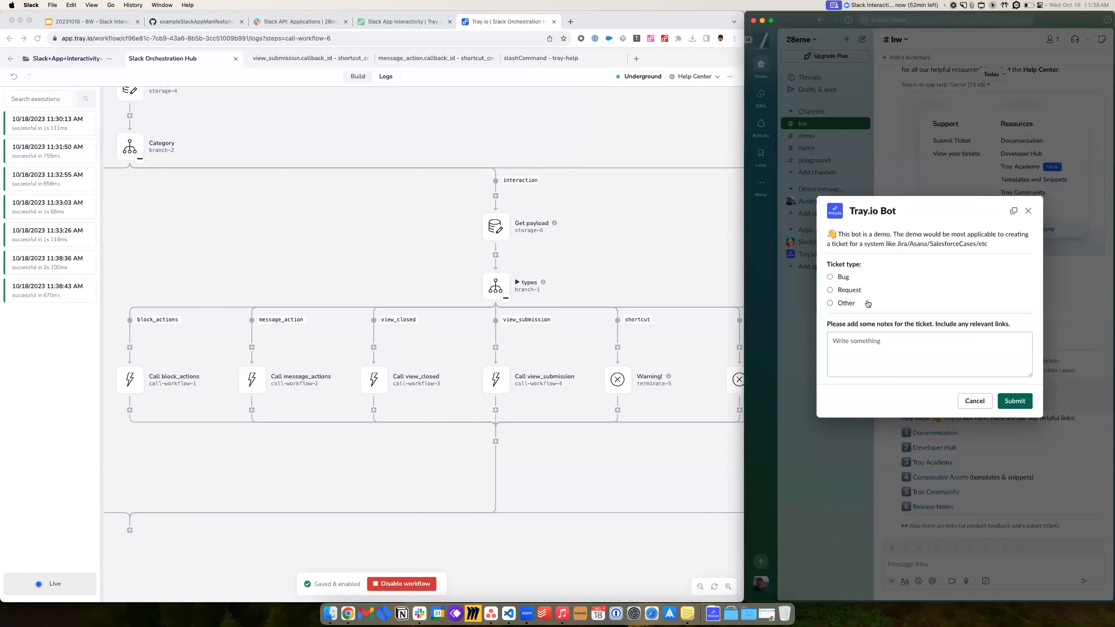
pyautogui.click(39, 355)
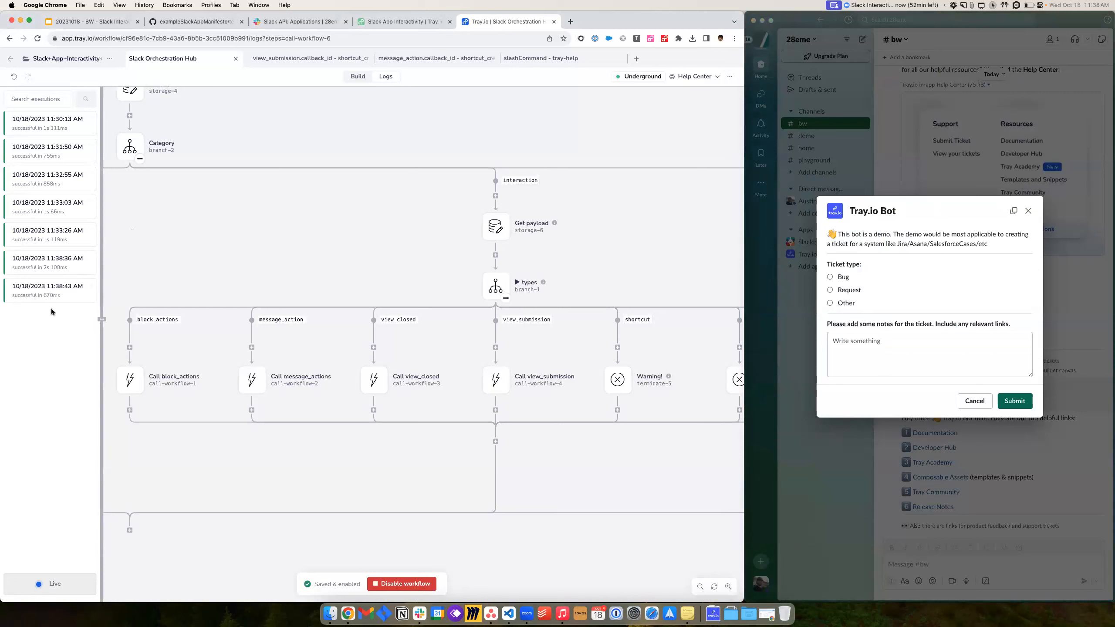
# - Open the 11:38:43 AM execution and inspect the Slack Webhook and Category step output
pyautogui.click(66, 294)
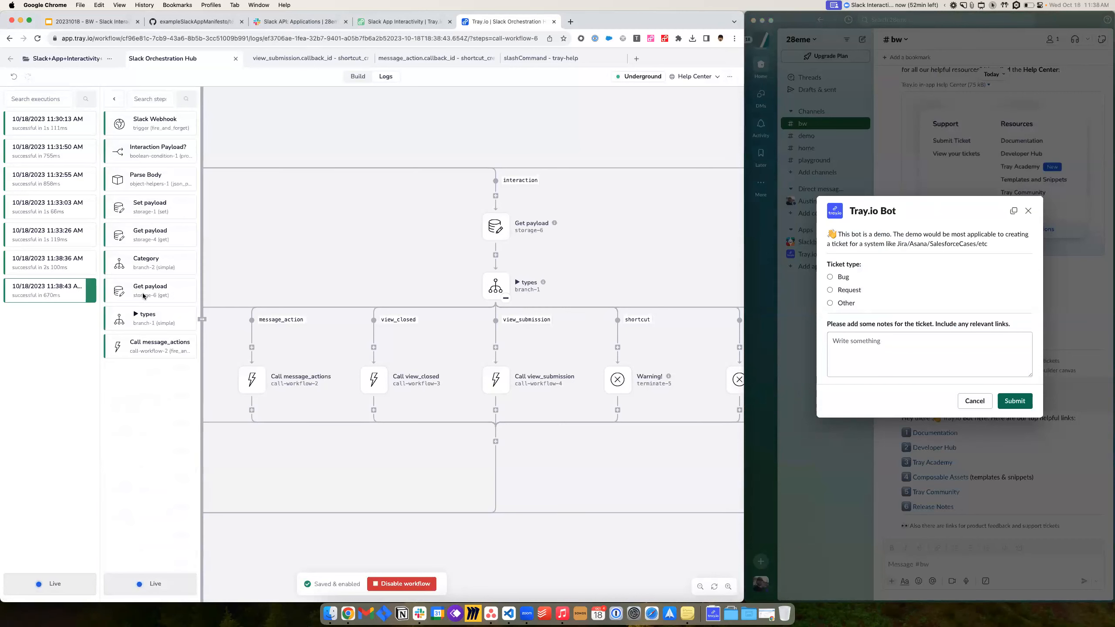
pyautogui.click(137, 127)
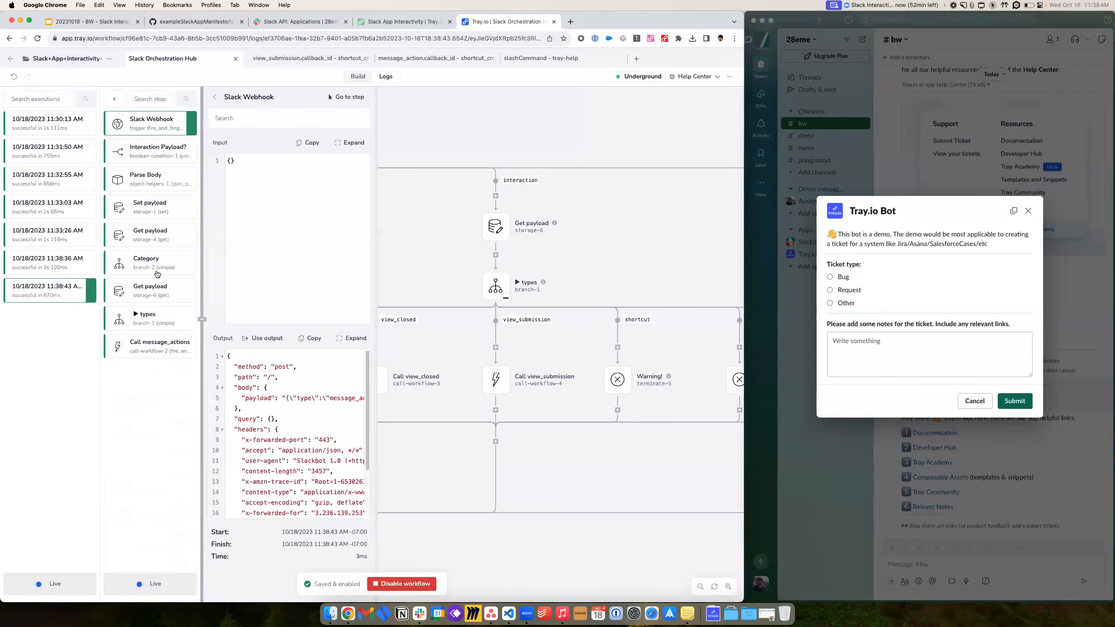
pyautogui.click(157, 273)
pyautogui.moveTo(345, 451); pyautogui.dragTo(272, 367)
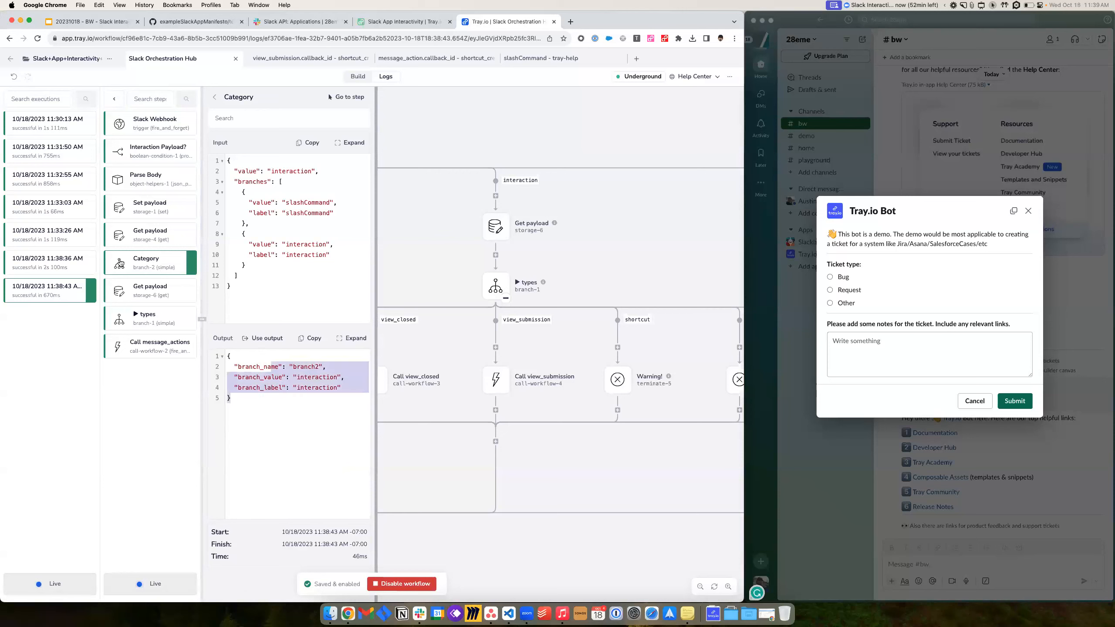
# - Inspect Get payload, types and Call message_actions, then open the Interaction - message_action workflow
pyautogui.click(143, 298)
pyautogui.click(141, 319)
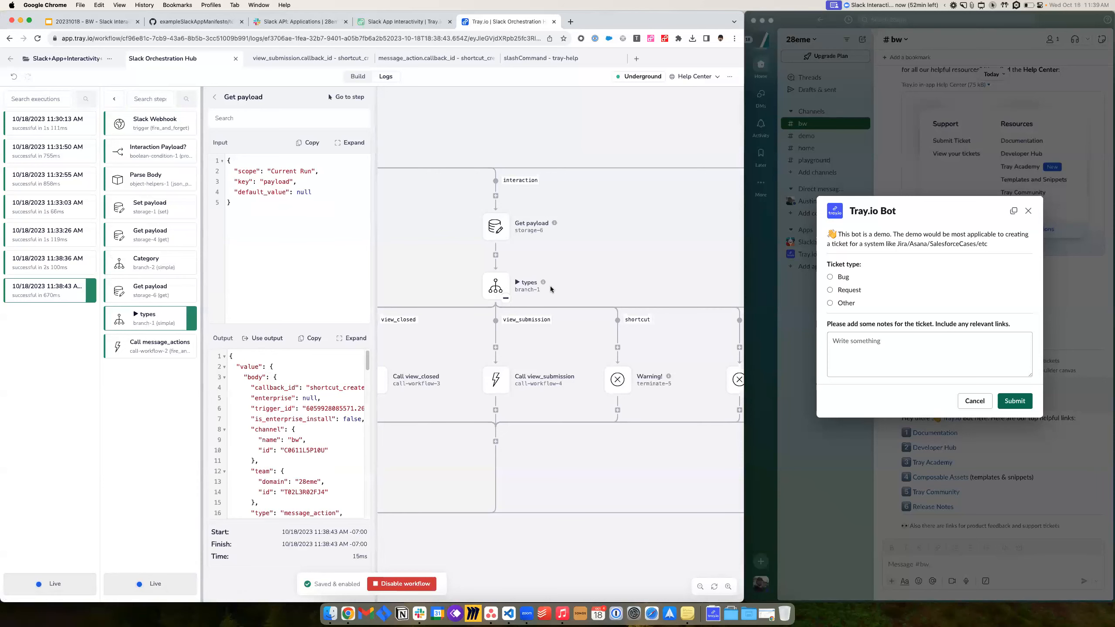
pyautogui.click(145, 347)
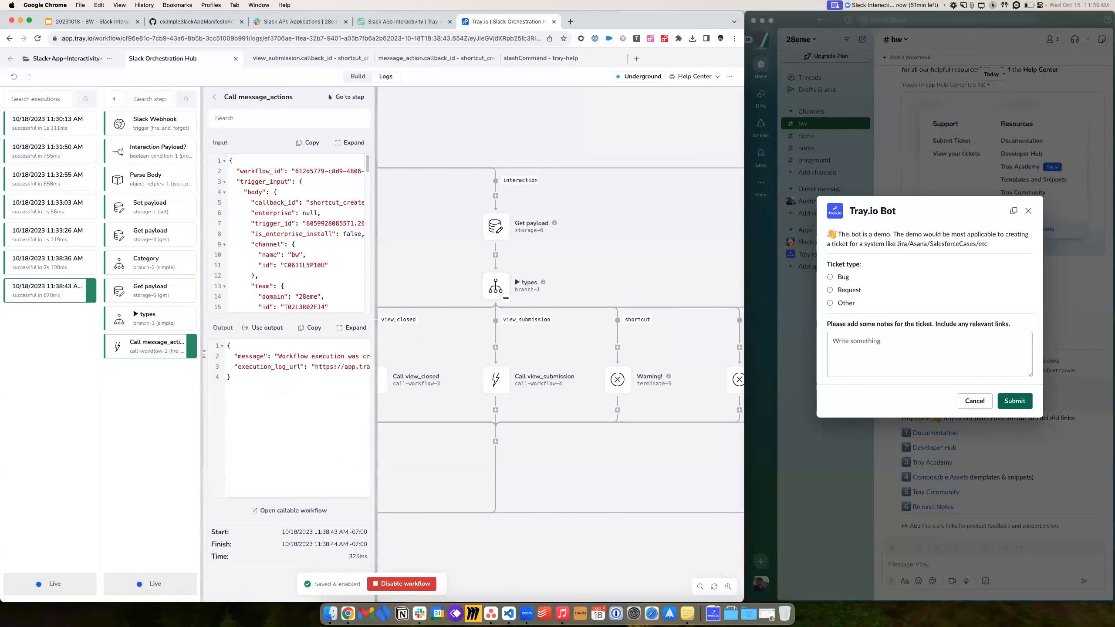
pyautogui.click(302, 512)
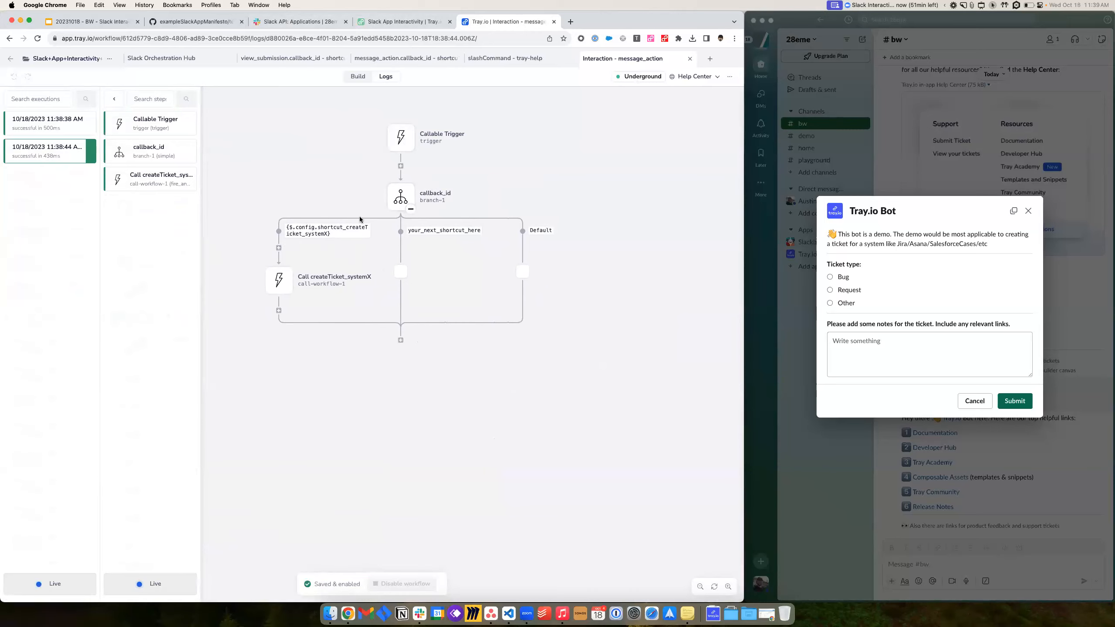
# - In Slack API's Interactivity & Shortcuts, check Create a Ticket's callback ID shortcut_createTicket_systemX
pyautogui.click(299, 21)
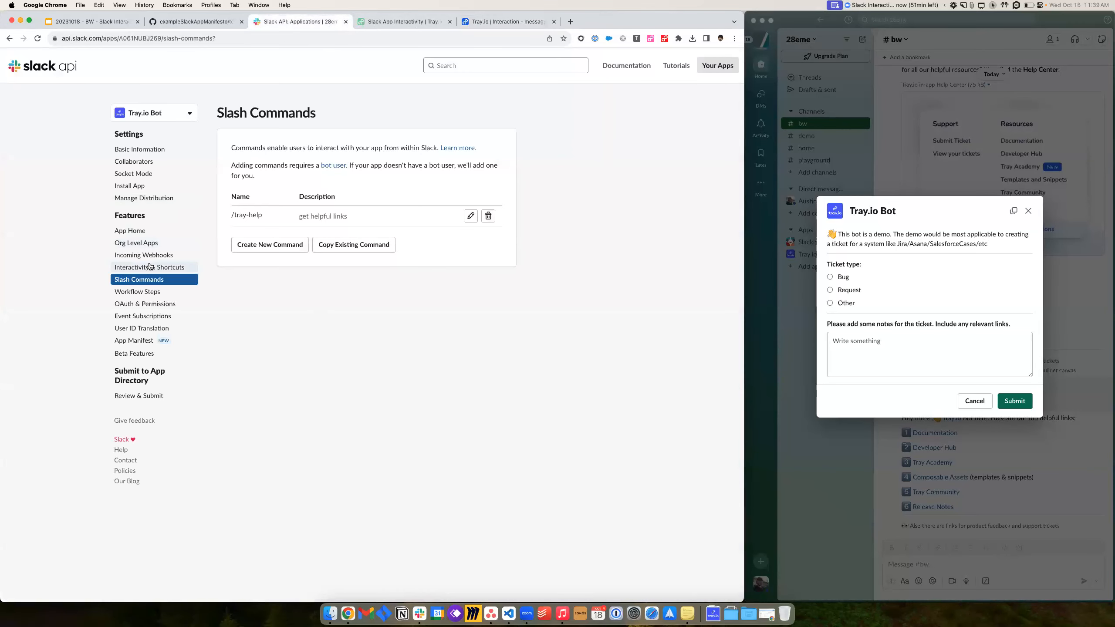
pyautogui.click(175, 269)
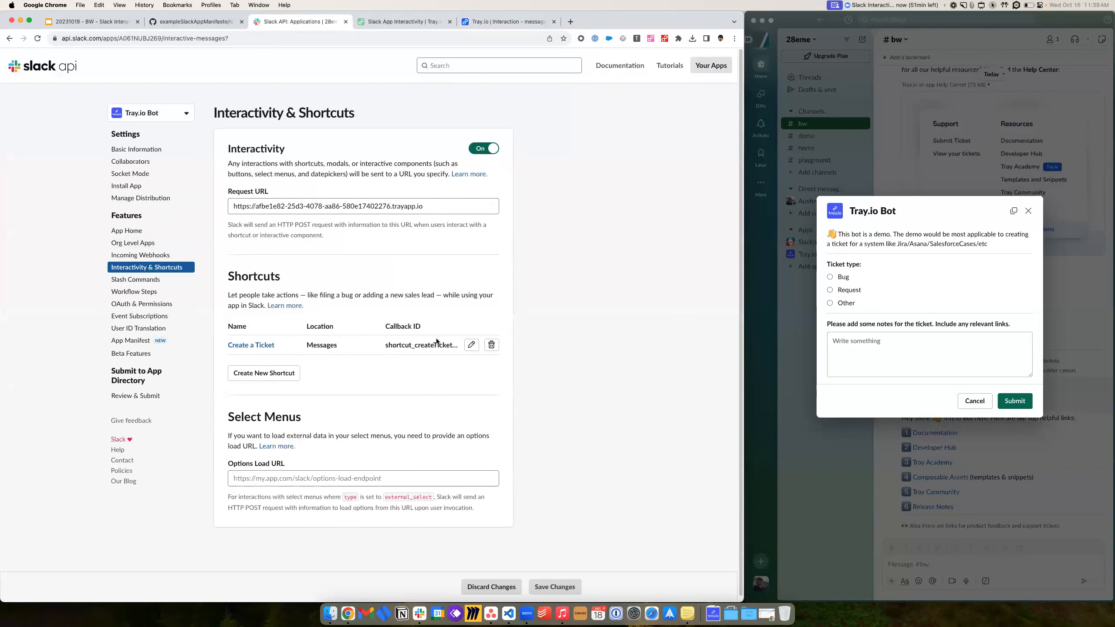
pyautogui.click(472, 347)
pyautogui.moveTo(505, 226); pyautogui.dragTo(386, 223)
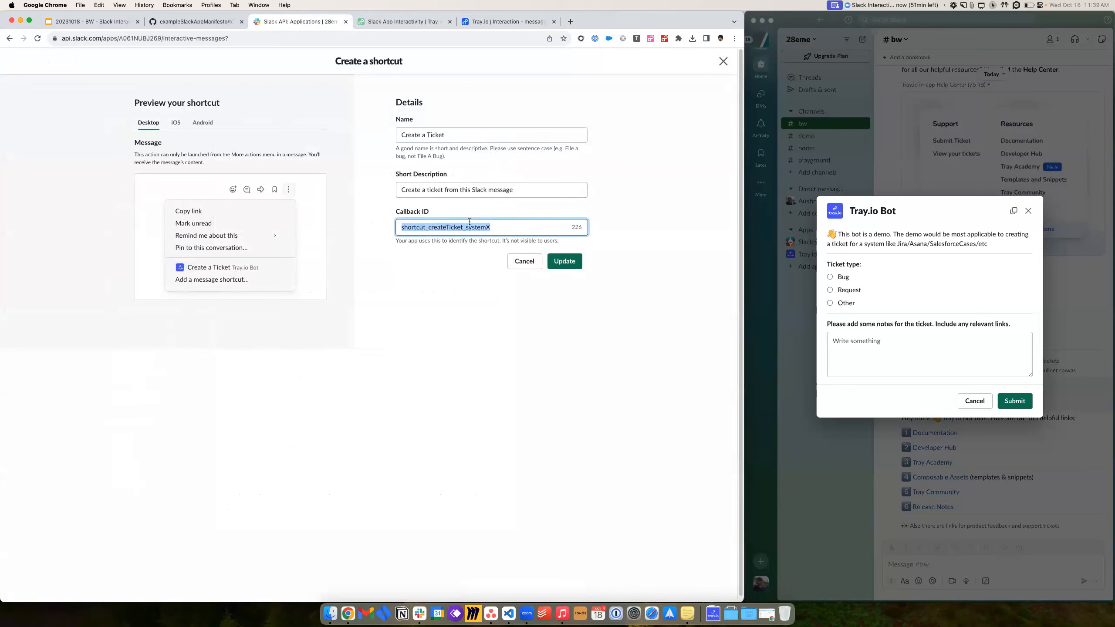
pyautogui.moveTo(504, 224); pyautogui.dragTo(395, 227)
# - Back in the Interaction - message_action workflow, open the project's Configurable data
pyautogui.click(500, 22)
pyautogui.click(729, 76)
pyautogui.click(700, 115)
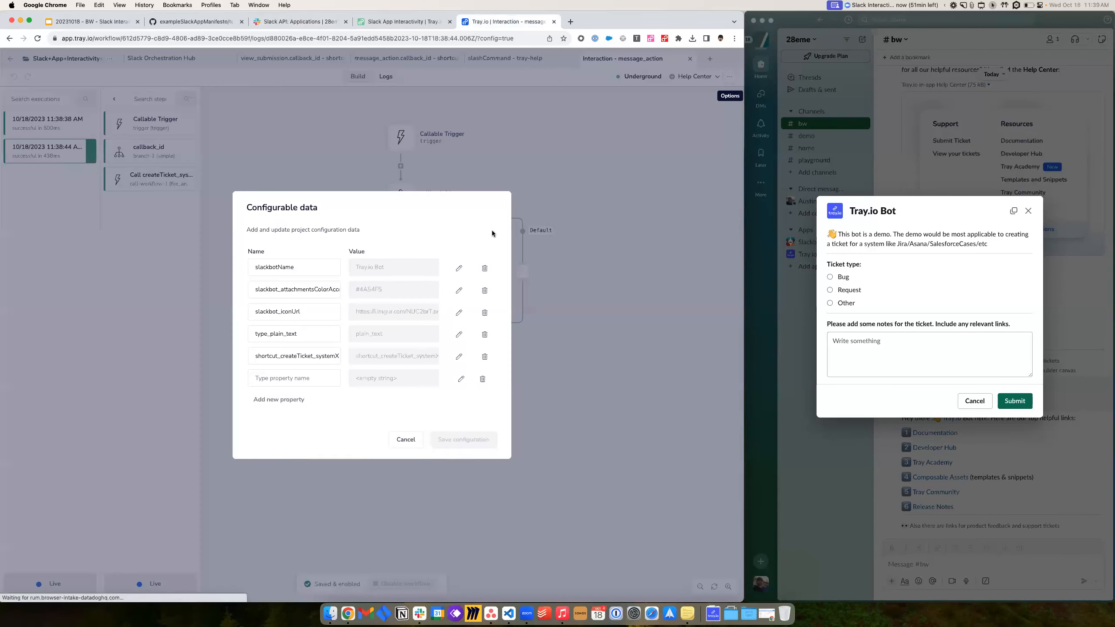
# - Inspect the shortcut_createTicket_systemX property in Configurable data, then cancel without saving
pyautogui.doubleClick(297, 355)
pyautogui.click(453, 357)
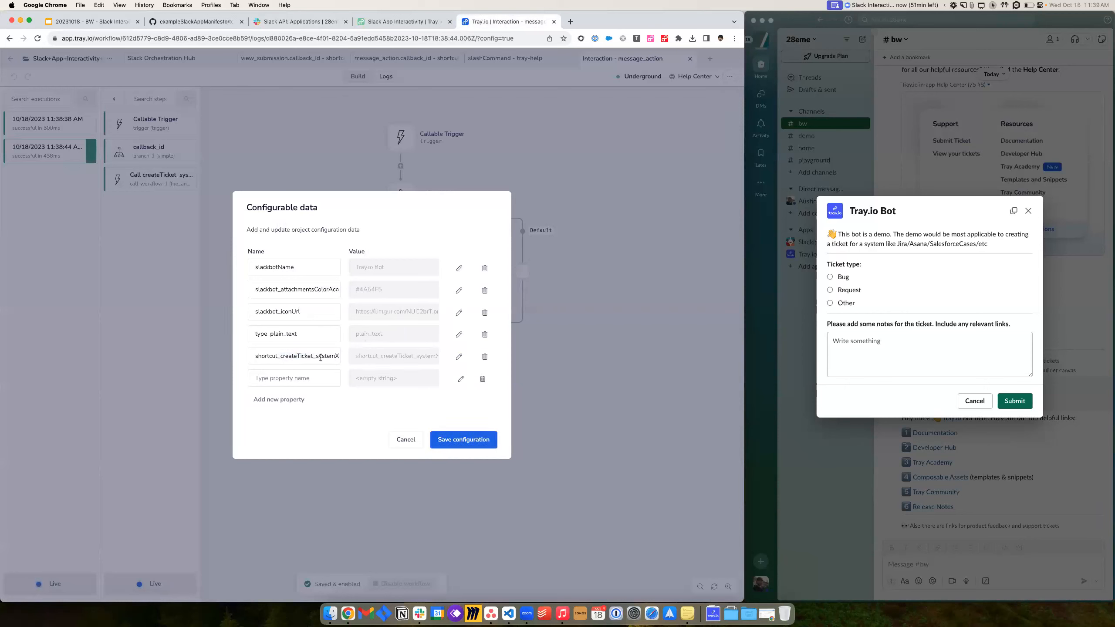
pyautogui.doubleClick(269, 359)
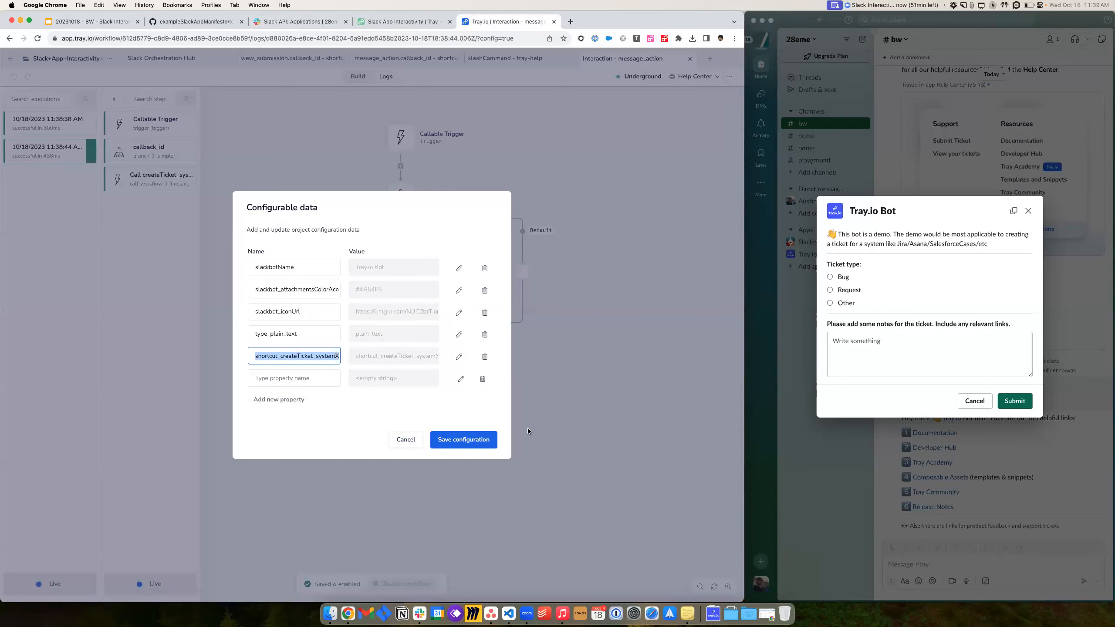
pyautogui.click(405, 439)
# - Check the callback_id branch settings and its first branch's matching value
pyautogui.click(396, 204)
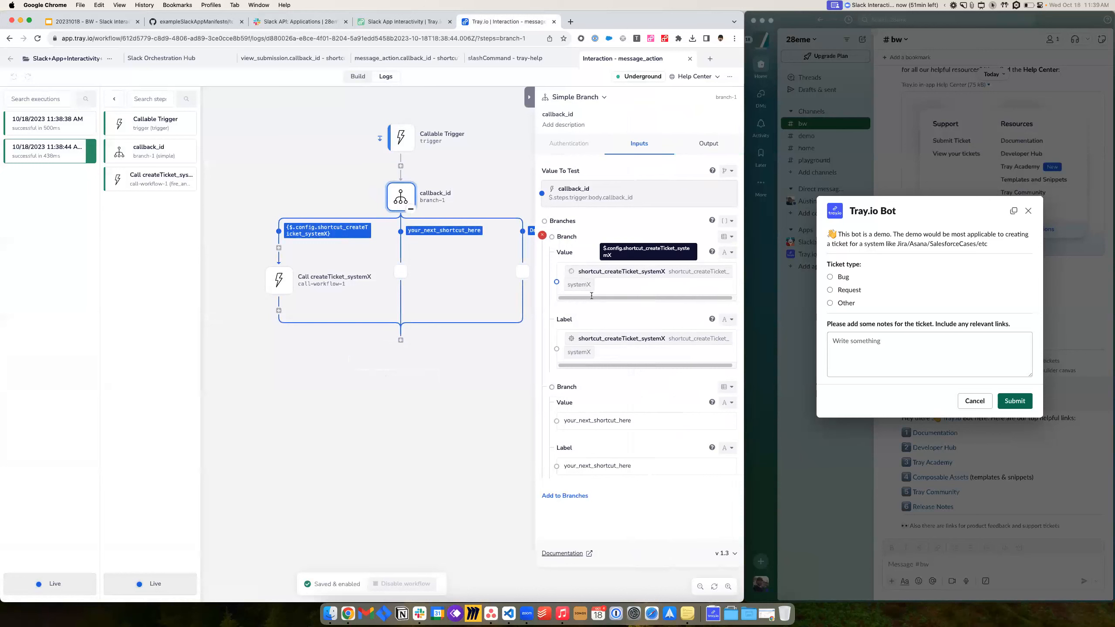
pyautogui.click(629, 284)
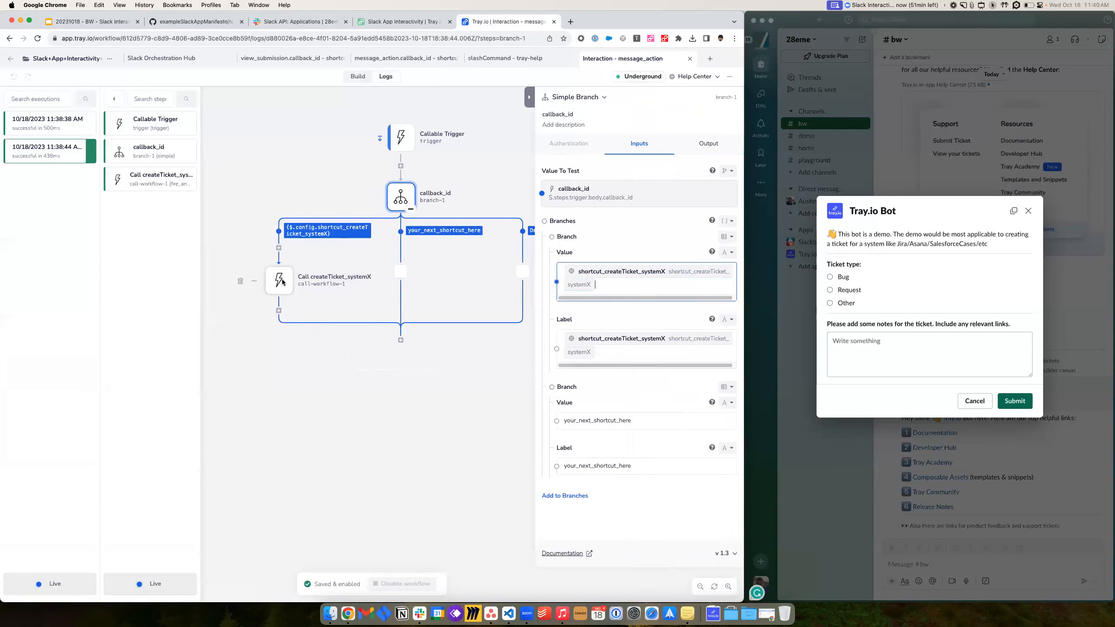
pyautogui.click(463, 200)
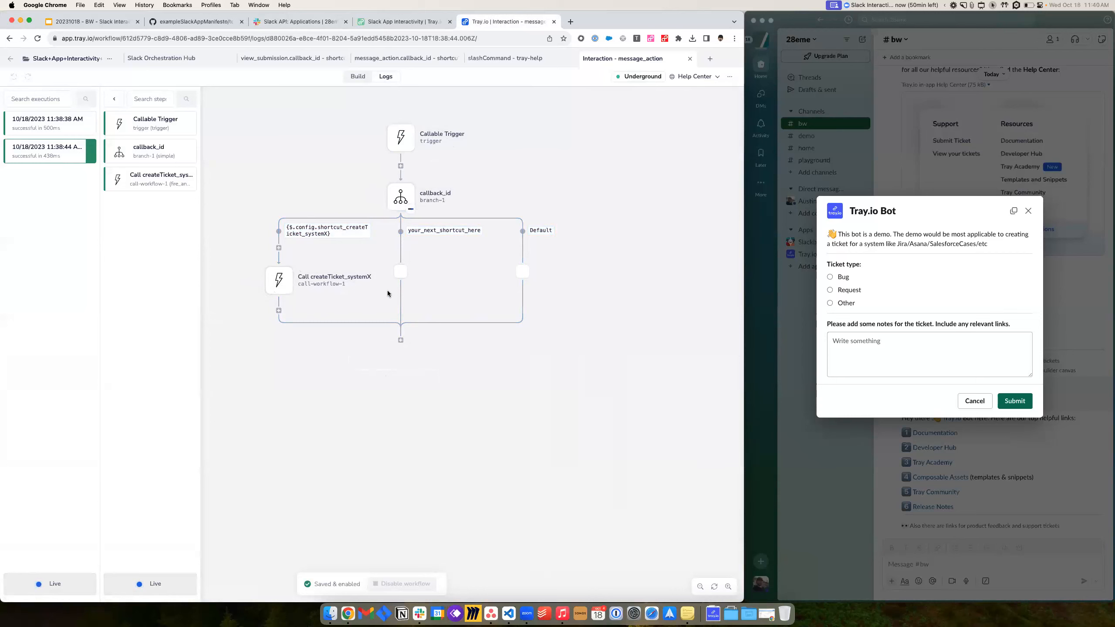
pyautogui.click(401, 196)
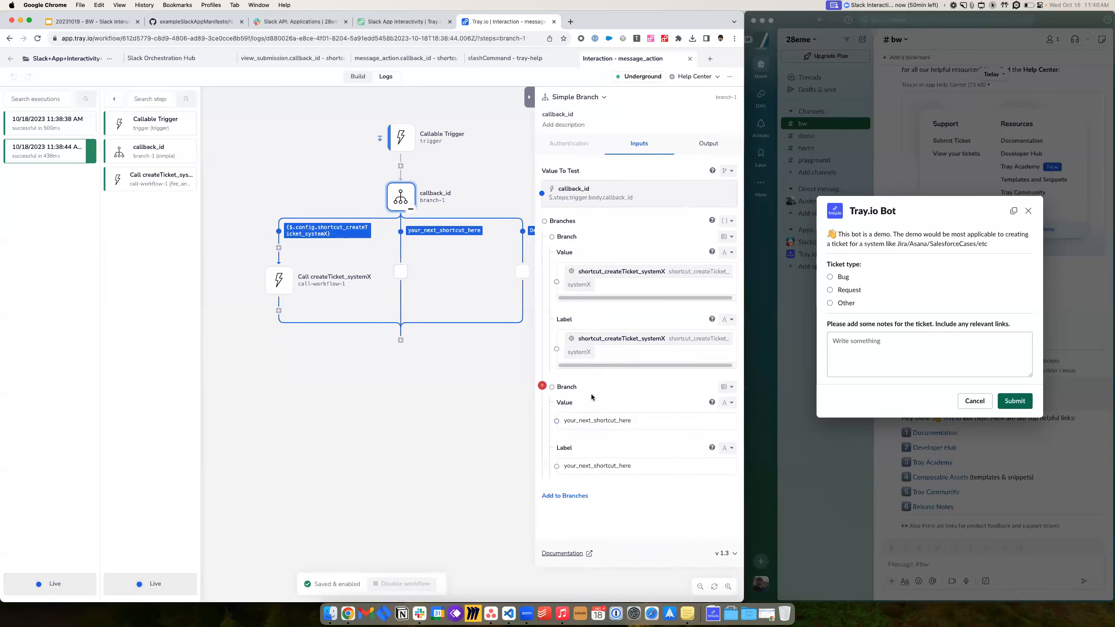
# - View the Call createTicket_systemX run data and open the called workflow's logs
pyautogui.click(280, 280)
pyautogui.rightClick(280, 281)
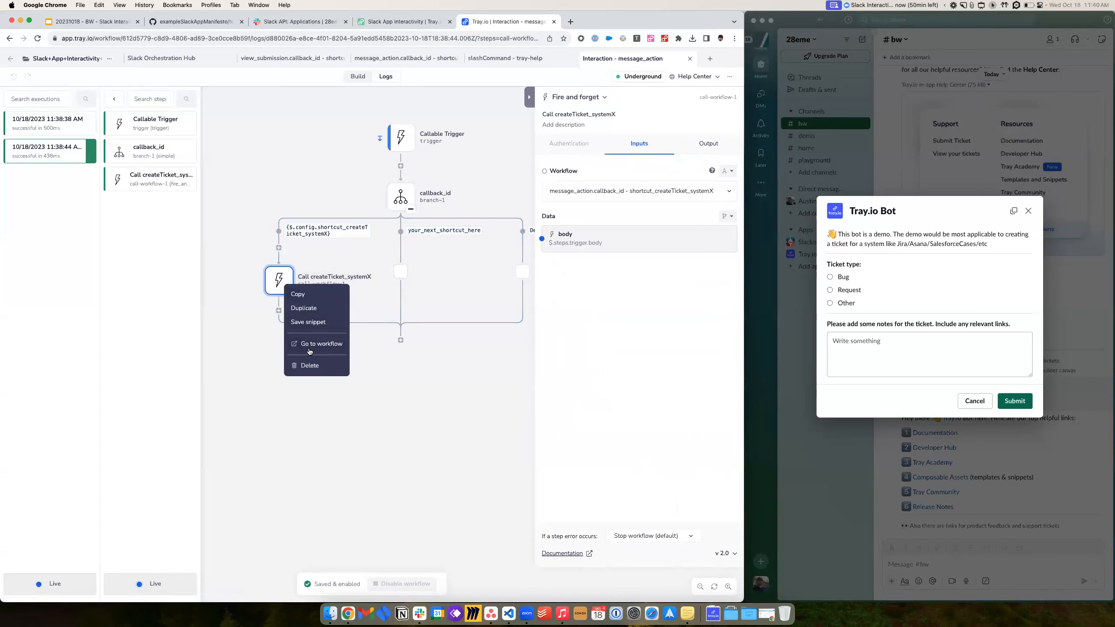
pyautogui.click(265, 273)
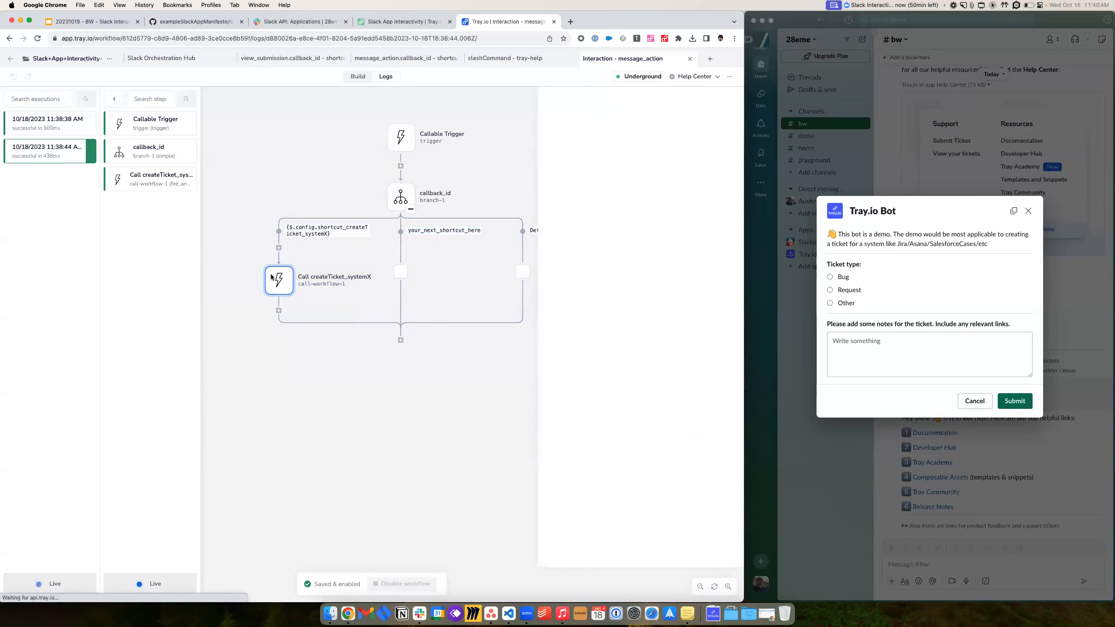
pyautogui.click(140, 189)
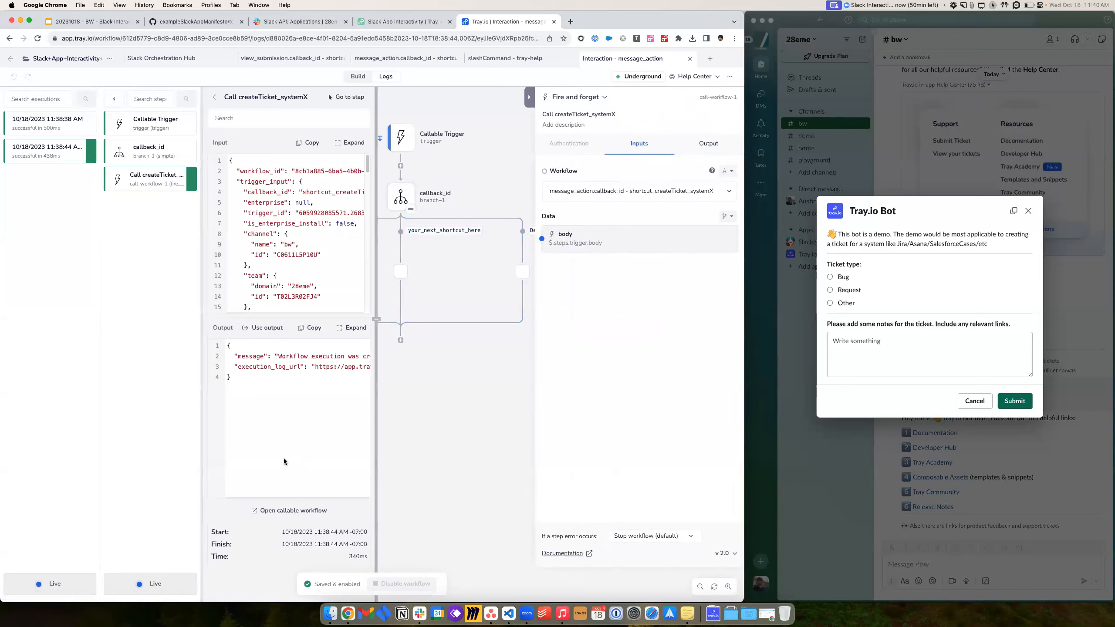
pyautogui.click(288, 514)
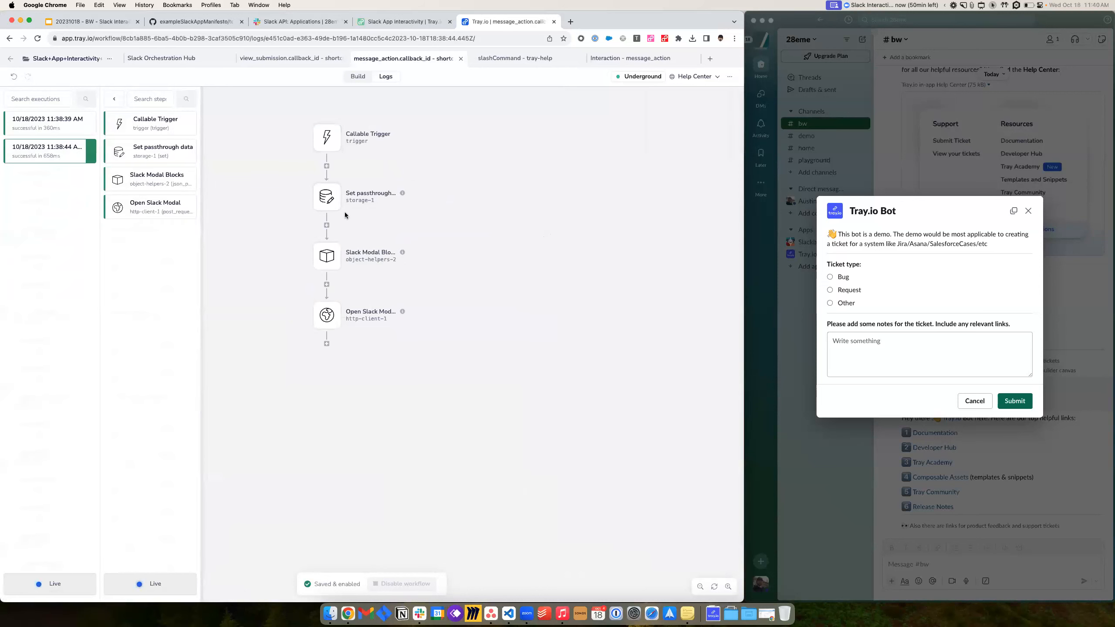
pyautogui.click(332, 139)
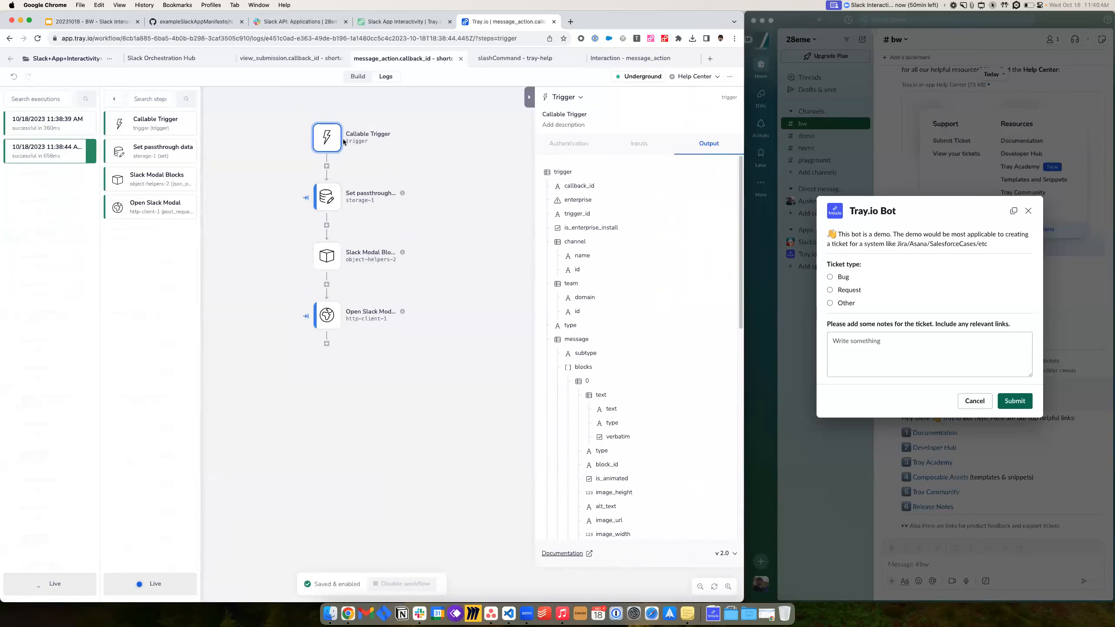
pyautogui.click(327, 197)
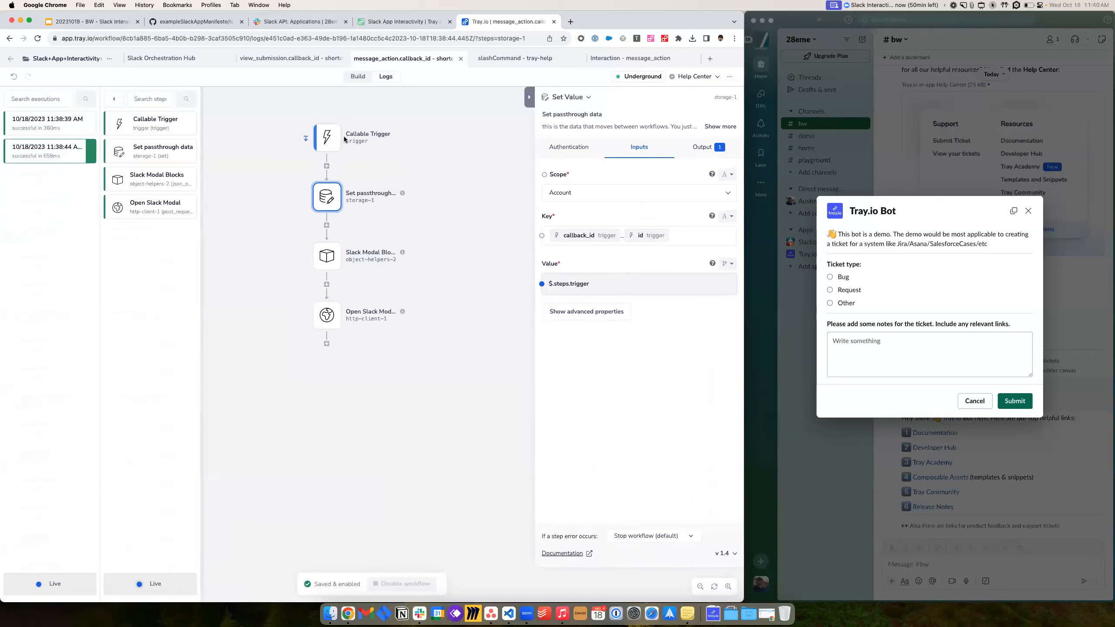
pyautogui.click(654, 233)
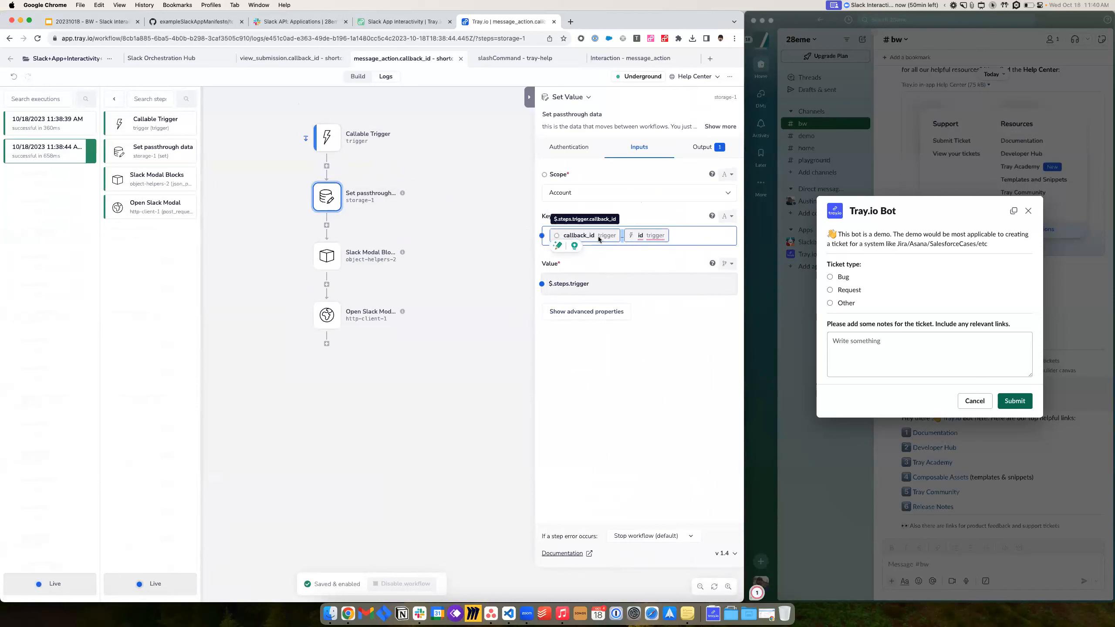
pyautogui.moveTo(653, 239)
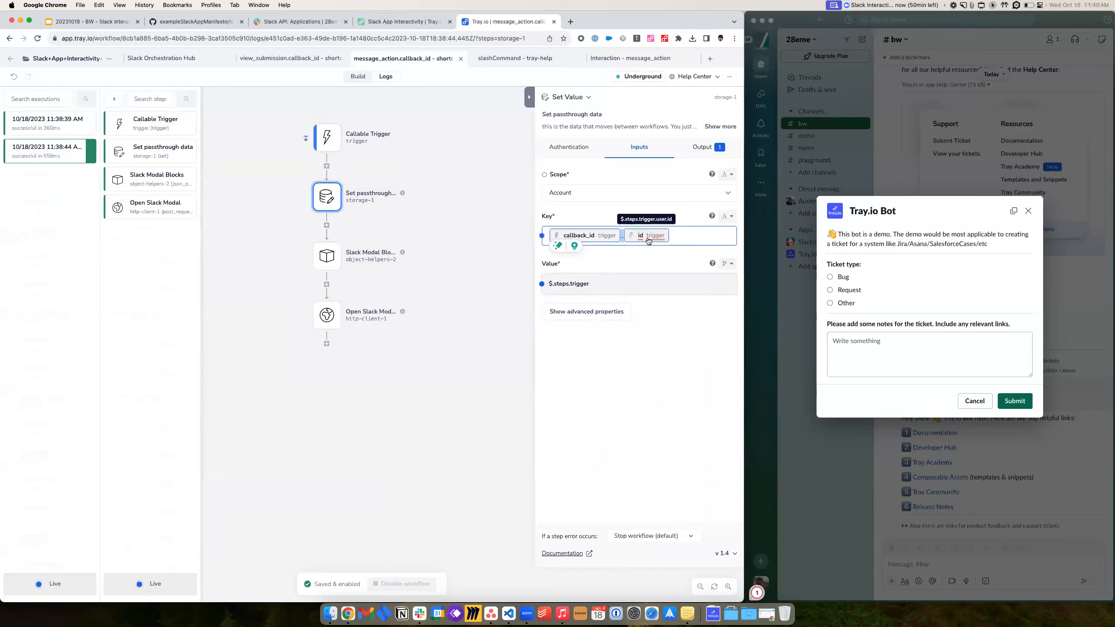
pyautogui.click(688, 237)
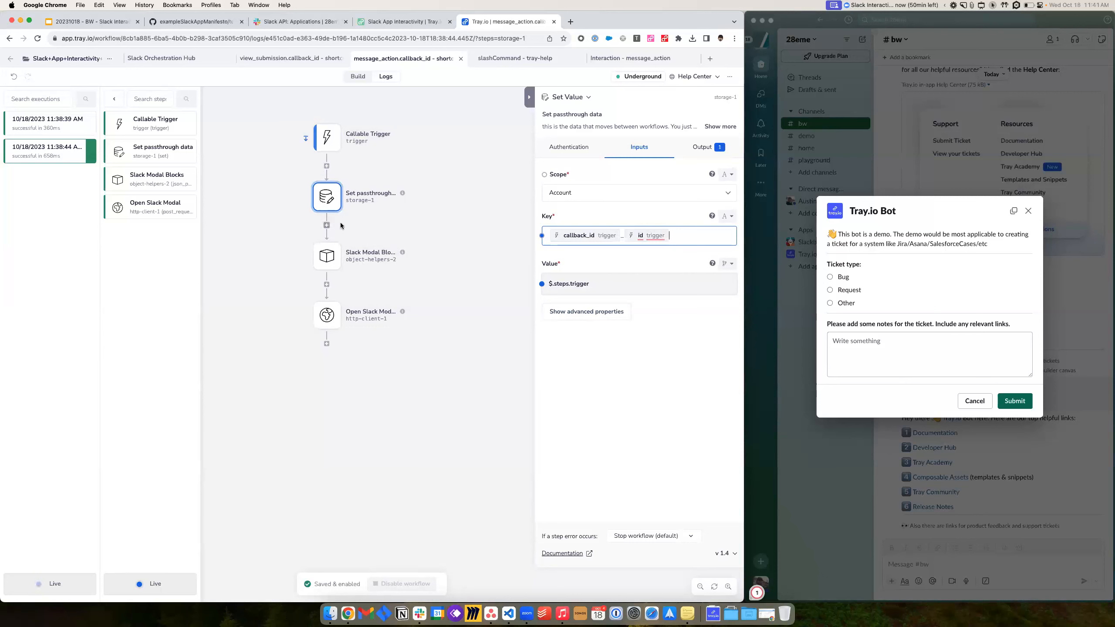
pyautogui.click(320, 253)
# - Read the Slack Modal Blocks step's full description, leaving it unchanged
pyautogui.scroll(-10, 630, 351)
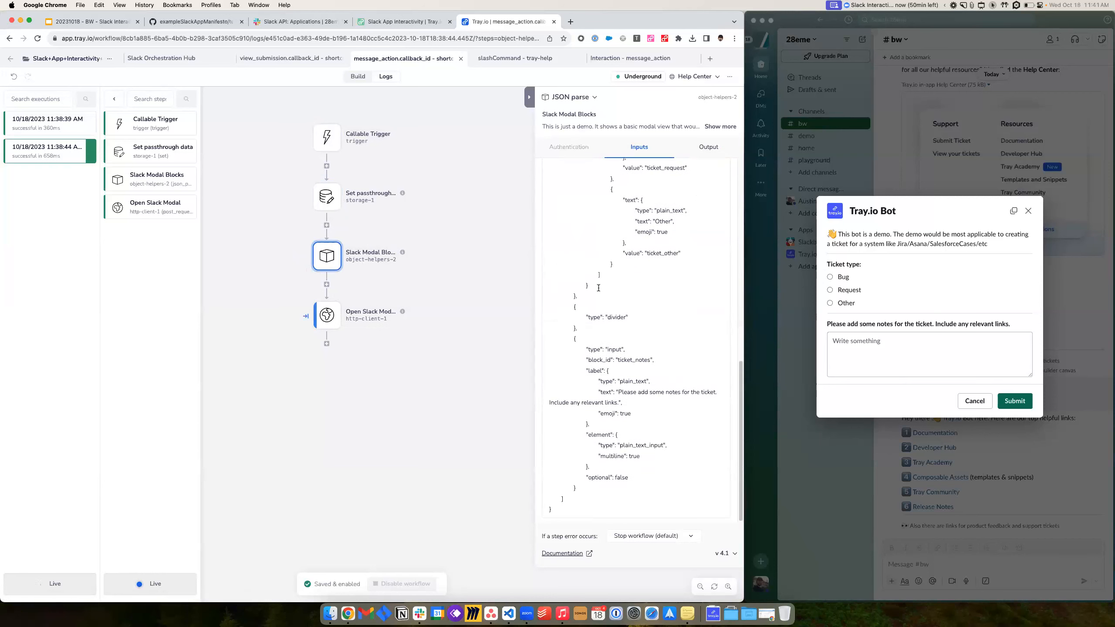
pyautogui.click(716, 126)
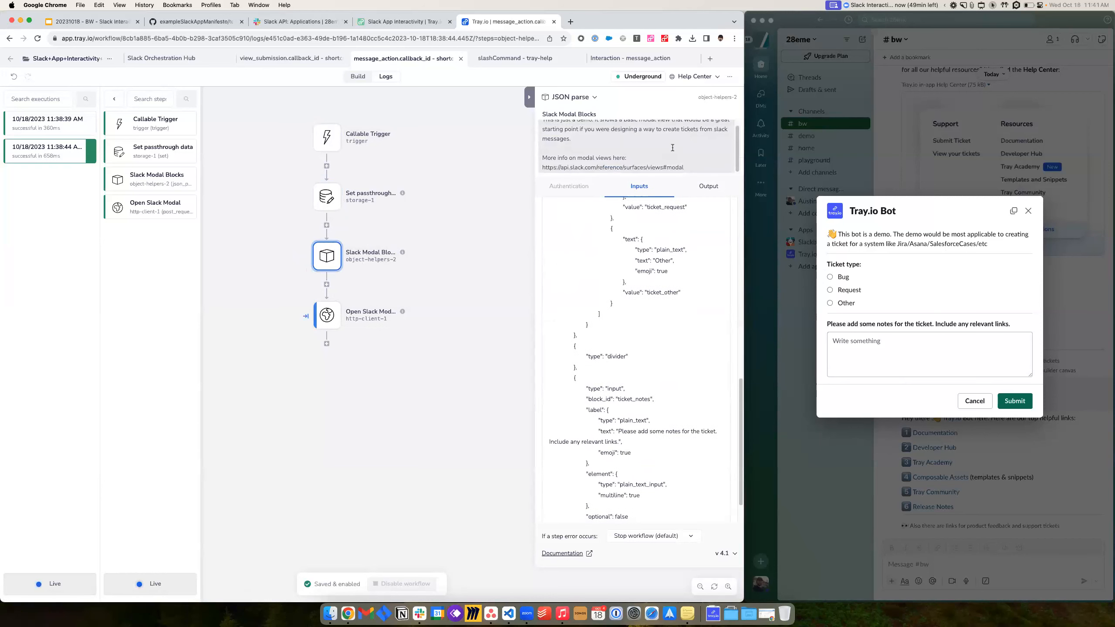
pyautogui.click(643, 164)
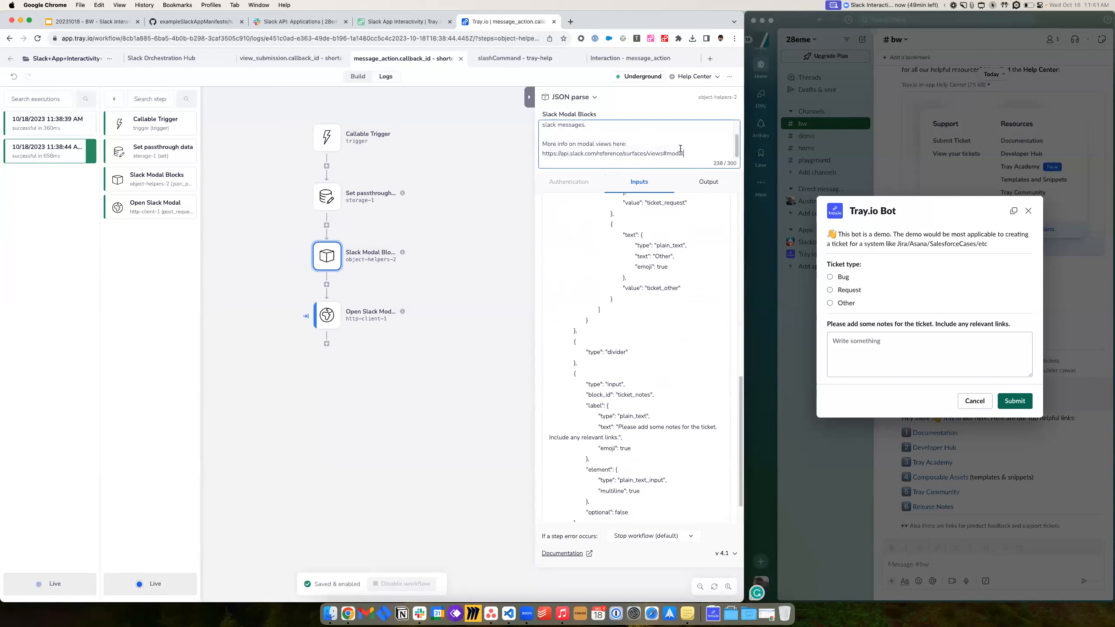
pyautogui.click(682, 110)
# - In Open Slack Modal, check its Slack authentication and reach the view title text 'Tray.io Bot'
pyautogui.scroll(-3, 386, 322)
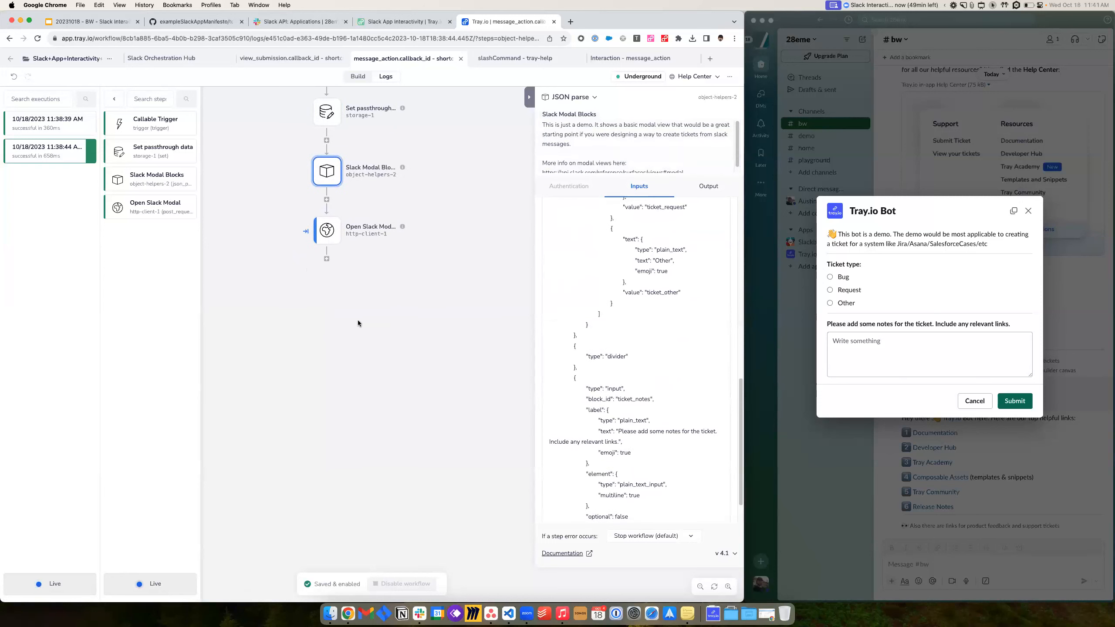
pyautogui.click(329, 236)
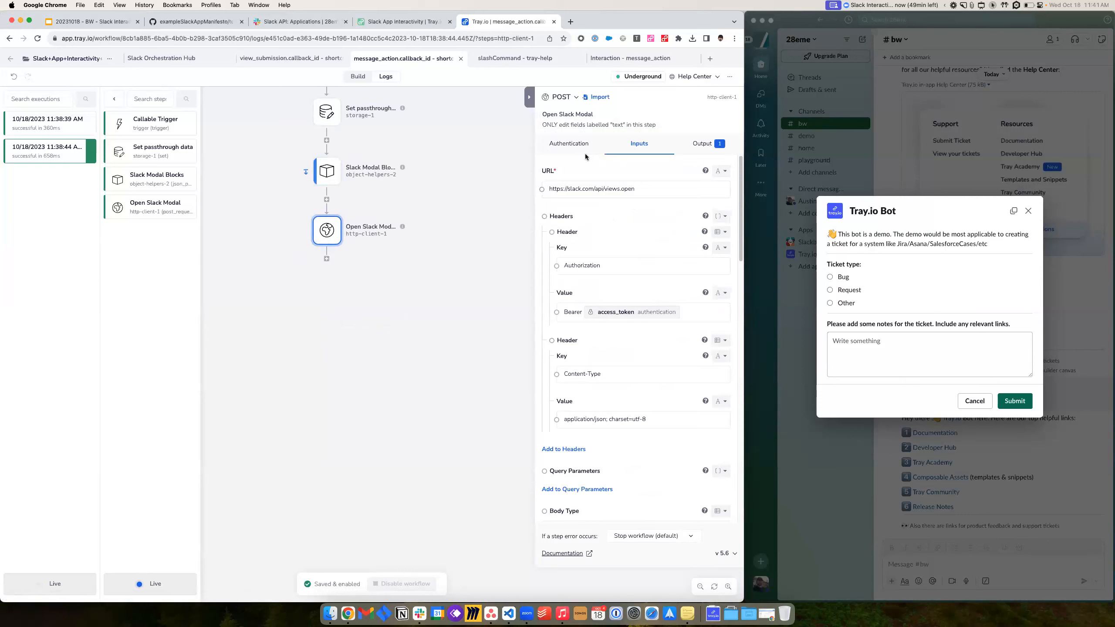
pyautogui.click(573, 144)
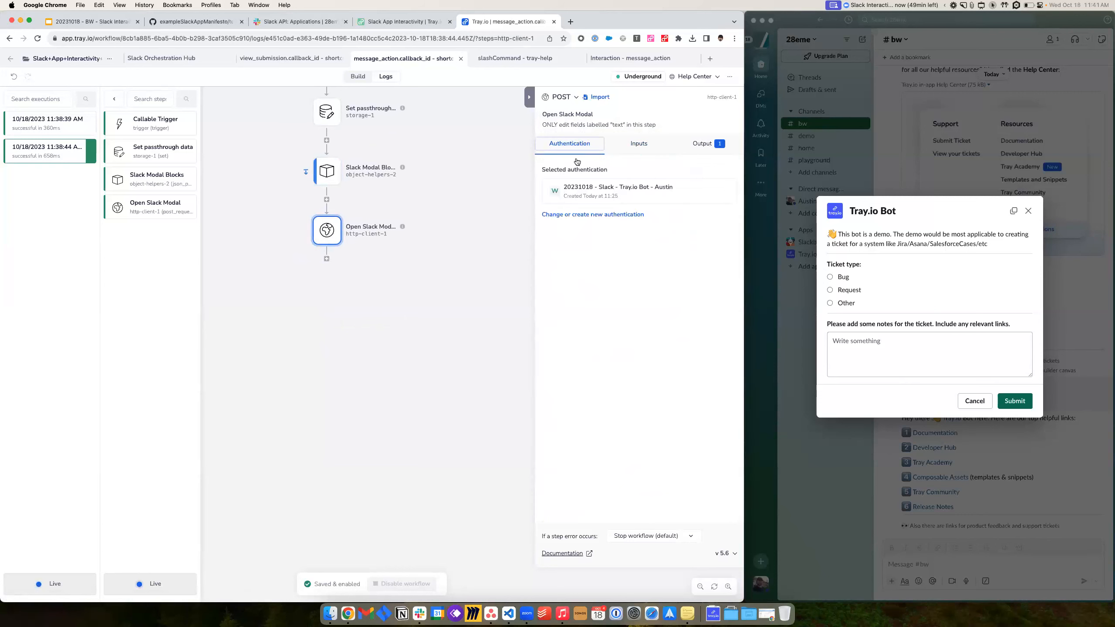
pyautogui.click(638, 145)
pyautogui.scroll(-15, 615, 304)
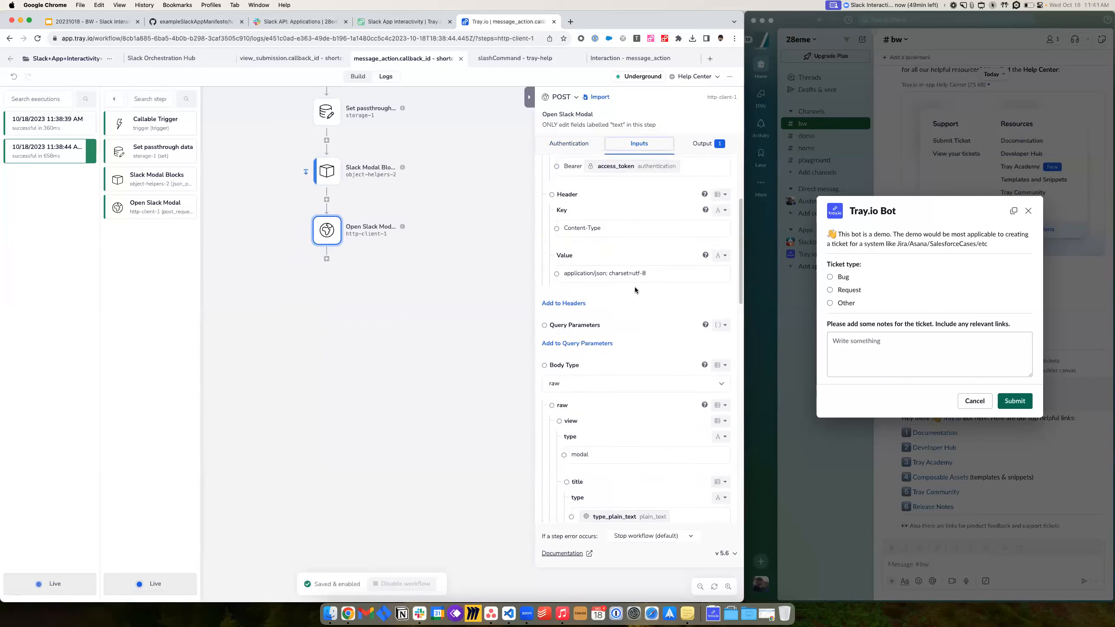
pyautogui.scroll(-5, 662, 381)
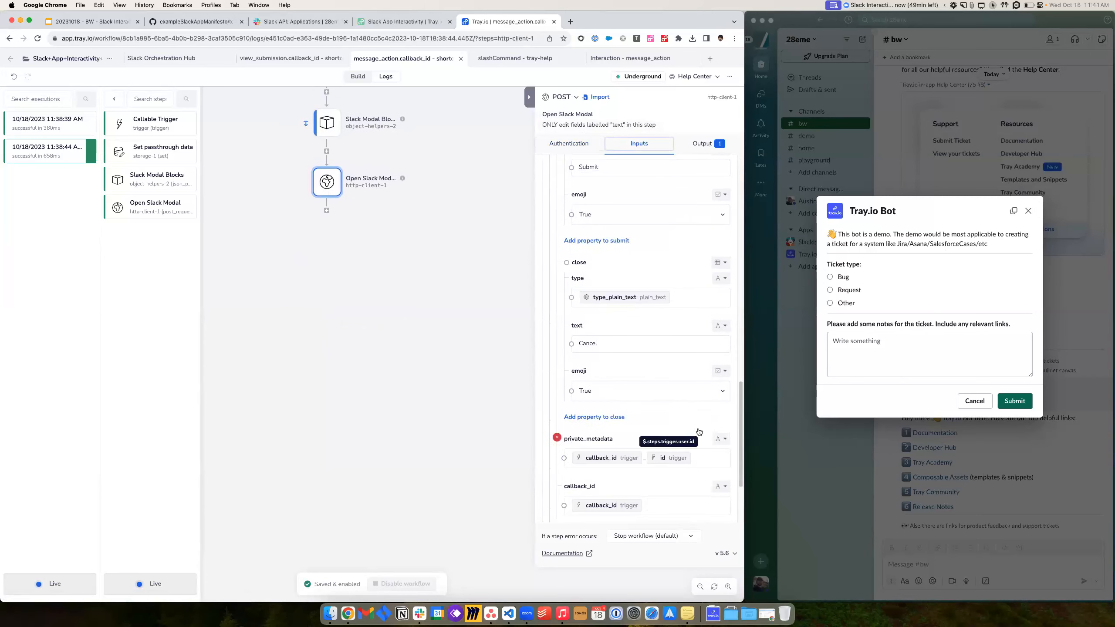
pyautogui.scroll(5, 637, 260)
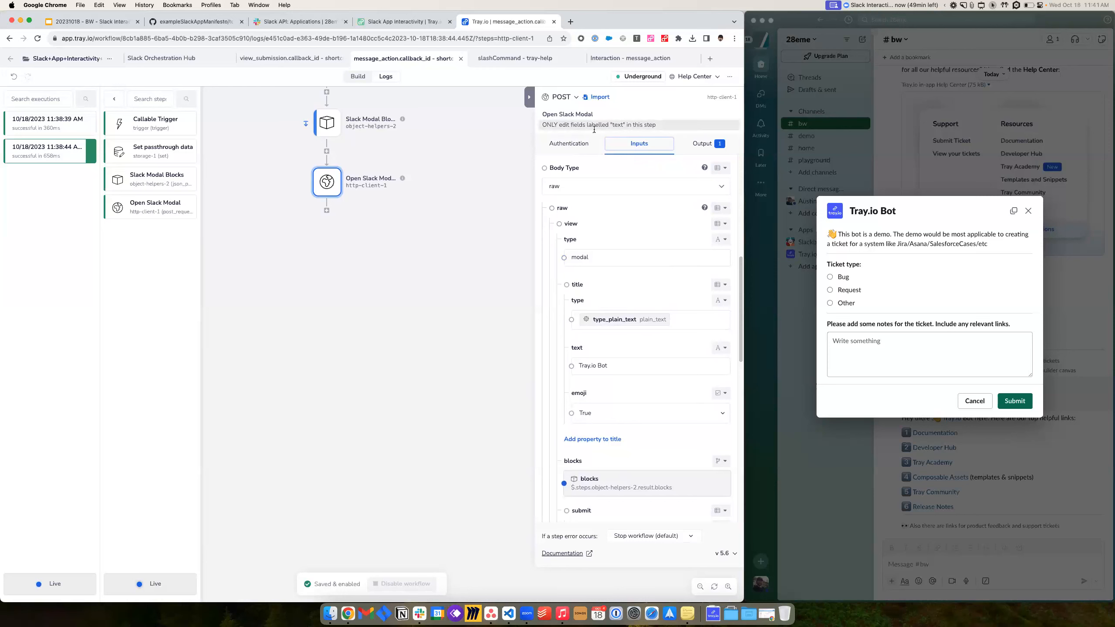
pyautogui.scroll(-1, 627, 399)
pyautogui.scroll(-1, 597, 366)
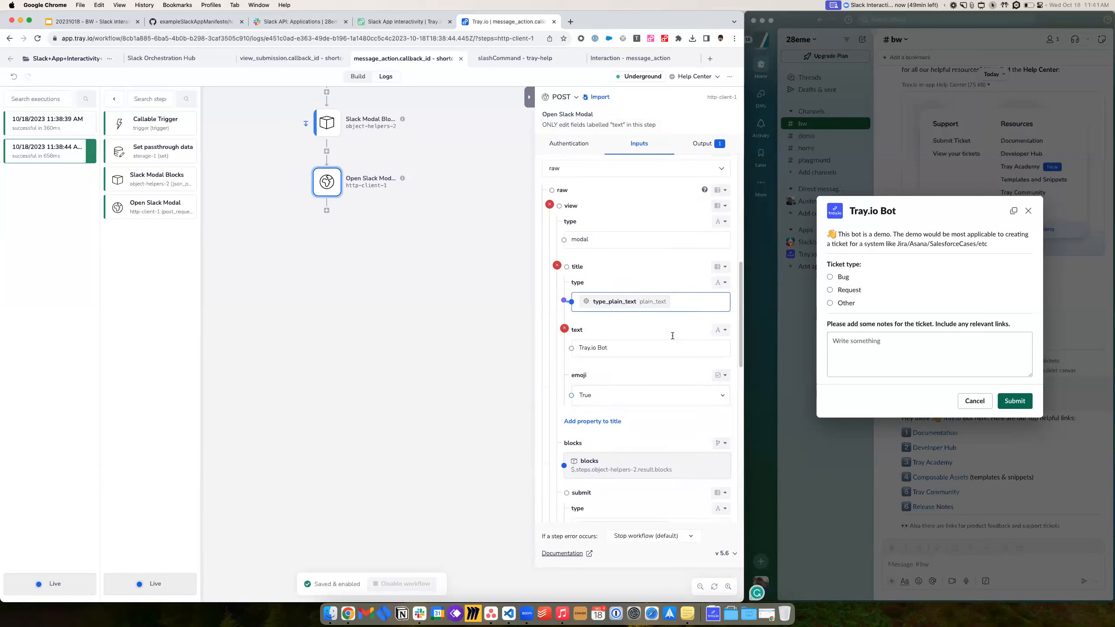
pyautogui.click(576, 343)
# - Replace the Open Slack Modal title text with 'Modals Are Awesome'
pyautogui.click(613, 346)
pyautogui.scroll(-2, 623, 348)
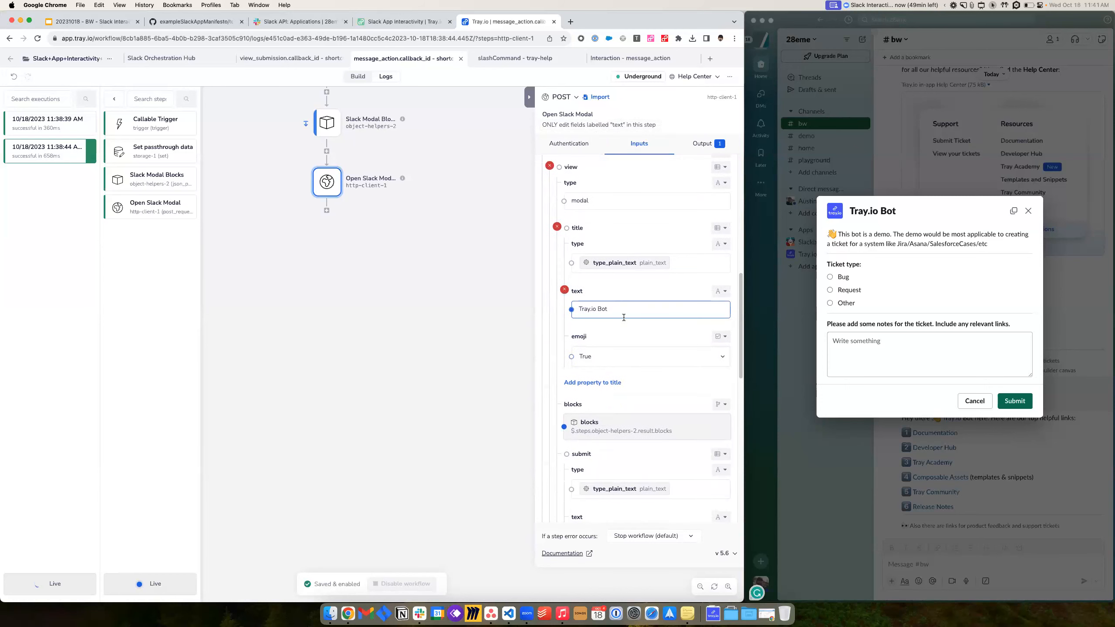
pyautogui.tripleClick(623, 313)
pyautogui.write('Modals Are Awesome')
pyautogui.click(376, 301)
# - Reopen the ticket modal in Slack to see the new title, then view the 11:41:45 AM execution
pyautogui.click(976, 401)
pyautogui.click(1098, 406)
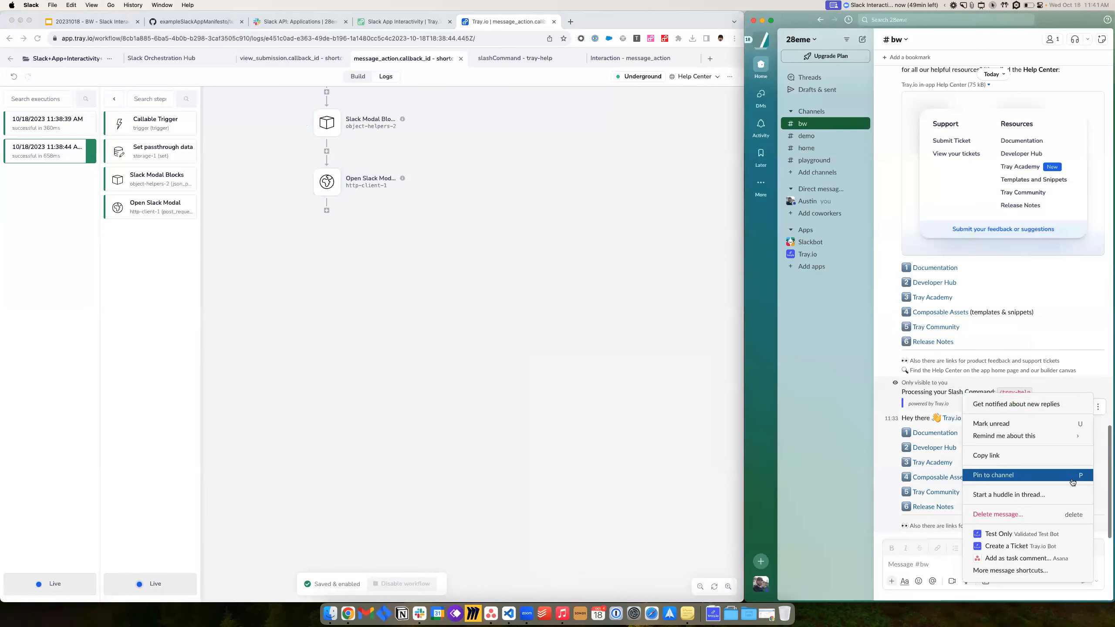
pyautogui.click(1017, 546)
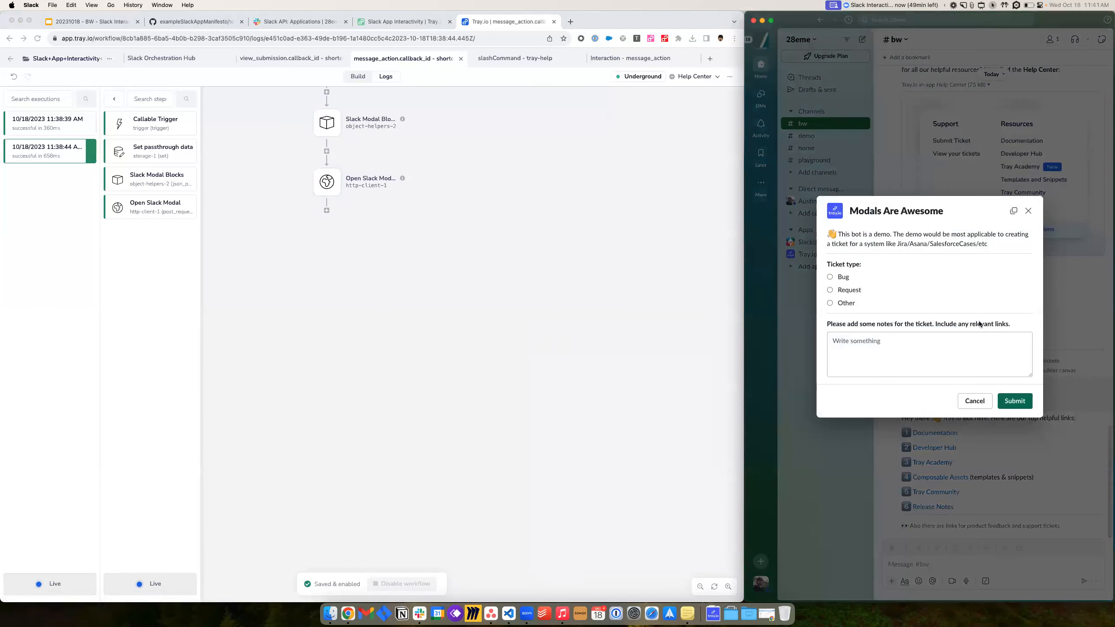
pyautogui.moveTo(930, 210); pyautogui.dragTo(849, 208)
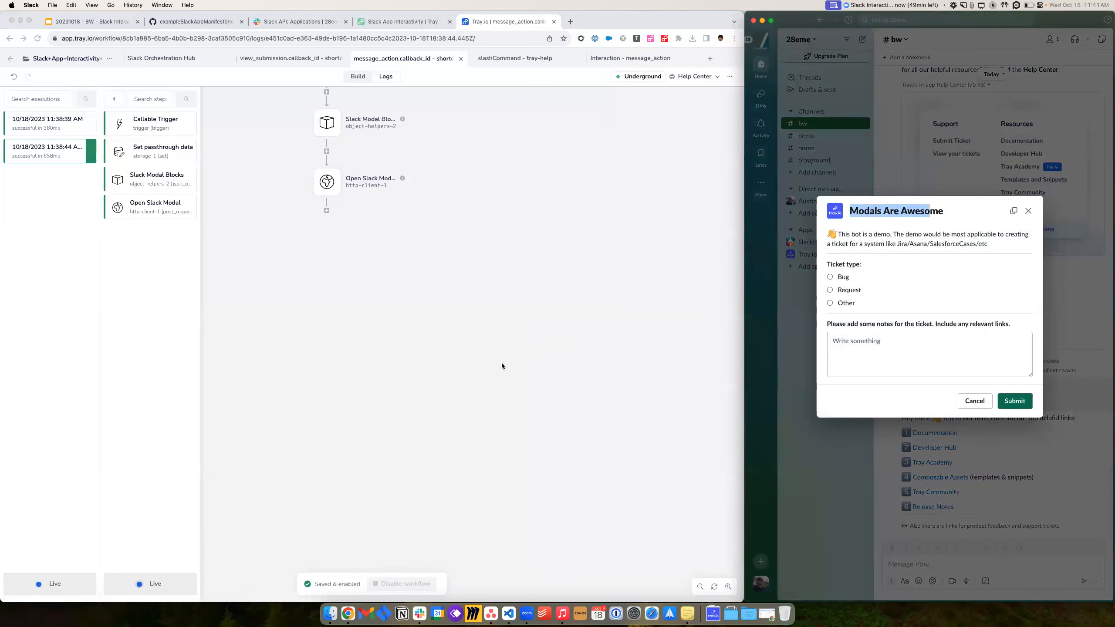
pyautogui.click(341, 154)
pyautogui.click(329, 182)
pyautogui.click(61, 179)
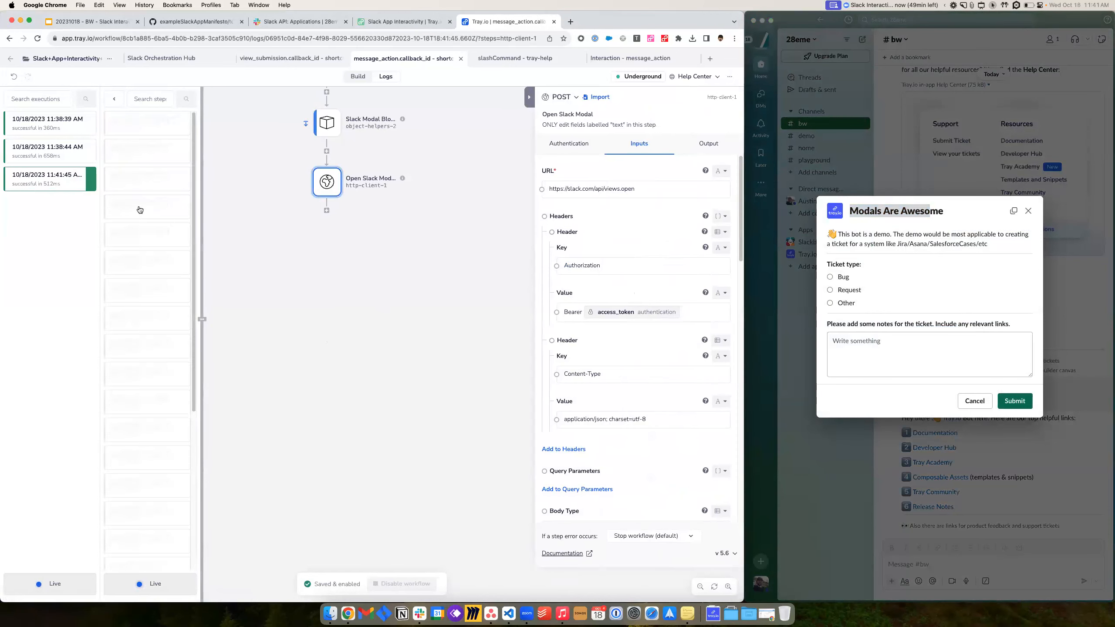
# - Review the modal's Submit and Cancel labels and the Slack Modal Blocks JSON source
pyautogui.scroll(-15, 626, 385)
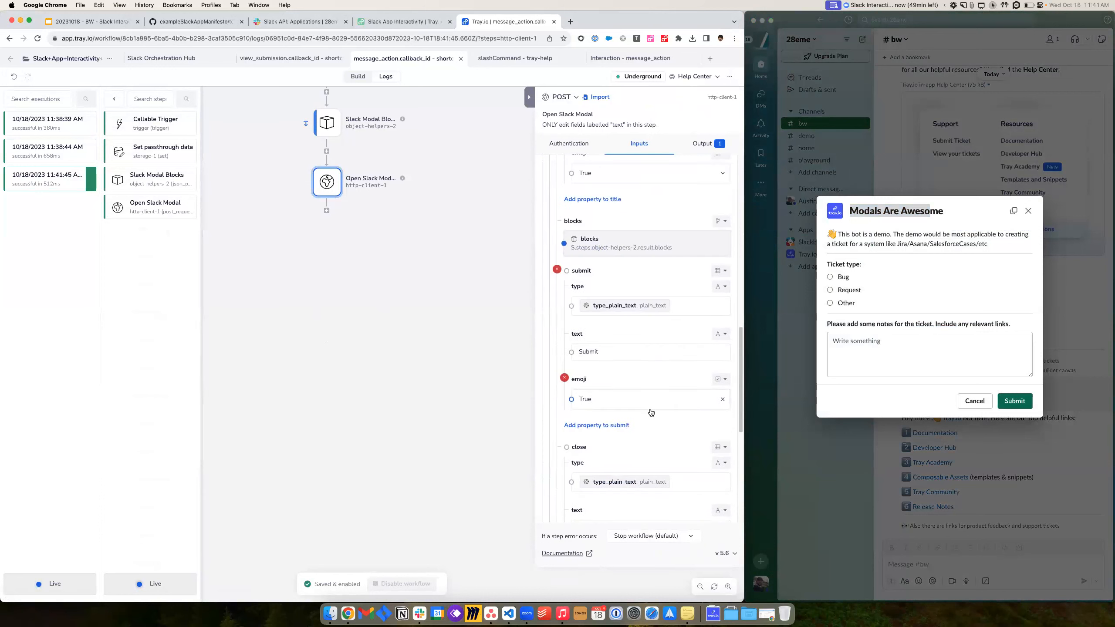
pyautogui.doubleClick(590, 261)
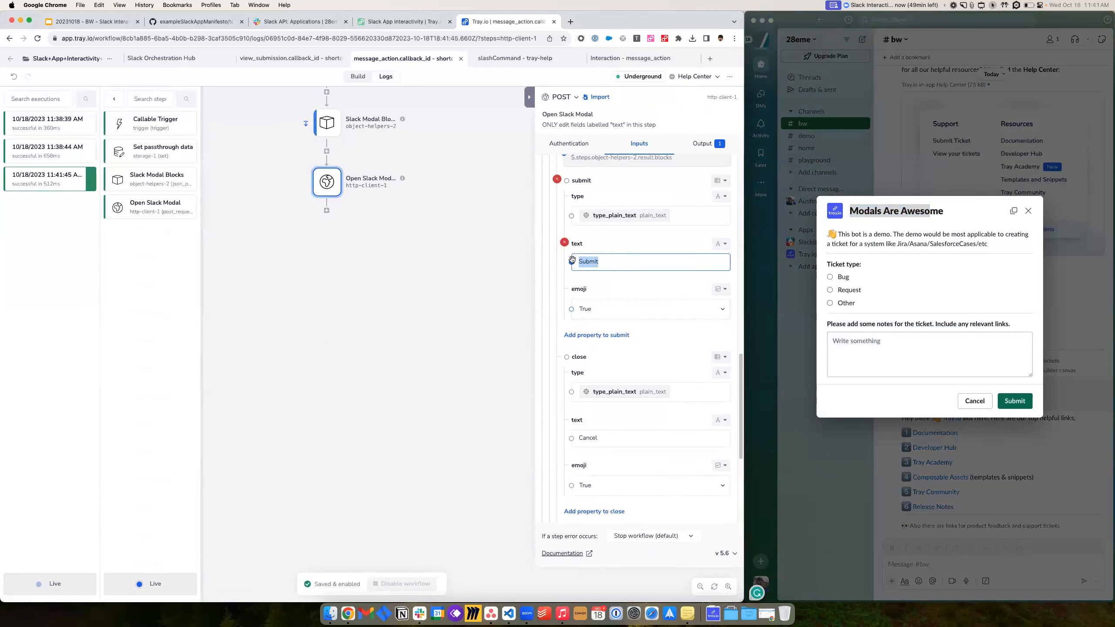
pyautogui.scroll(-3, 659, 360)
pyautogui.doubleClick(589, 307)
pyautogui.scroll(-2, 614, 370)
pyautogui.scroll(20, 620, 365)
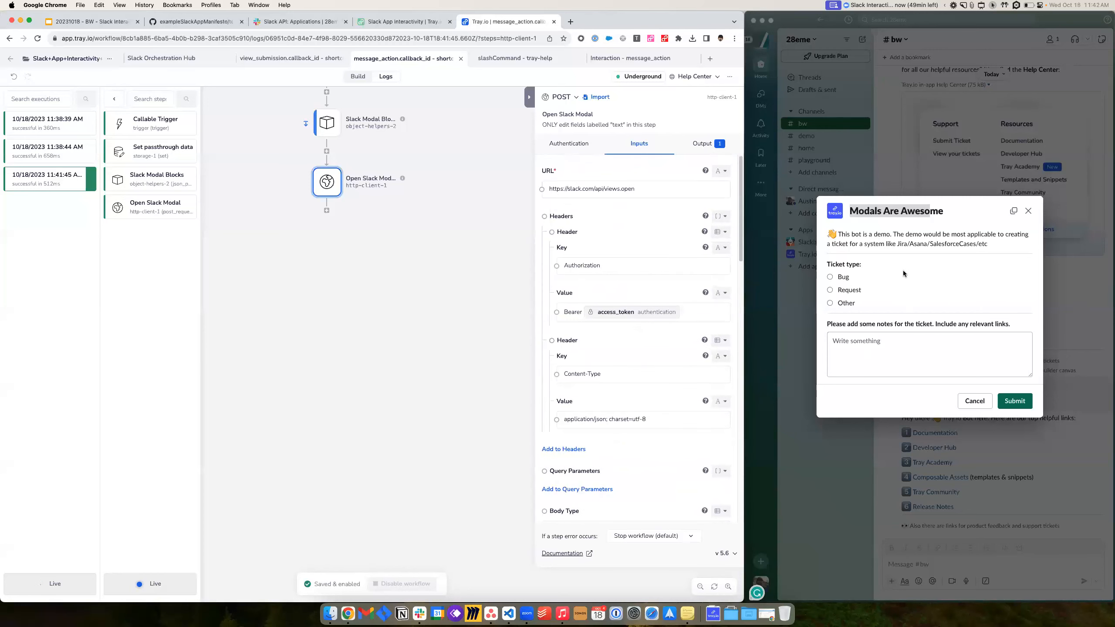
pyautogui.click(335, 124)
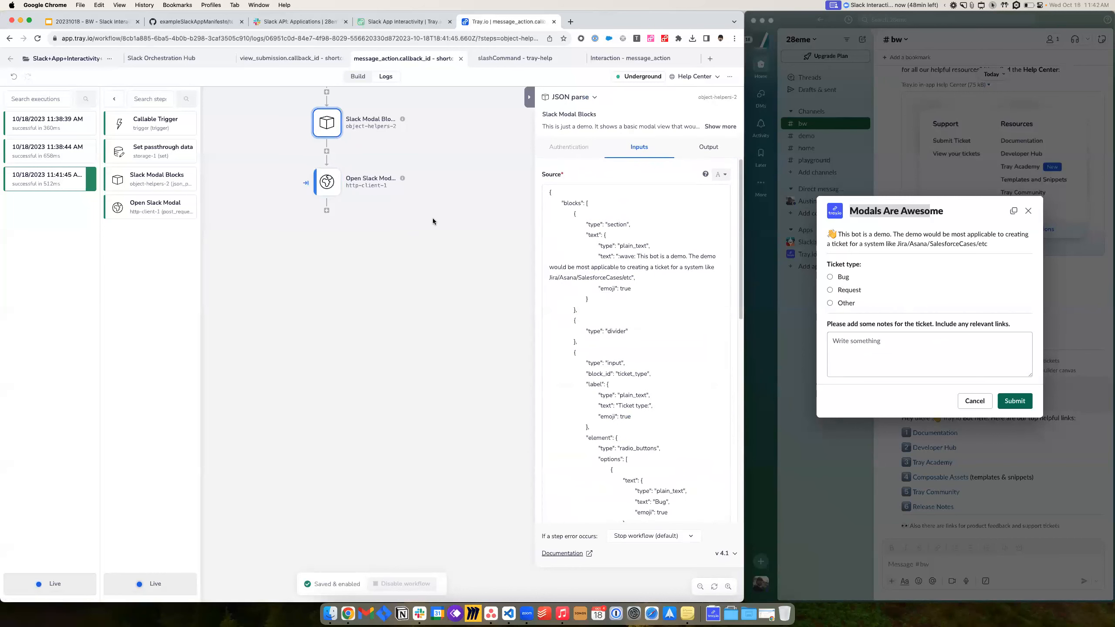
pyautogui.scroll(-3, 432, 221)
# - Submit a Request ticket with notes 'for the next workshop let', then go to Slack Orchestration Hub
pyautogui.click(855, 276)
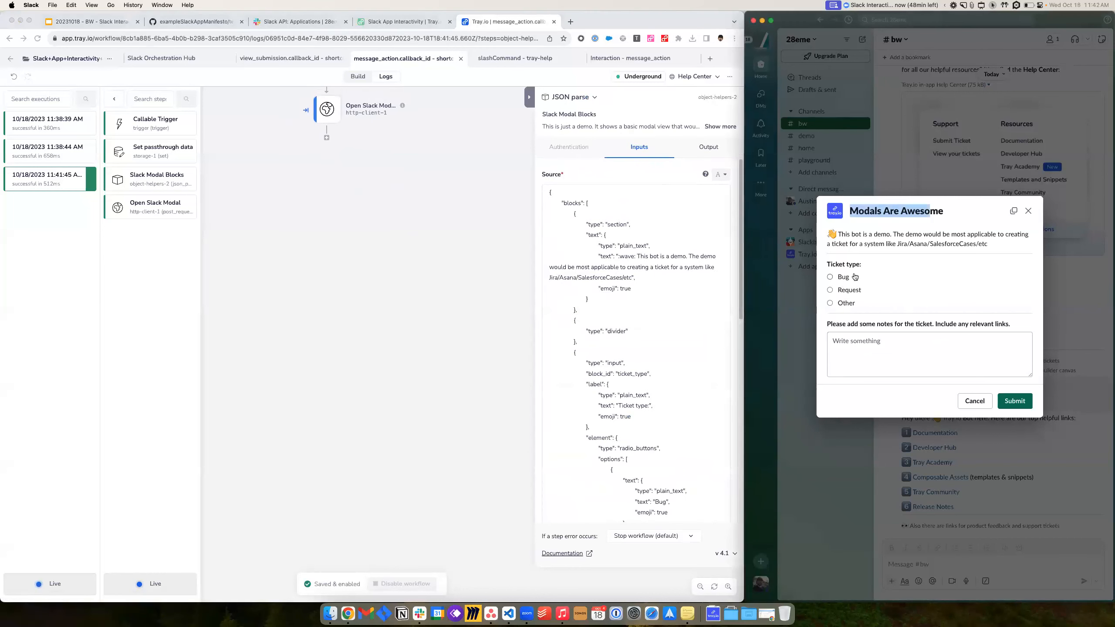
pyautogui.click(848, 291)
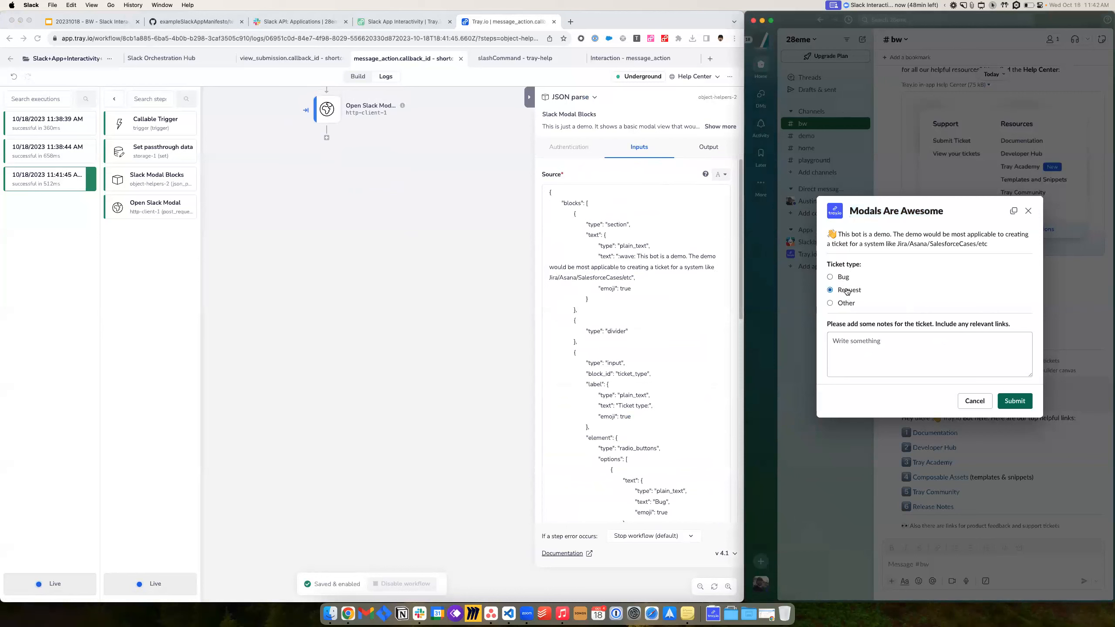
pyautogui.click(882, 349)
pyautogui.write('for the next workshop lets do X')
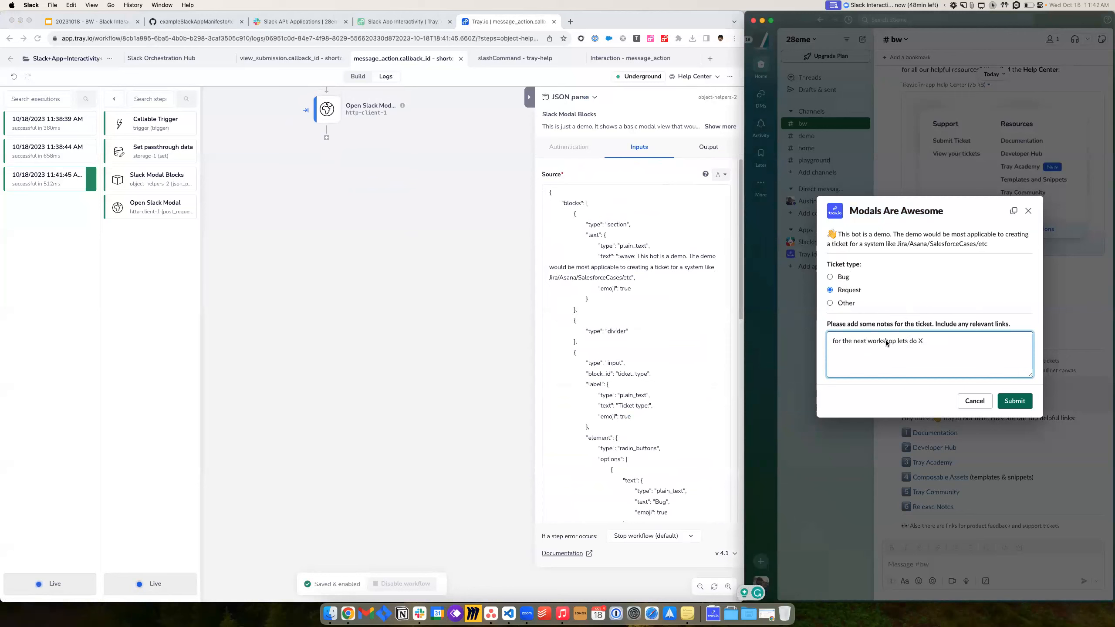
pyautogui.click(1014, 402)
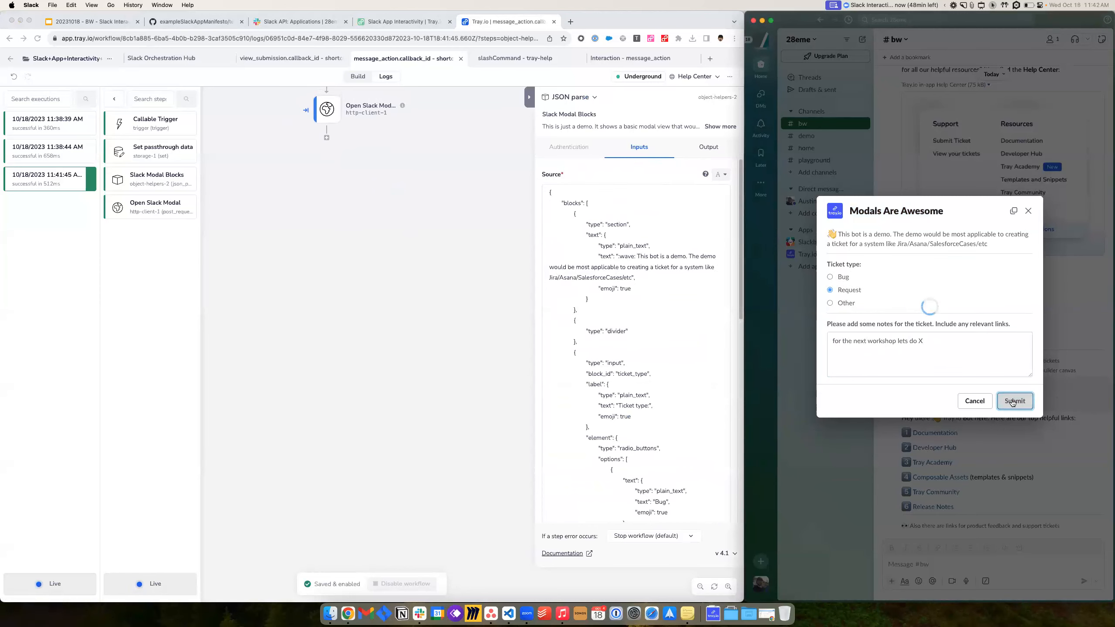
pyautogui.click(165, 61)
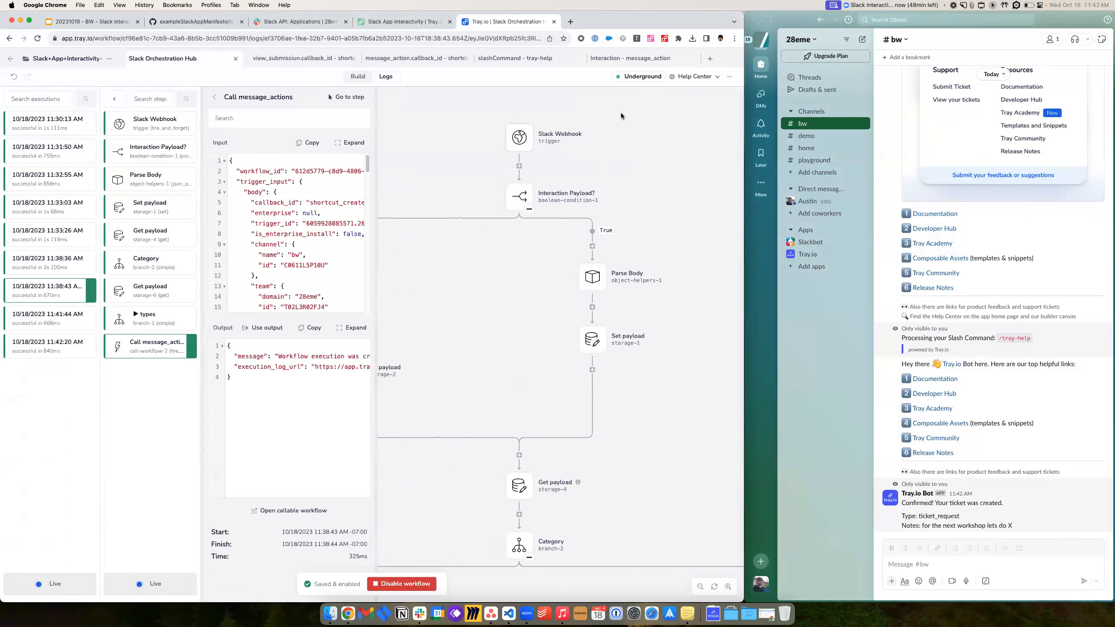
# - In the 11:42:20 AM run, inspect Slack Webhook, types and Call view_submission, then open the called workflow
pyautogui.click(39, 347)
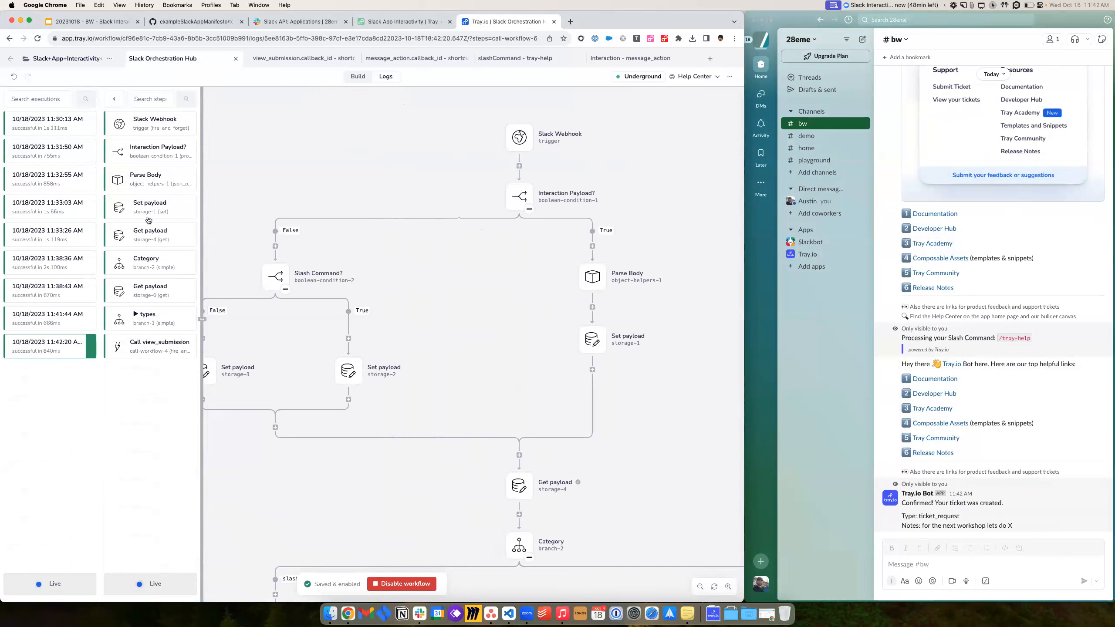
pyautogui.click(146, 130)
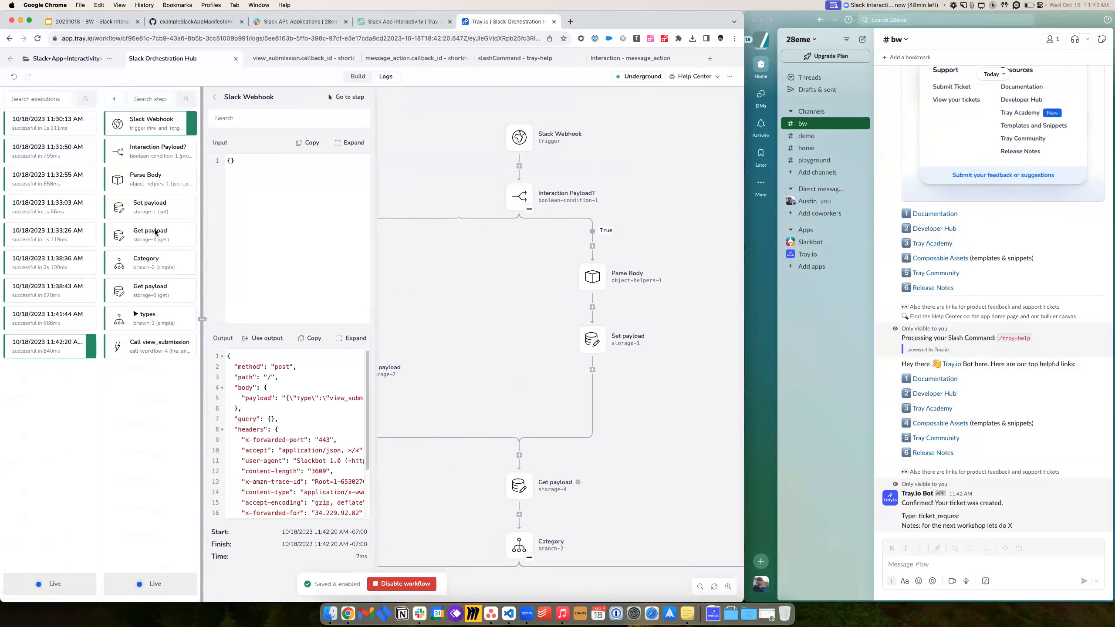
pyautogui.click(142, 327)
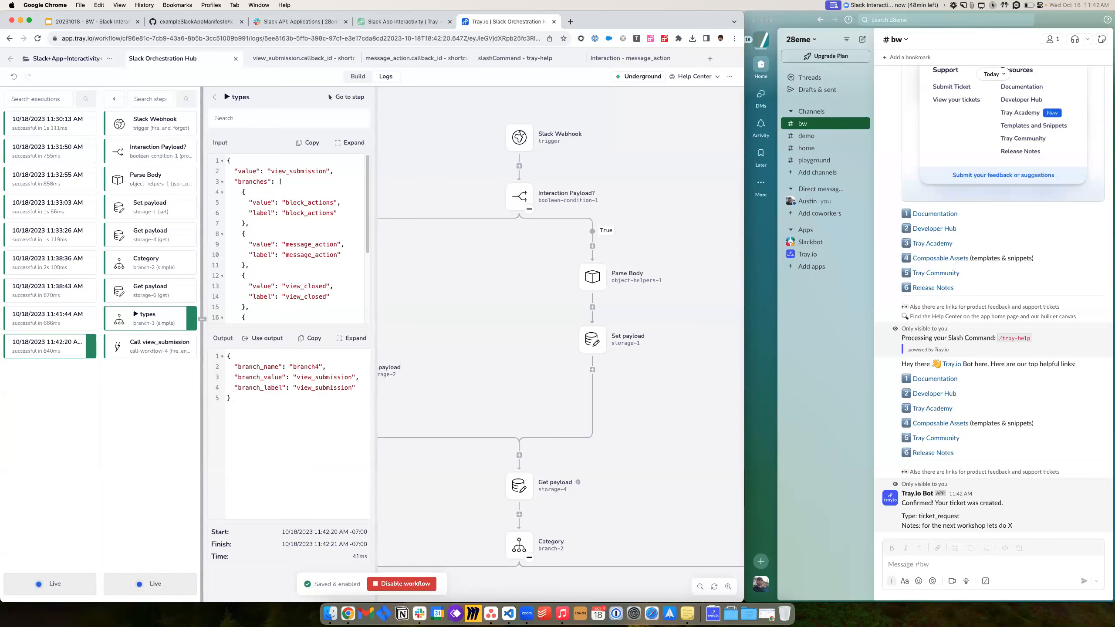
pyautogui.click(179, 351)
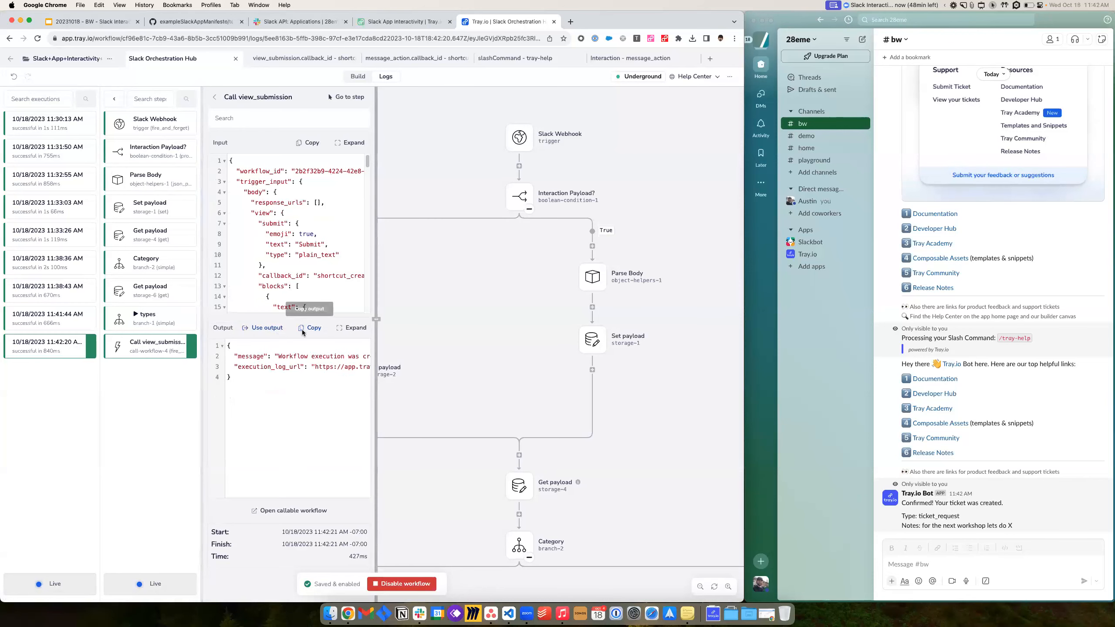
pyautogui.click(281, 510)
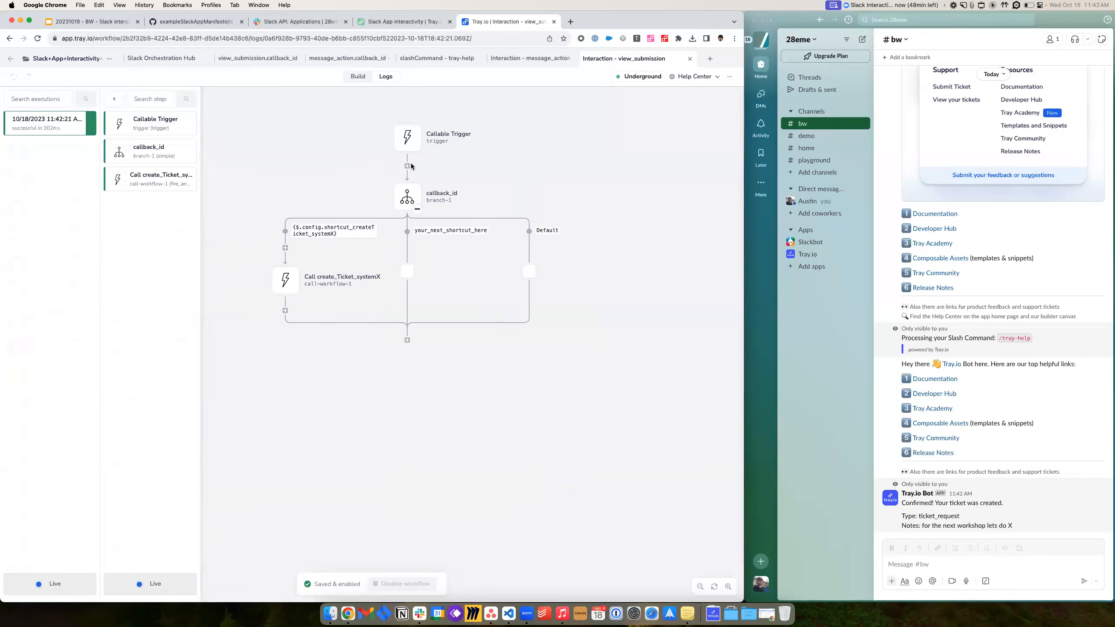
# - Inspect the trigger and create_Ticket_systemX call, then go to the workflow it calls
pyautogui.click(400, 150)
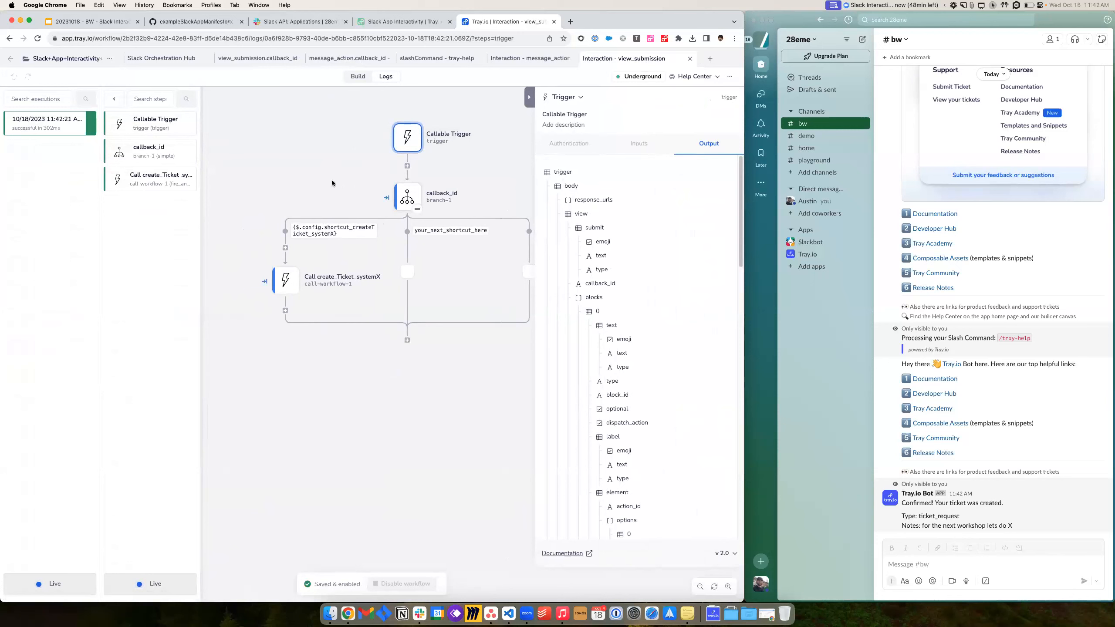
pyautogui.click(285, 279)
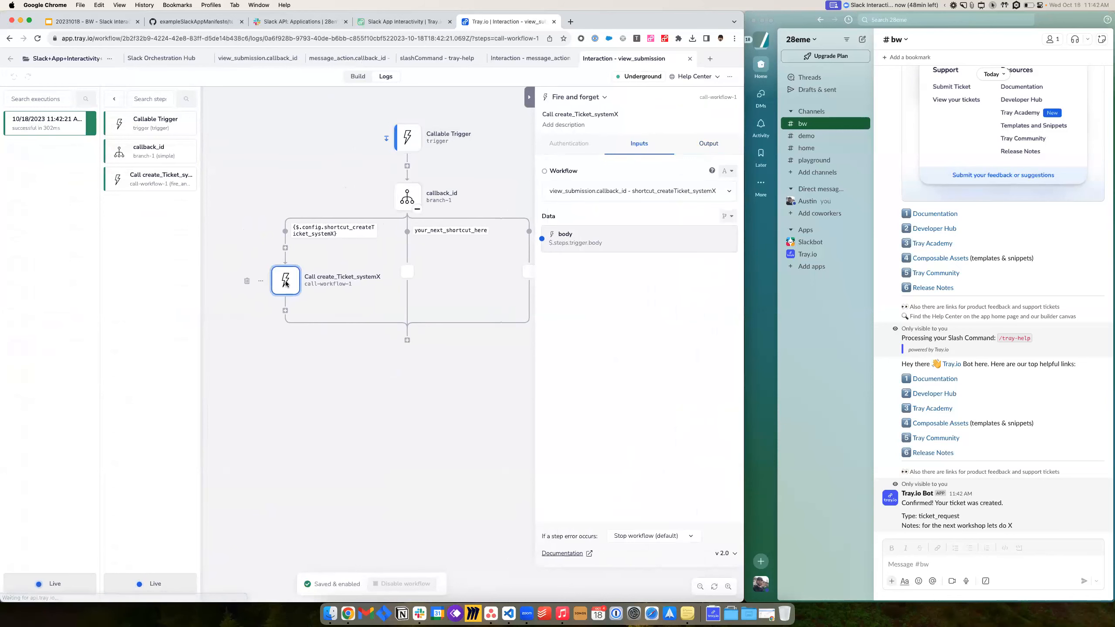
pyautogui.rightClick(290, 285)
pyautogui.click(323, 346)
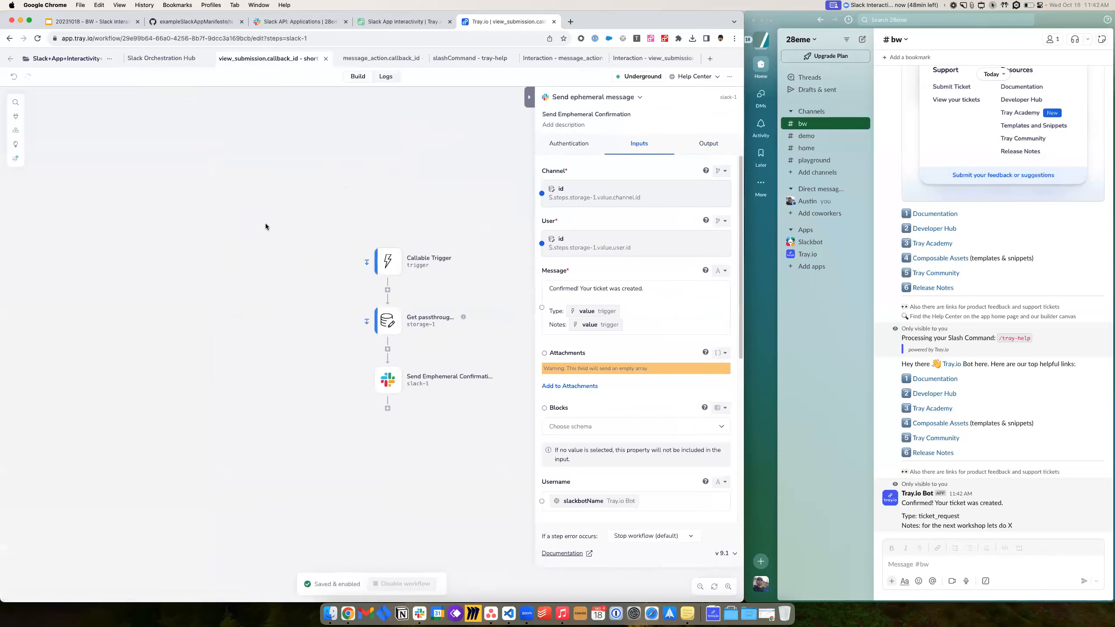
# - Inspect the Get passthrough step and the Send ephemeral message inputs
pyautogui.moveTo(314, 187); pyautogui.dragTo(512, 418)
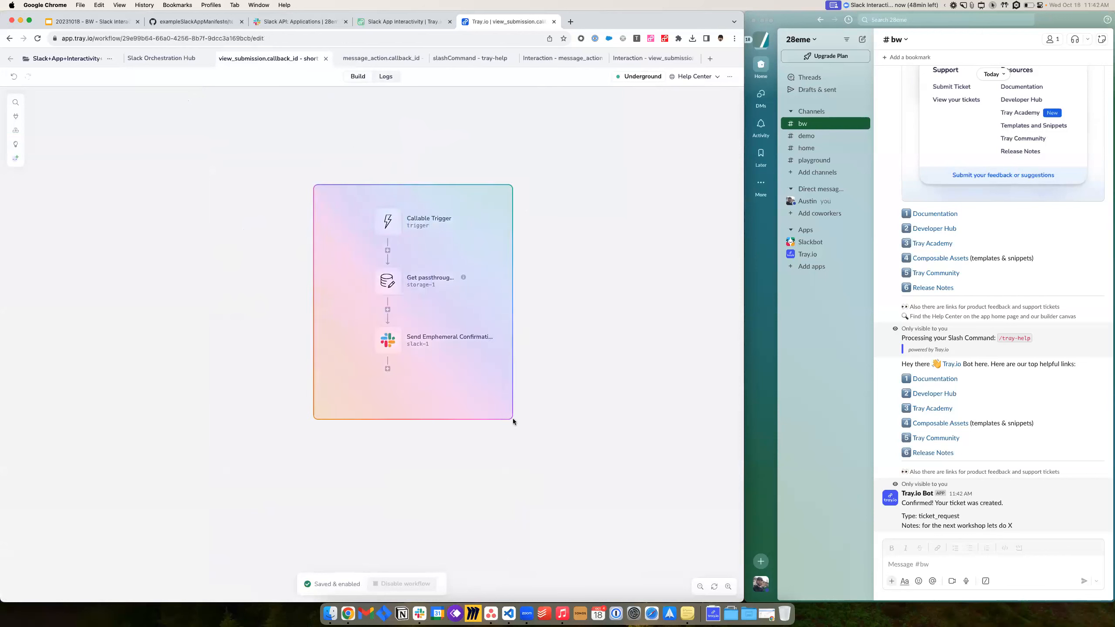
pyautogui.click(388, 283)
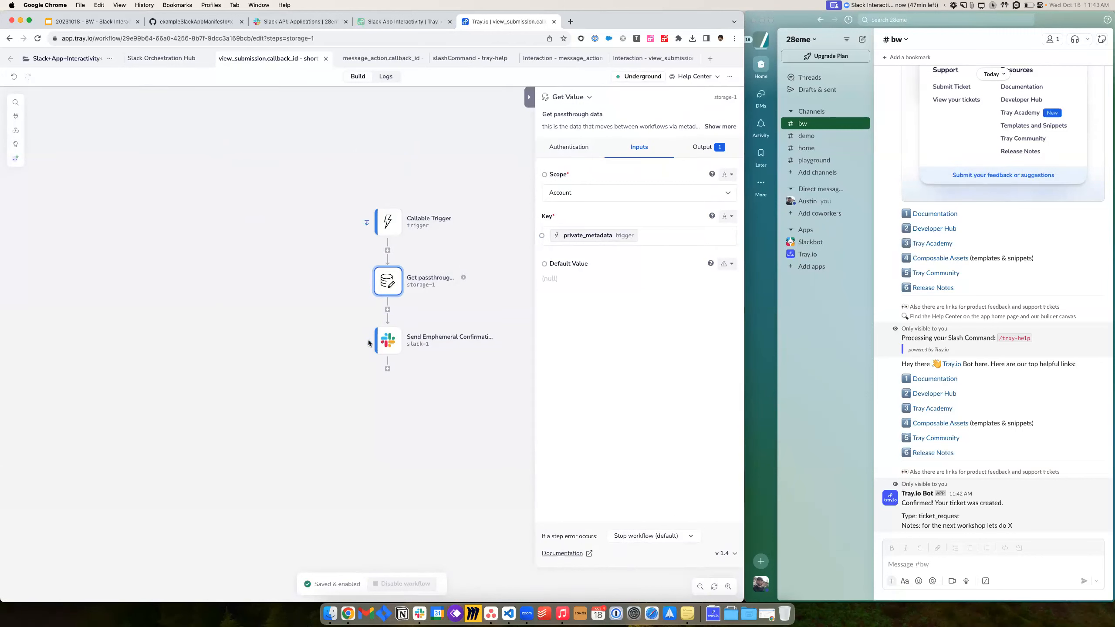
pyautogui.click(437, 339)
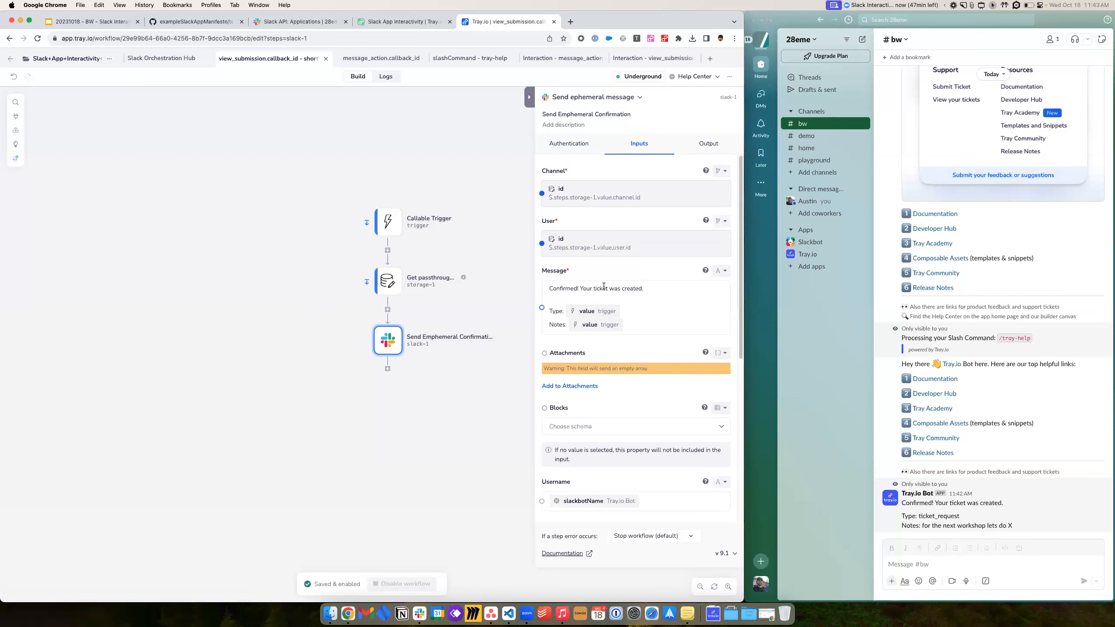
pyautogui.scroll(-1, 610, 292)
# - Point out the Tray.io Bot confirmation's Type and Notes lines in Slack
pyautogui.click(952, 545)
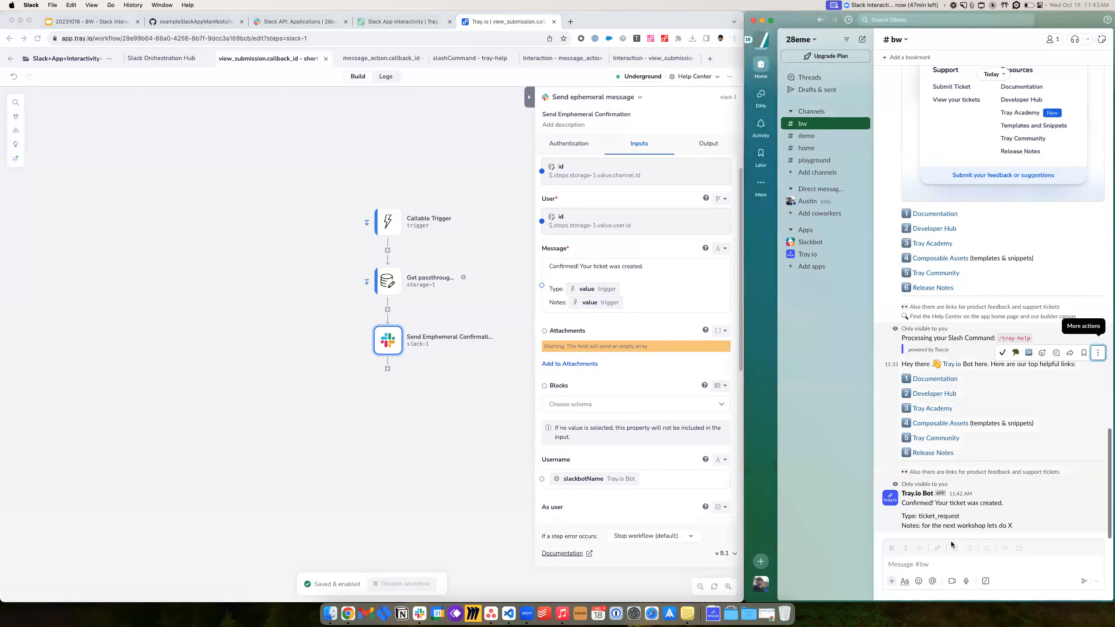
pyautogui.moveTo(900, 483); pyautogui.dragTo(1022, 539)
pyautogui.click(991, 514)
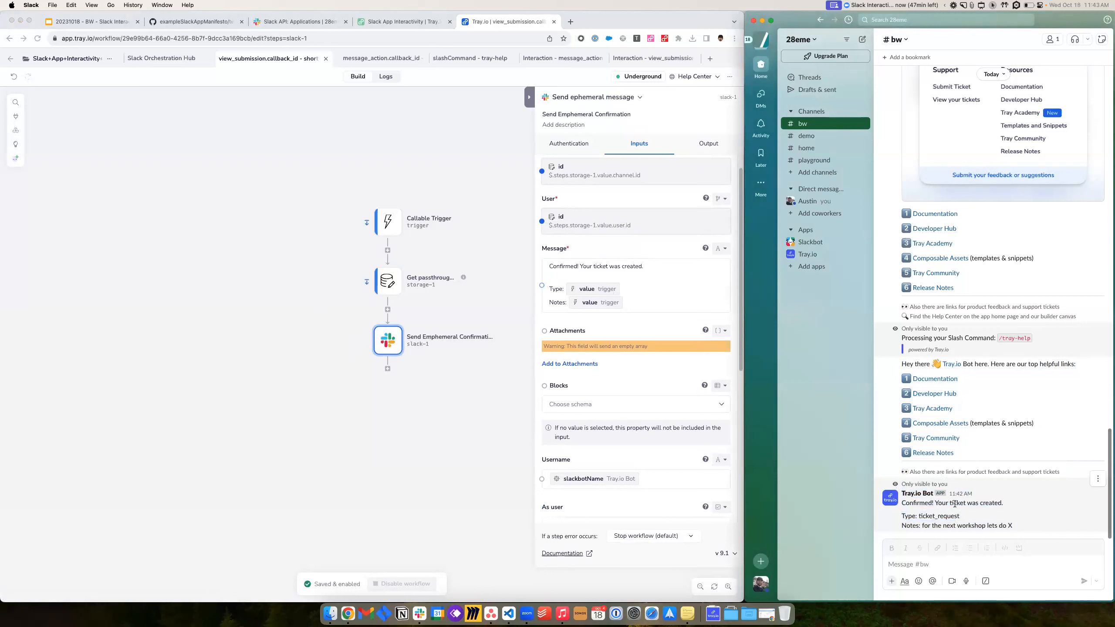
pyautogui.moveTo(900, 517)
pyautogui.mouseDown()
pyautogui.moveTo(1012, 528)
pyautogui.moveTo(914, 514)
pyautogui.moveTo(902, 502)
pyautogui.mouseUp()
pyautogui.click(1029, 530)
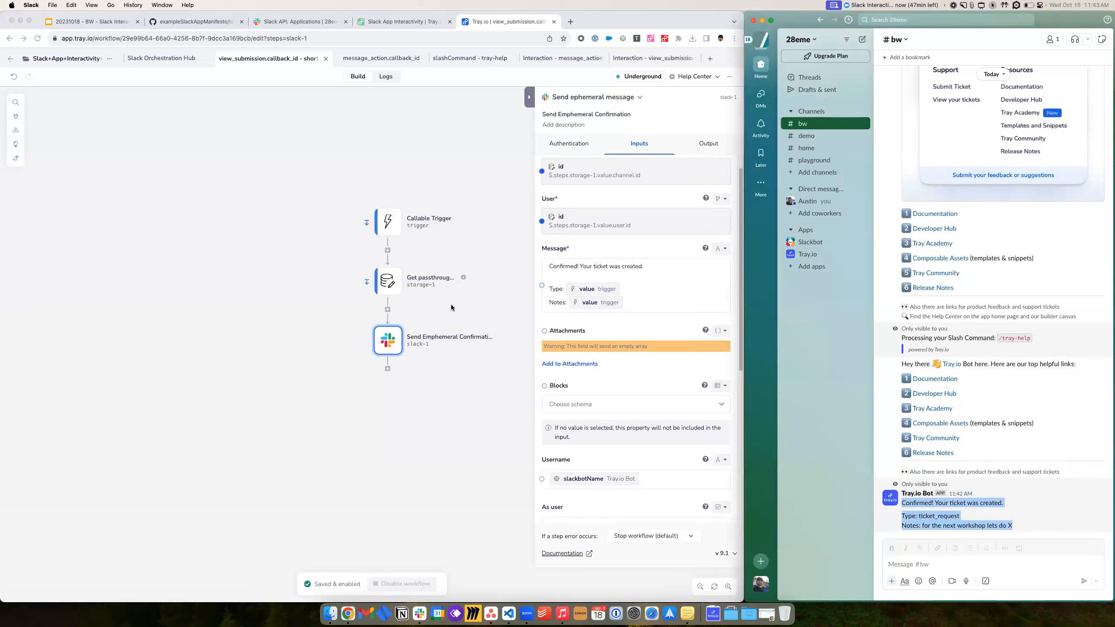
pyautogui.click(421, 288)
pyautogui.click(388, 309)
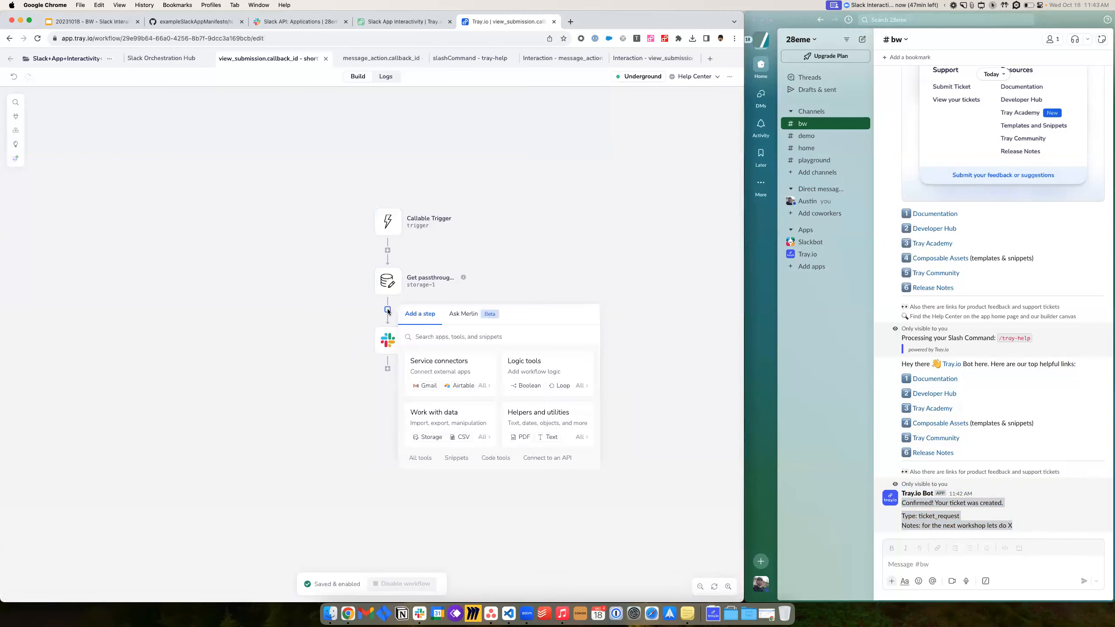
pyautogui.write('branch')
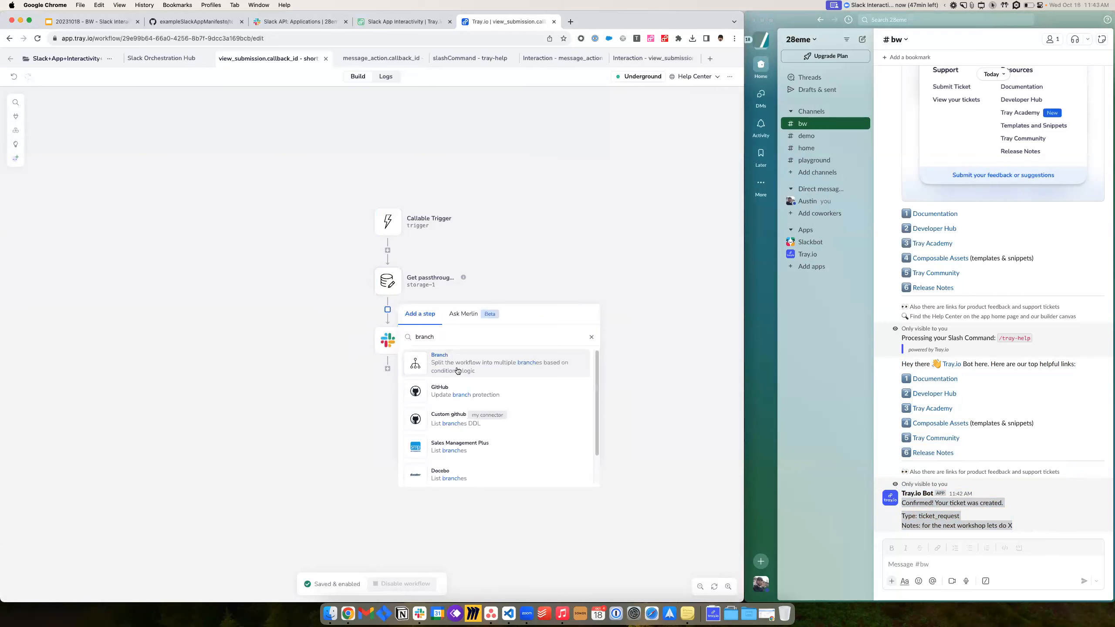
pyautogui.click(455, 368)
pyautogui.doubleClick(420, 335)
pyautogui.write('Your b')
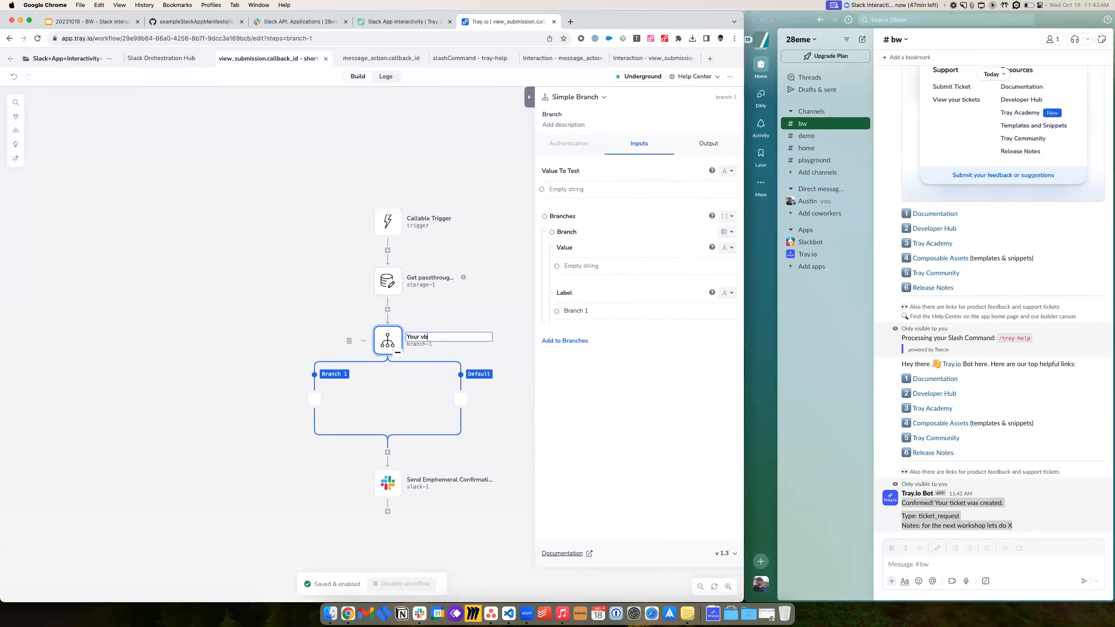
pyautogui.write('usiness')
pyautogui.click(421, 303)
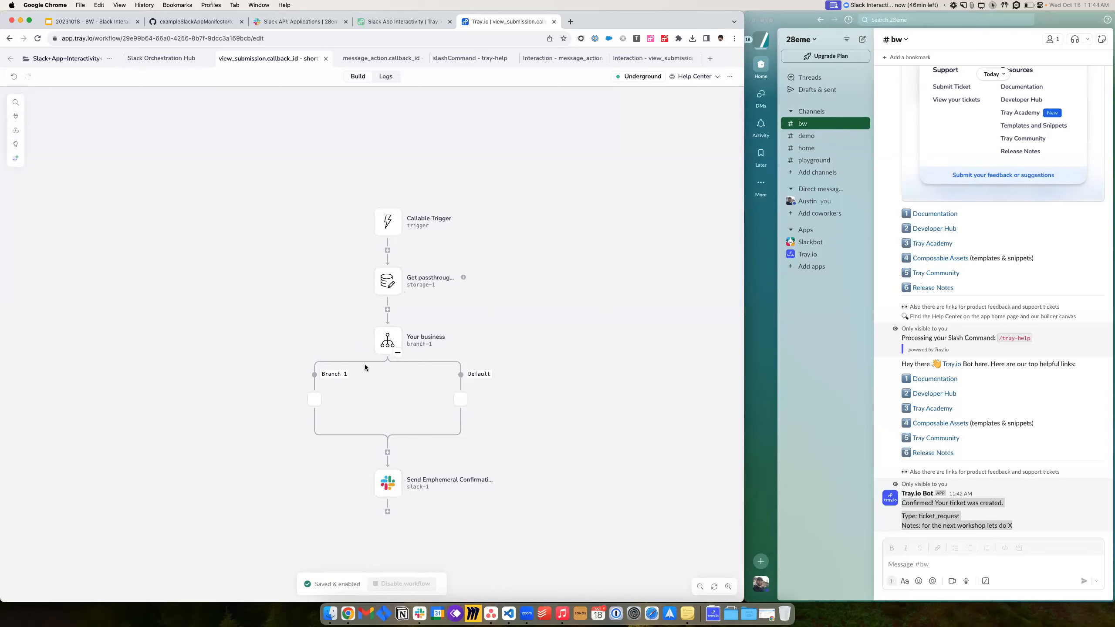
pyautogui.rightClick(395, 347)
pyautogui.click(419, 406)
pyautogui.click(478, 364)
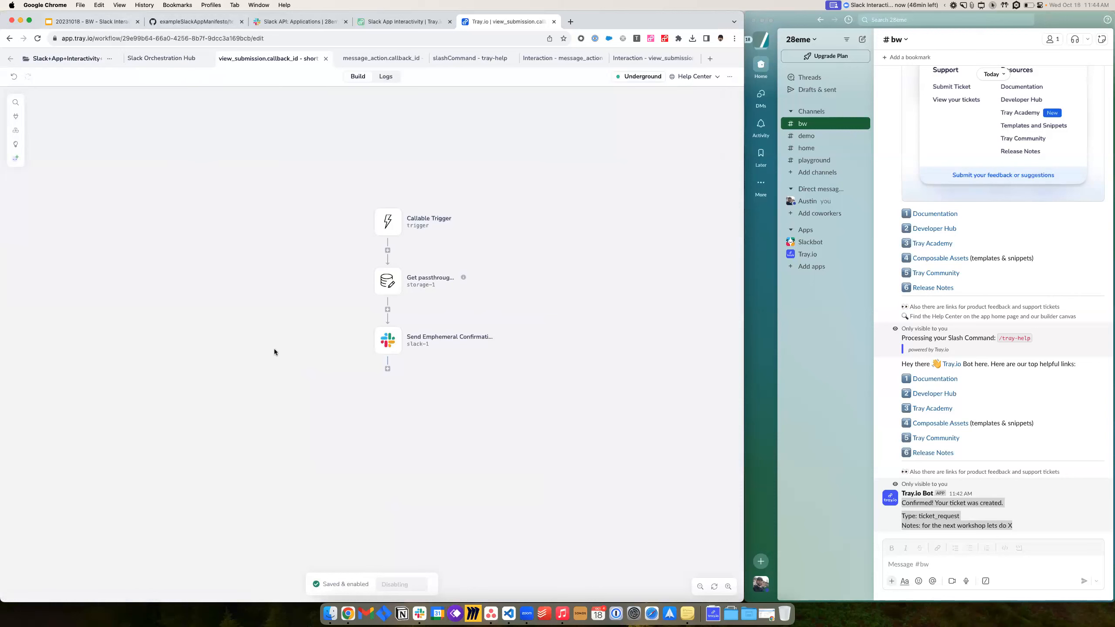
pyautogui.click(1014, 405)
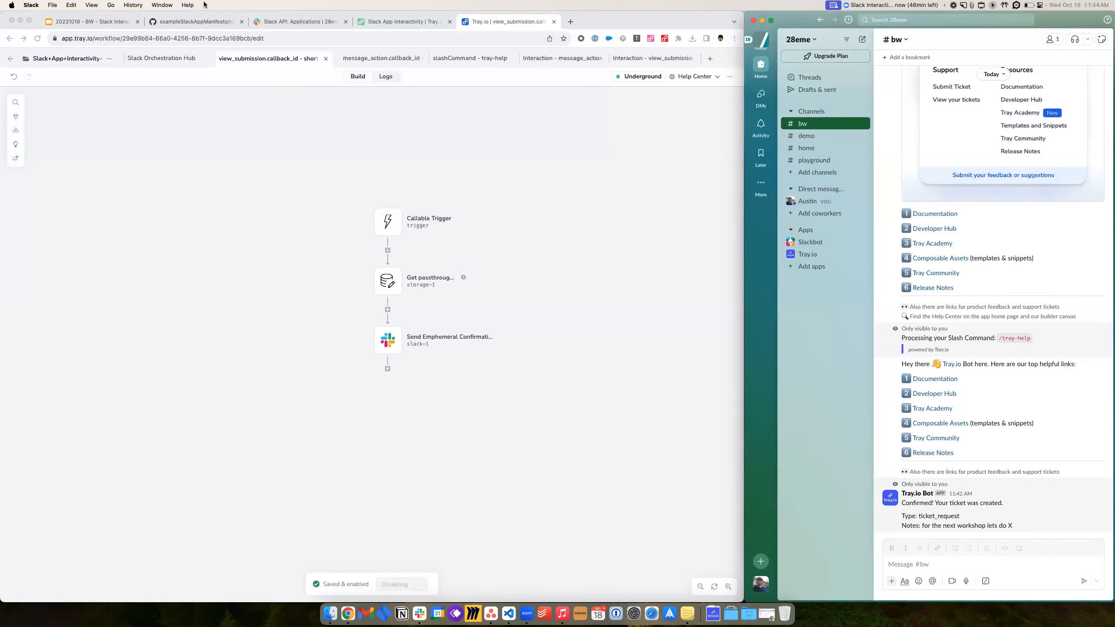
pyautogui.click(79, 23)
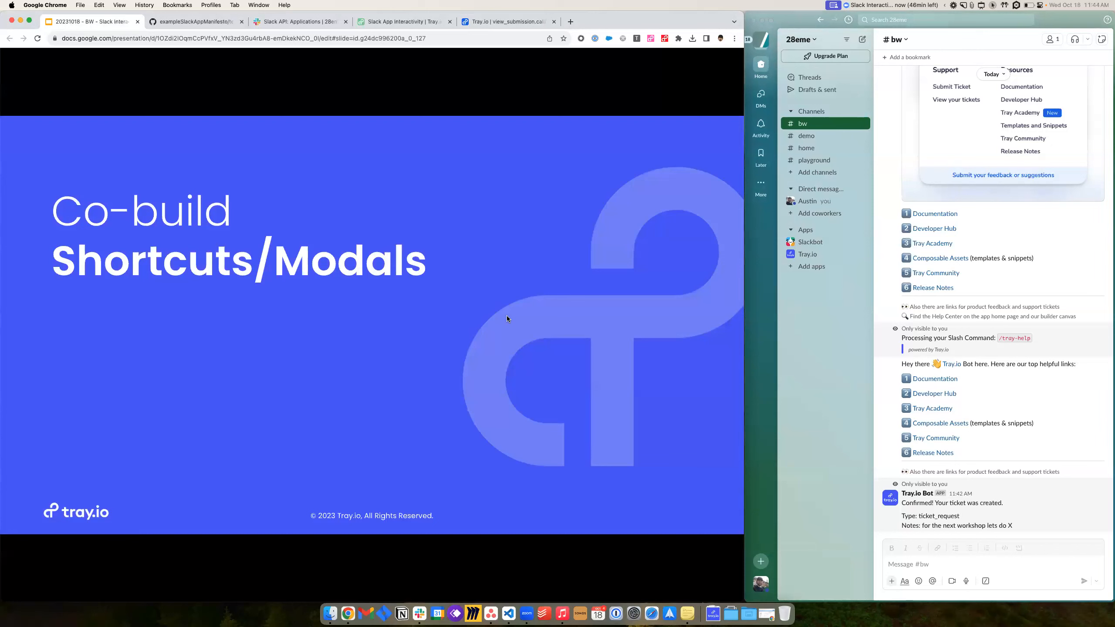
# - Step through Future possibilities, Complex Multi-step Interactions and App Home pages to the Q&A slide 41
pyautogui.press('Right')
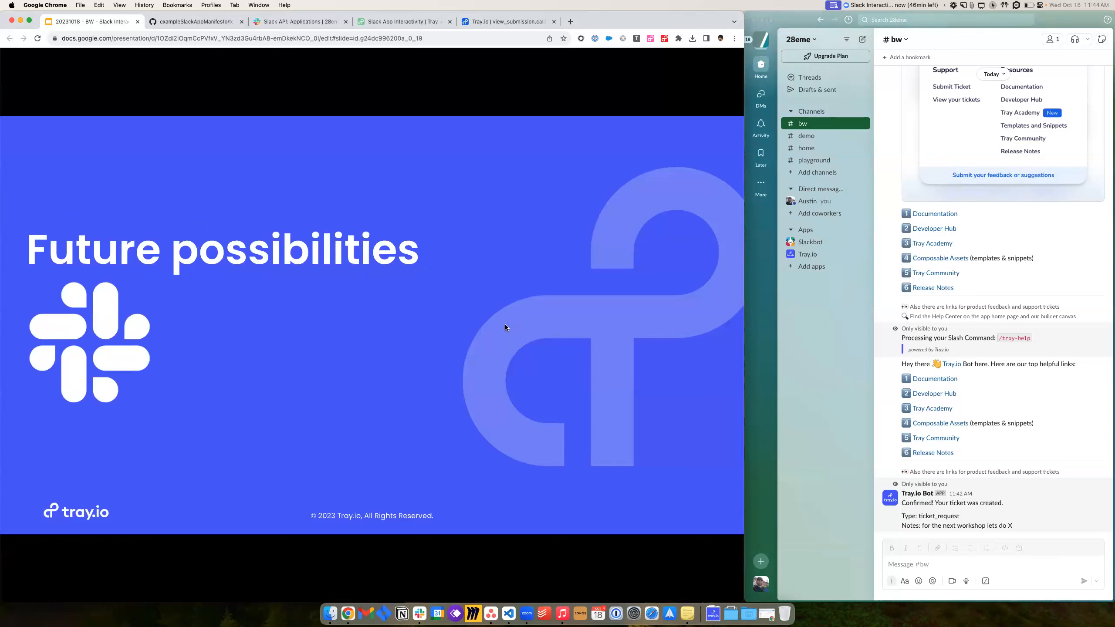
pyautogui.press('Right')
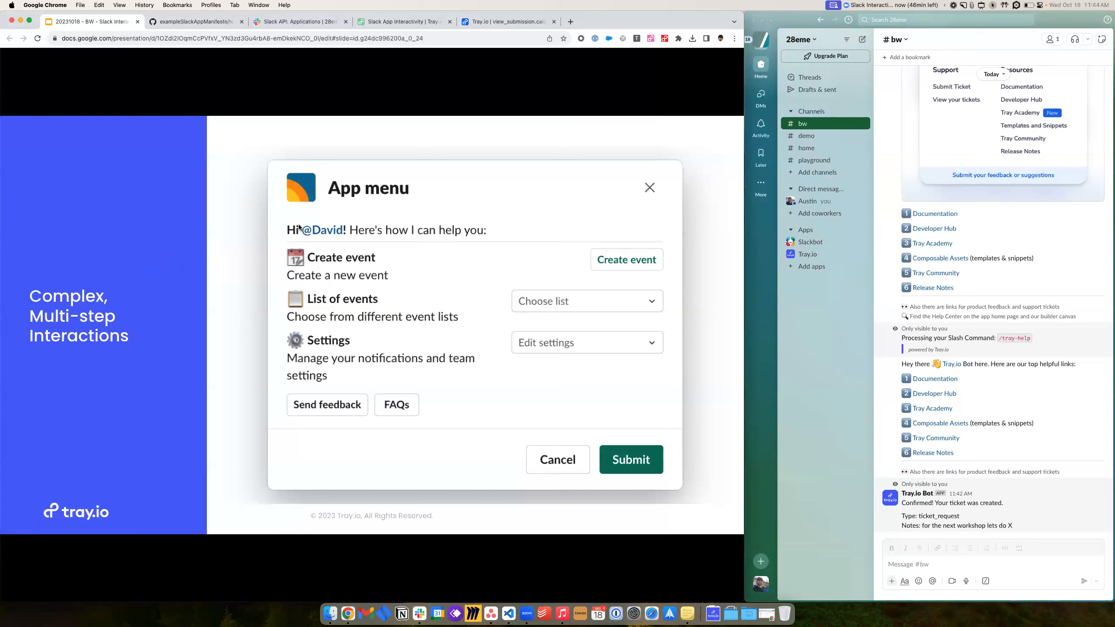
pyautogui.press('Right')
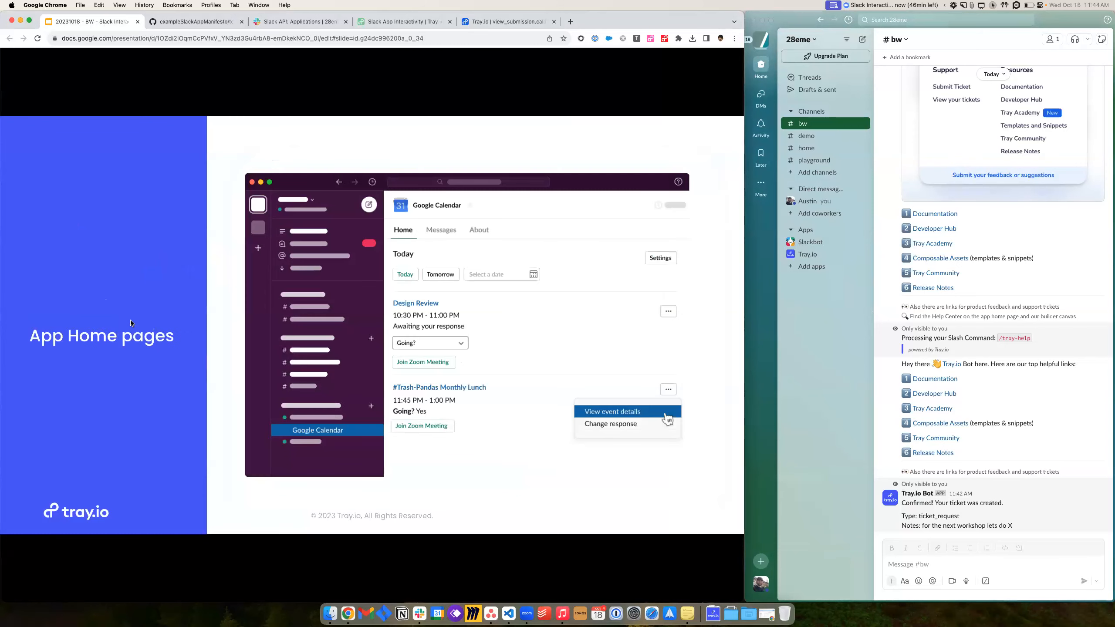
pyautogui.press('Left')
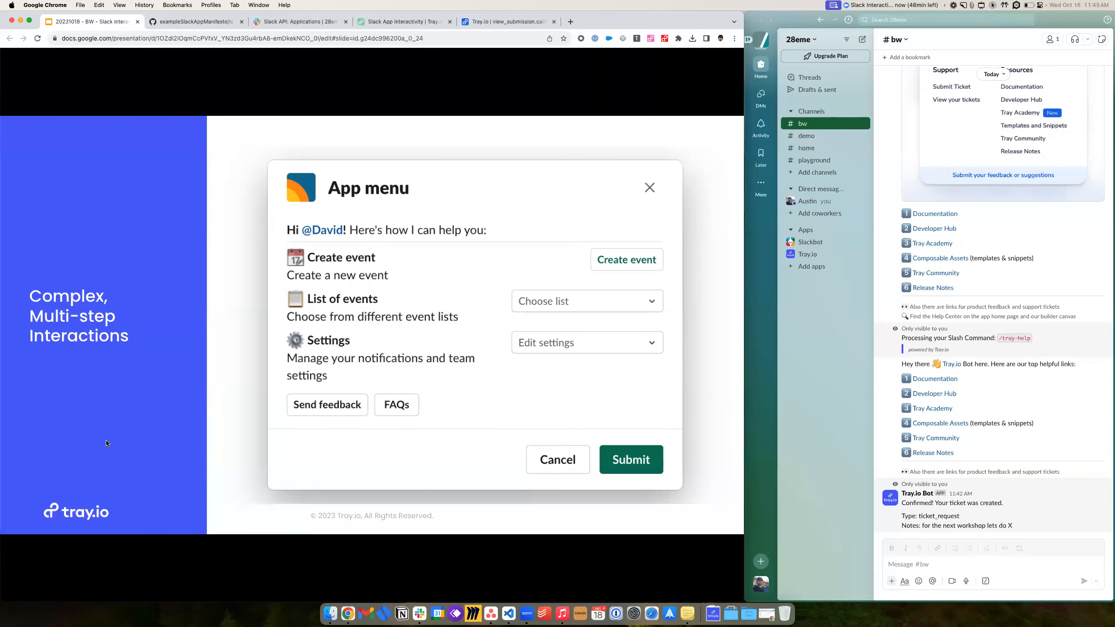
pyautogui.press('Right')
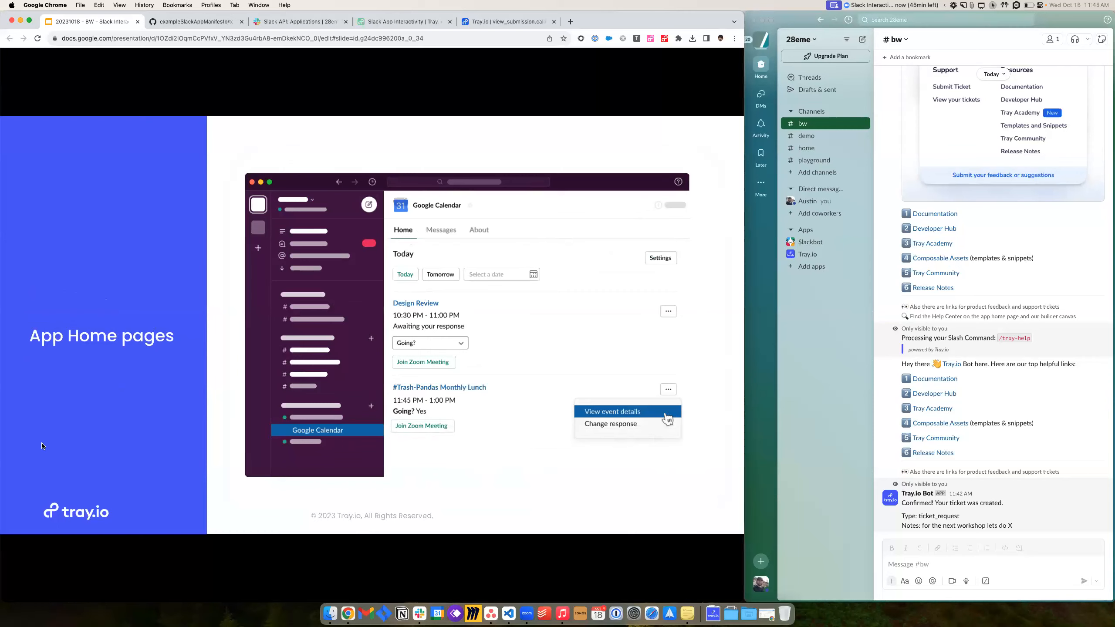
pyautogui.moveTo(32, 465)
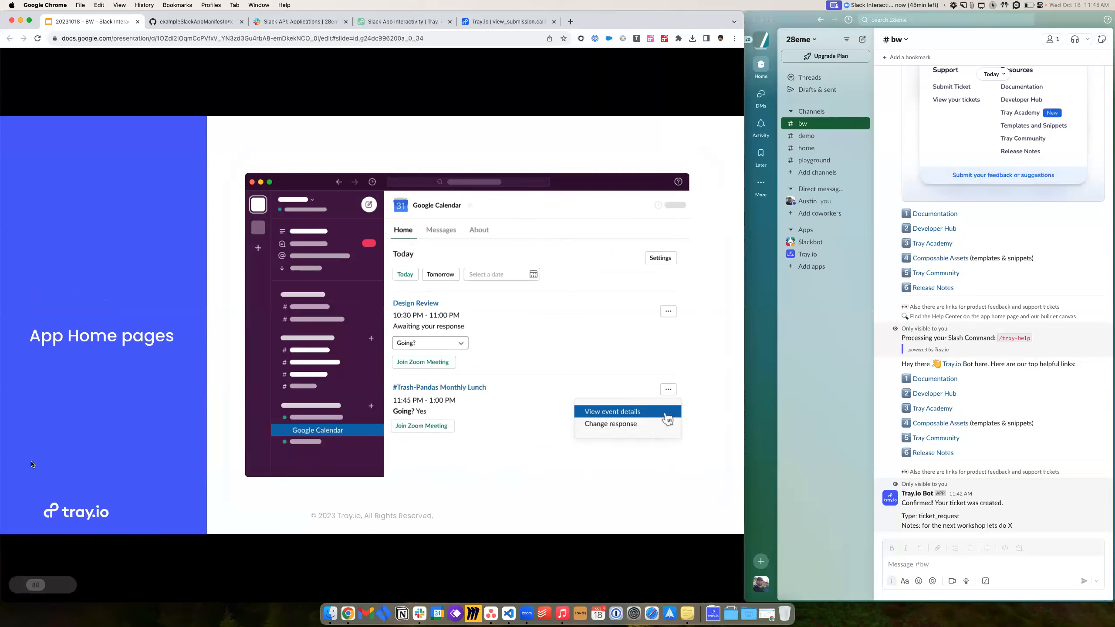
pyautogui.click(18, 493)
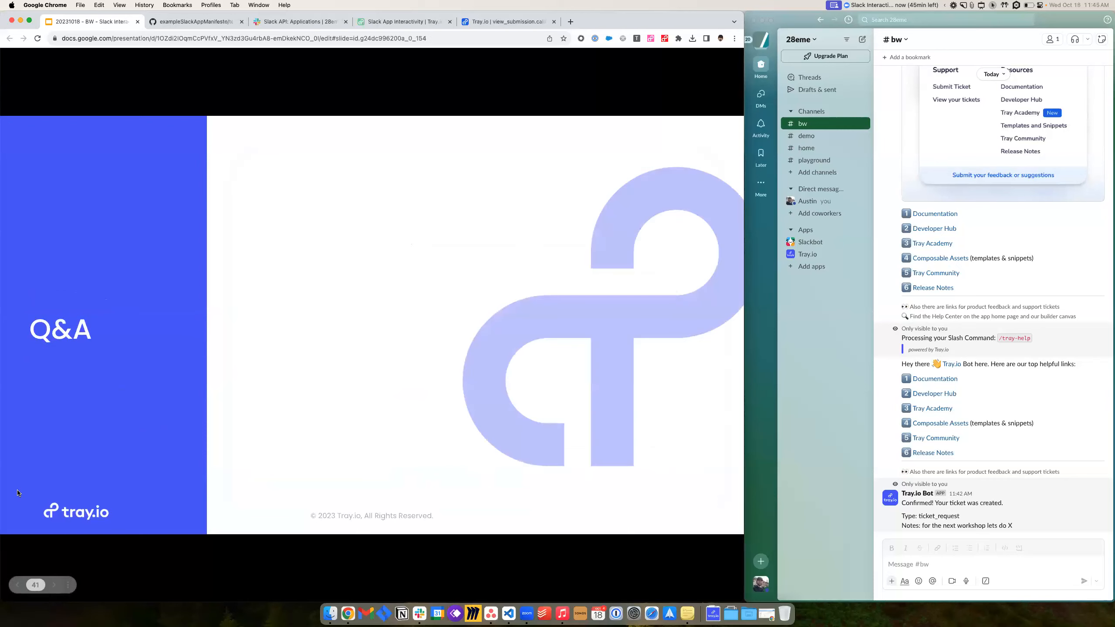